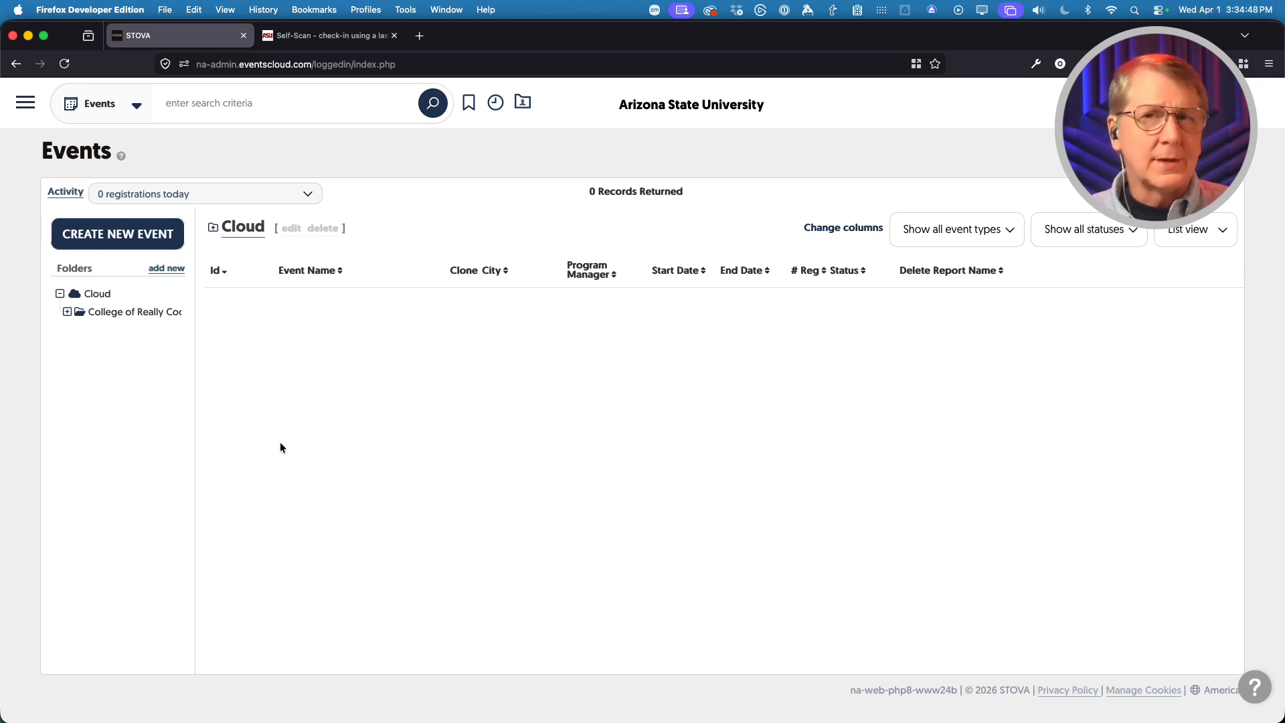
- In the College of Really Cool Ideas folder, sort events by ascending ID and open registration settings for Stova Conference + Expo 2025 (Demo)
{"action": "left_click", "coordinate": [106, 314]}
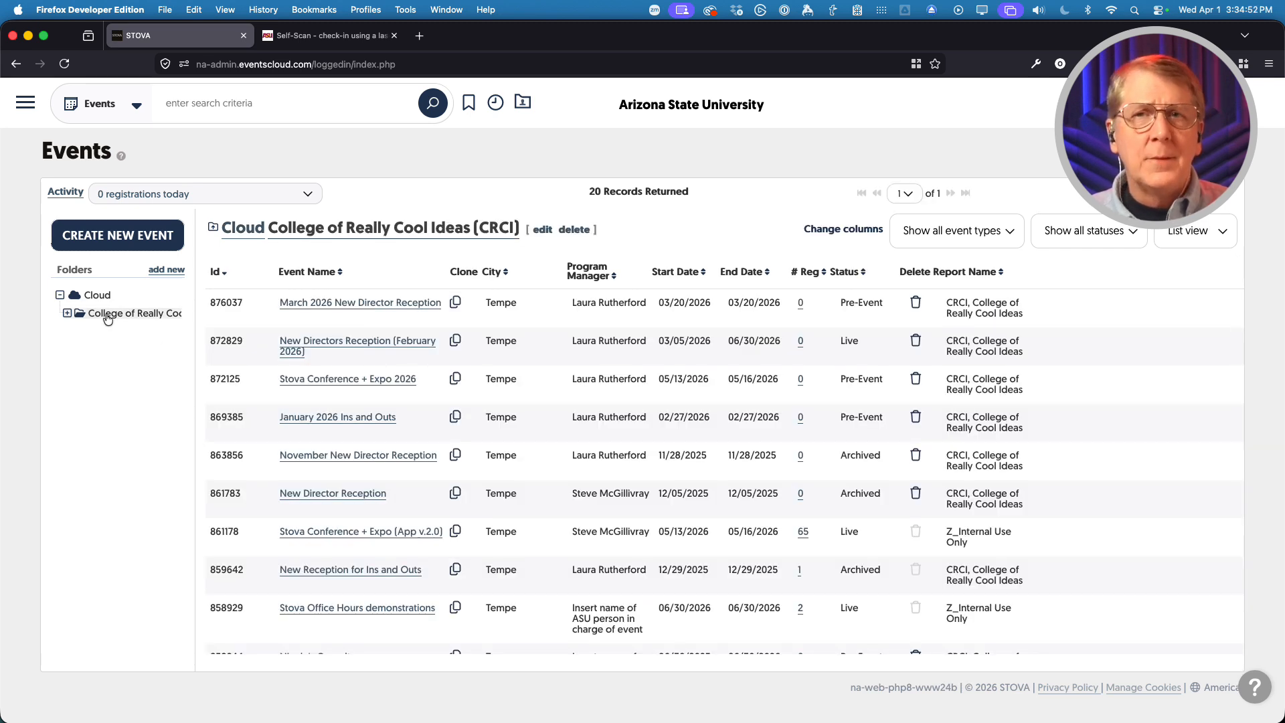
{"action": "left_click", "coordinate": [219, 274]}
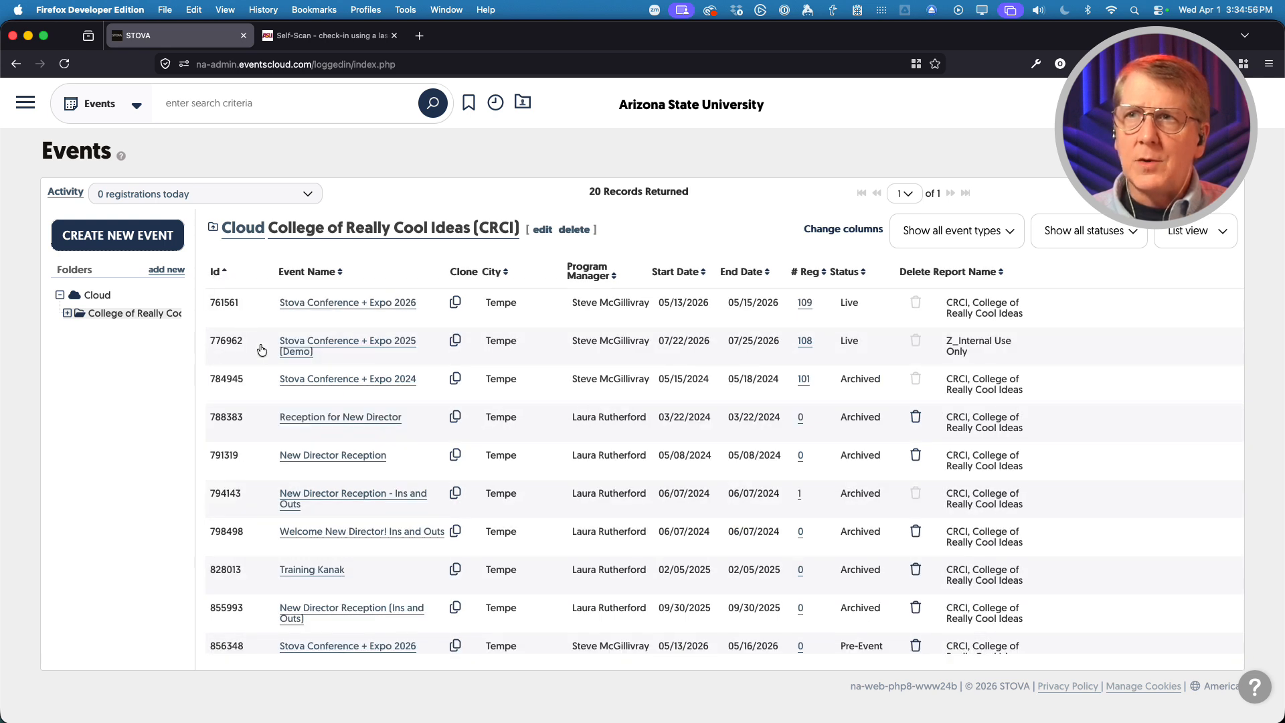
{"action": "left_click", "coordinate": [316, 348]}
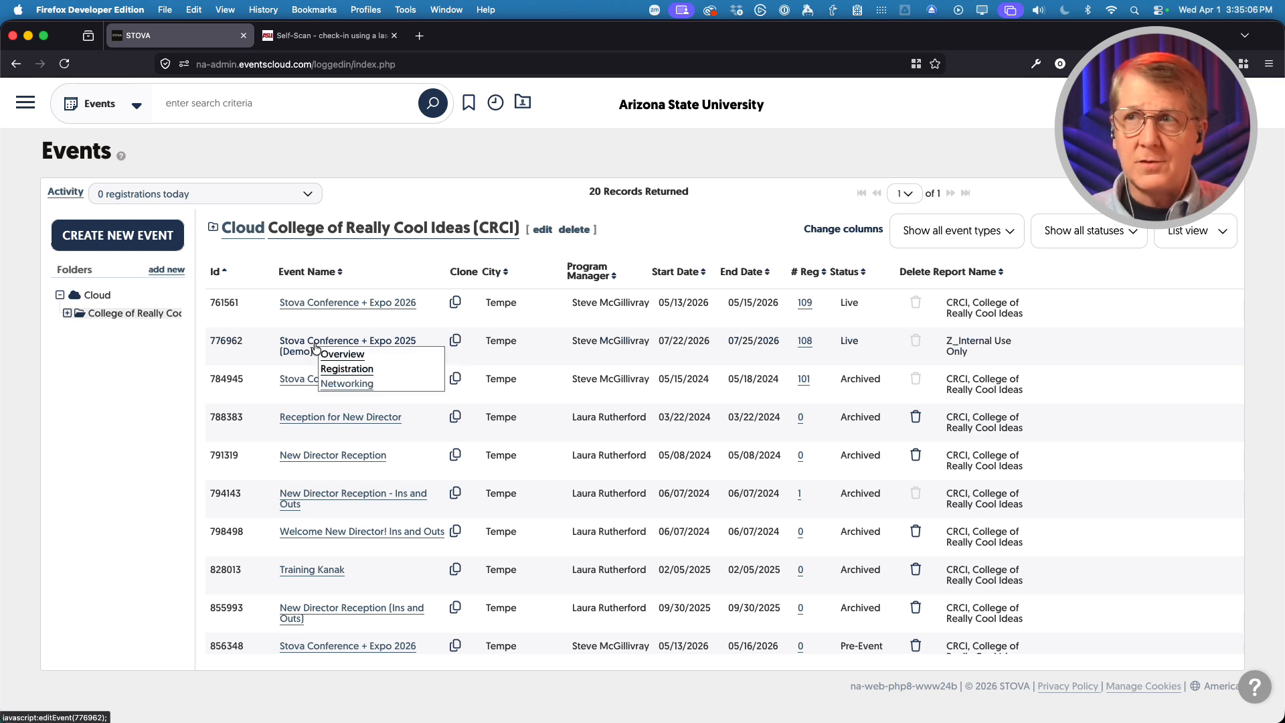
{"action": "mouse_move", "coordinate": [392, 368]}
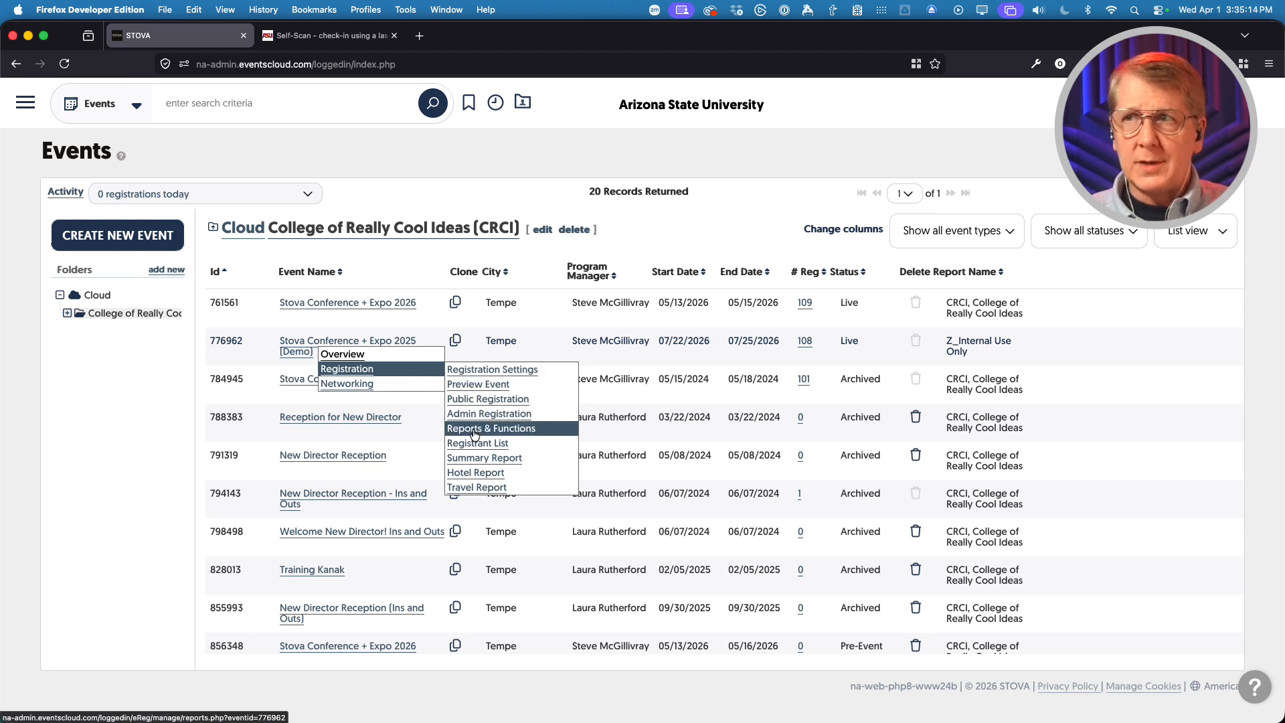
{"action": "left_click", "coordinate": [478, 370]}
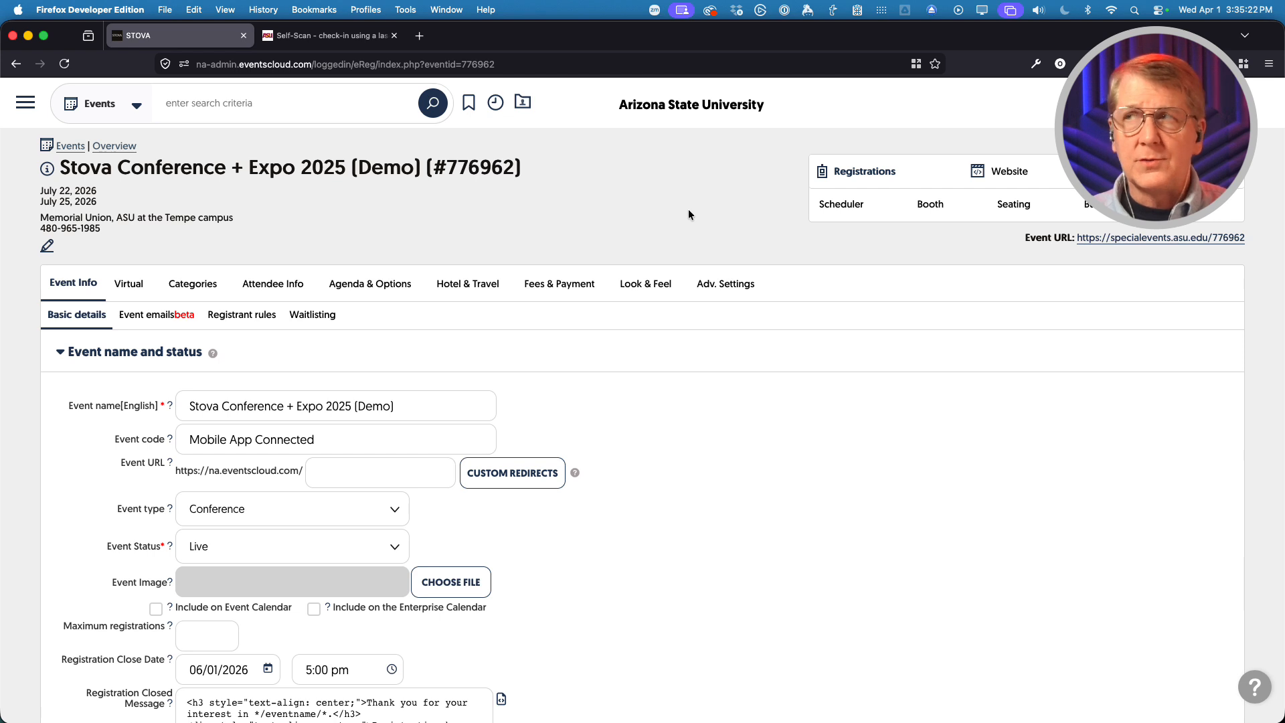
- Start a new badge from the Badges, Labels And Certificates function in the event's registration reports and functions
{"action": "mouse_move", "coordinate": [857, 174]}
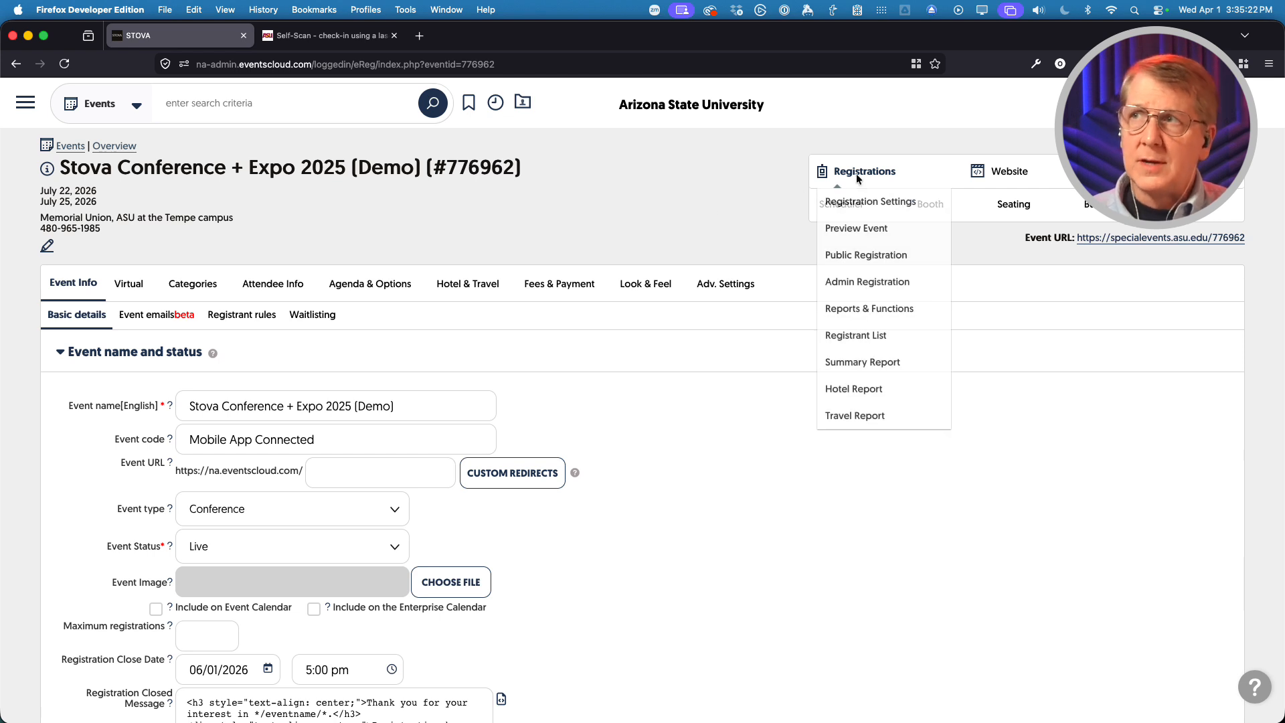
{"action": "left_click", "coordinate": [852, 310]}
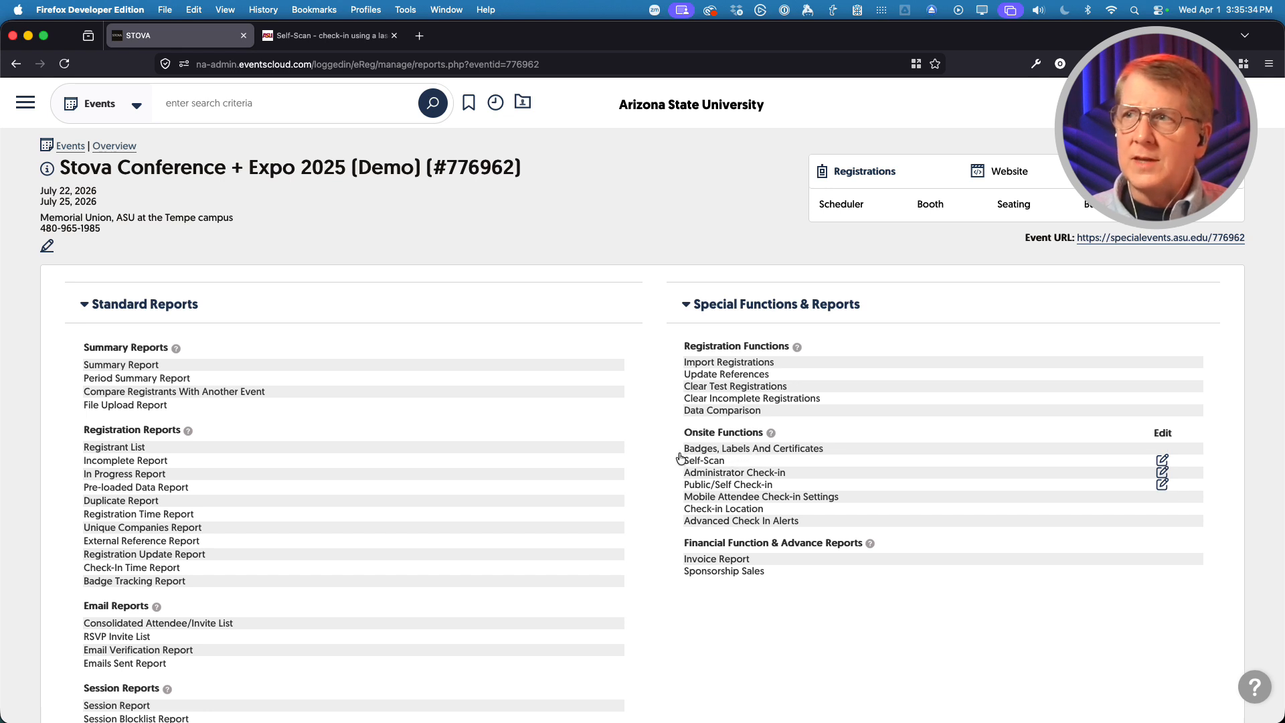
{"action": "left_click", "coordinate": [737, 452]}
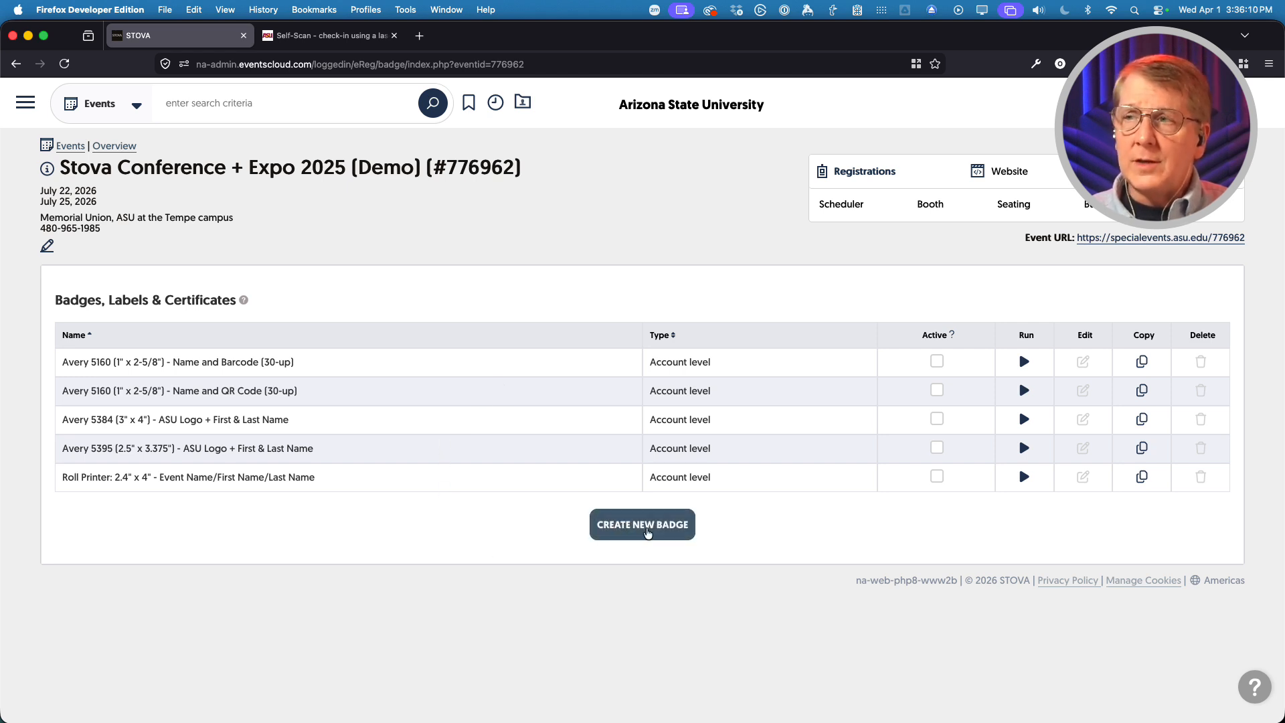
{"action": "left_click", "coordinate": [647, 527]}
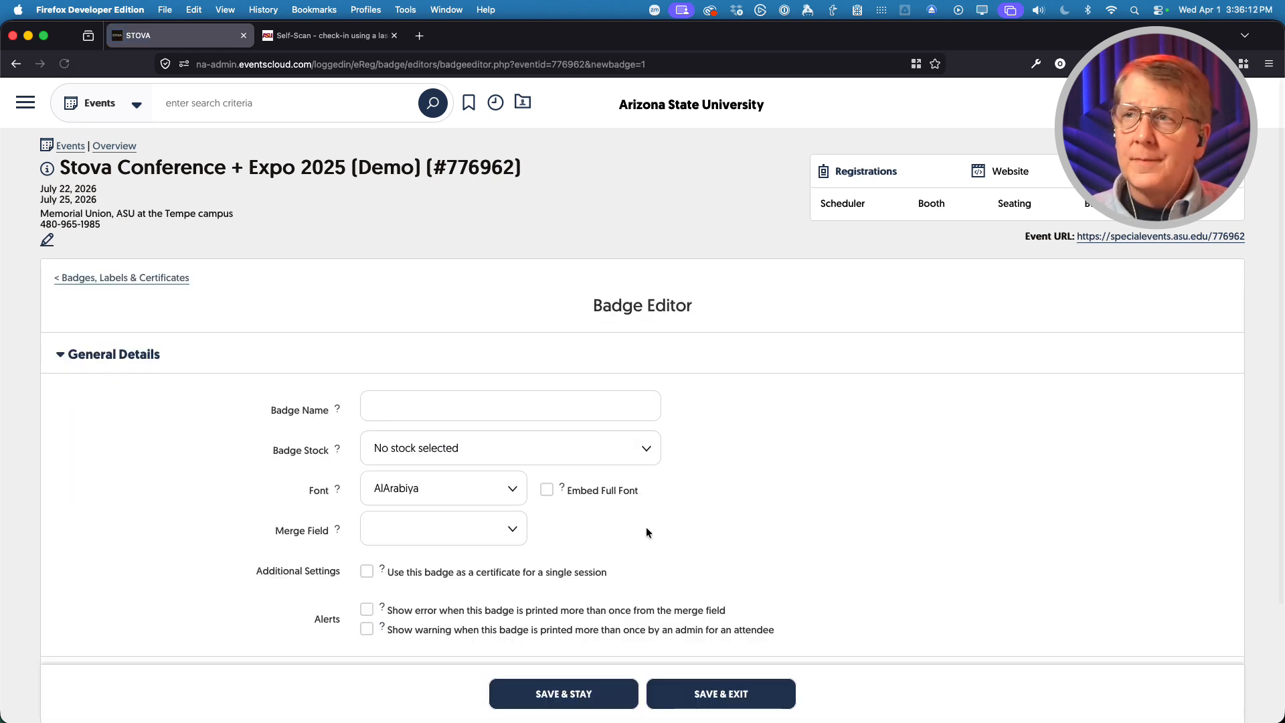
- Name the new badge "Expo Badge"
{"action": "scroll", "coordinate": [233, 462], "scroll_direction": "down", "scroll_amount": 2}
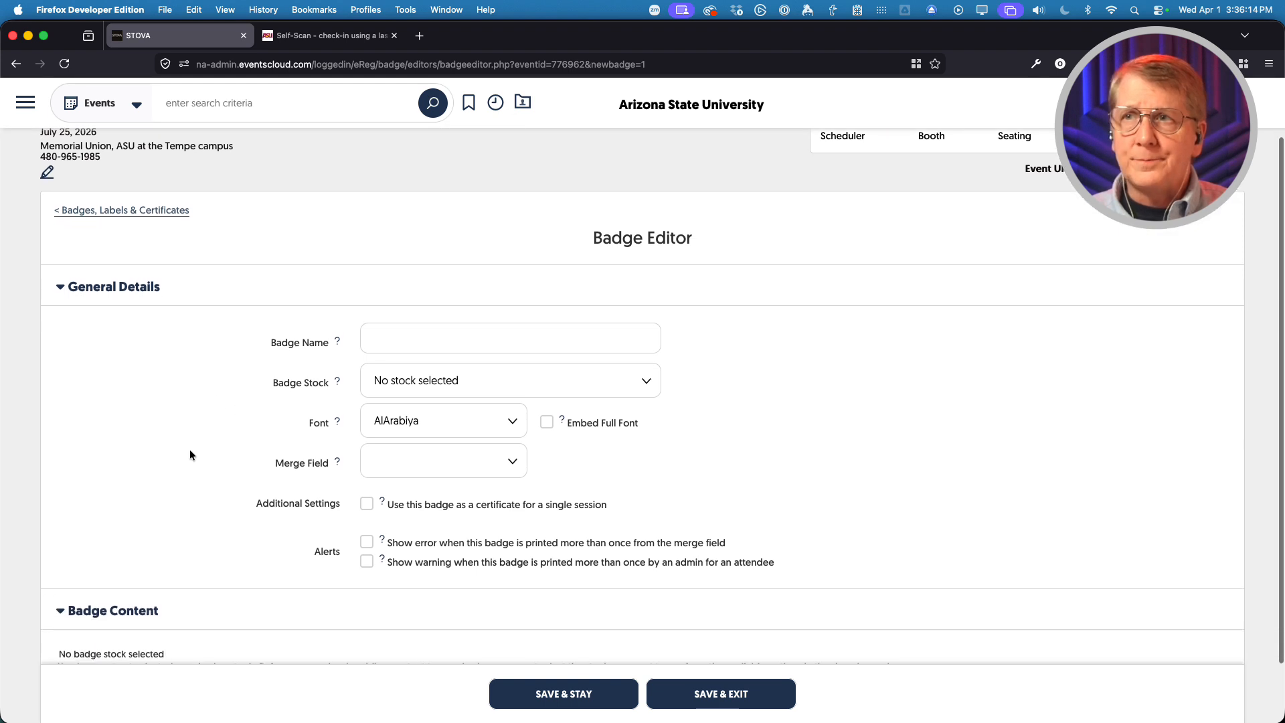
{"action": "scroll", "coordinate": [435, 435], "scroll_direction": "down", "scroll_amount": 1}
{"action": "left_click", "coordinate": [493, 303]}
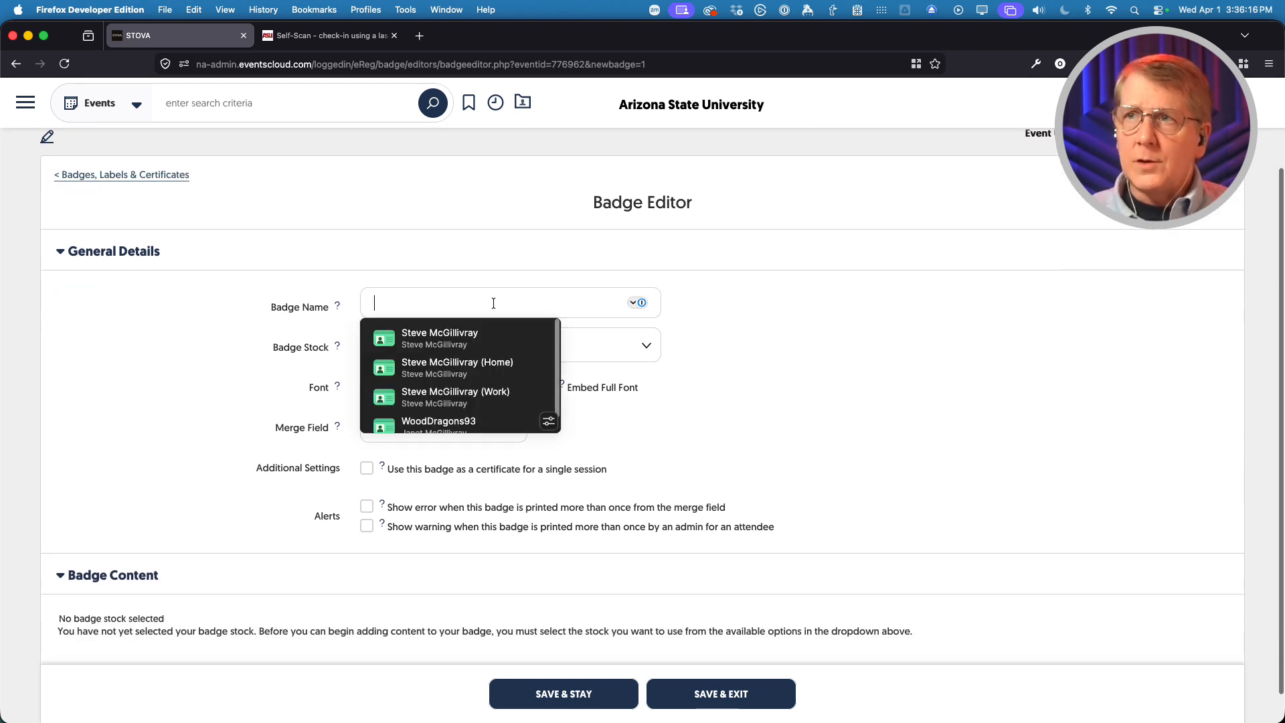
{"action": "type", "text": "Expo "}
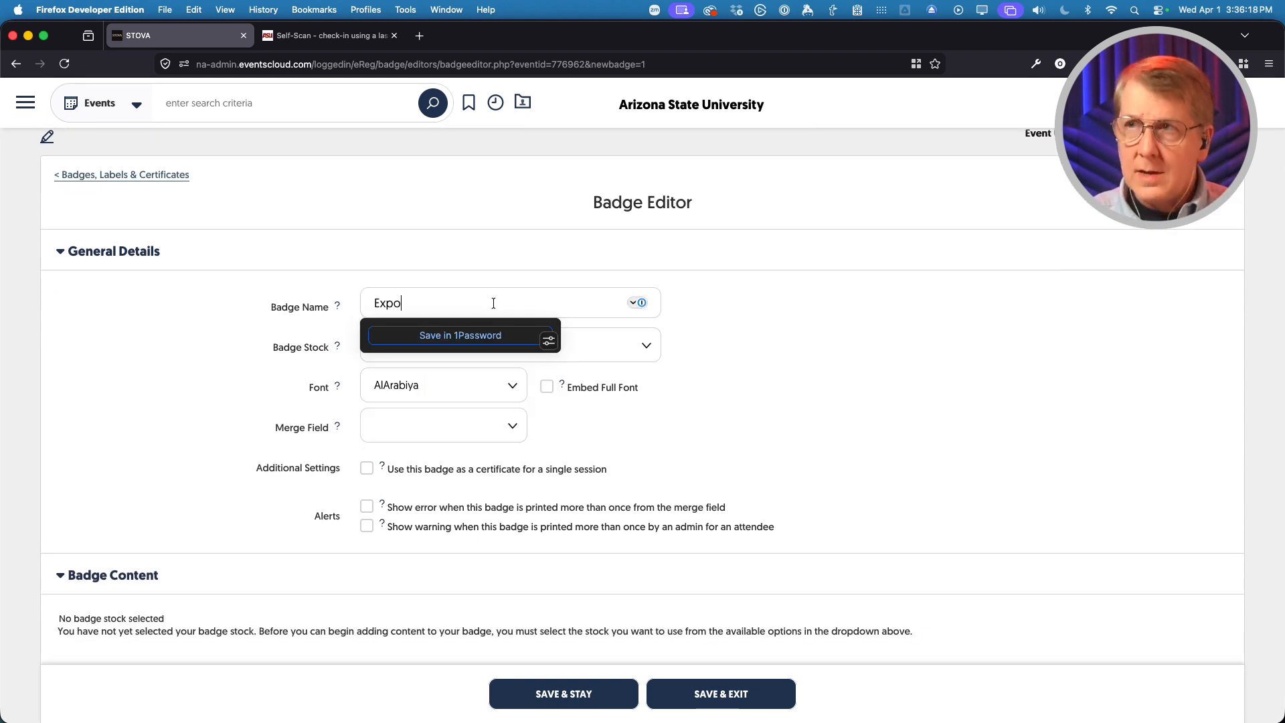
{"action": "type", "text": "Badge"}
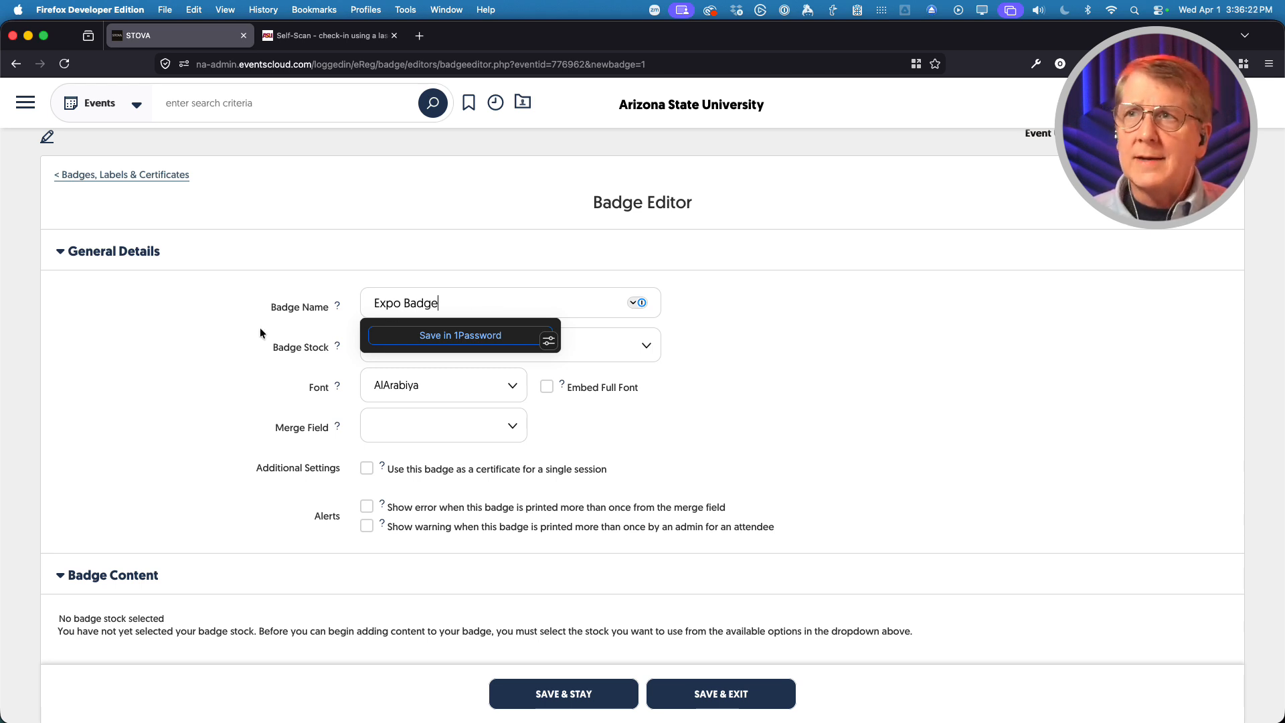
{"action": "left_click", "coordinate": [194, 335]}
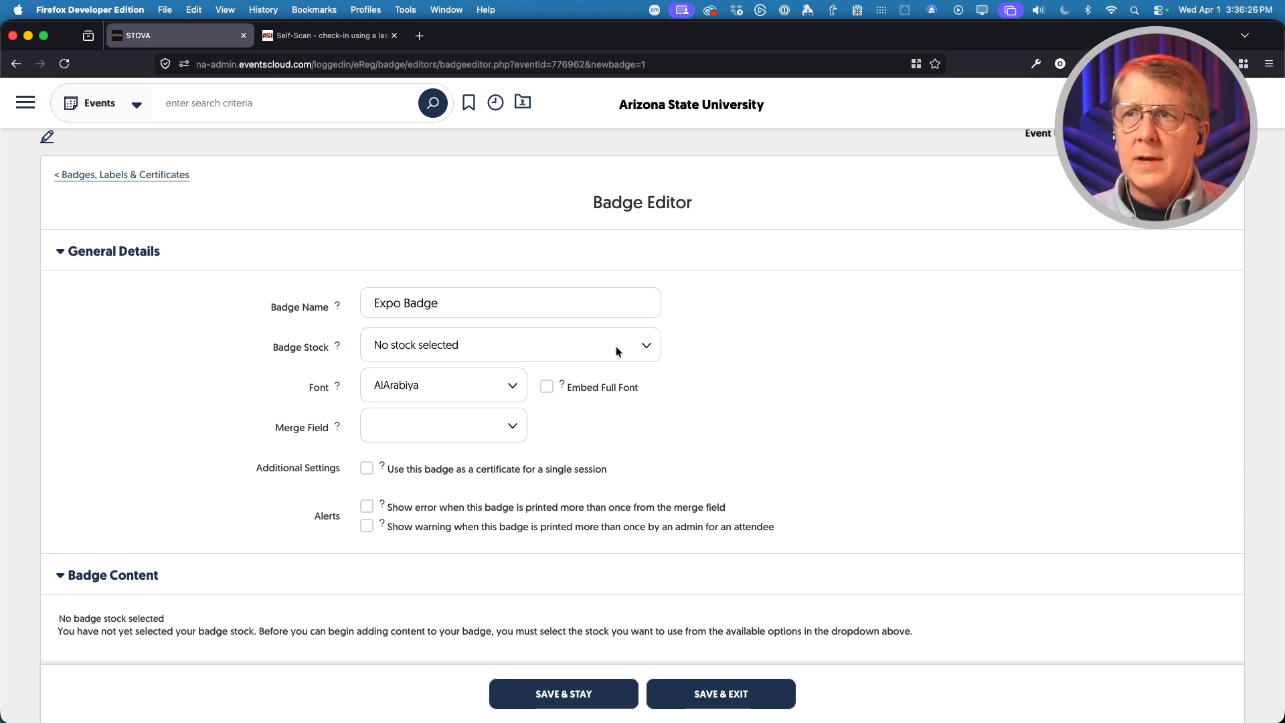
- Set the badge stock to Avery 5384 (3" x 4") - Page Size 11" x 8.5" and save the badge, staying in the editor
{"action": "left_click", "coordinate": [644, 347]}
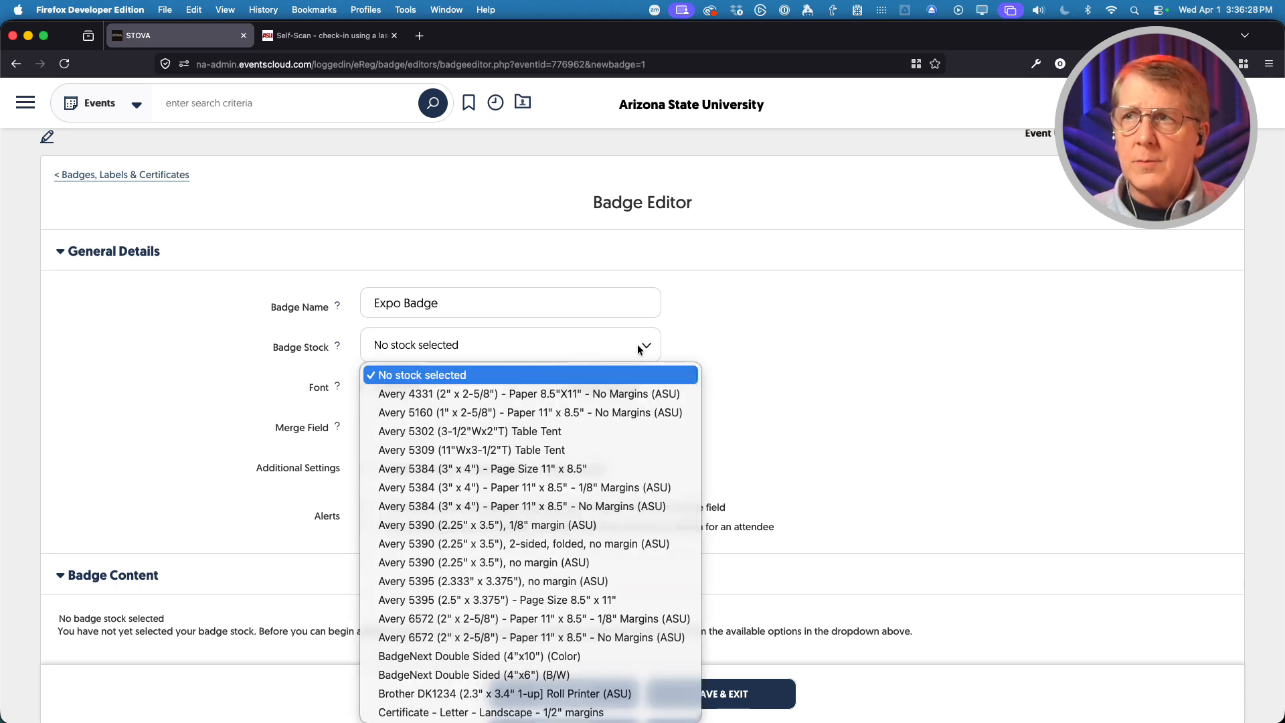
{"action": "scroll", "coordinate": [625, 396], "scroll_direction": "down", "scroll_amount": 3}
{"action": "scroll", "coordinate": [625, 396], "scroll_direction": "up", "scroll_amount": 3}
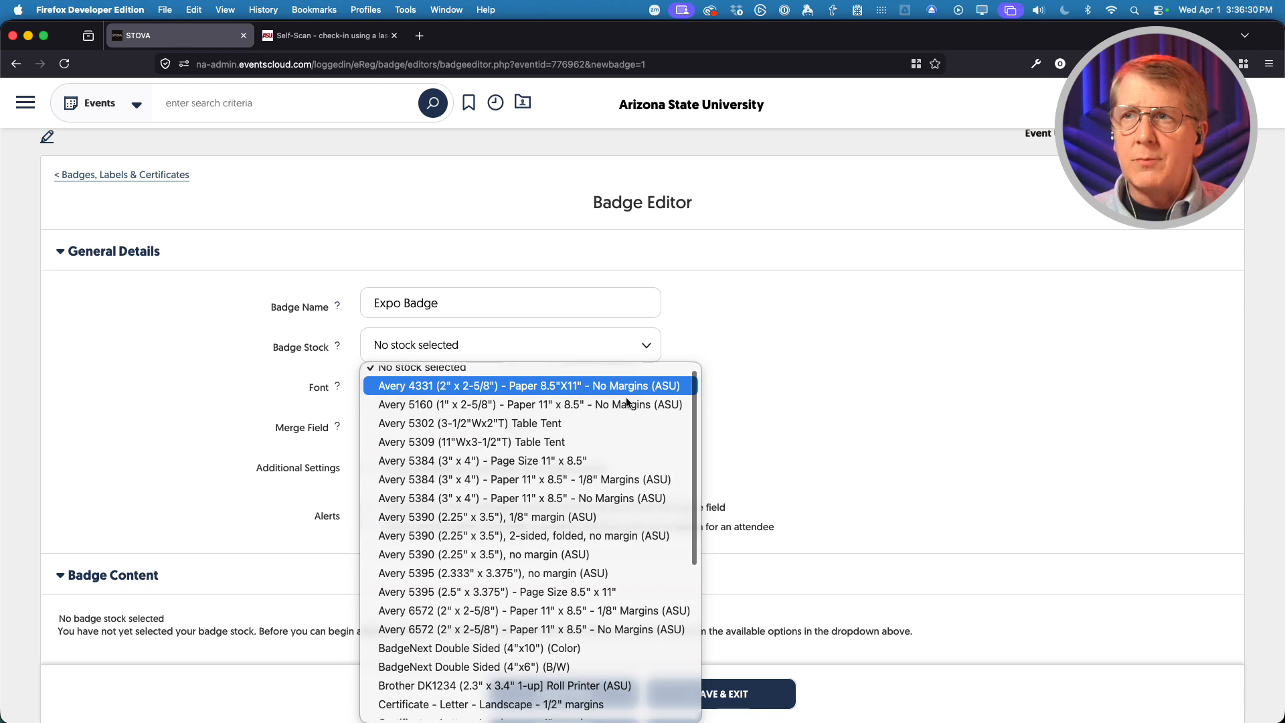
{"action": "scroll", "coordinate": [614, 447], "scroll_direction": "down", "scroll_amount": 2}
{"action": "scroll", "coordinate": [614, 444], "scroll_direction": "down", "scroll_amount": 2}
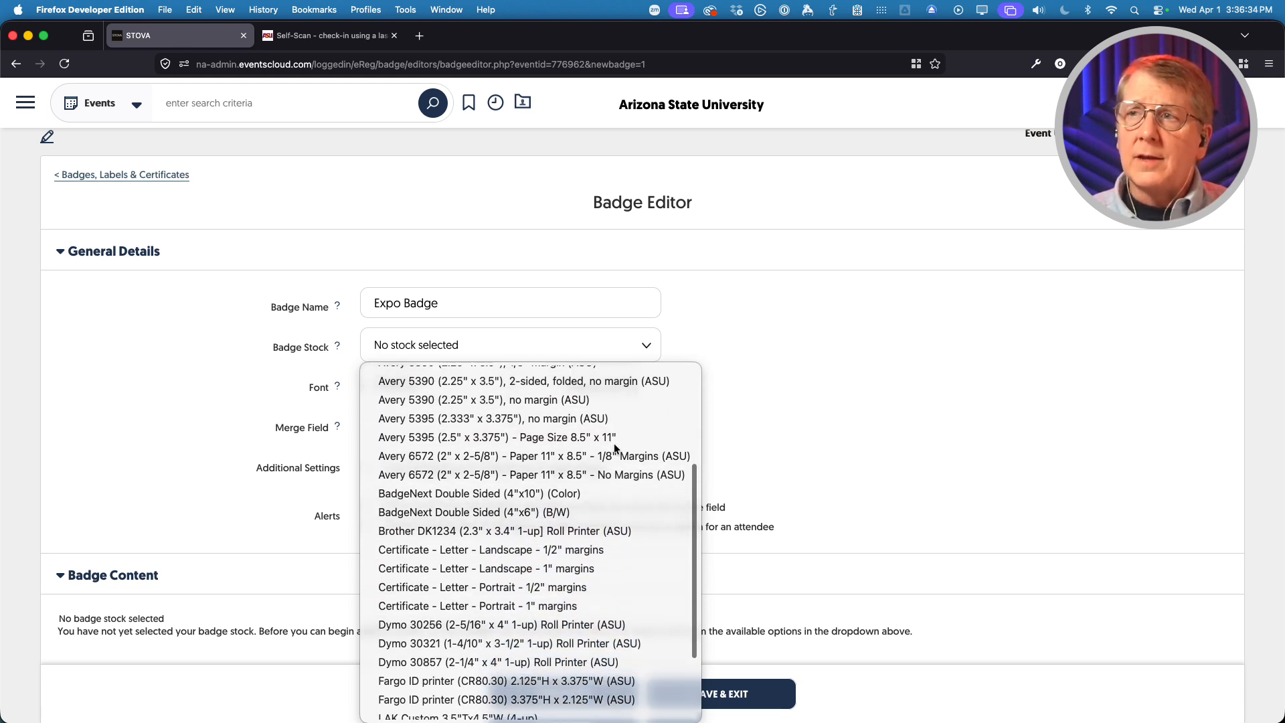
{"action": "scroll", "coordinate": [613, 444], "scroll_direction": "down", "scroll_amount": 1}
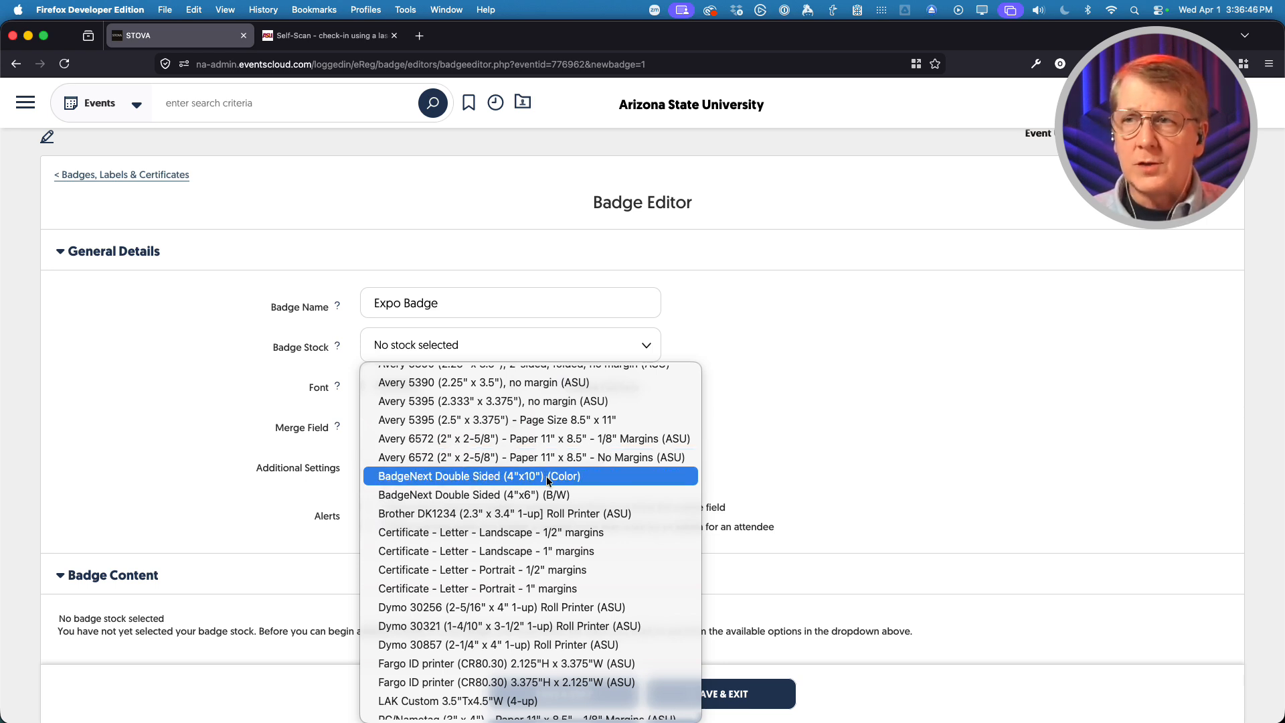
{"action": "scroll", "coordinate": [546, 476], "scroll_direction": "down", "scroll_amount": 3}
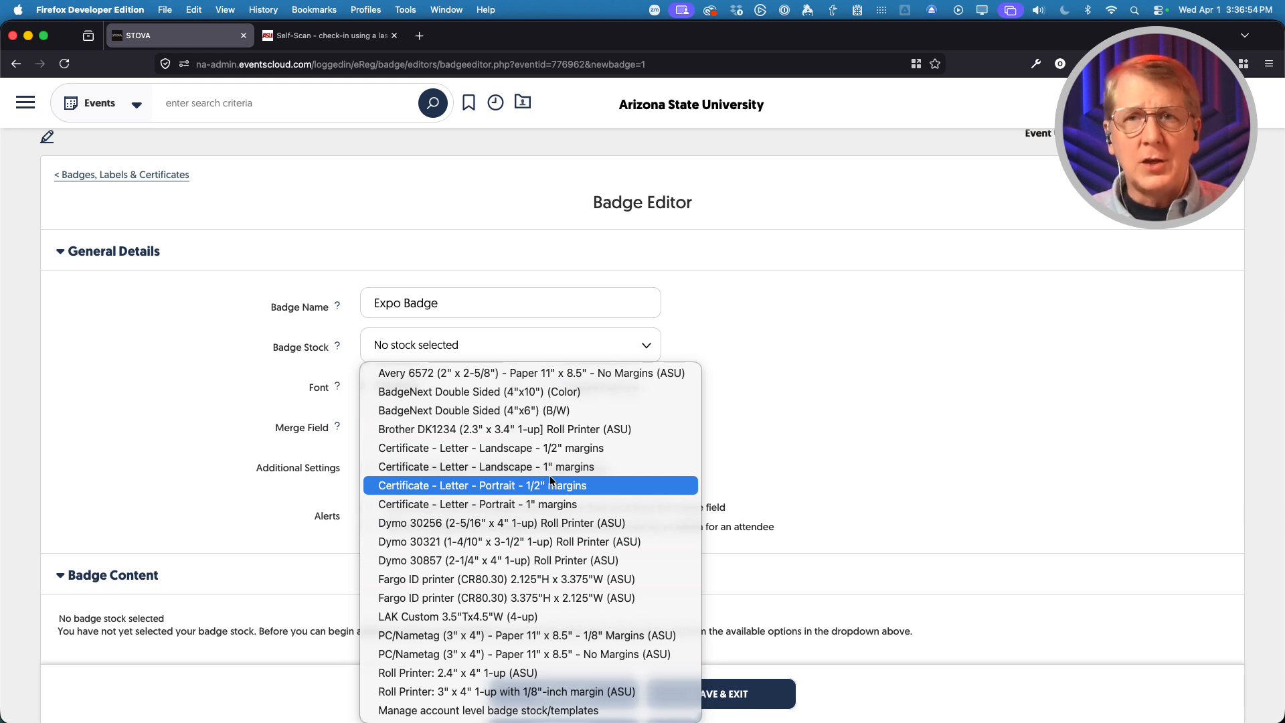
{"action": "scroll", "coordinate": [582, 528], "scroll_direction": "up", "scroll_amount": 5}
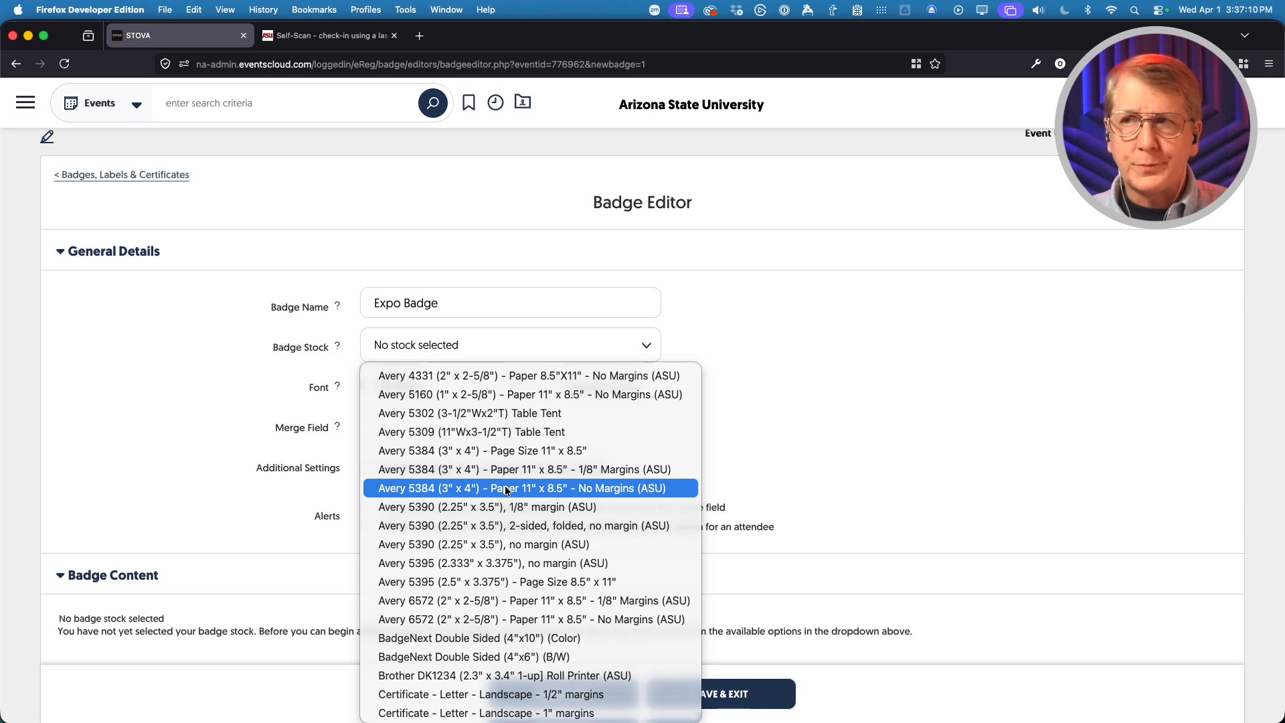
{"action": "scroll", "coordinate": [506, 490], "scroll_direction": "down", "scroll_amount": 3}
{"action": "scroll", "coordinate": [505, 491], "scroll_direction": "down", "scroll_amount": 3}
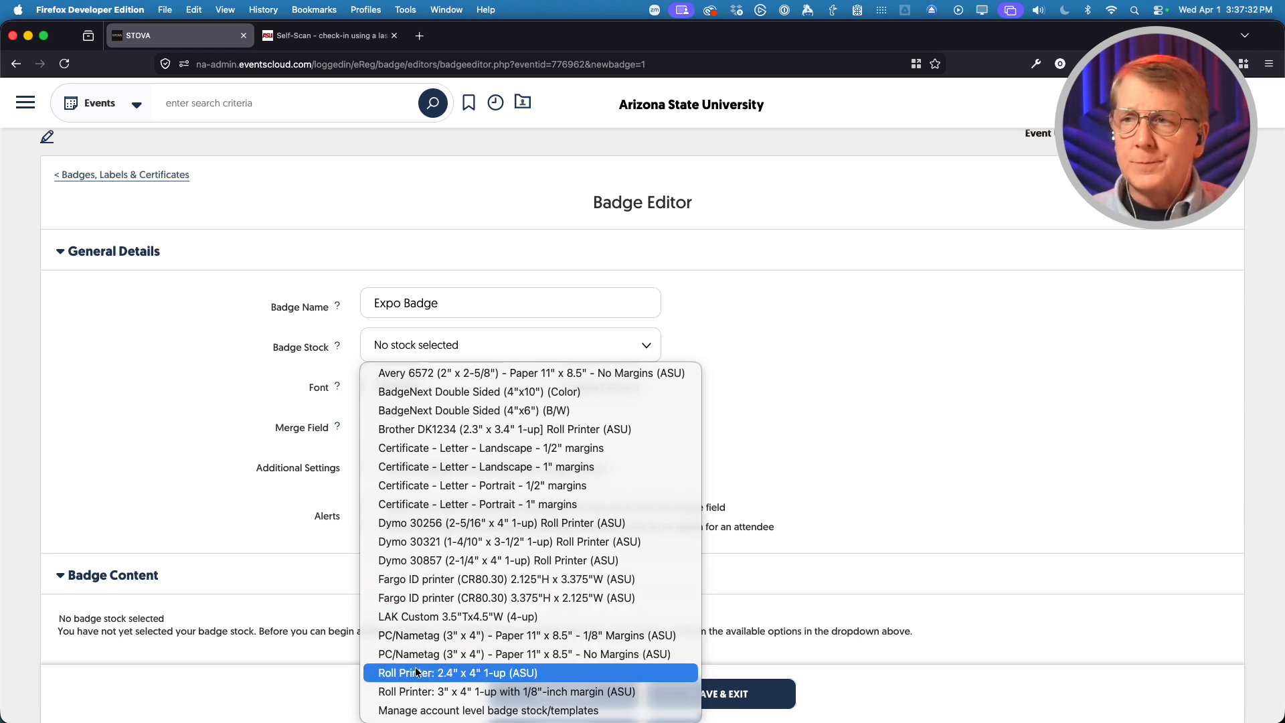
{"action": "scroll", "coordinate": [525, 601], "scroll_direction": "up", "scroll_amount": 10}
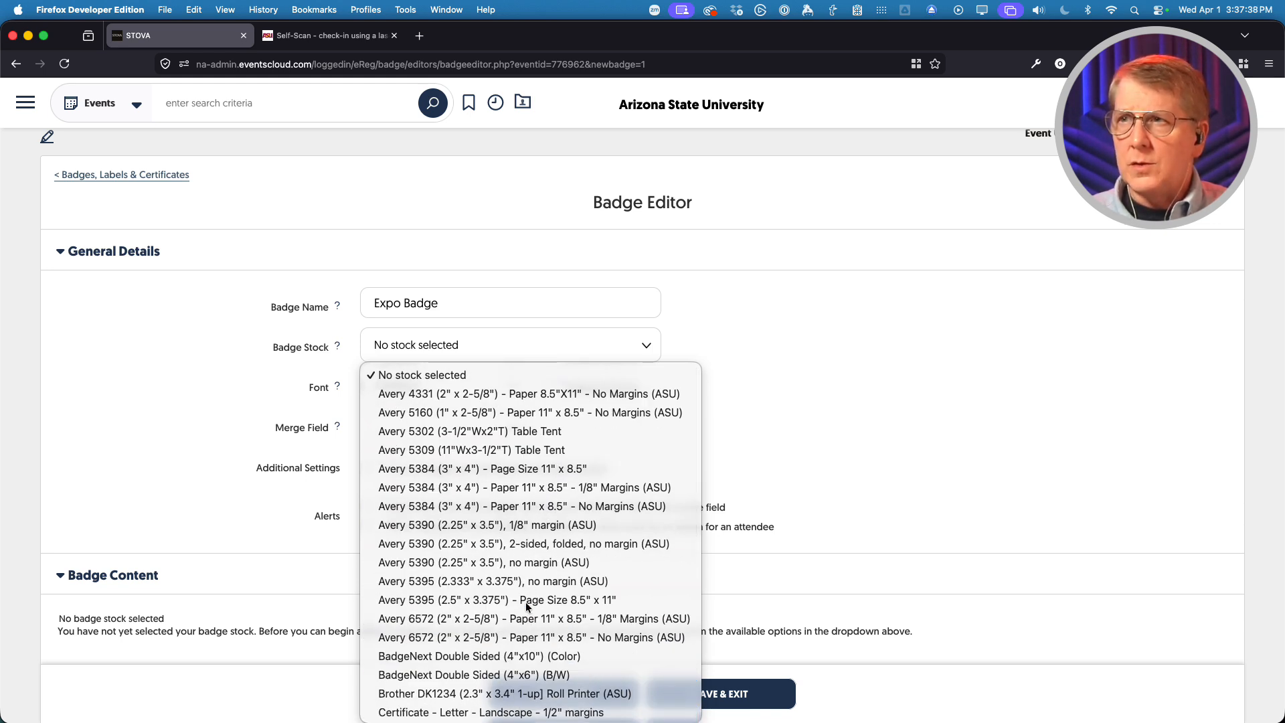
{"action": "left_click", "coordinate": [422, 470]}
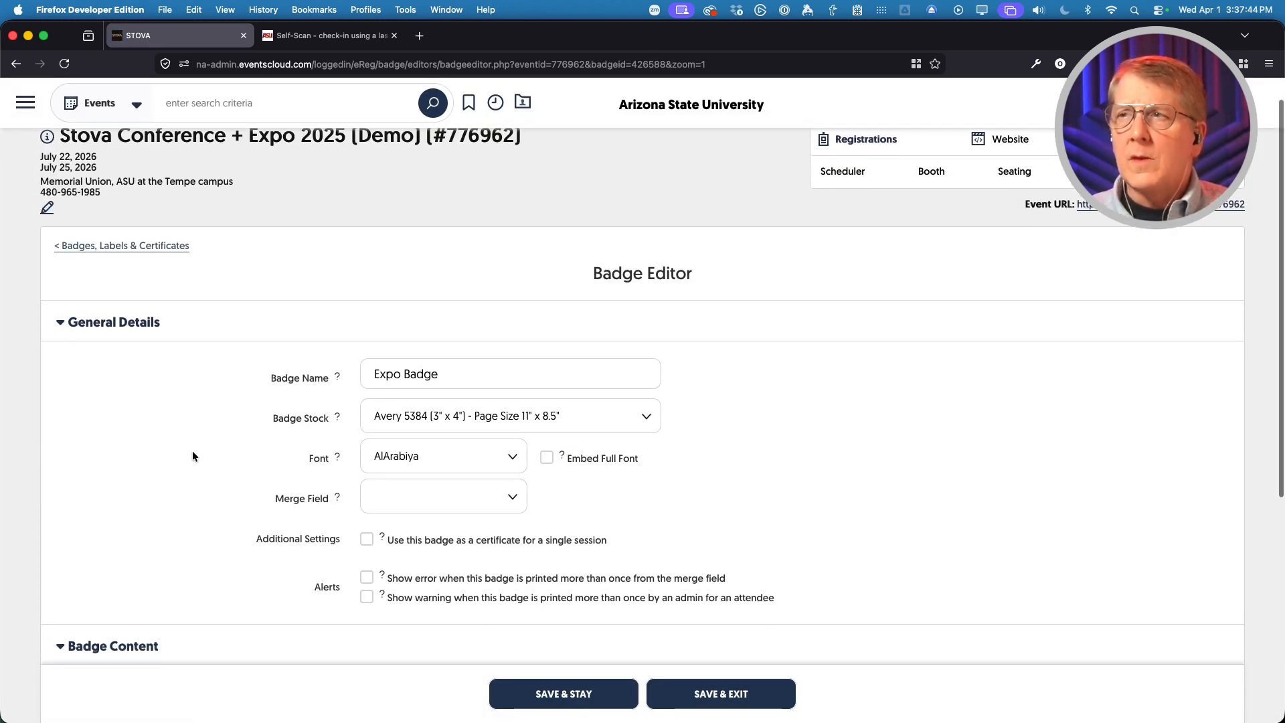
{"action": "scroll", "coordinate": [193, 455], "scroll_direction": "down", "scroll_amount": 3}
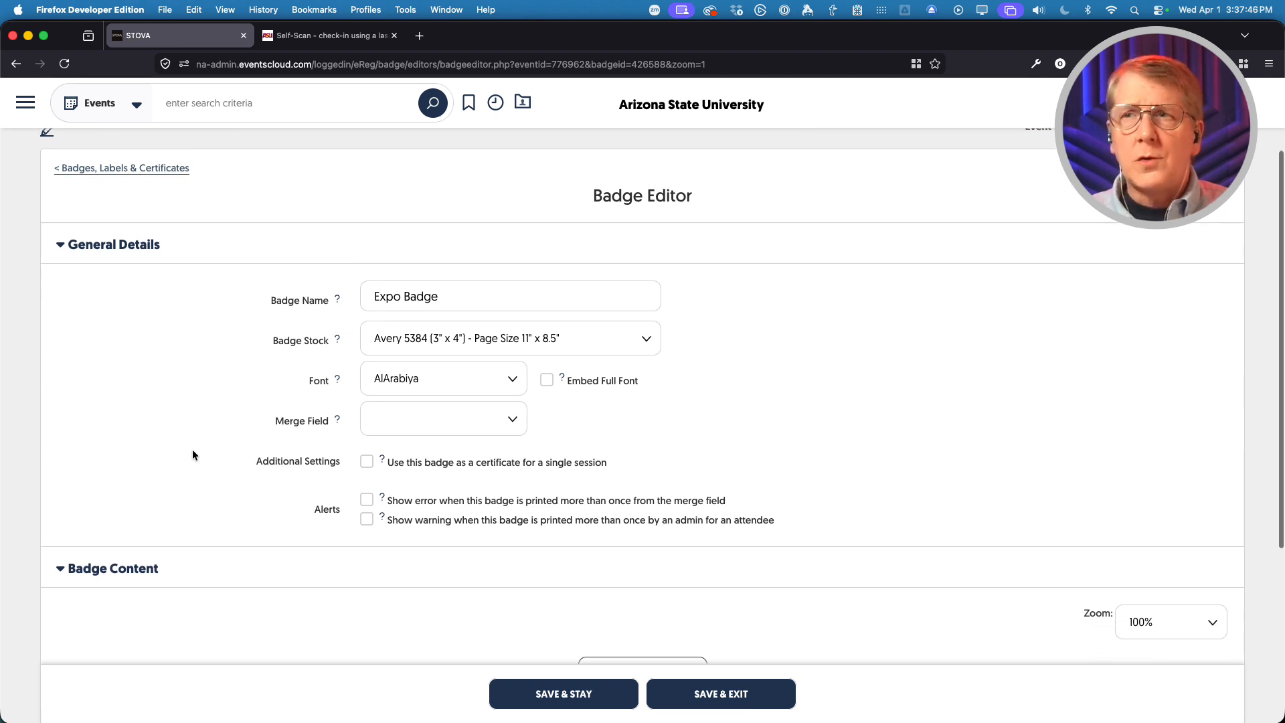
{"action": "left_click", "coordinate": [539, 692]}
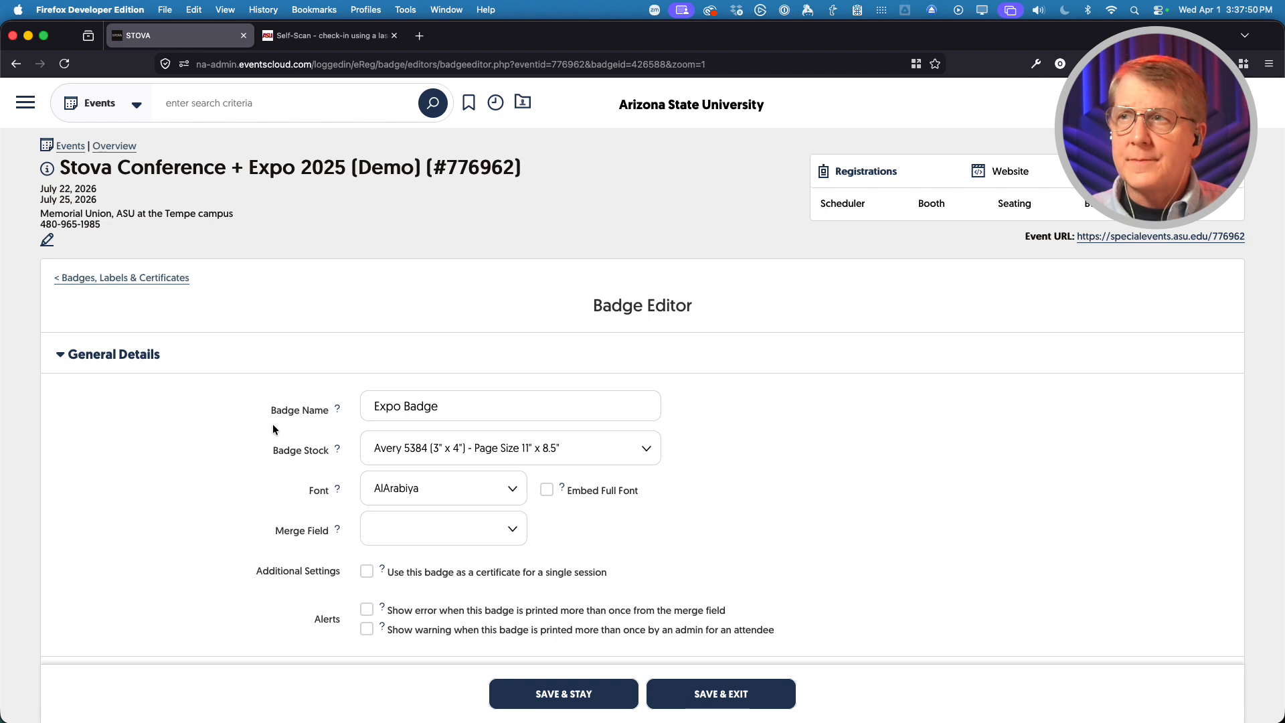
- Set the zoom of the badge content layout to 200%
{"action": "scroll", "coordinate": [250, 440], "scroll_direction": "down", "scroll_amount": 3}
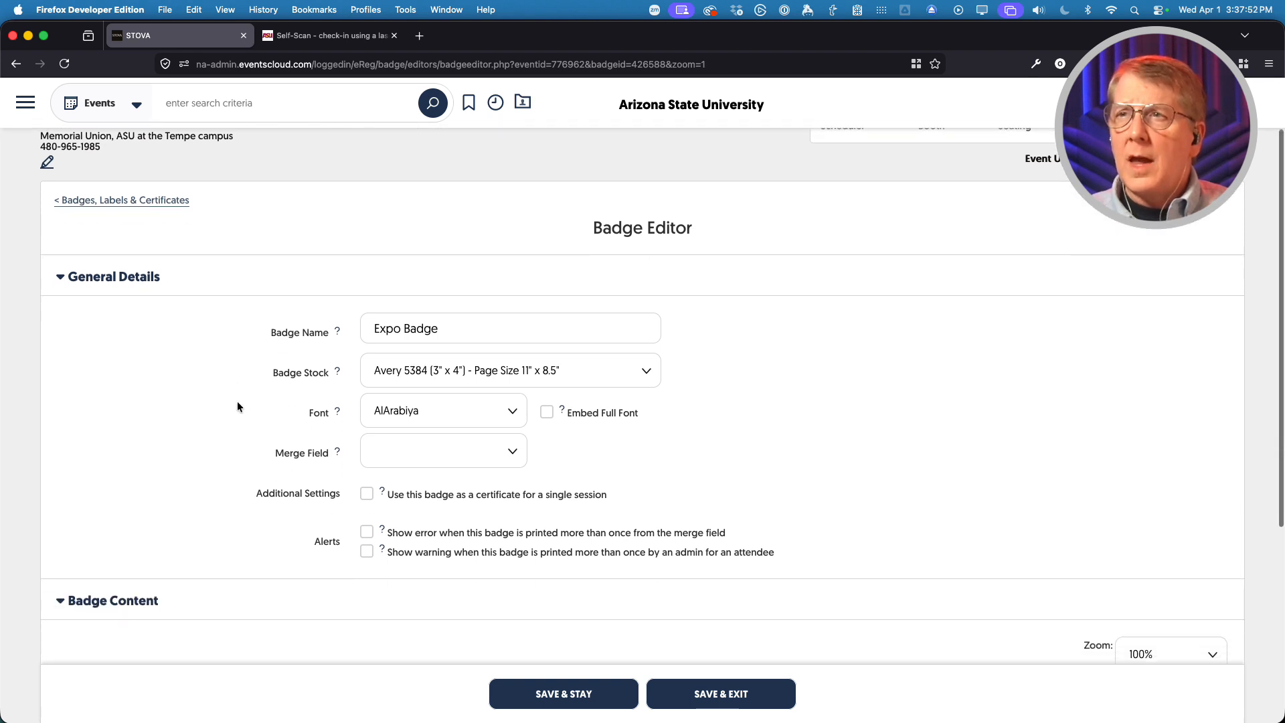
{"action": "mouse_move", "coordinate": [336, 421]}
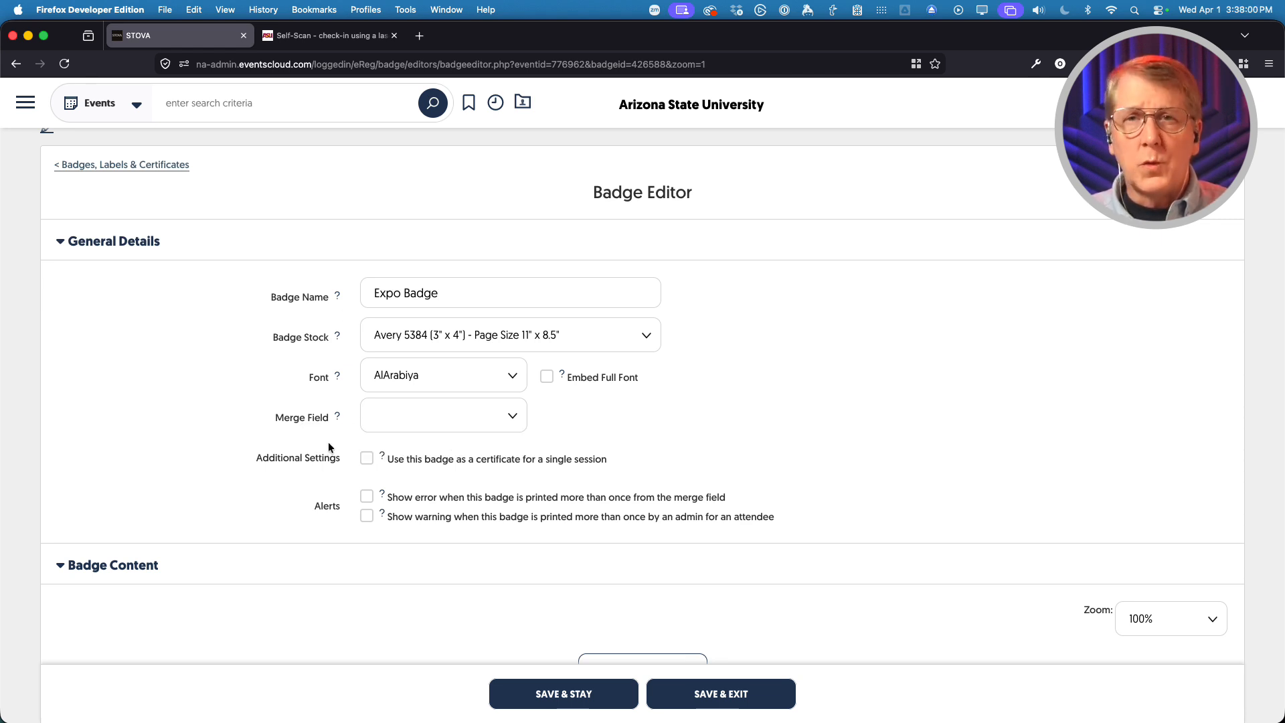
{"action": "scroll", "coordinate": [240, 420], "scroll_direction": "down", "scroll_amount": 1}
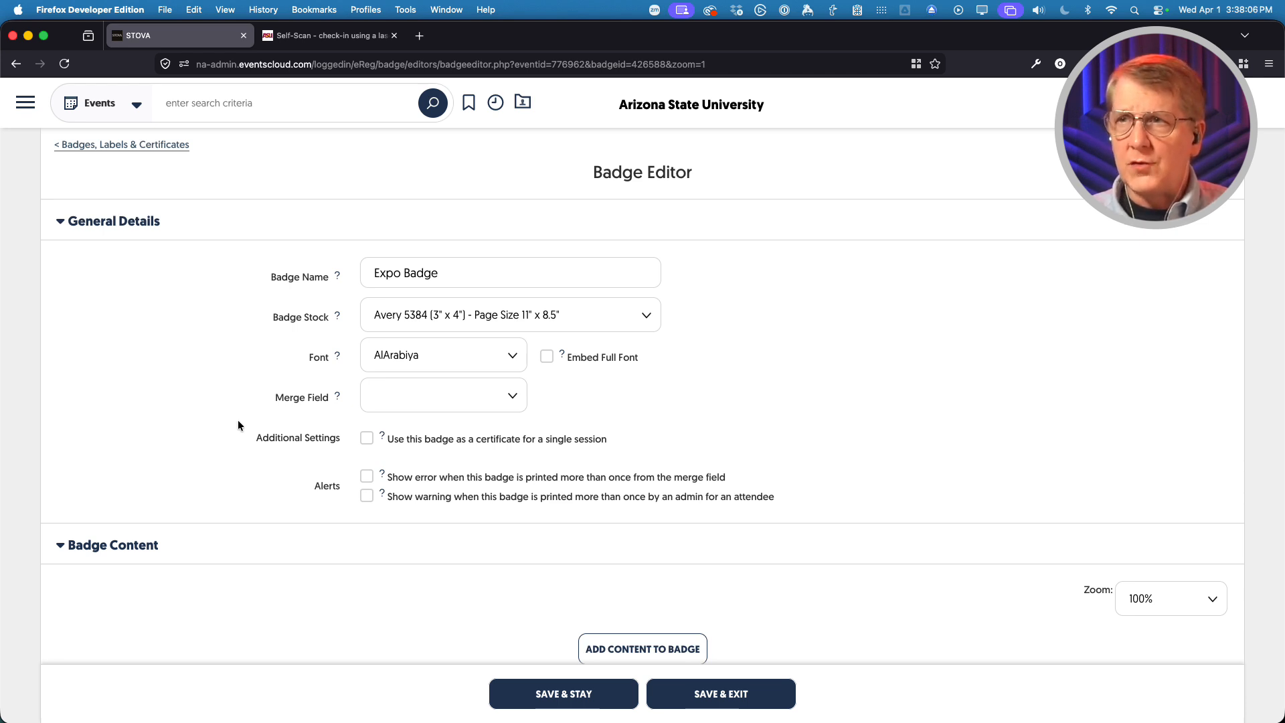
{"action": "scroll", "coordinate": [287, 472], "scroll_direction": "down", "scroll_amount": 1}
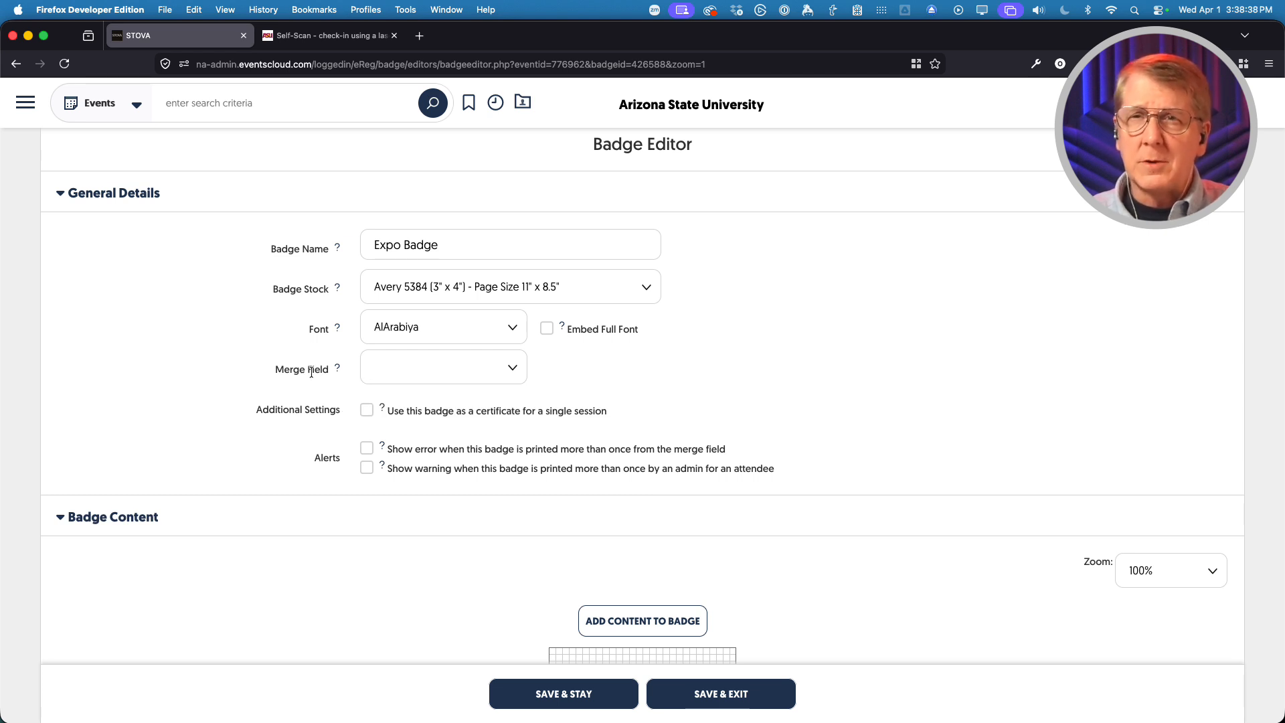
{"action": "scroll", "coordinate": [265, 397], "scroll_direction": "down", "scroll_amount": 5}
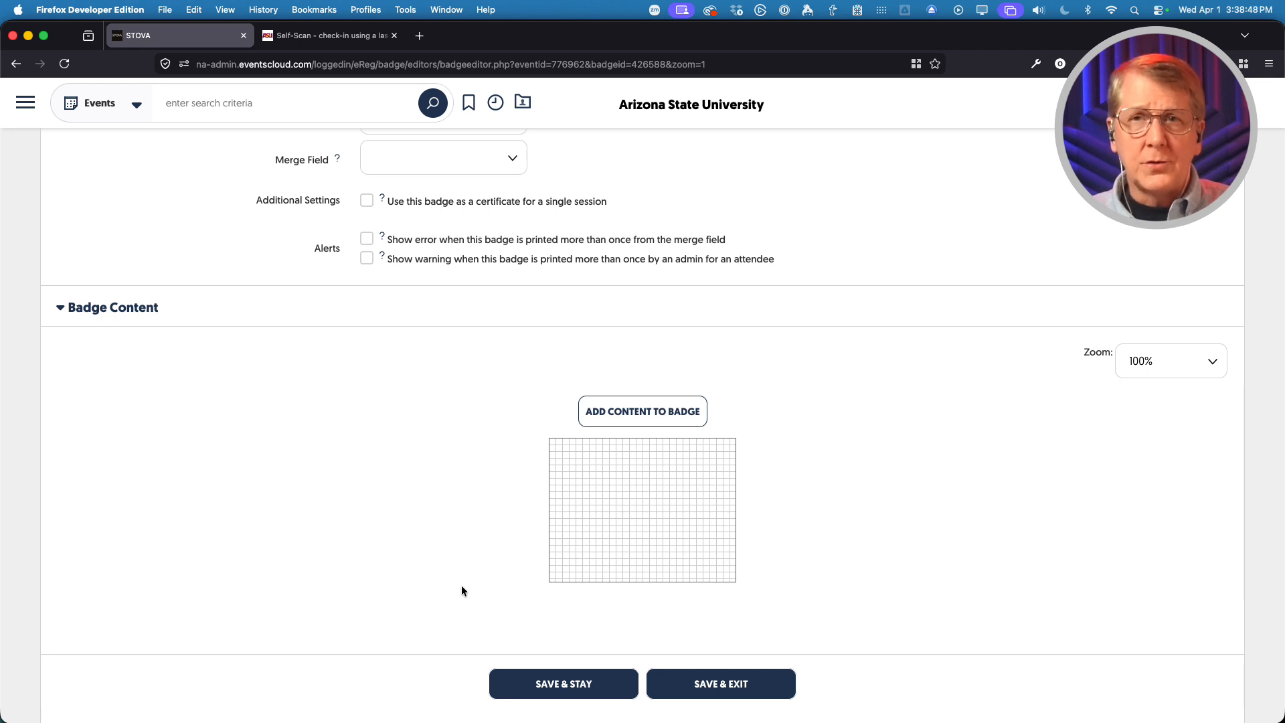
{"action": "scroll", "coordinate": [444, 534], "scroll_direction": "down", "scroll_amount": 1}
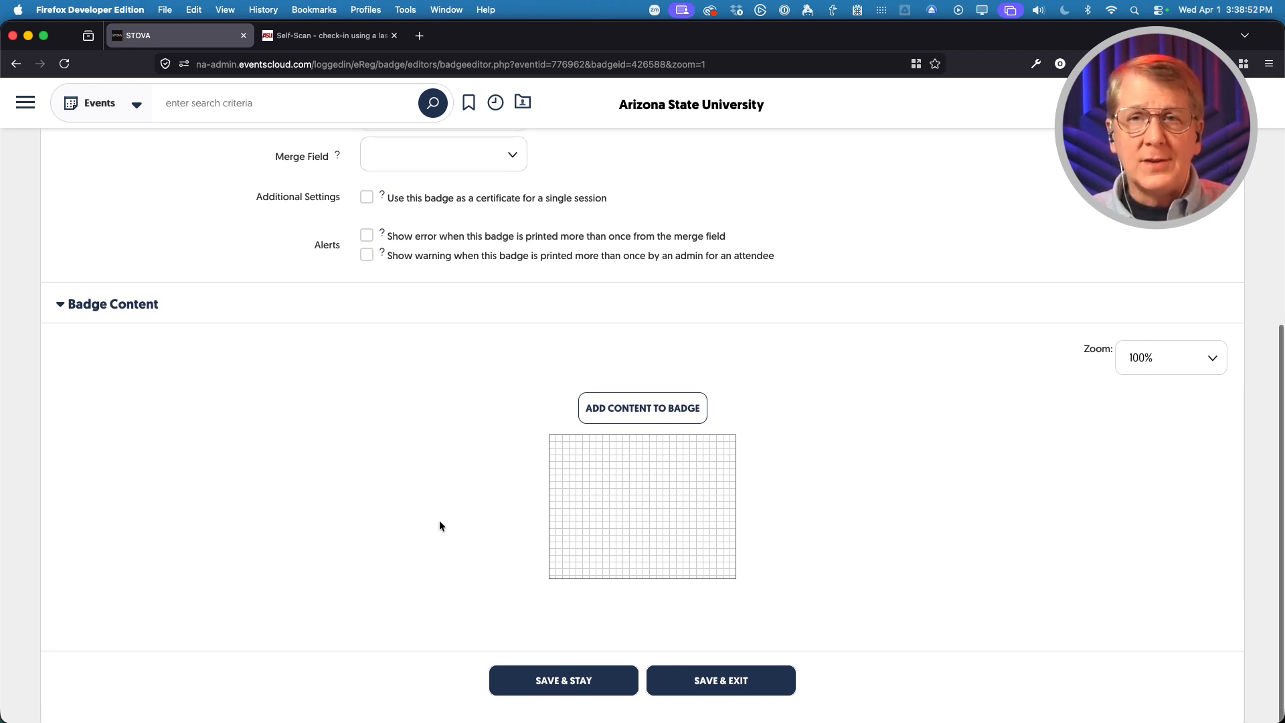
{"action": "left_click", "coordinate": [1216, 357]}
{"action": "left_click", "coordinate": [1202, 367]}
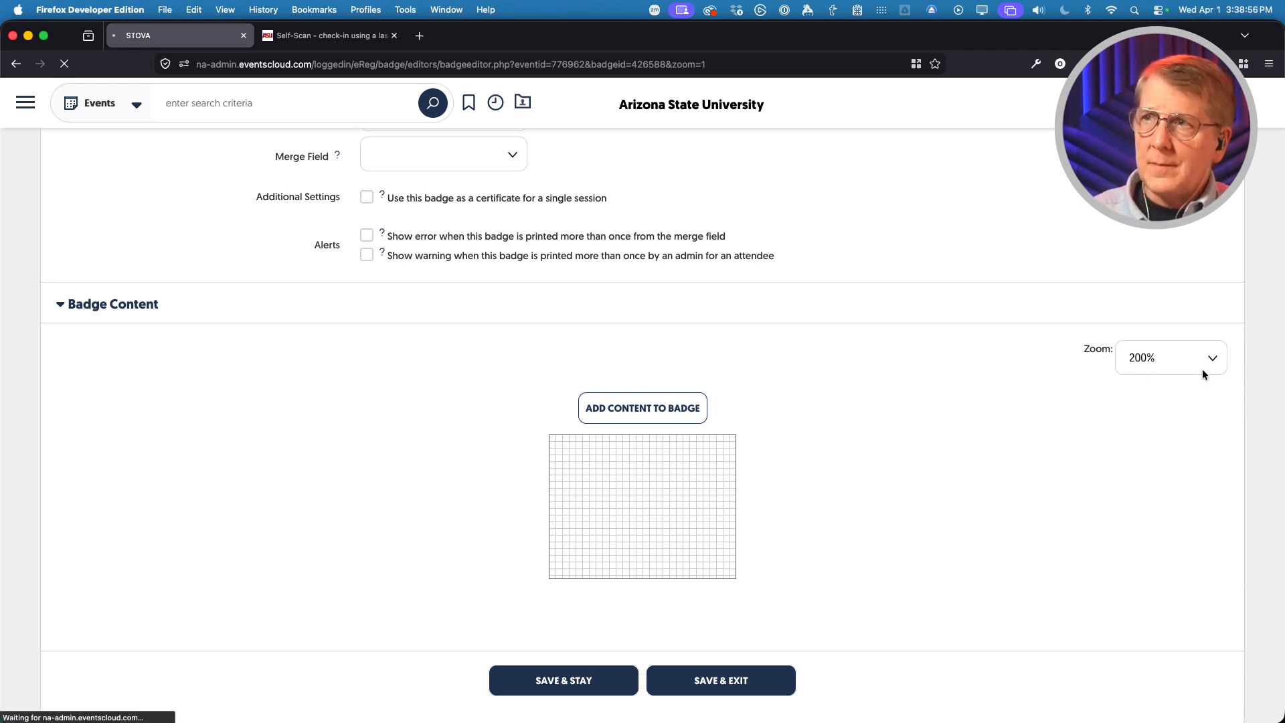
{"action": "scroll", "coordinate": [1010, 419], "scroll_direction": "down", "scroll_amount": 5}
{"action": "scroll", "coordinate": [967, 420], "scroll_direction": "down", "scroll_amount": 1}
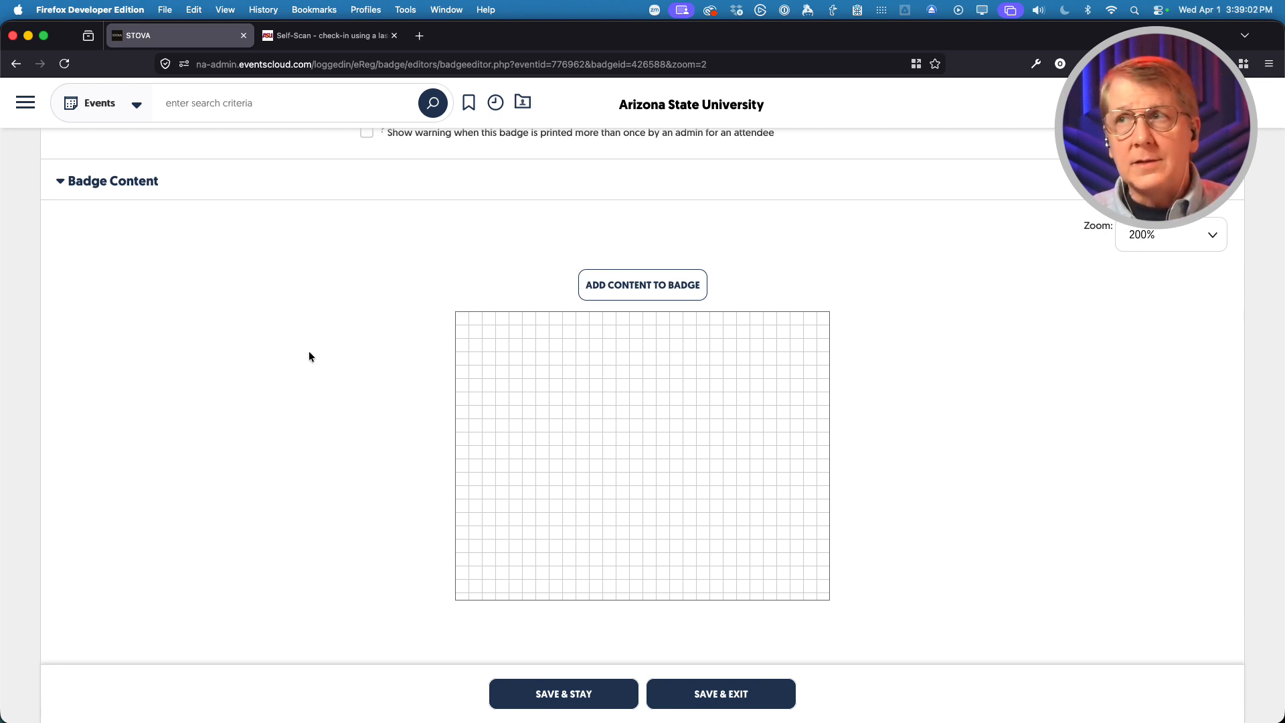
- Add image or logo content to the badge, with Image from database as its source
{"action": "left_click", "coordinate": [612, 288]}
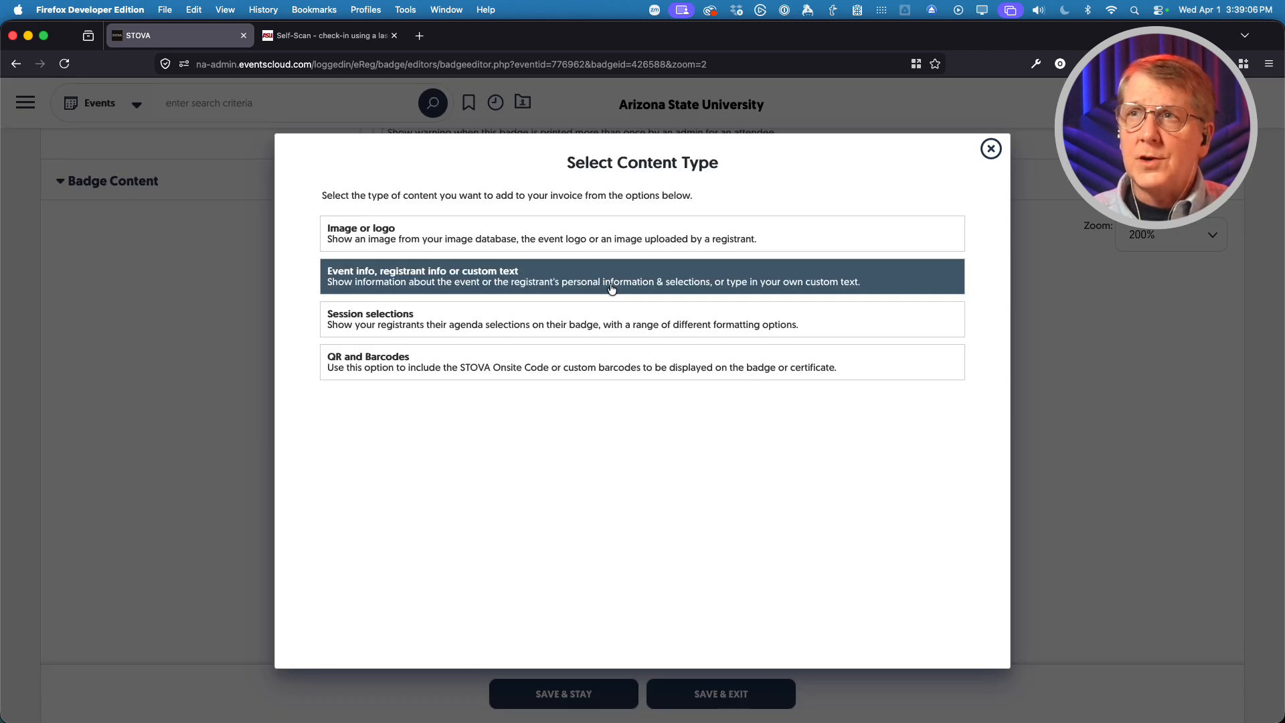
{"action": "left_click", "coordinate": [379, 234]}
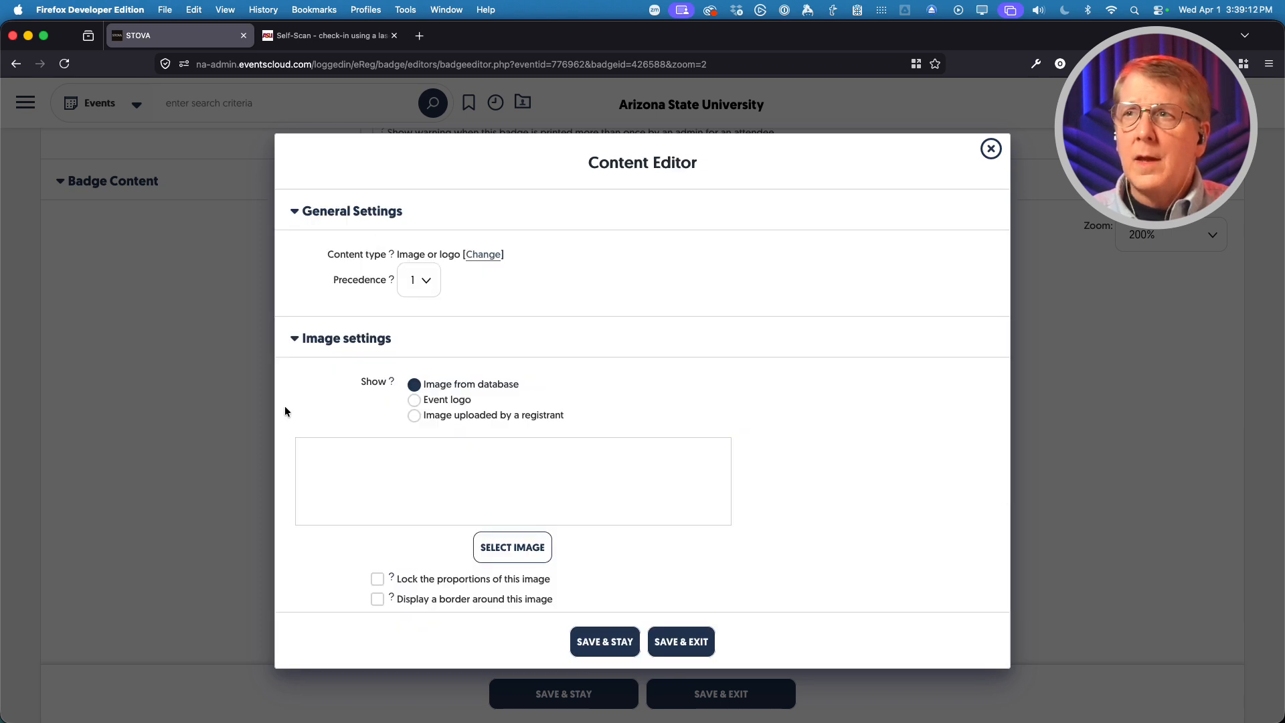
{"action": "scroll", "coordinate": [283, 406], "scroll_direction": "down", "scroll_amount": 2}
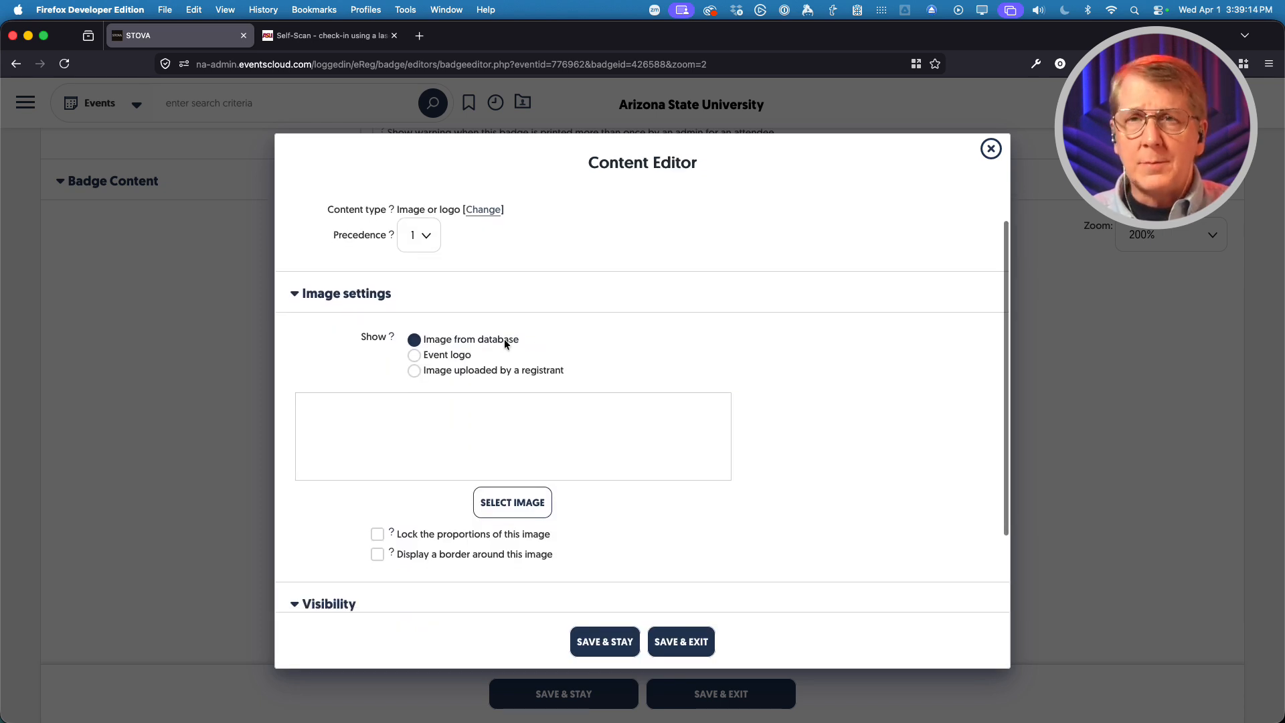
{"action": "left_click", "coordinate": [413, 357]}
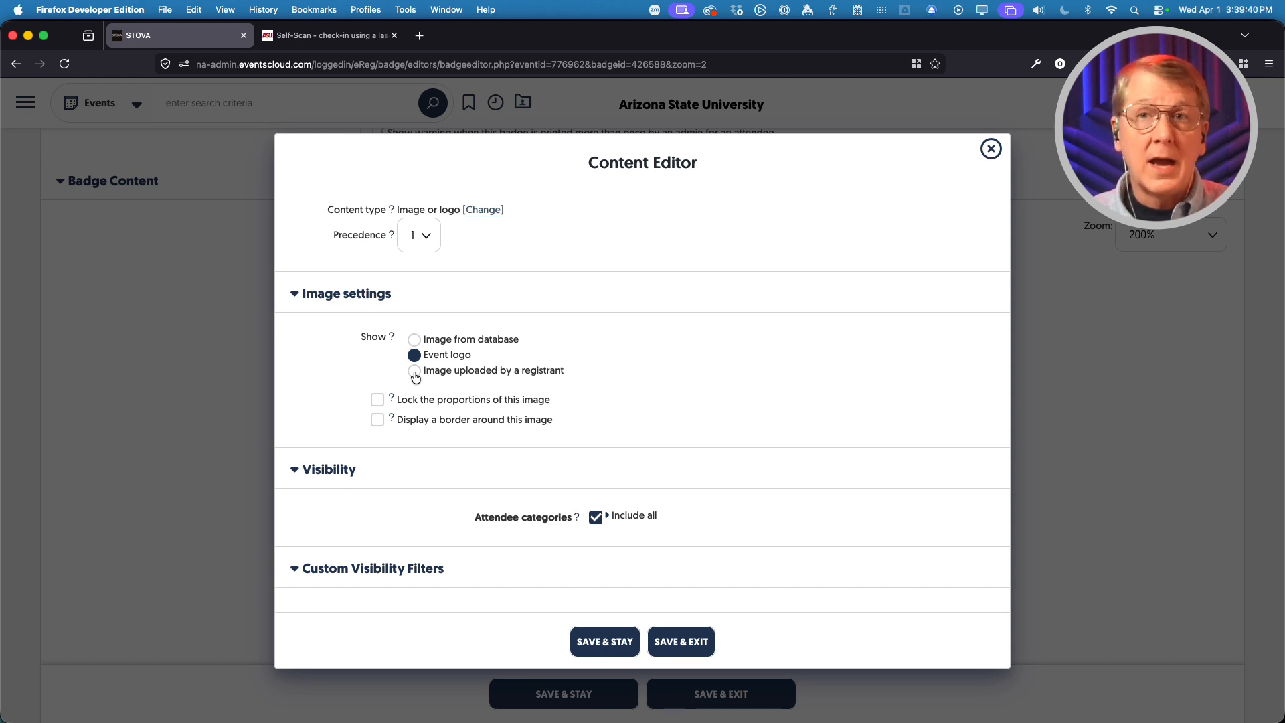
{"action": "left_click", "coordinate": [415, 340]}
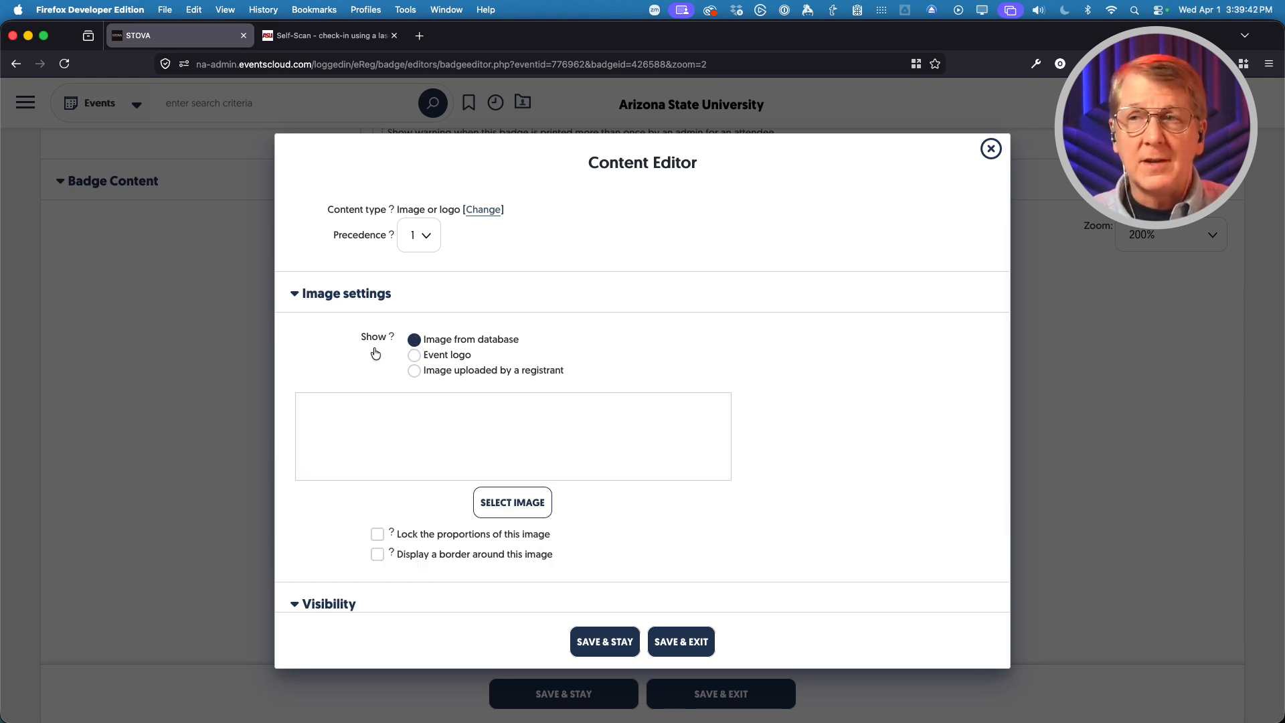
{"action": "scroll", "coordinate": [328, 488], "scroll_direction": "down", "scroll_amount": 2}
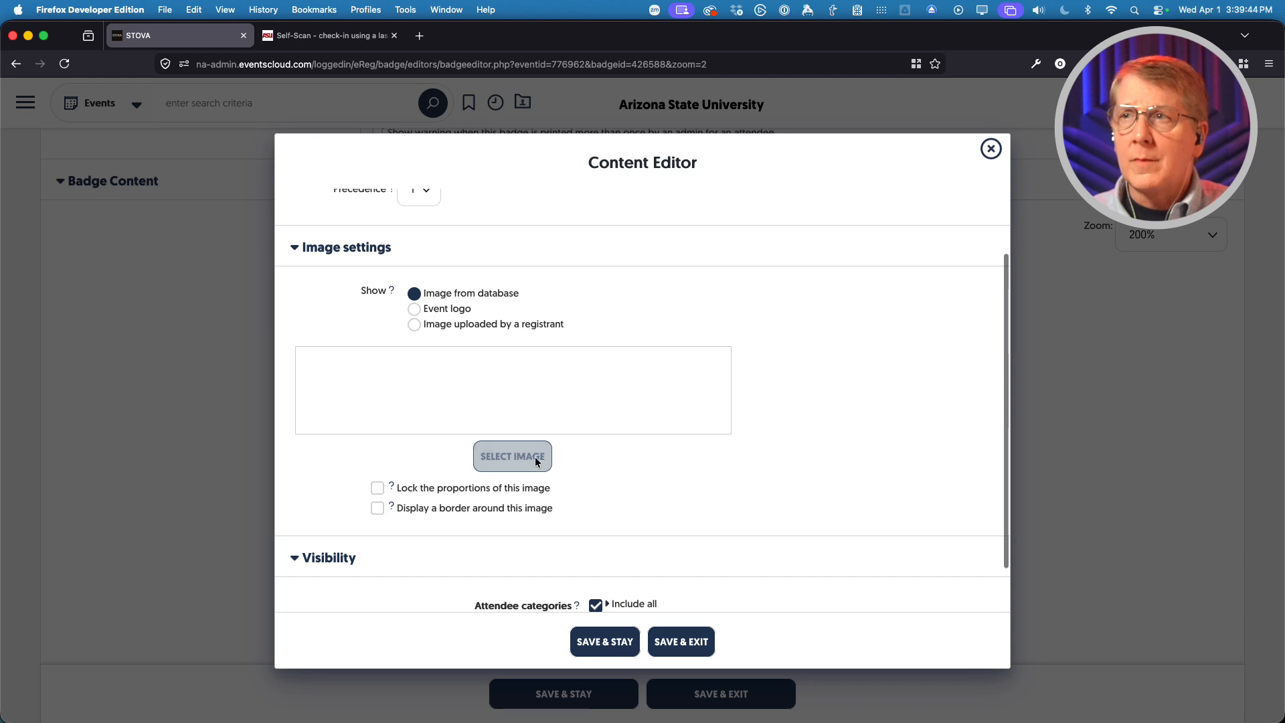
- Select the Stova@ASU image from College of Really Cool Ideas (CRCI) > 2025 Fall Training > 01 Conf+Expo 2024 in the image database
{"action": "left_click", "coordinate": [513, 459]}
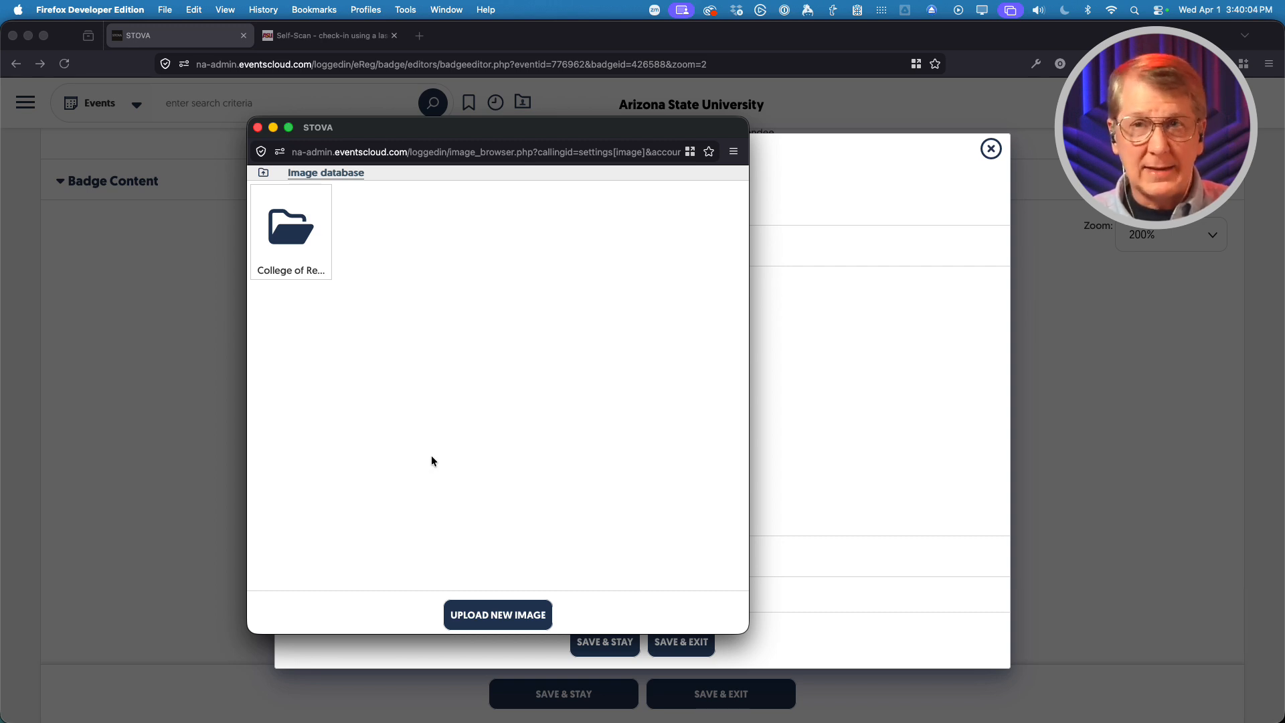
{"action": "left_click", "coordinate": [284, 234]}
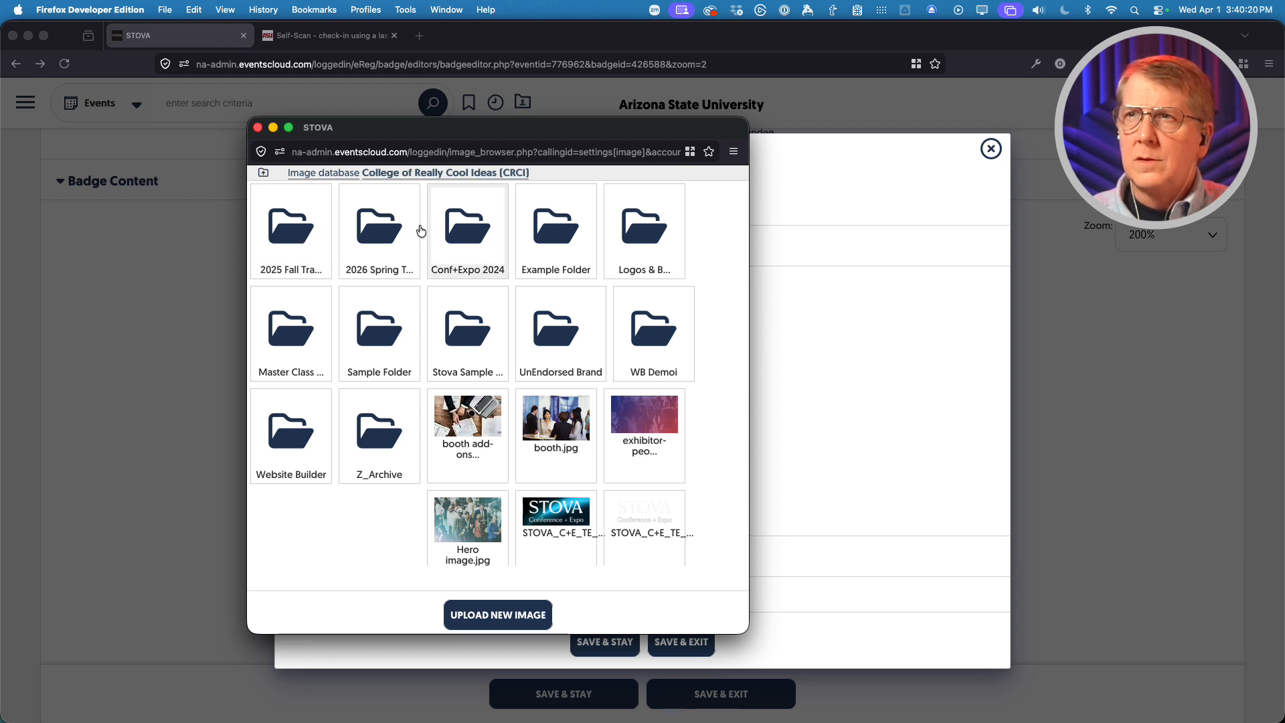
{"action": "left_click", "coordinate": [361, 228]}
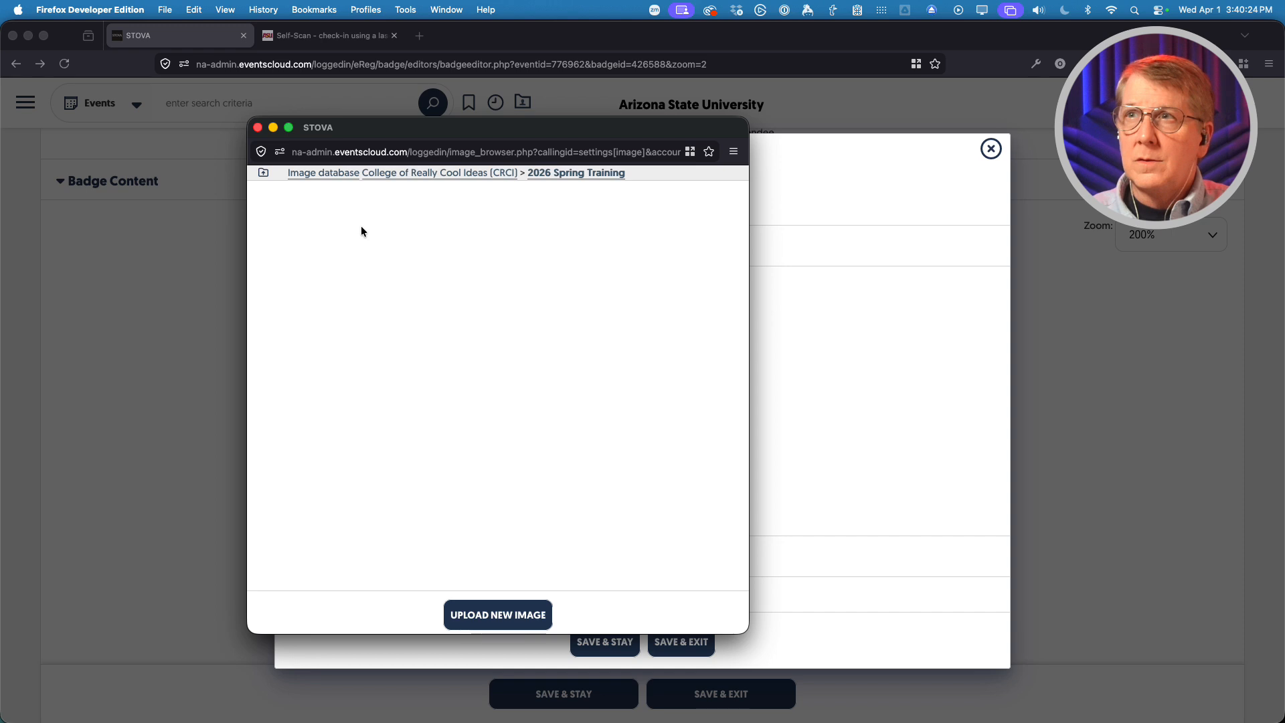
{"action": "left_click", "coordinate": [490, 176]}
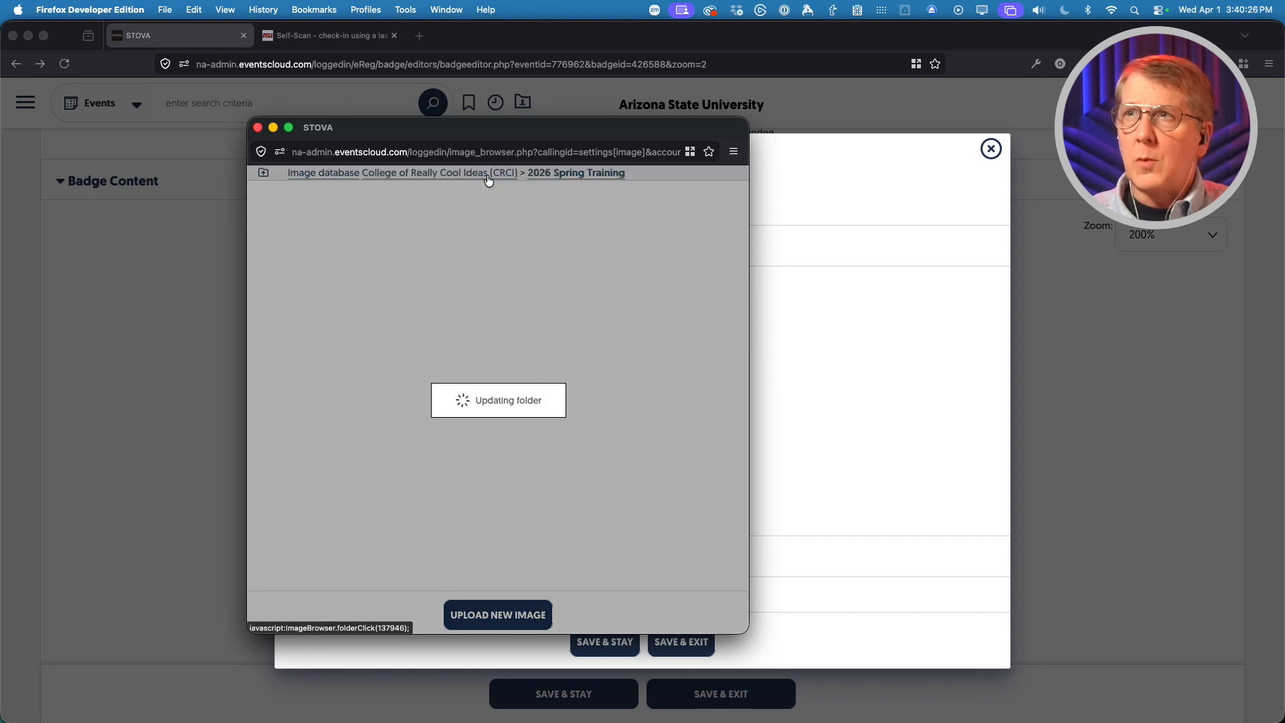
{"action": "left_click", "coordinate": [291, 241]}
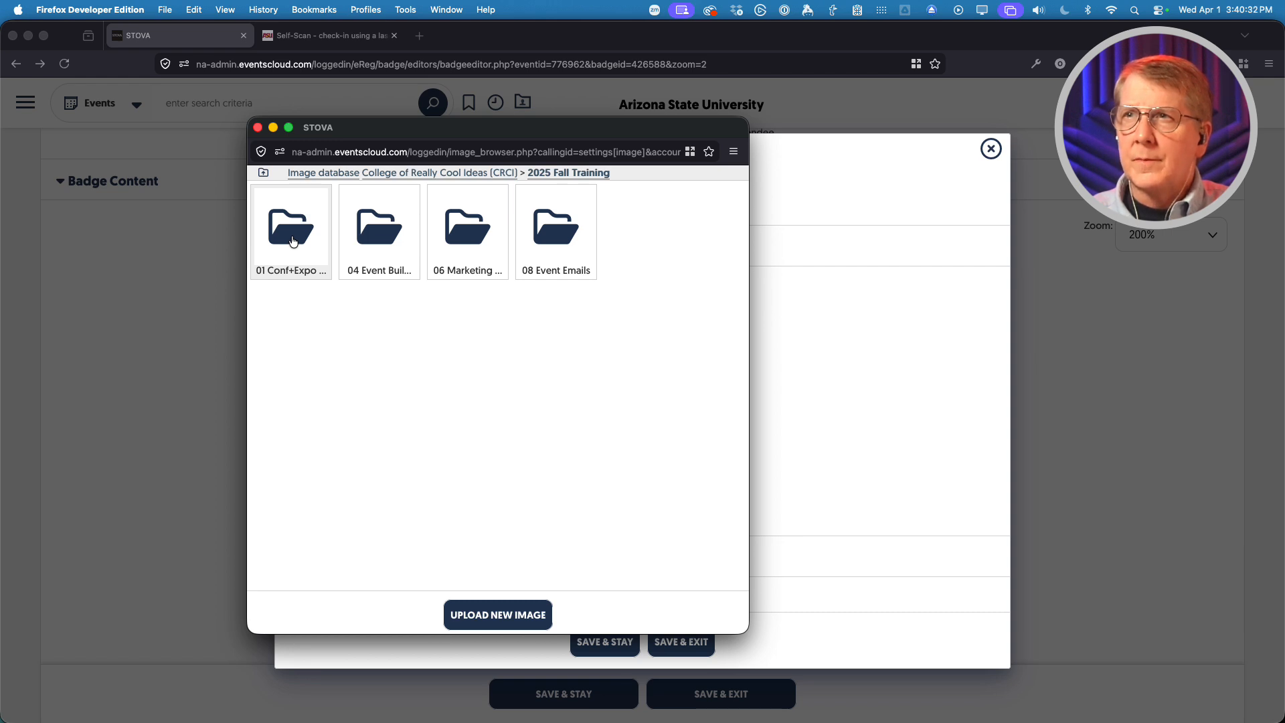
{"action": "left_click", "coordinate": [293, 242]}
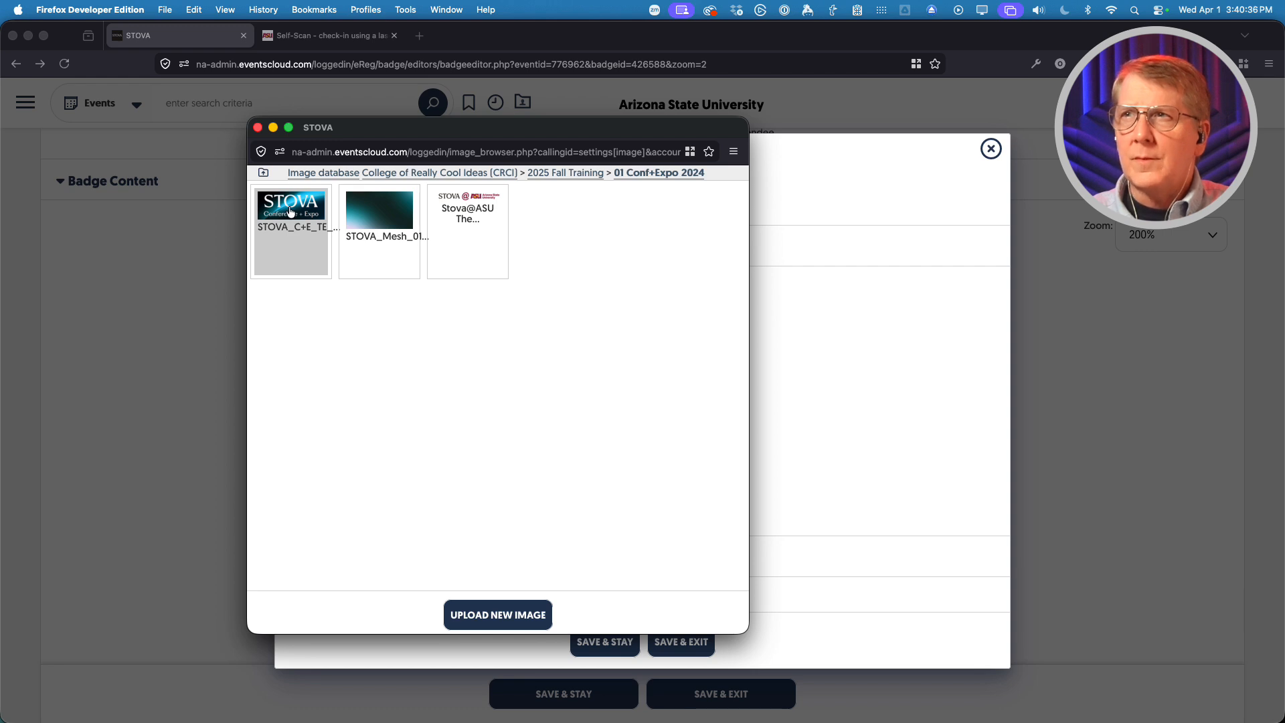
{"action": "left_click", "coordinate": [468, 208]}
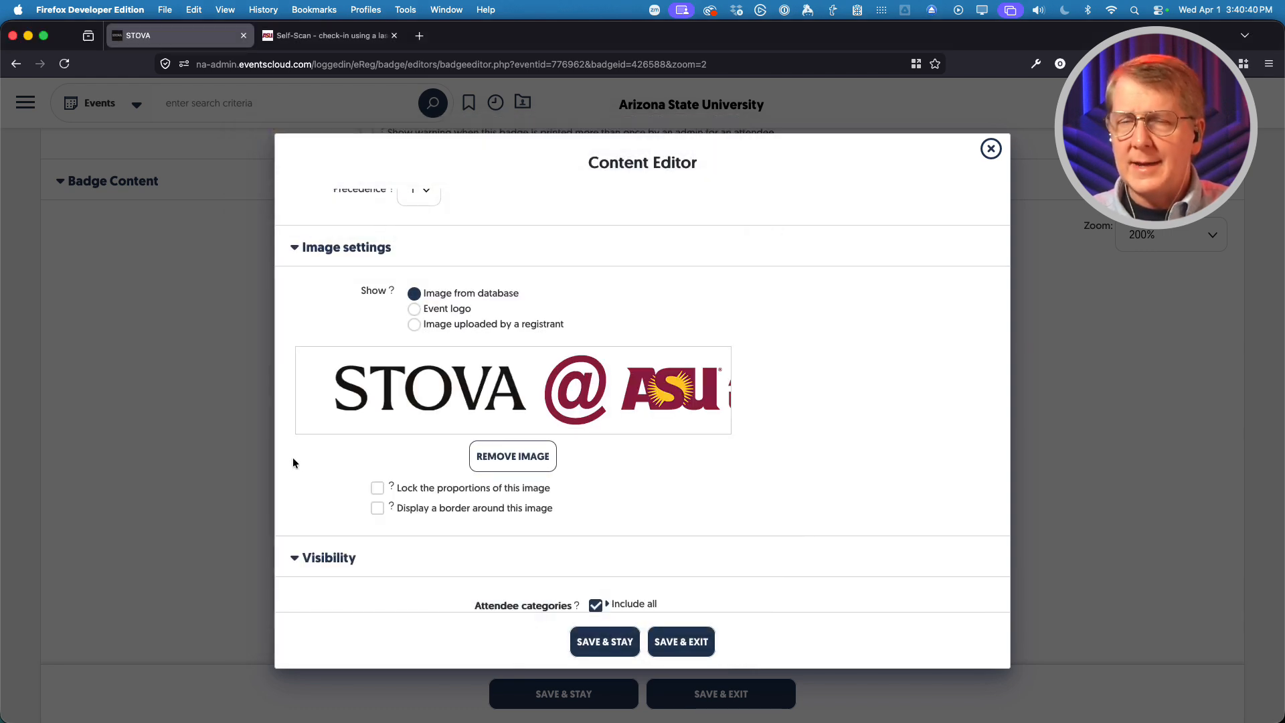
- Examine the attendee categories offered in the image's visibility settings, leaving Include all selected
{"action": "scroll", "coordinate": [319, 457], "scroll_direction": "down", "scroll_amount": 1}
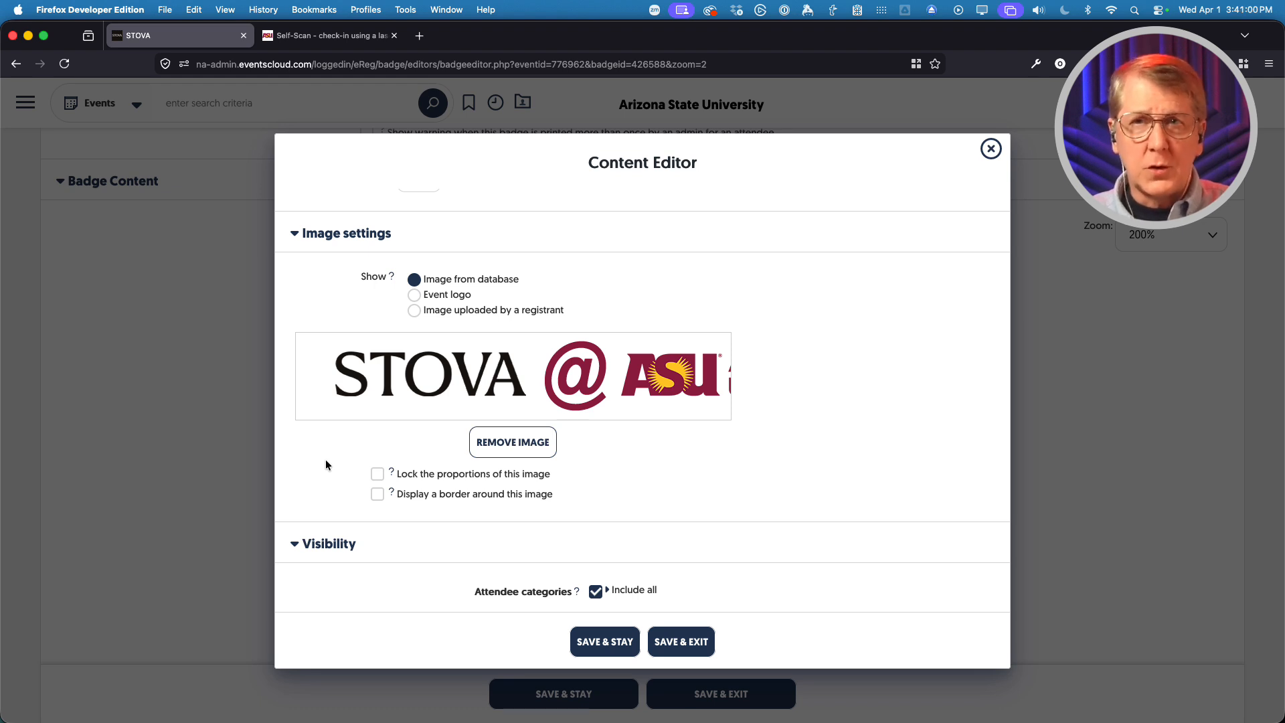
{"action": "scroll", "coordinate": [325, 460], "scroll_direction": "down", "scroll_amount": 1}
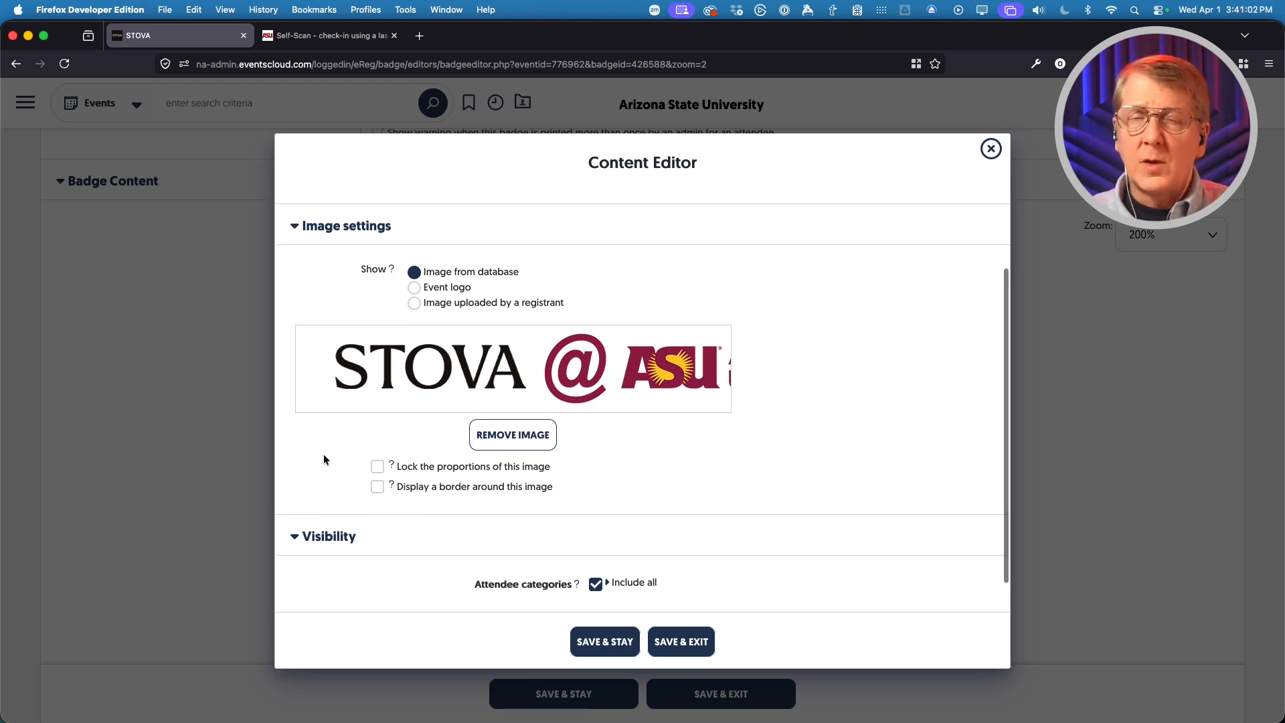
{"action": "scroll", "coordinate": [323, 453], "scroll_direction": "down", "scroll_amount": 3}
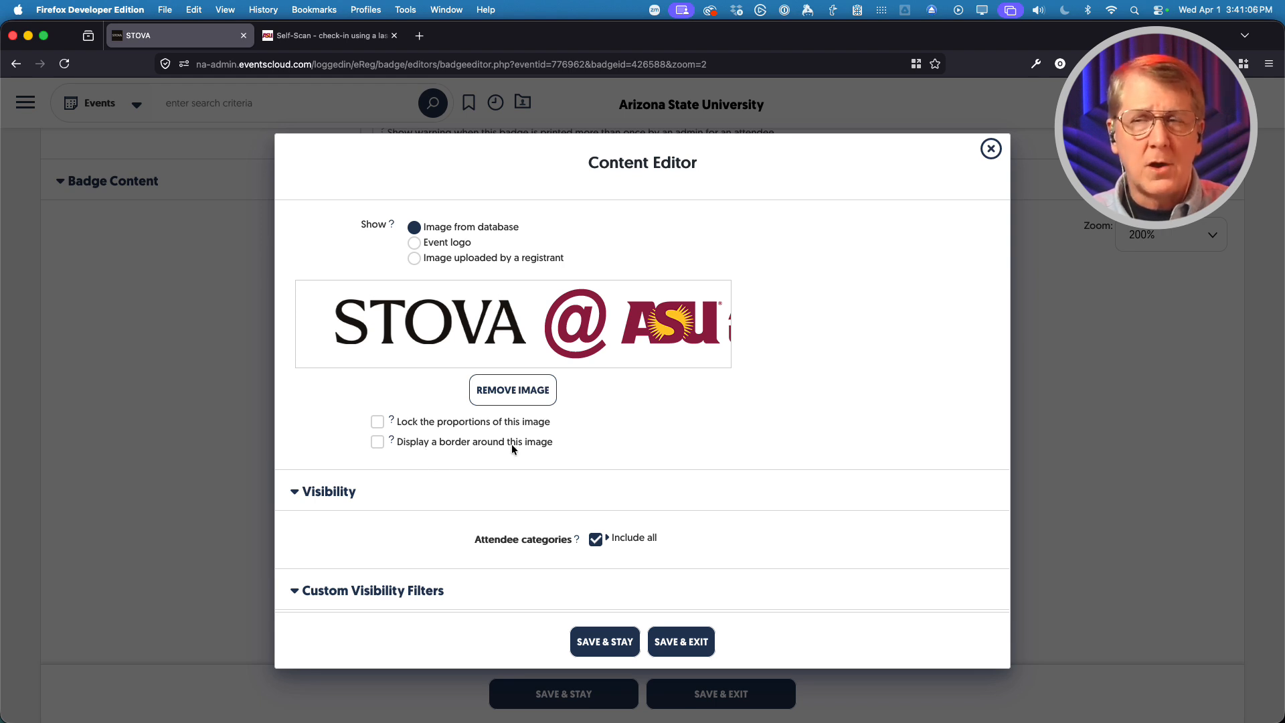
{"action": "scroll", "coordinate": [338, 436], "scroll_direction": "down", "scroll_amount": 5}
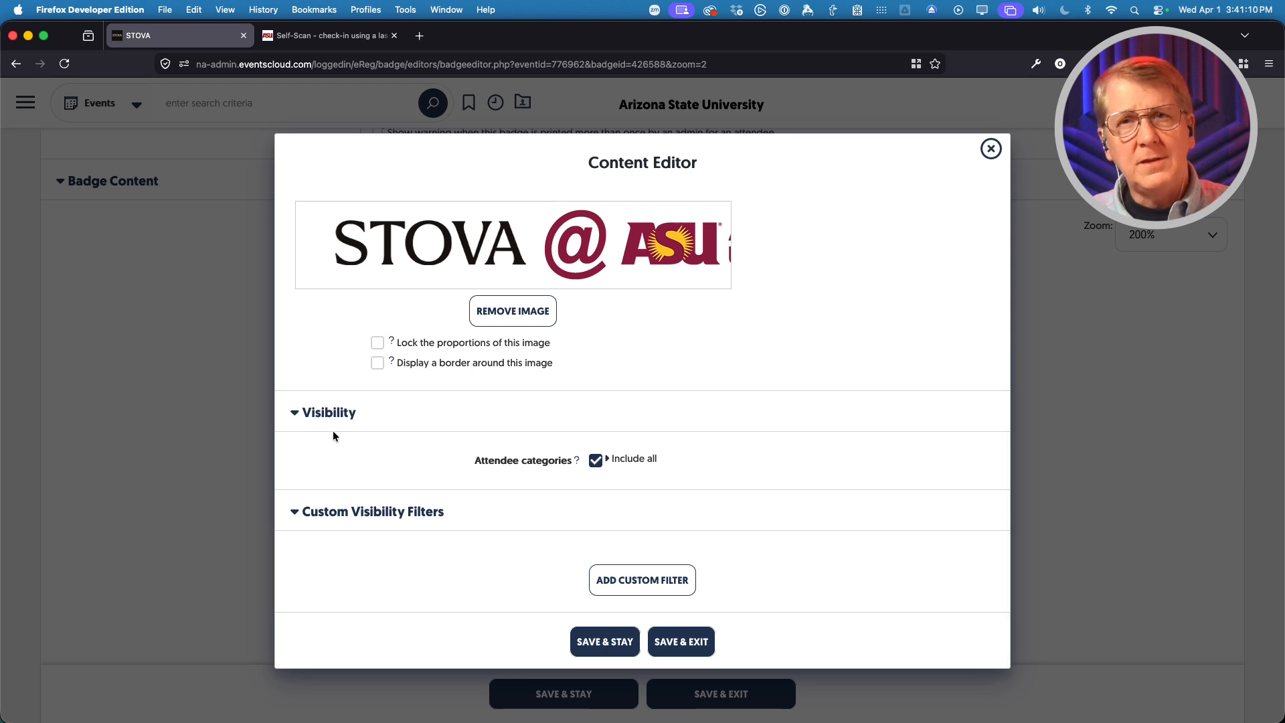
{"action": "left_click", "coordinate": [593, 462]}
{"action": "scroll", "coordinate": [455, 512], "scroll_direction": "down", "scroll_amount": 2}
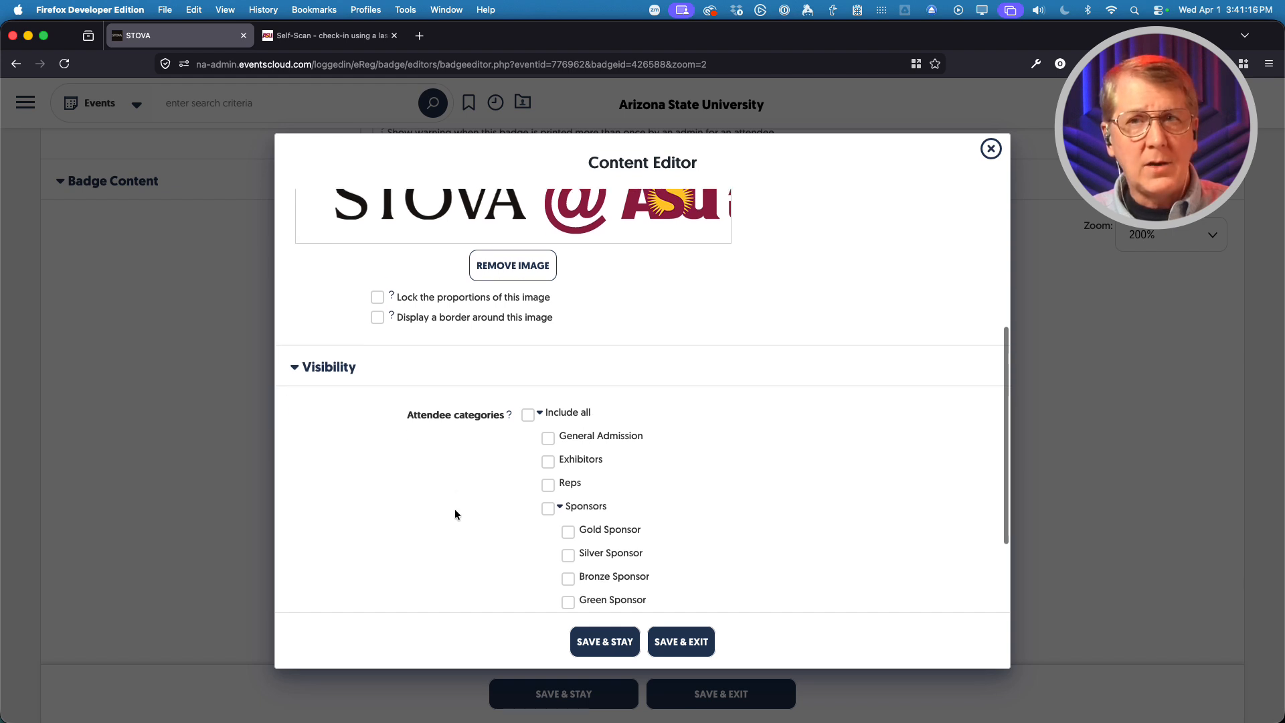
{"action": "scroll", "coordinate": [455, 514], "scroll_direction": "up", "scroll_amount": 3}
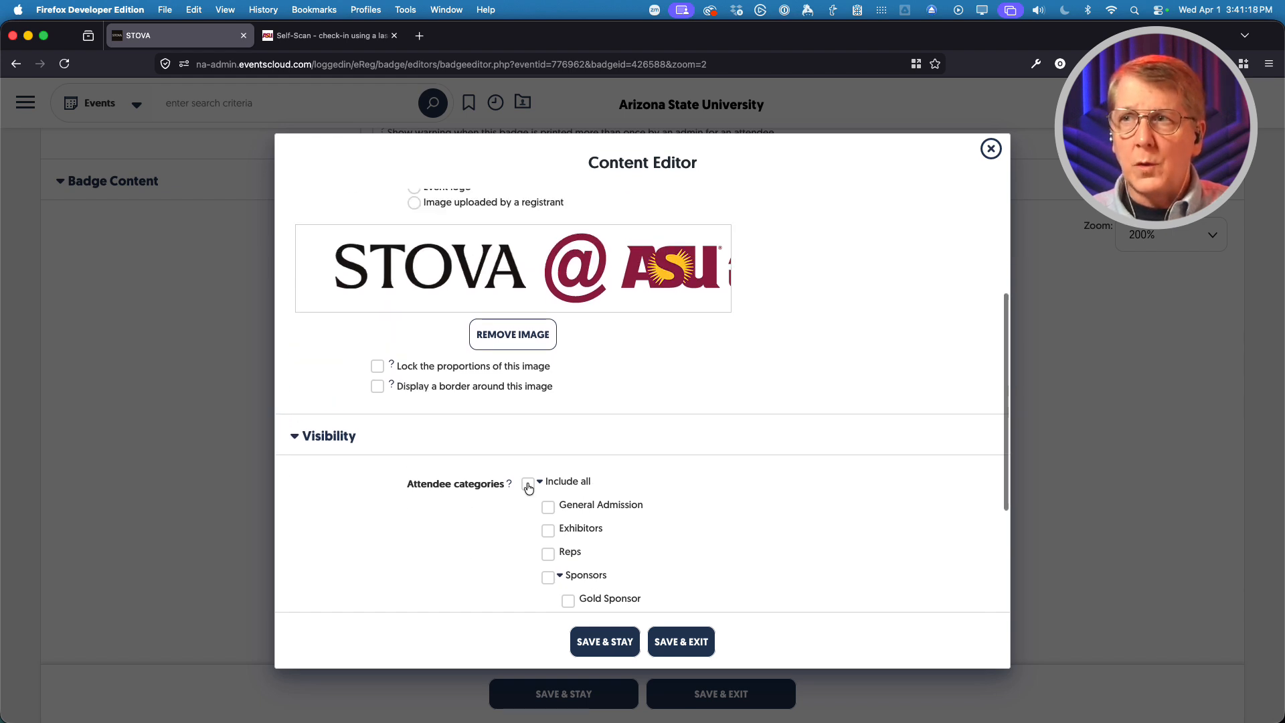
{"action": "left_click", "coordinate": [528, 486]}
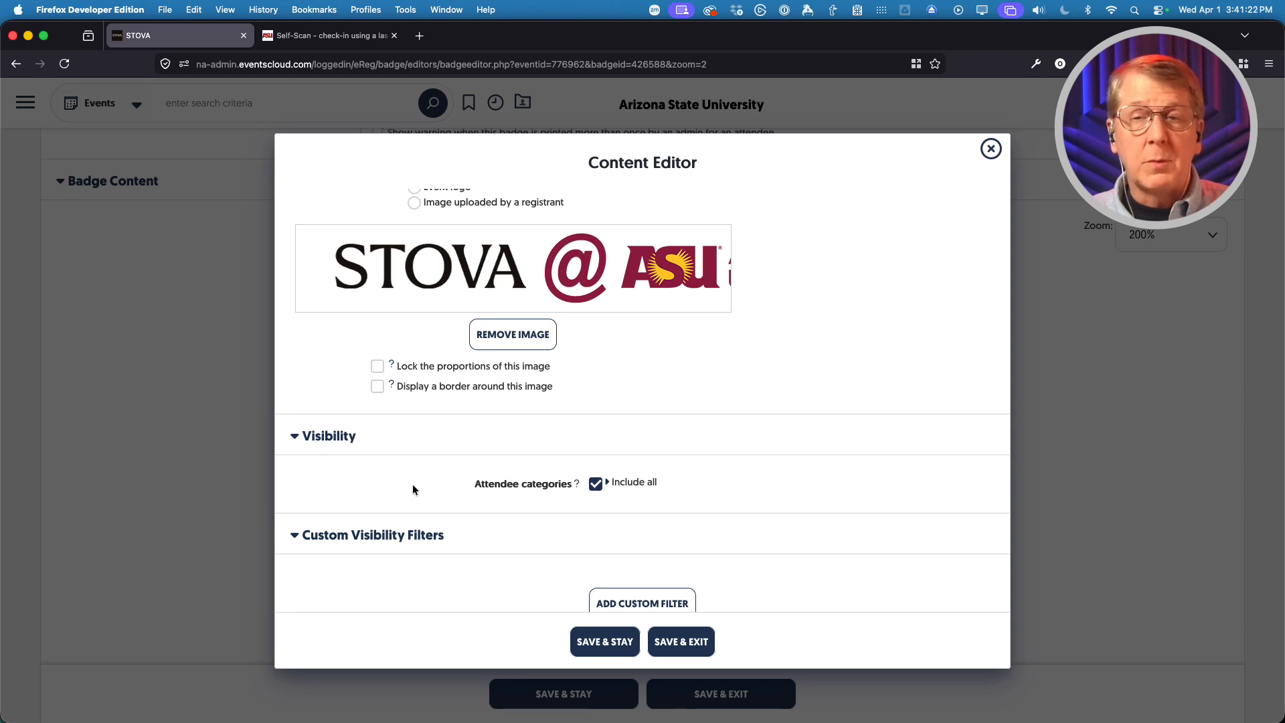
{"action": "scroll", "coordinate": [414, 489], "scroll_direction": "down", "scroll_amount": 2}
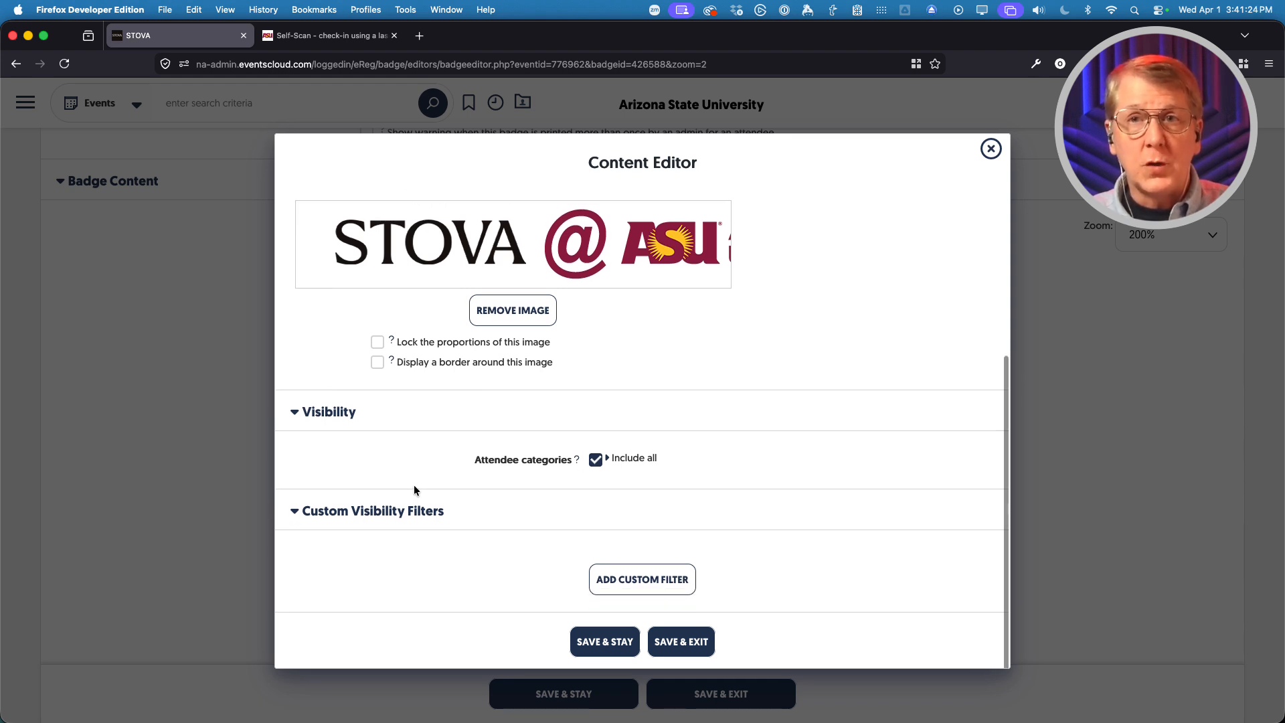
{"action": "left_click", "coordinate": [595, 462]}
{"action": "scroll", "coordinate": [589, 461], "scroll_direction": "down", "scroll_amount": 3}
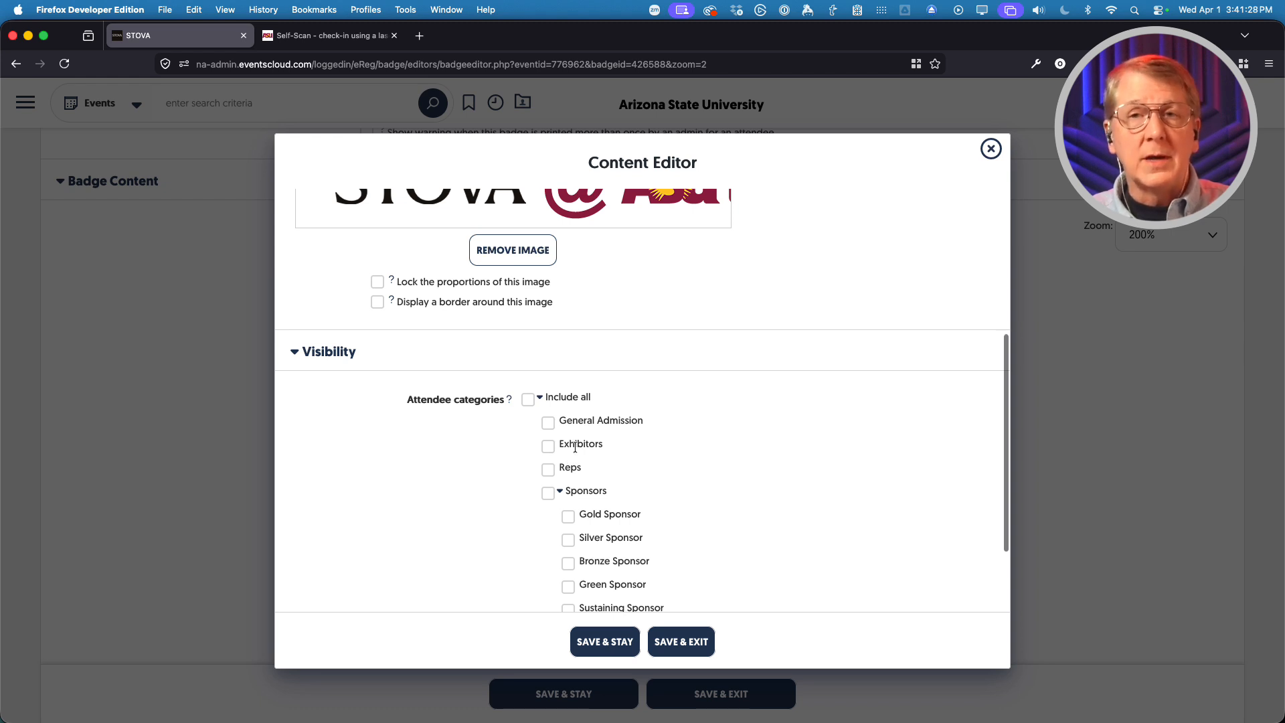
{"action": "scroll", "coordinate": [575, 447], "scroll_direction": "up", "scroll_amount": 3}
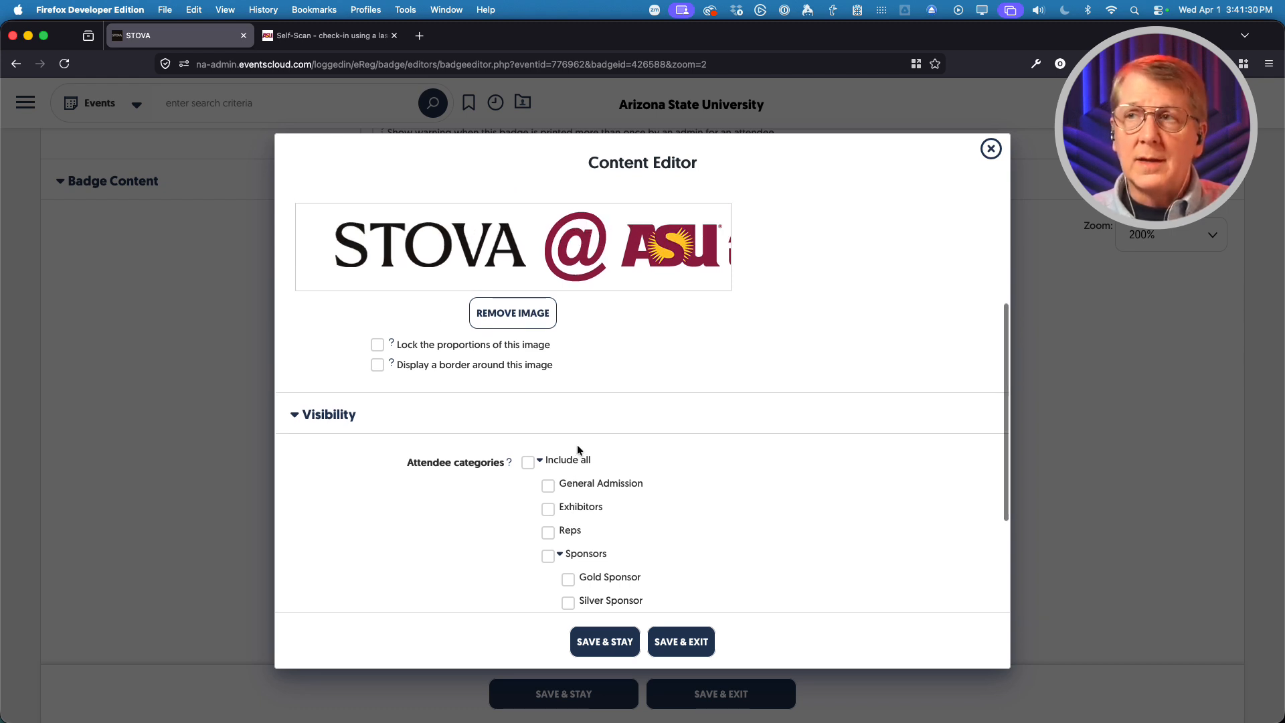
{"action": "left_click", "coordinate": [528, 462]}
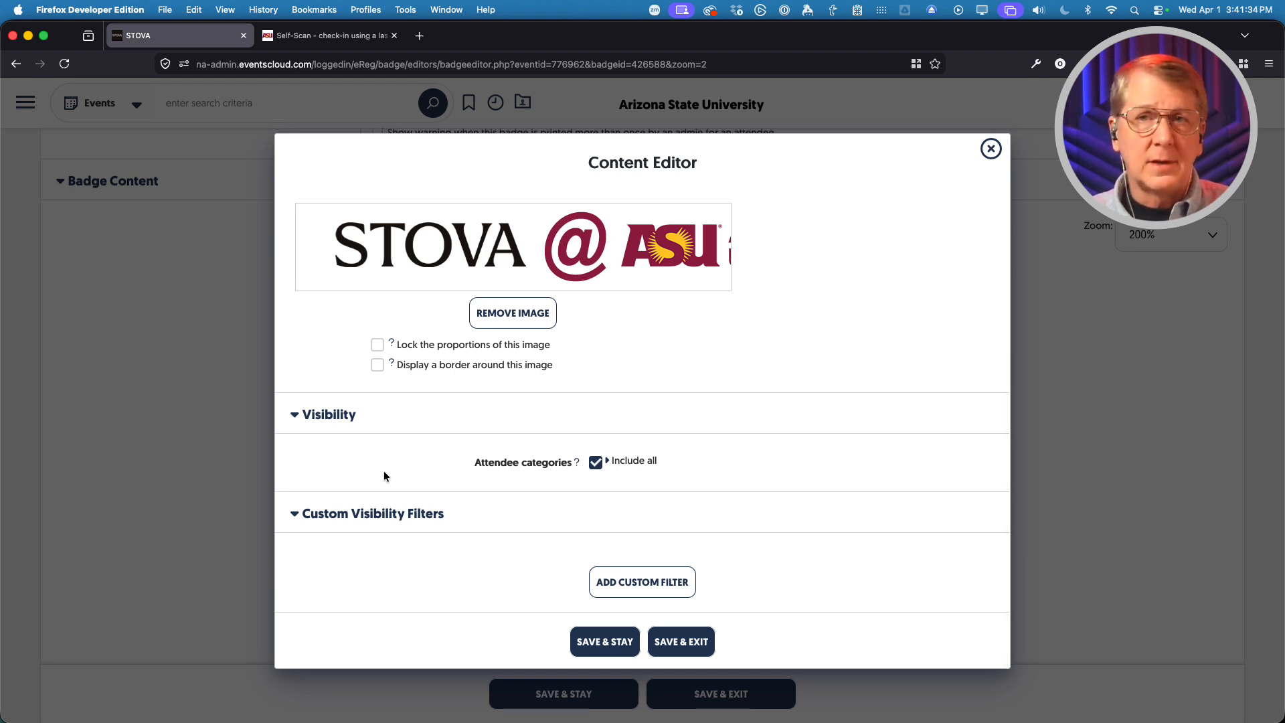
- Save the image content and return to the badge layout
{"action": "scroll", "coordinate": [383, 471], "scroll_direction": "up", "scroll_amount": 3}
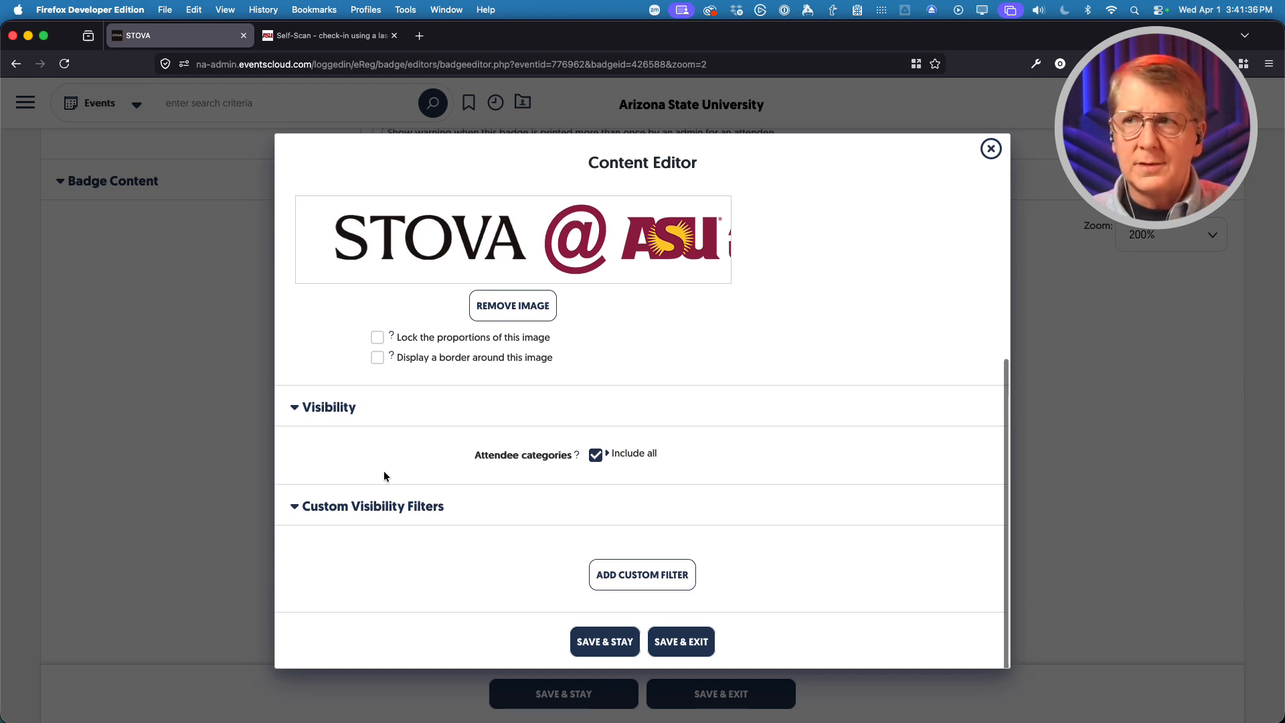
{"action": "scroll", "coordinate": [364, 466], "scroll_direction": "up", "scroll_amount": 5}
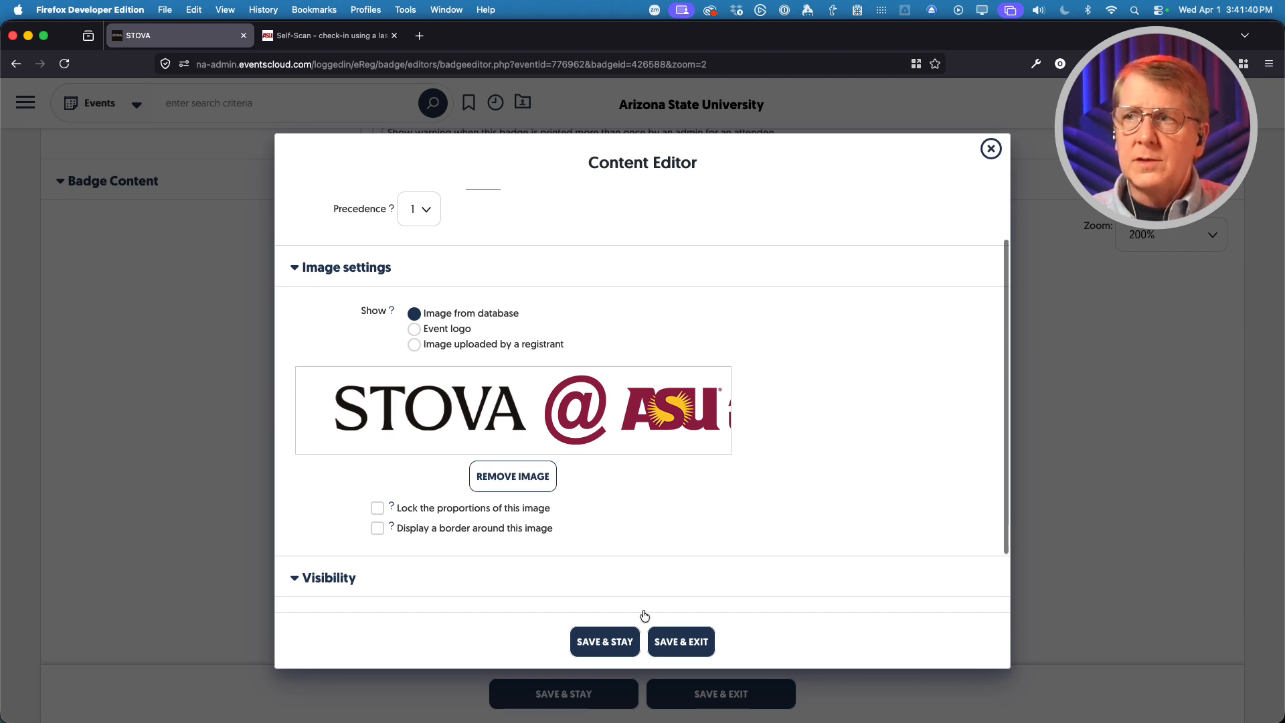
{"action": "left_click", "coordinate": [689, 645]}
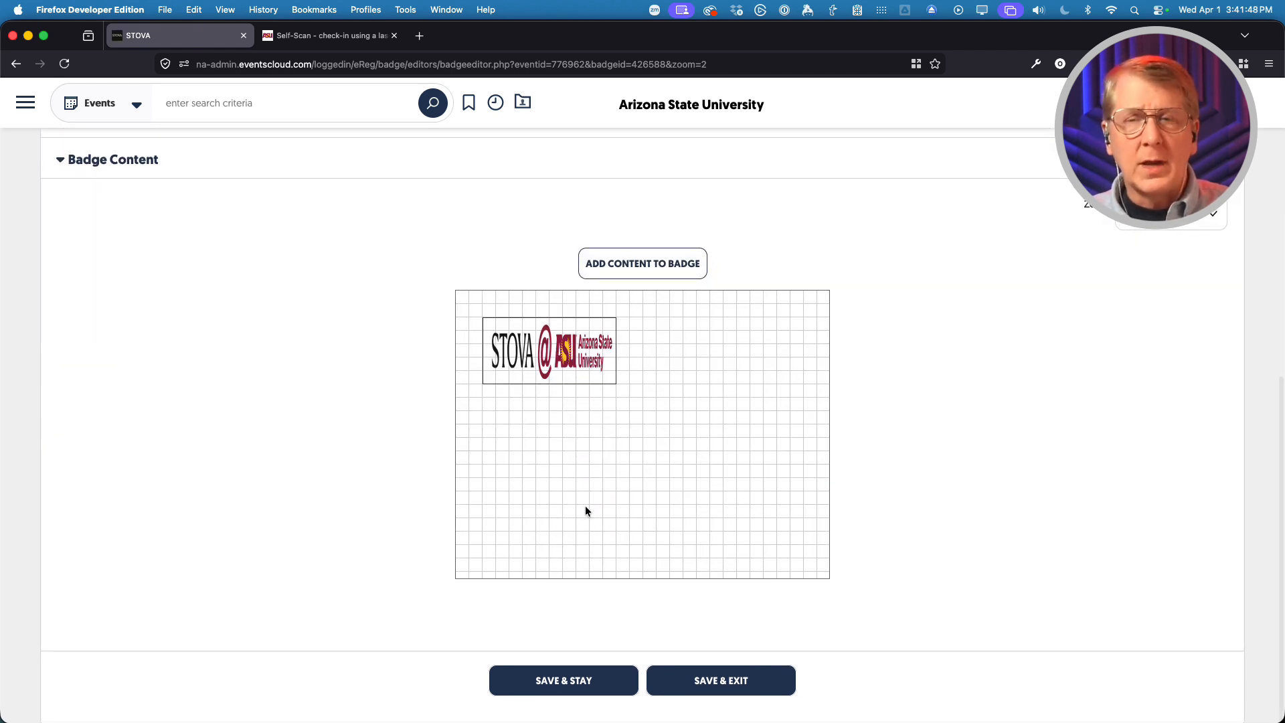
- Widen the logo on the badge layout to about 302 px and save the badge, staying in the editor
{"action": "left_click", "coordinate": [541, 353]}
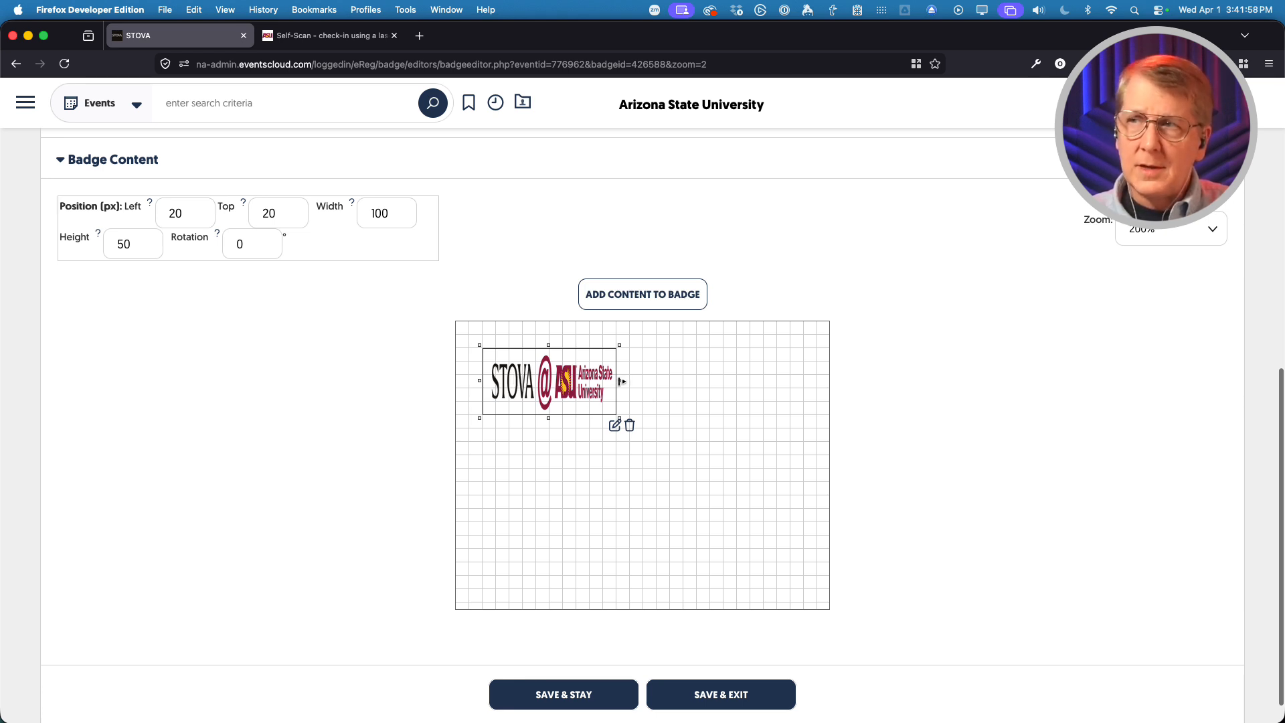
{"action": "left_click_drag", "start_coordinate": [621, 381], "coordinate": [890, 389]}
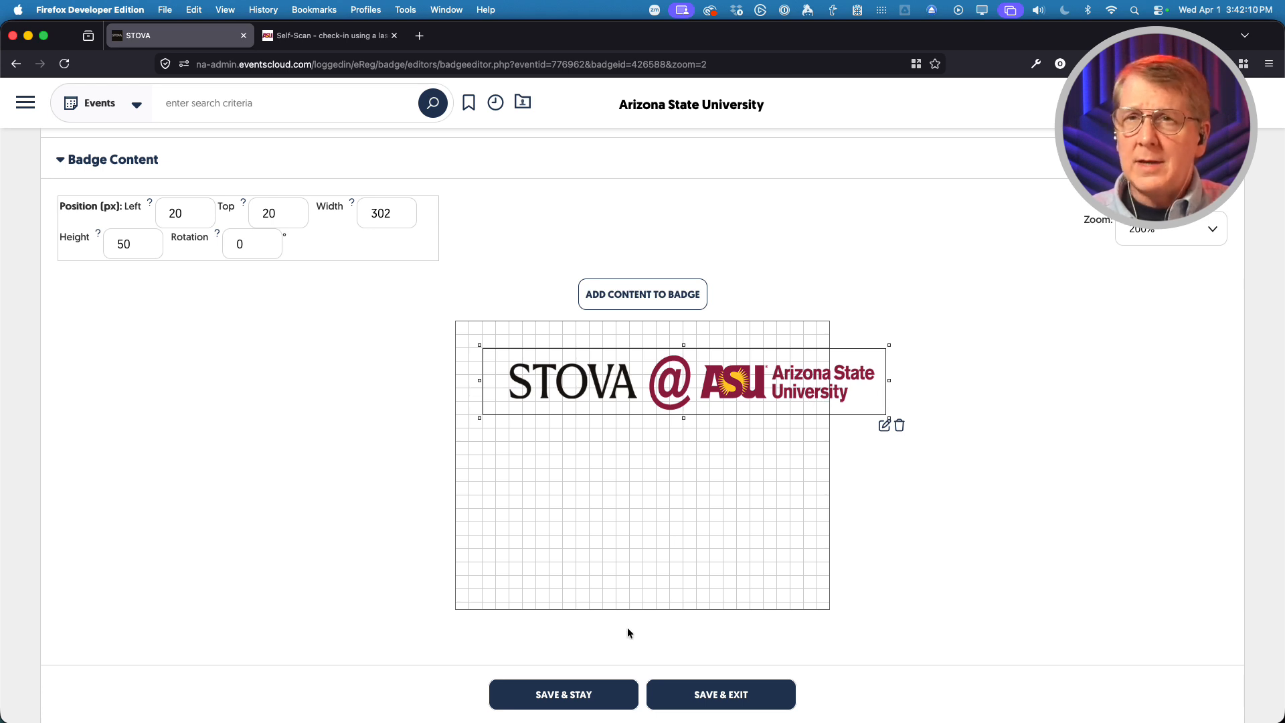
{"action": "left_click", "coordinate": [559, 694]}
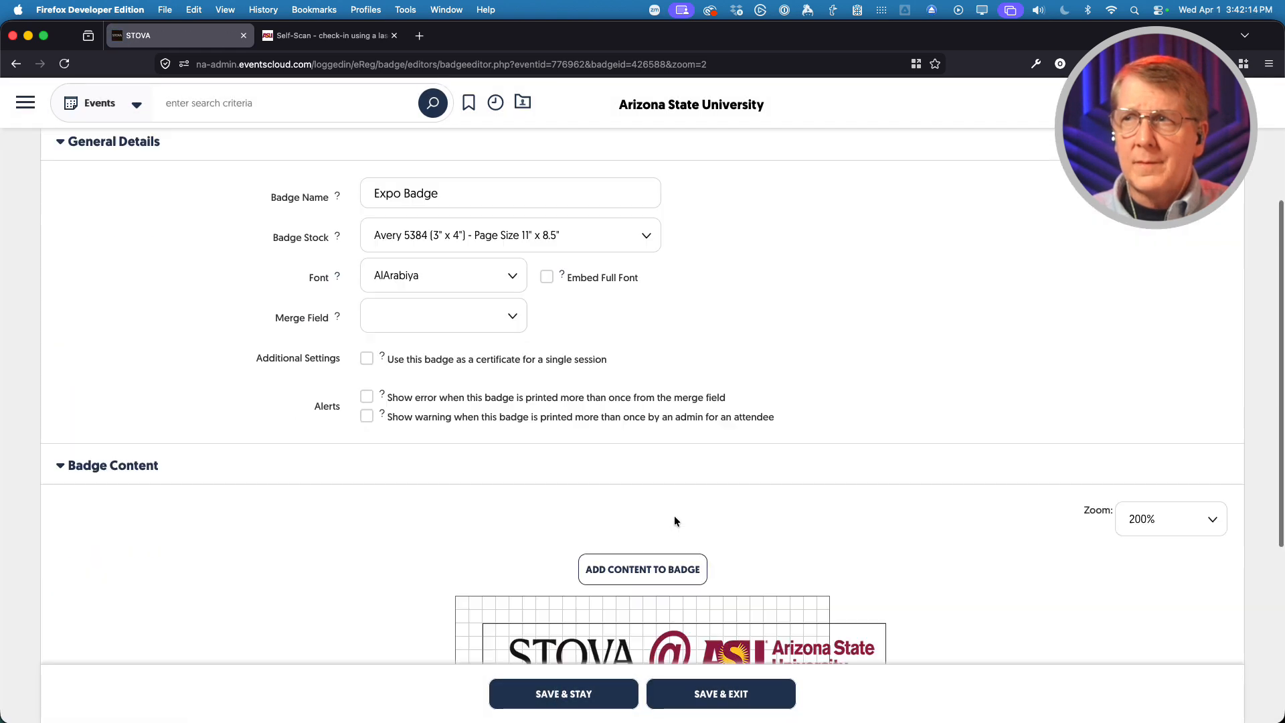
- Lock the proportions of the Stova@ASU logo image and save its content settings, returning to the badge layout
{"action": "left_click", "coordinate": [715, 360]}
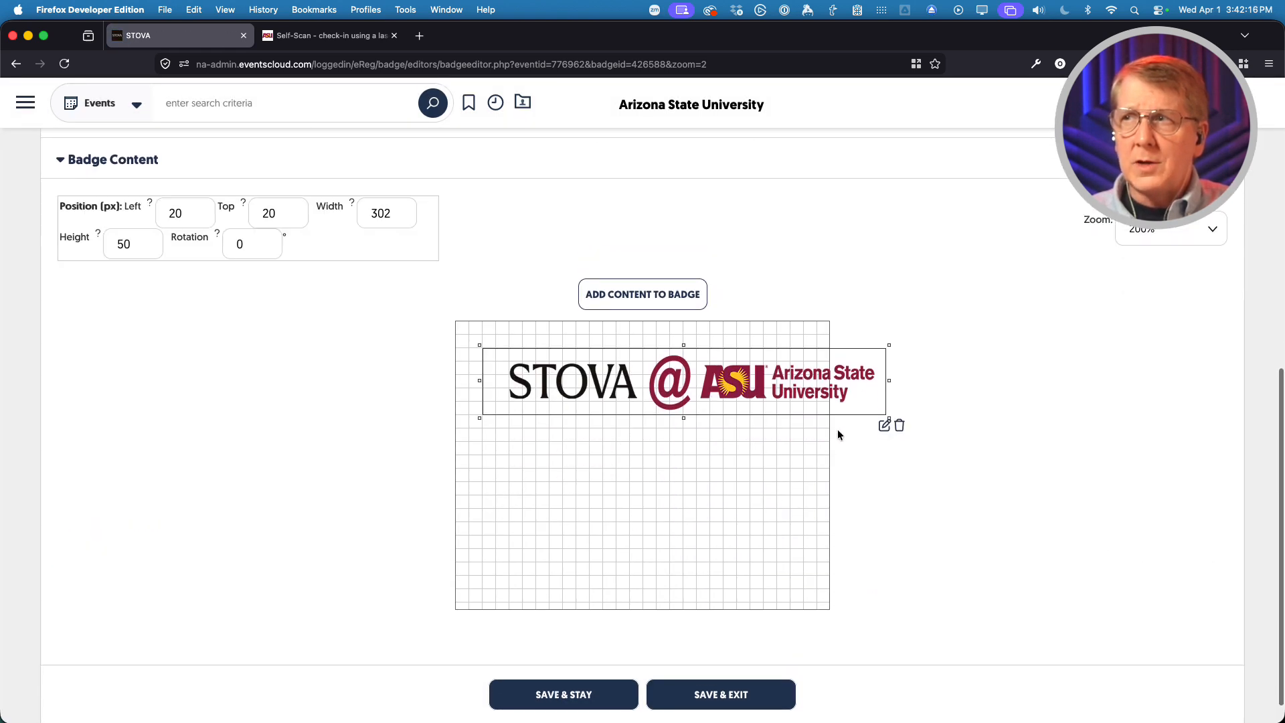
{"action": "left_click", "coordinate": [884, 428]}
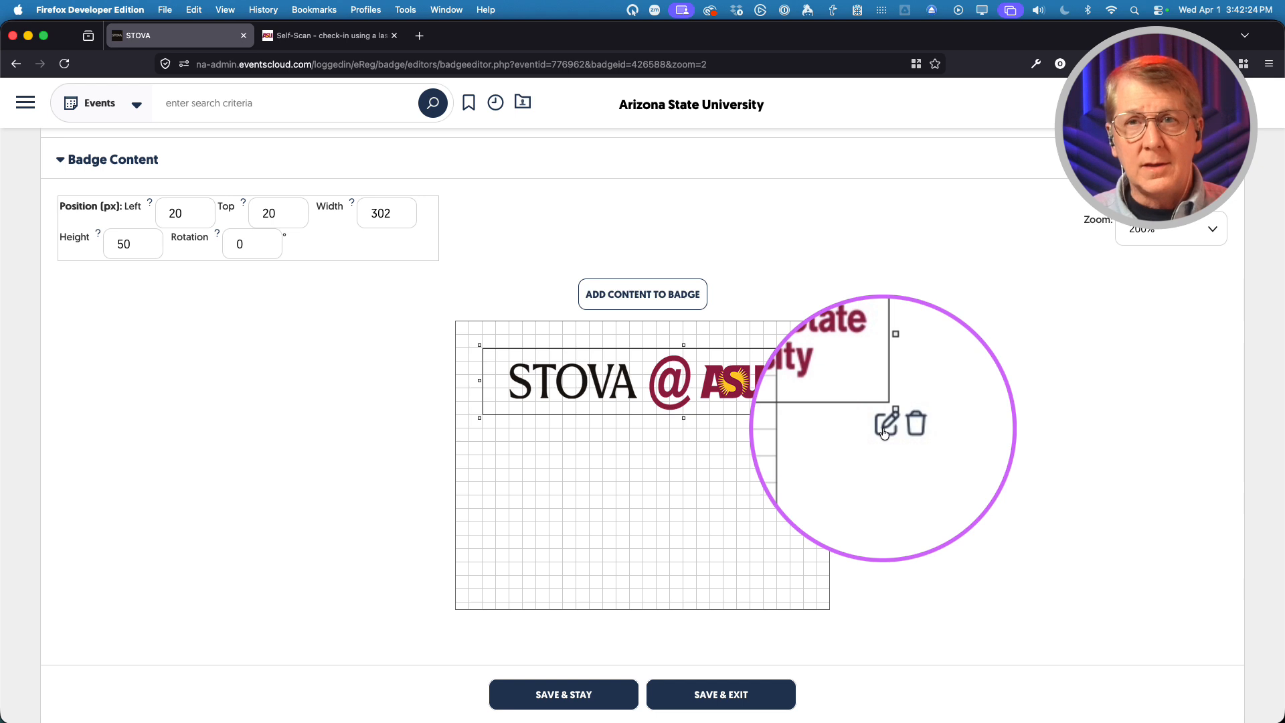
{"action": "left_click", "coordinate": [900, 427]}
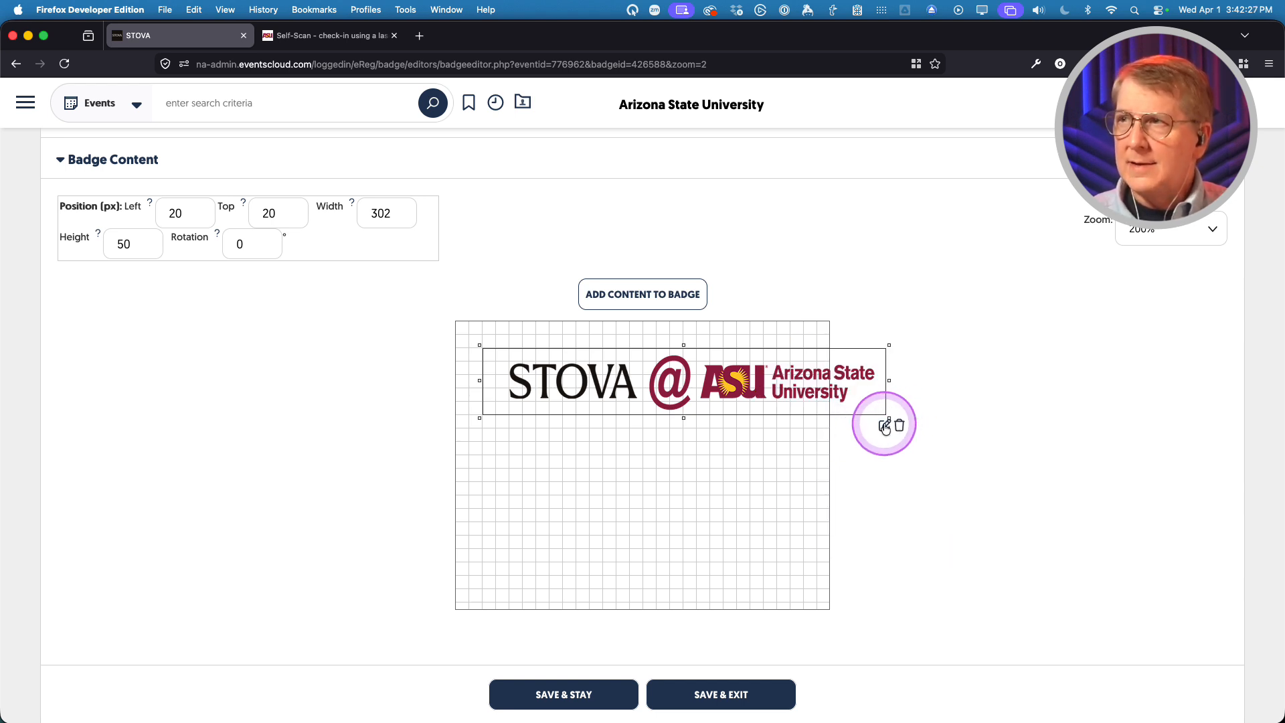
{"action": "left_click", "coordinate": [884, 425]}
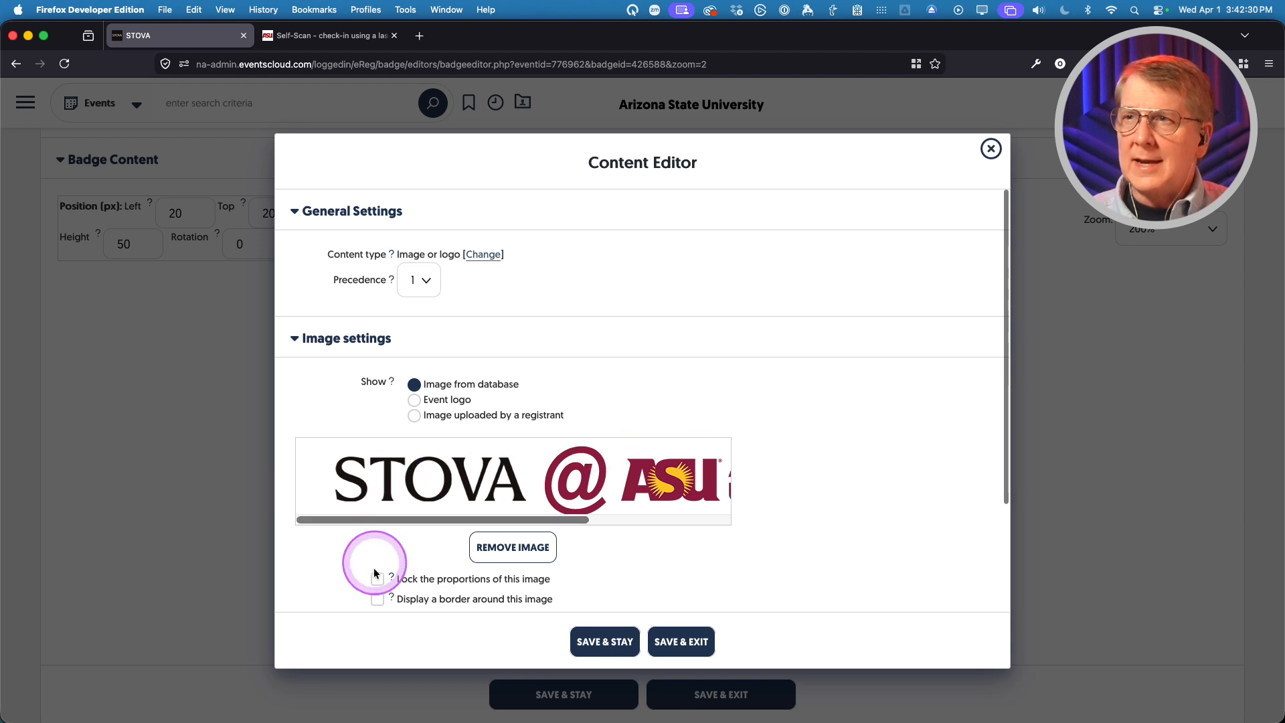
{"action": "left_click", "coordinate": [377, 579]}
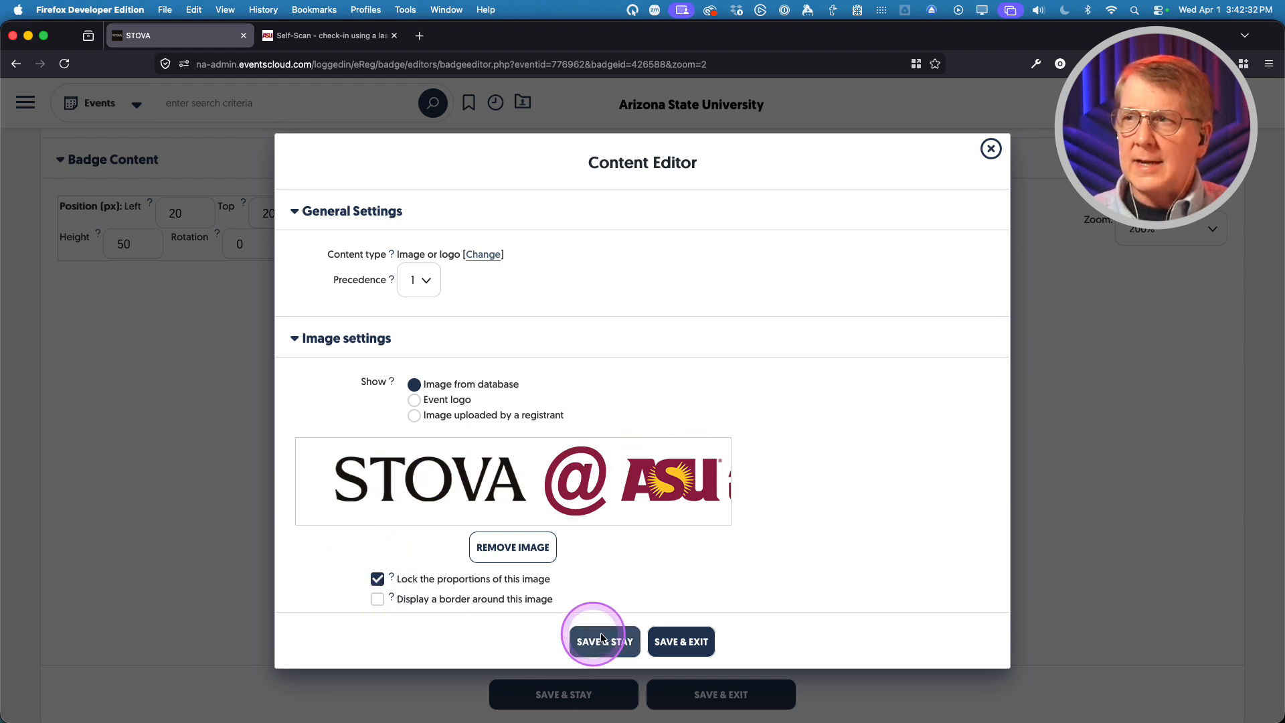
{"action": "left_click", "coordinate": [677, 640]}
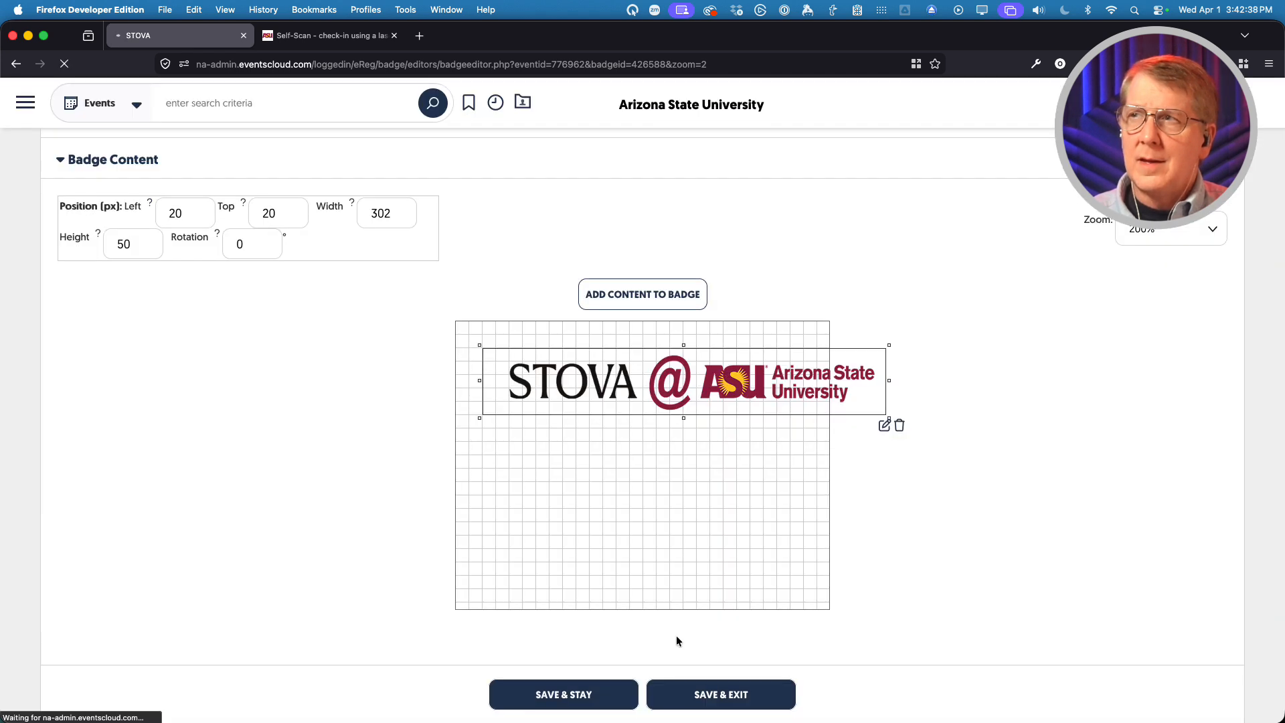
- Move the logo on the badge layout to 10 px from the left and 10 px from the top
{"action": "left_click", "coordinate": [636, 498]}
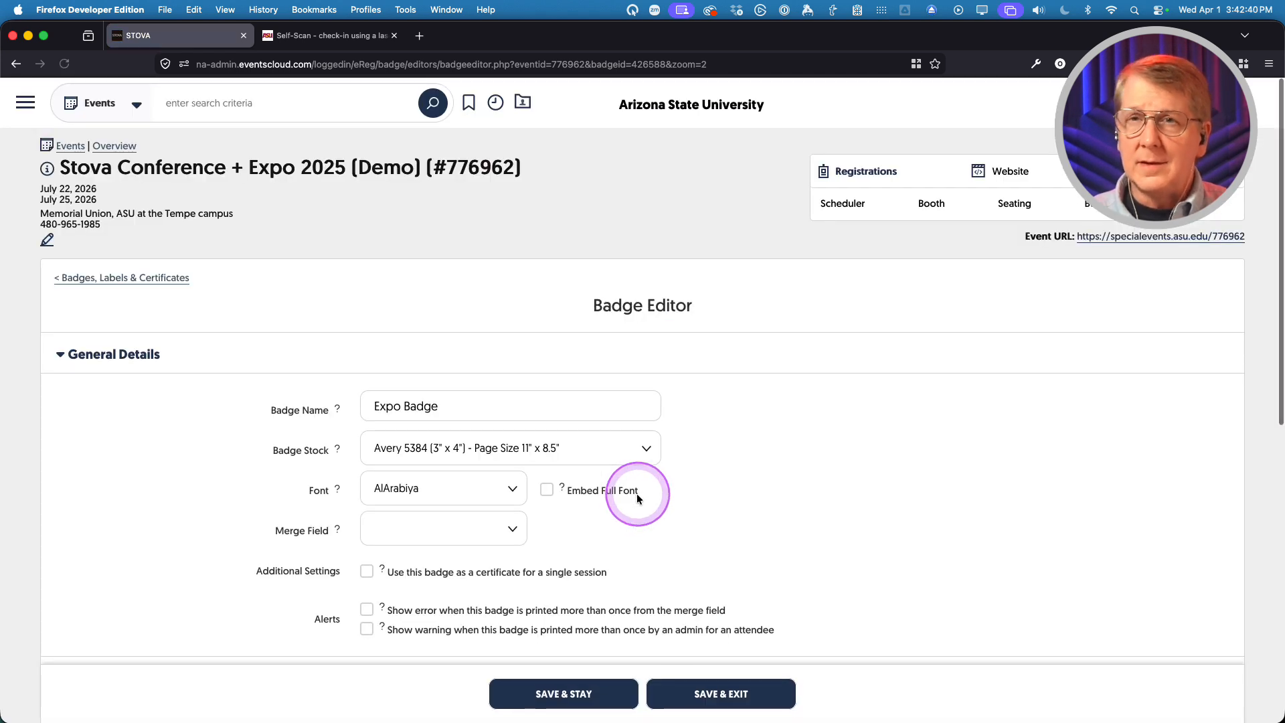
{"action": "scroll", "coordinate": [637, 495], "scroll_direction": "down", "scroll_amount": 2}
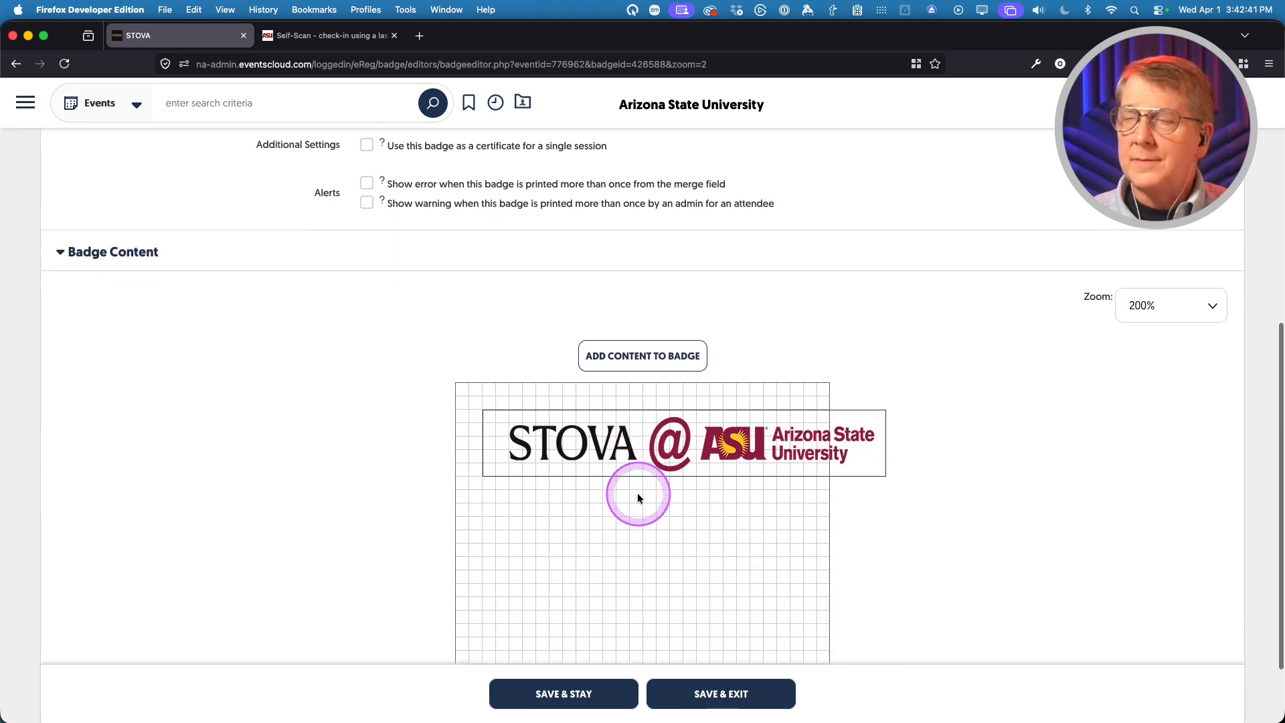
{"action": "left_click", "coordinate": [709, 425]}
{"action": "left_click_drag", "start_coordinate": [714, 459], "coordinate": [701, 445]}
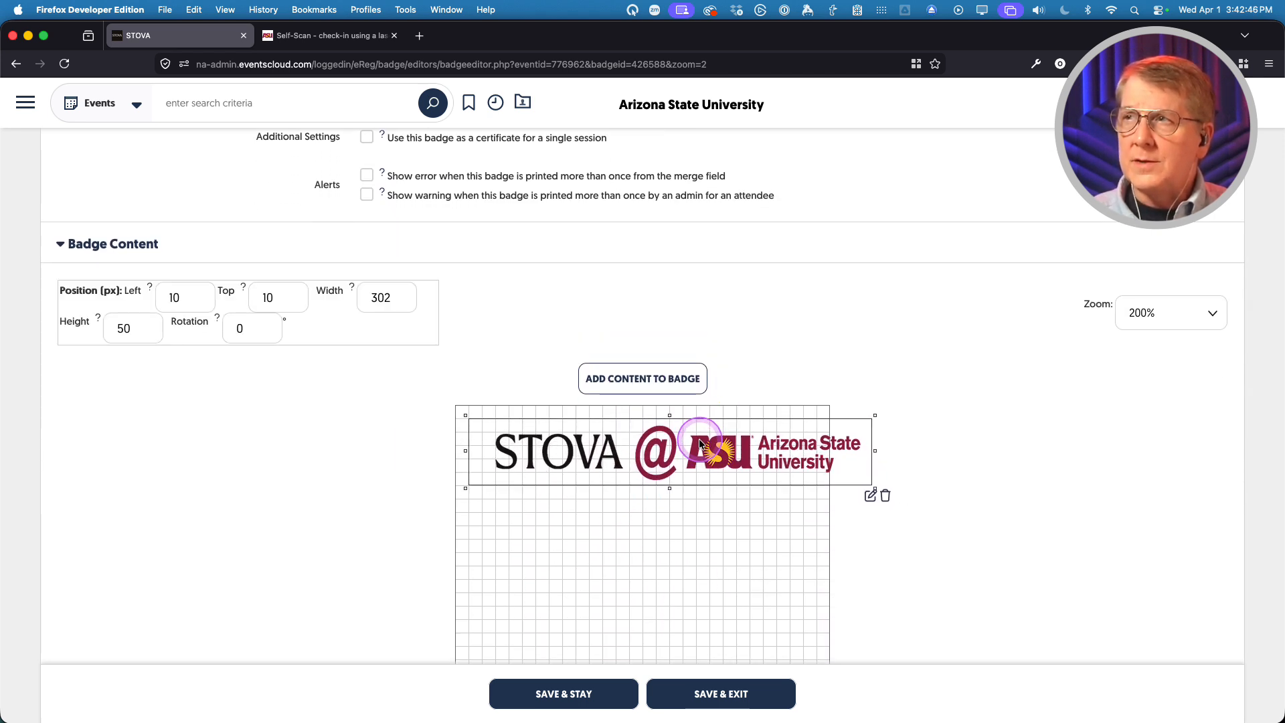
- Shrink the logo proportionally to about 261 by 43 px so it fits the badge, and save the badge, staying in the editor
{"action": "left_click_drag", "start_coordinate": [874, 415], "coordinate": [831, 413]}
{"action": "left_click_drag", "start_coordinate": [634, 458], "coordinate": [634, 450]}
{"action": "left_click", "coordinate": [568, 550]}
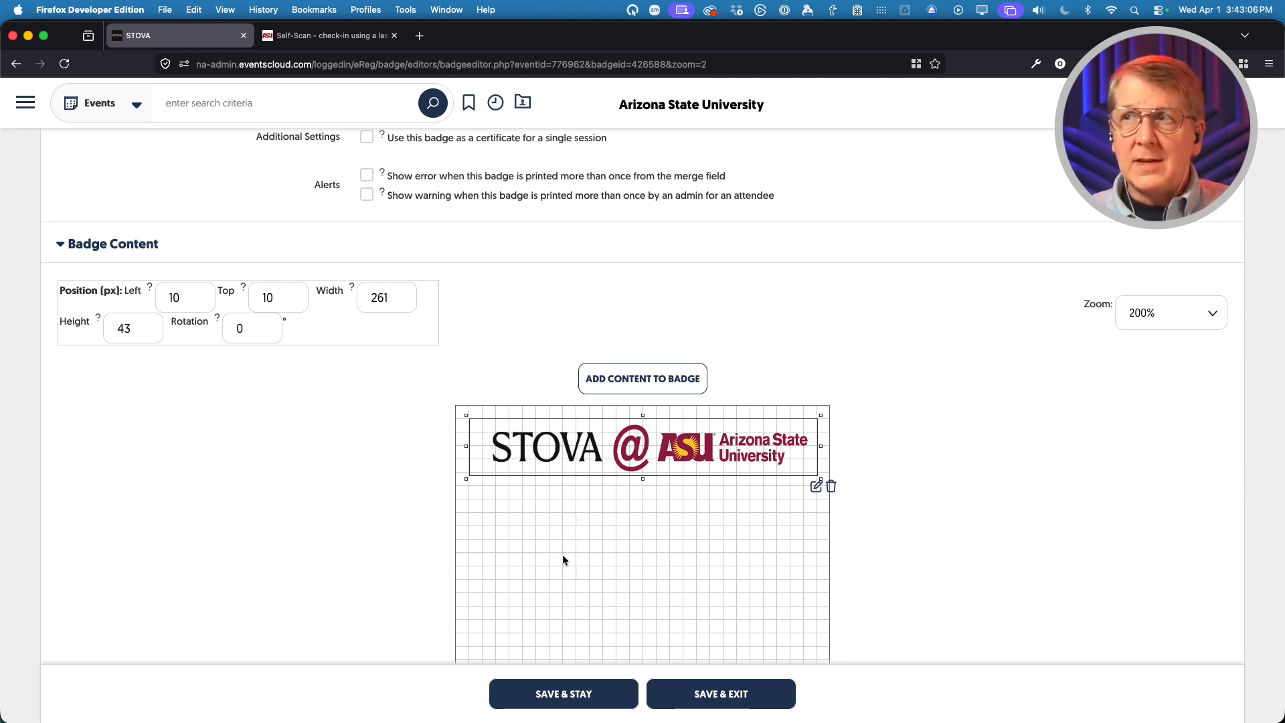
{"action": "left_click", "coordinate": [565, 693]}
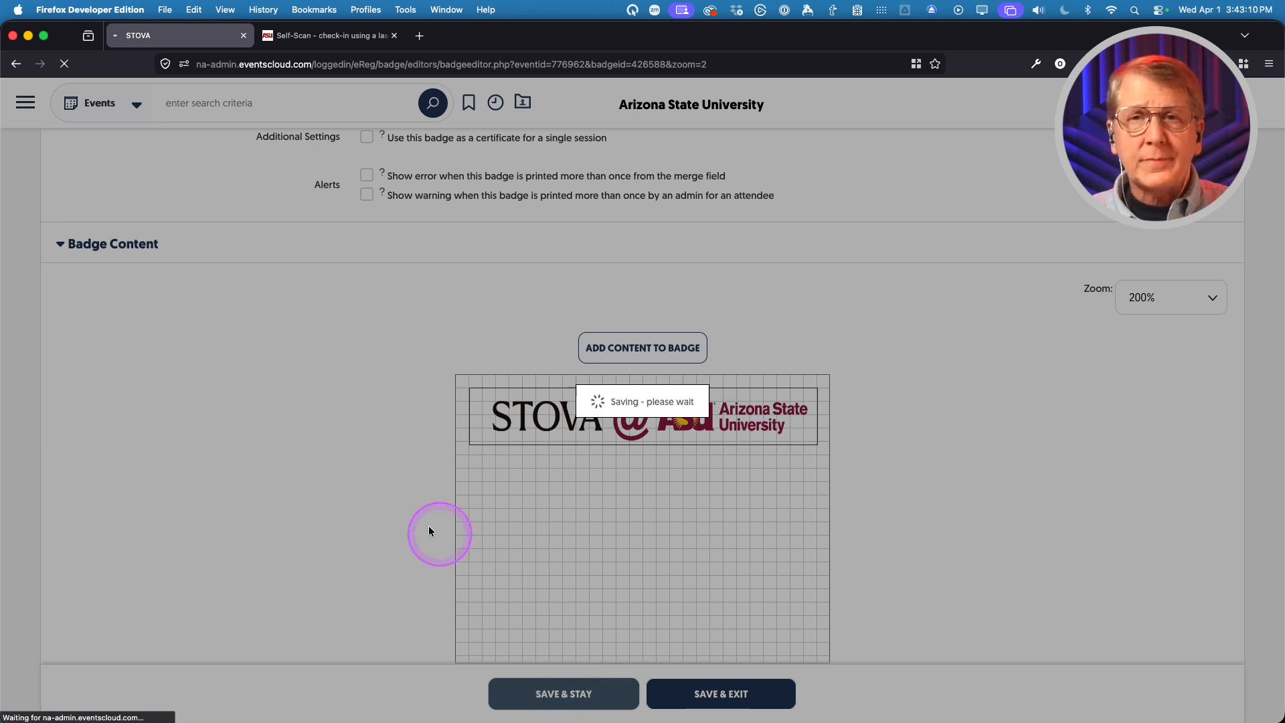
- Add a new content item of type Event info, registrant info or custom text to the badge
{"action": "scroll", "coordinate": [418, 536], "scroll_direction": "down", "scroll_amount": 7}
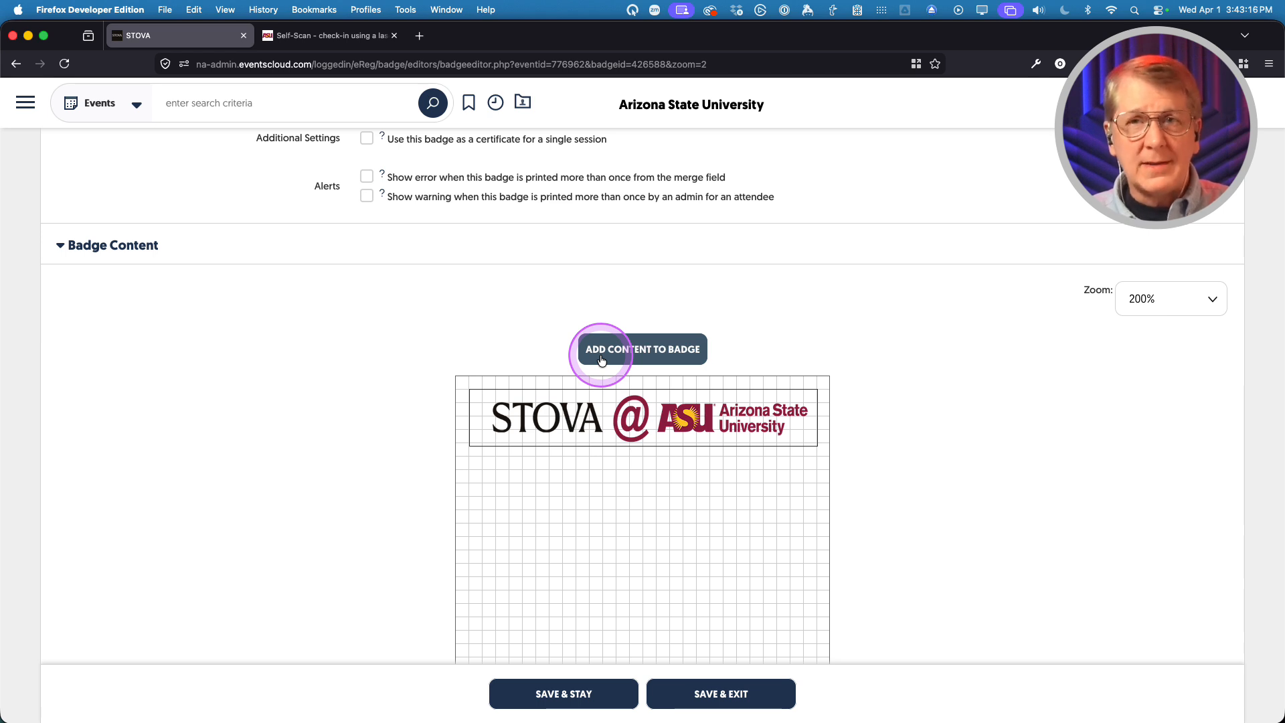
{"action": "left_click", "coordinate": [601, 360]}
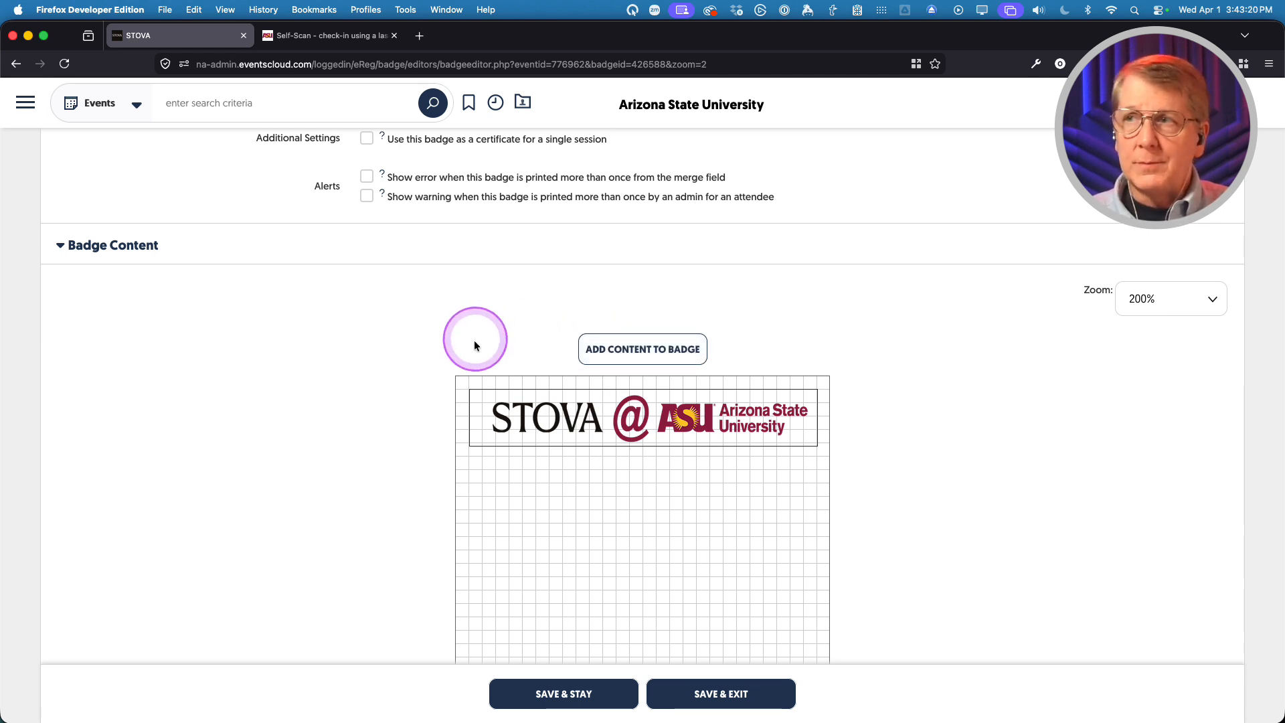
{"action": "left_click", "coordinate": [629, 349]}
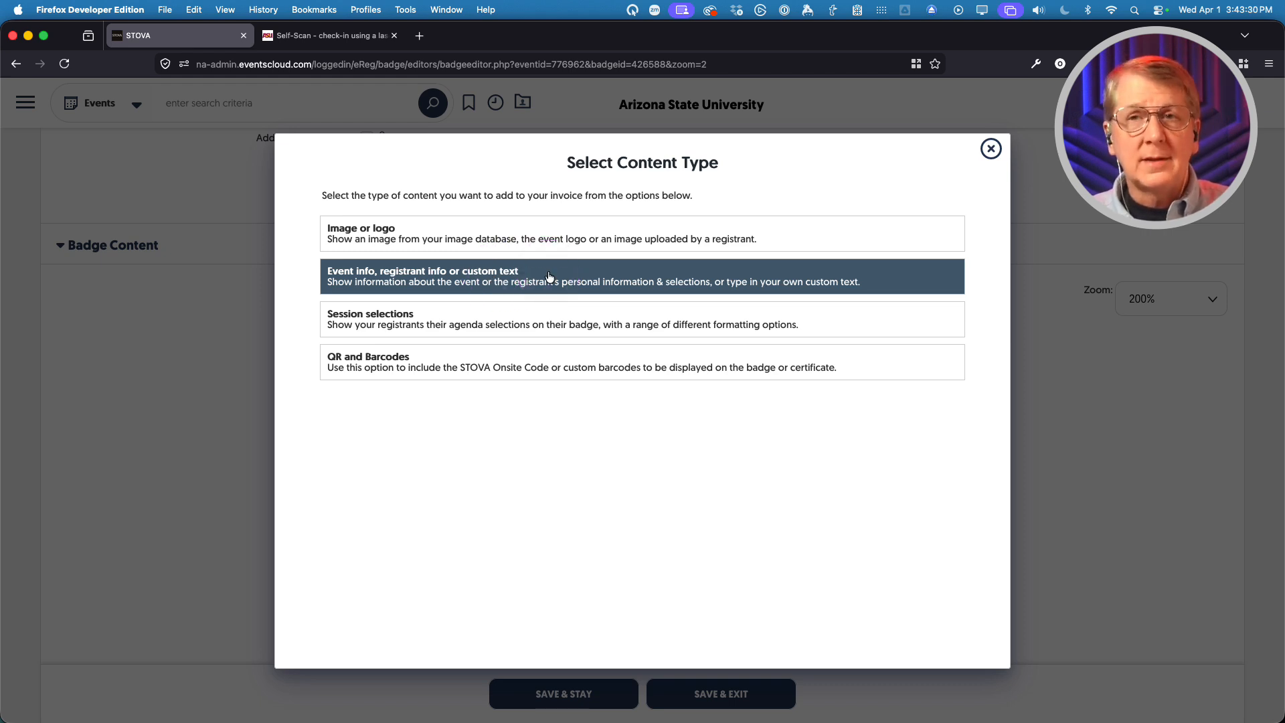
{"action": "left_click", "coordinate": [480, 318]}
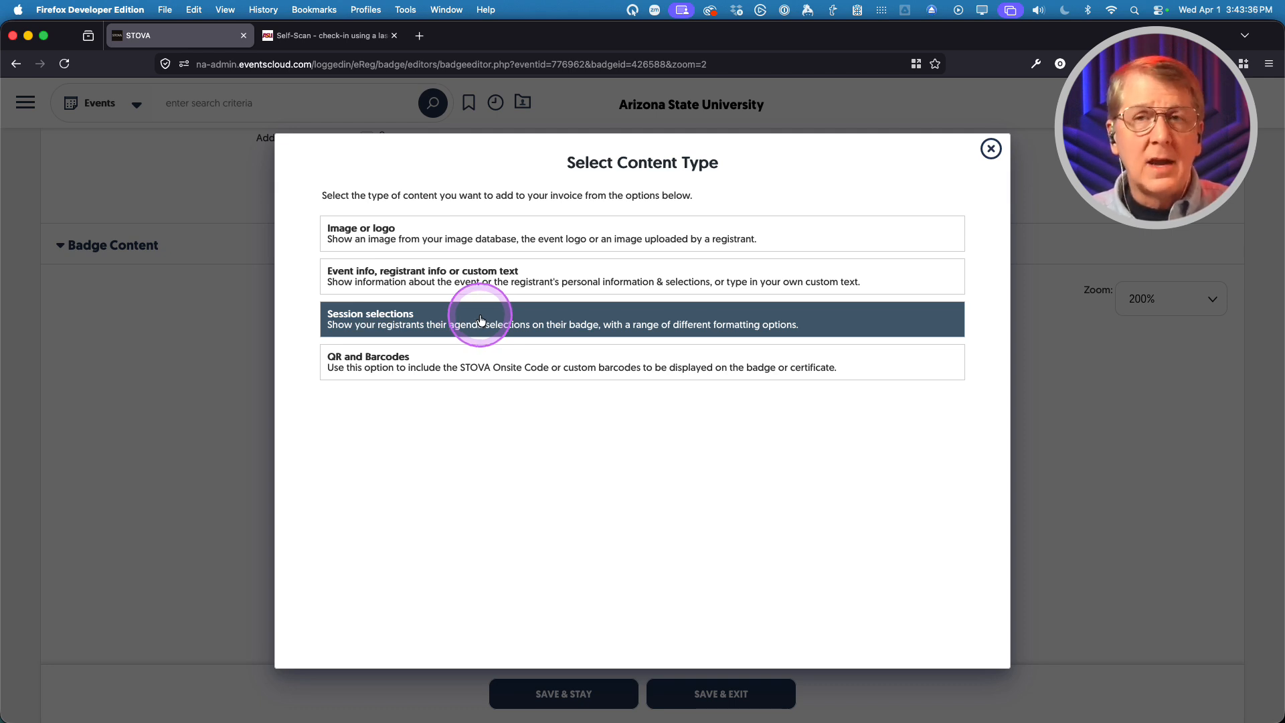
{"action": "left_click", "coordinate": [432, 369]}
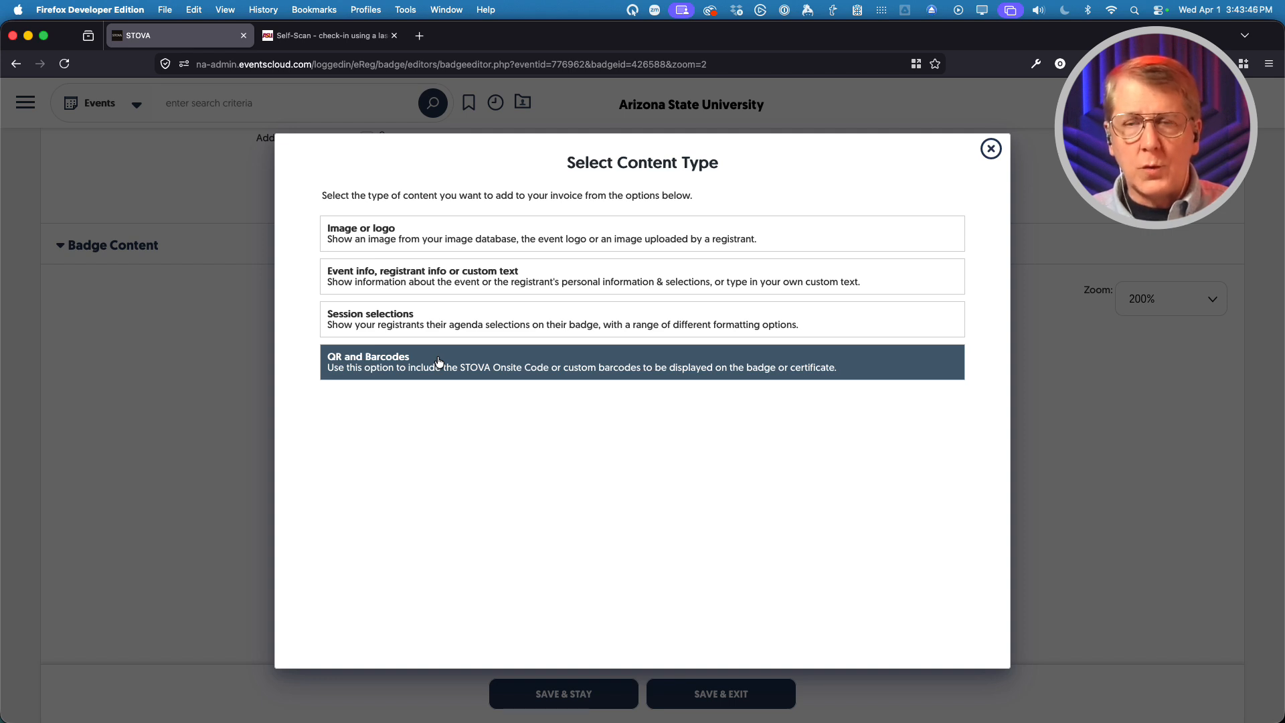
{"action": "left_click", "coordinate": [438, 362]}
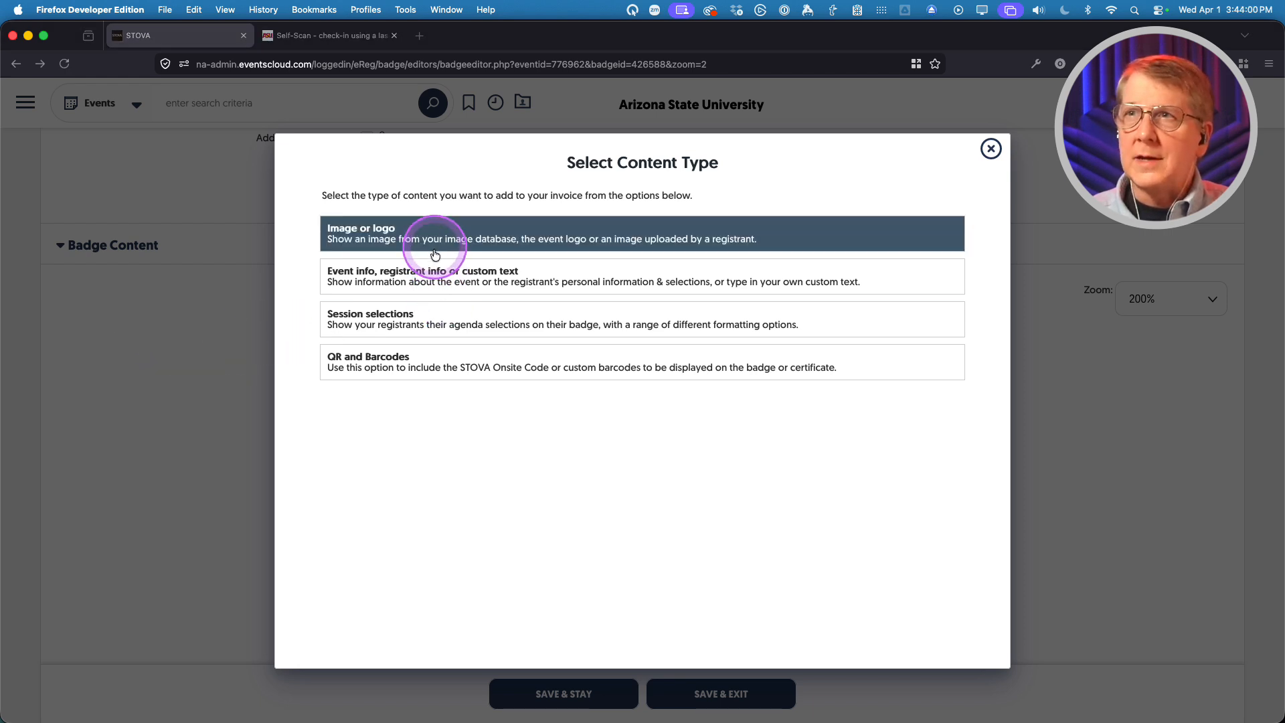
{"action": "left_click", "coordinate": [413, 277]}
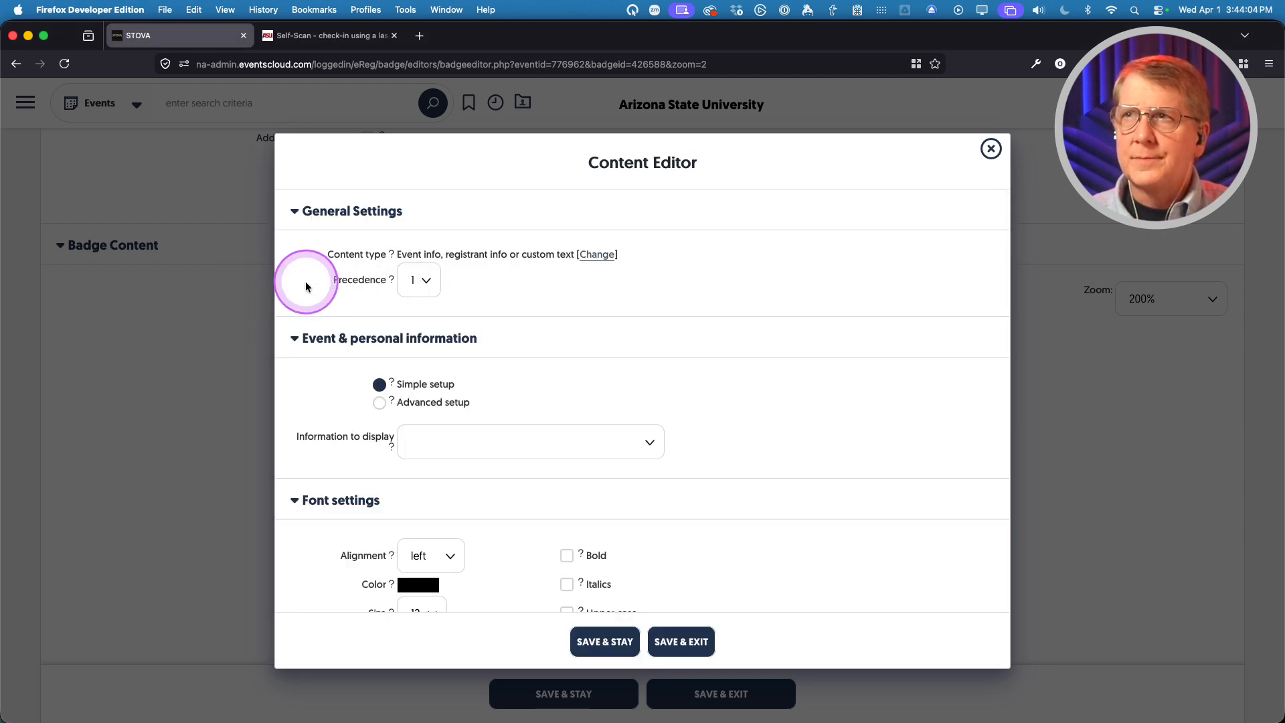
- Examine the Advanced setup of the text content with its field, font and other settings, and return it to Simple setup
{"action": "scroll", "coordinate": [314, 392], "scroll_direction": "down", "scroll_amount": 3}
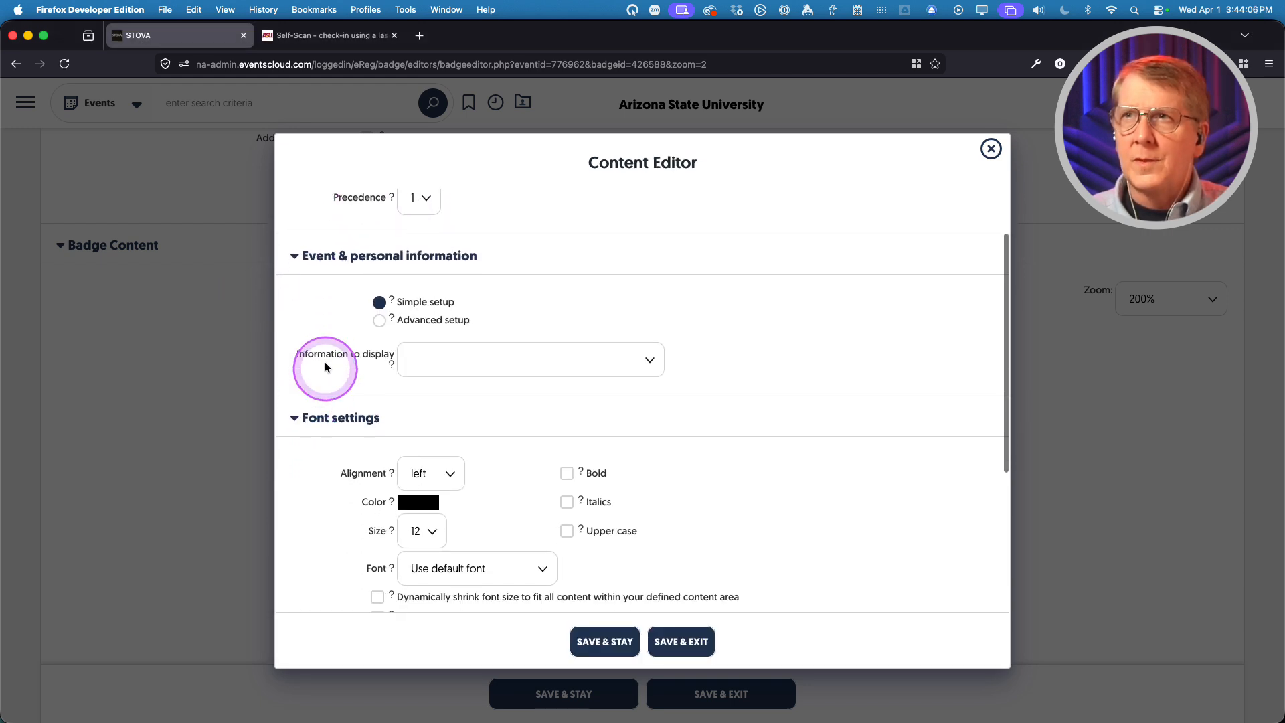
{"action": "scroll", "coordinate": [322, 342], "scroll_direction": "up", "scroll_amount": 1}
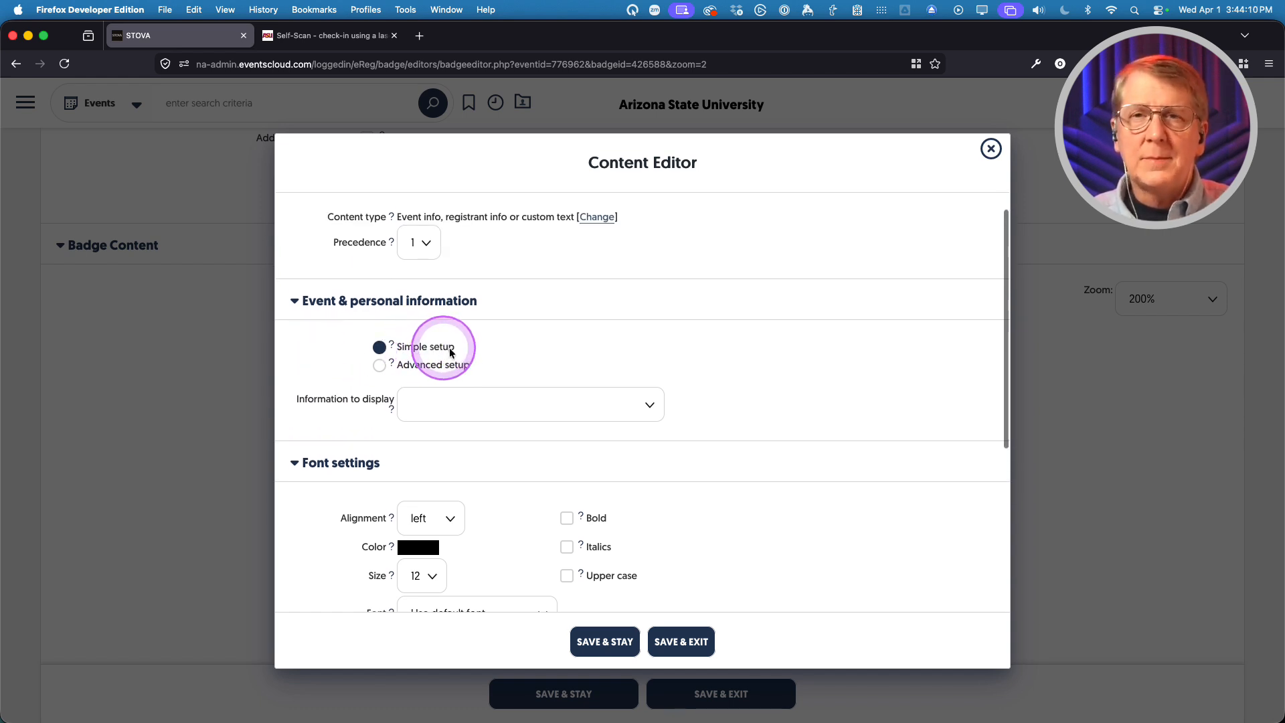
{"action": "scroll", "coordinate": [508, 348], "scroll_direction": "up", "scroll_amount": 1}
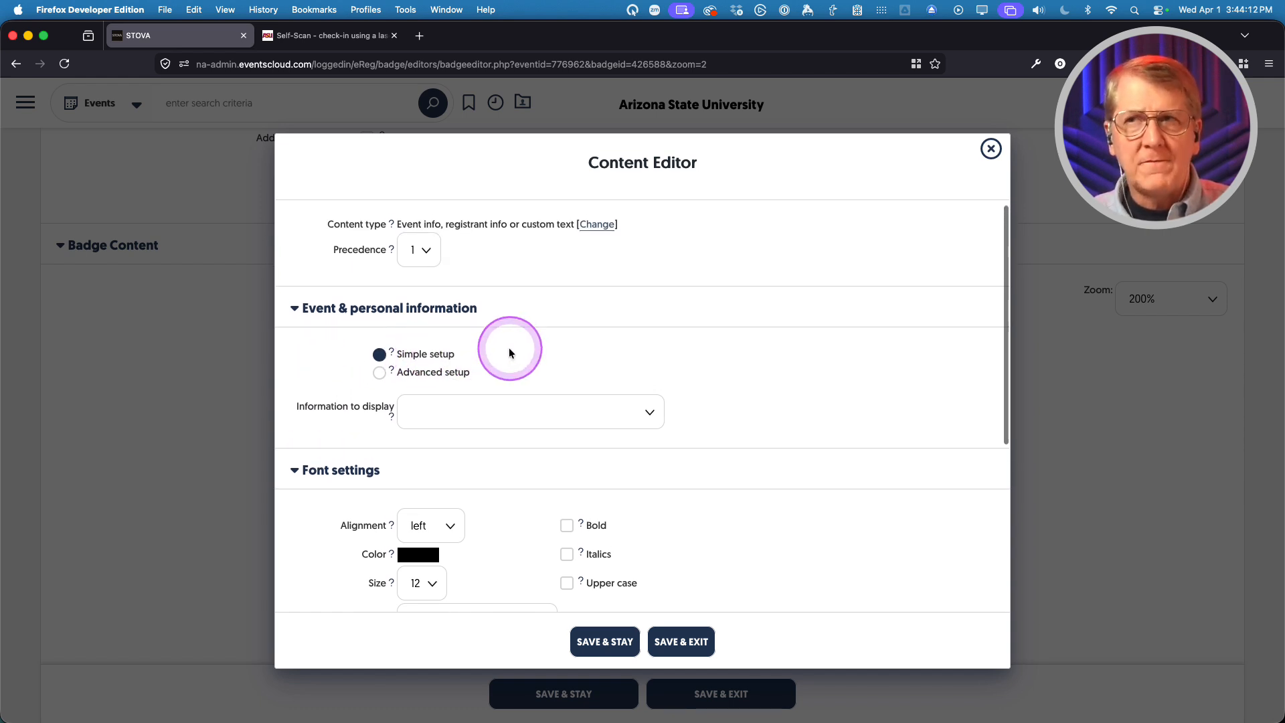
{"action": "scroll", "coordinate": [509, 353], "scroll_direction": "down", "scroll_amount": 1}
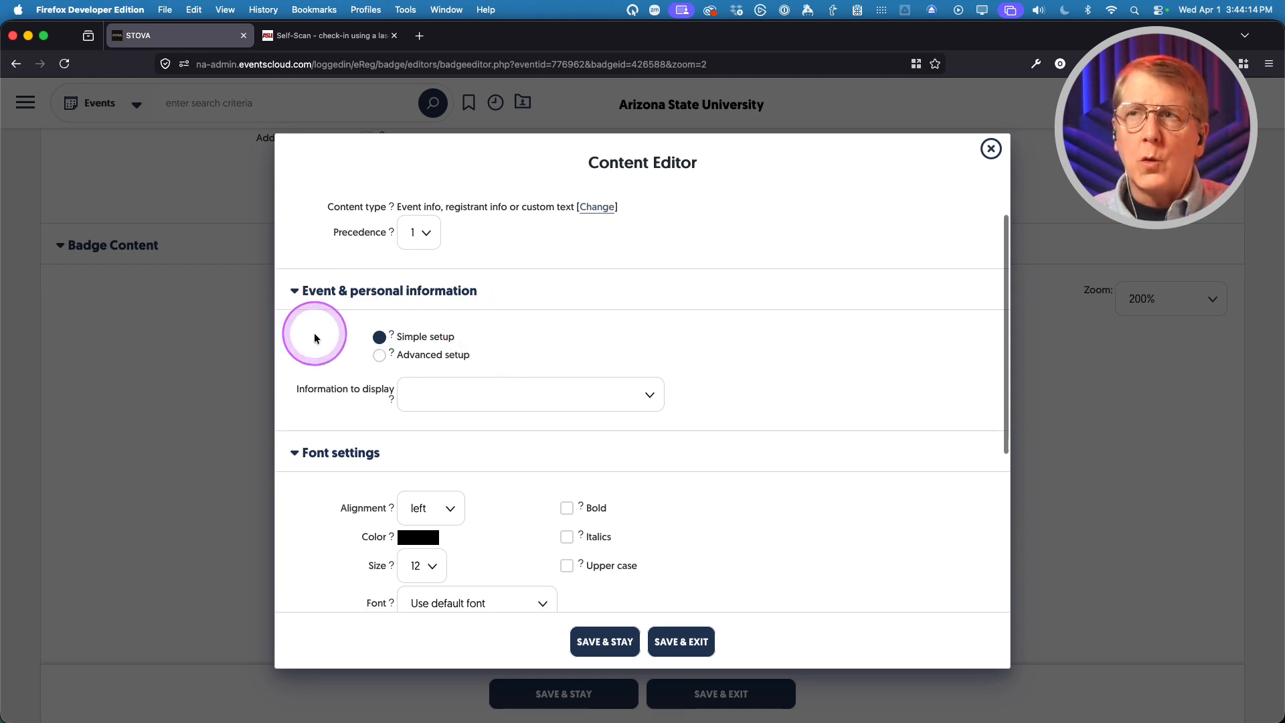
{"action": "scroll", "coordinate": [314, 338], "scroll_direction": "down", "scroll_amount": 2}
{"action": "left_click", "coordinate": [379, 322]}
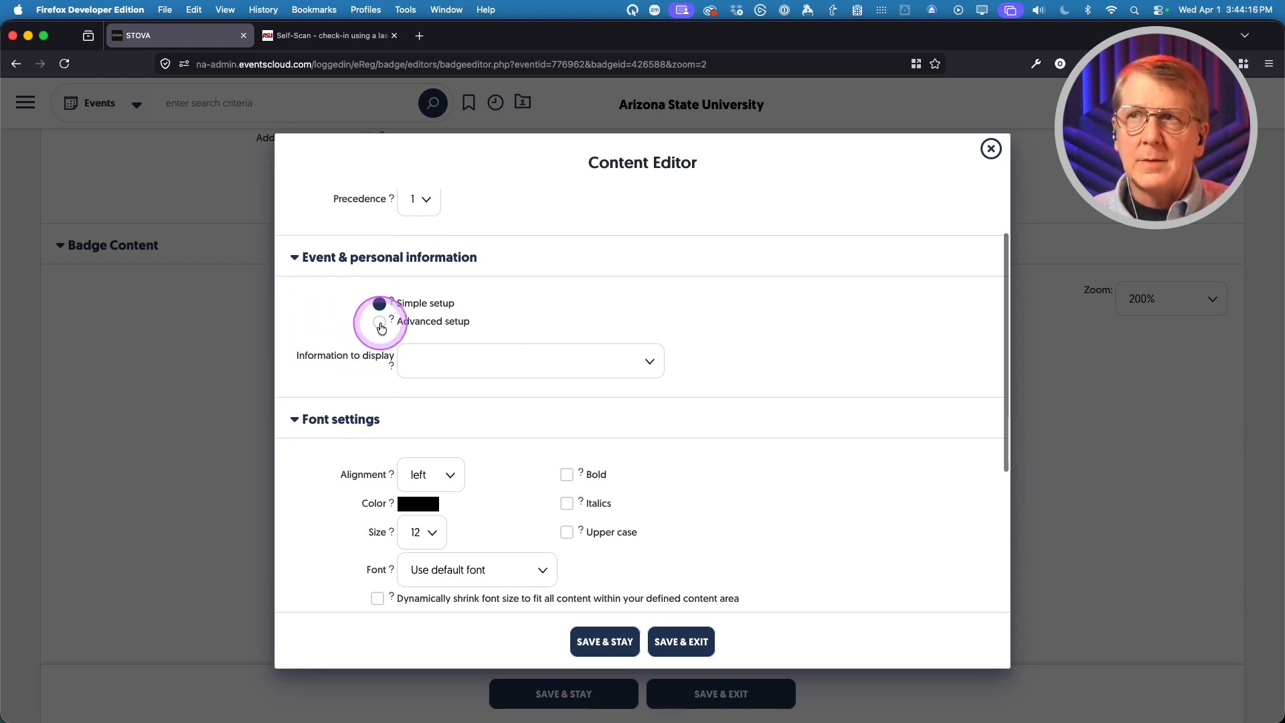
{"action": "scroll", "coordinate": [342, 384], "scroll_direction": "down", "scroll_amount": 2}
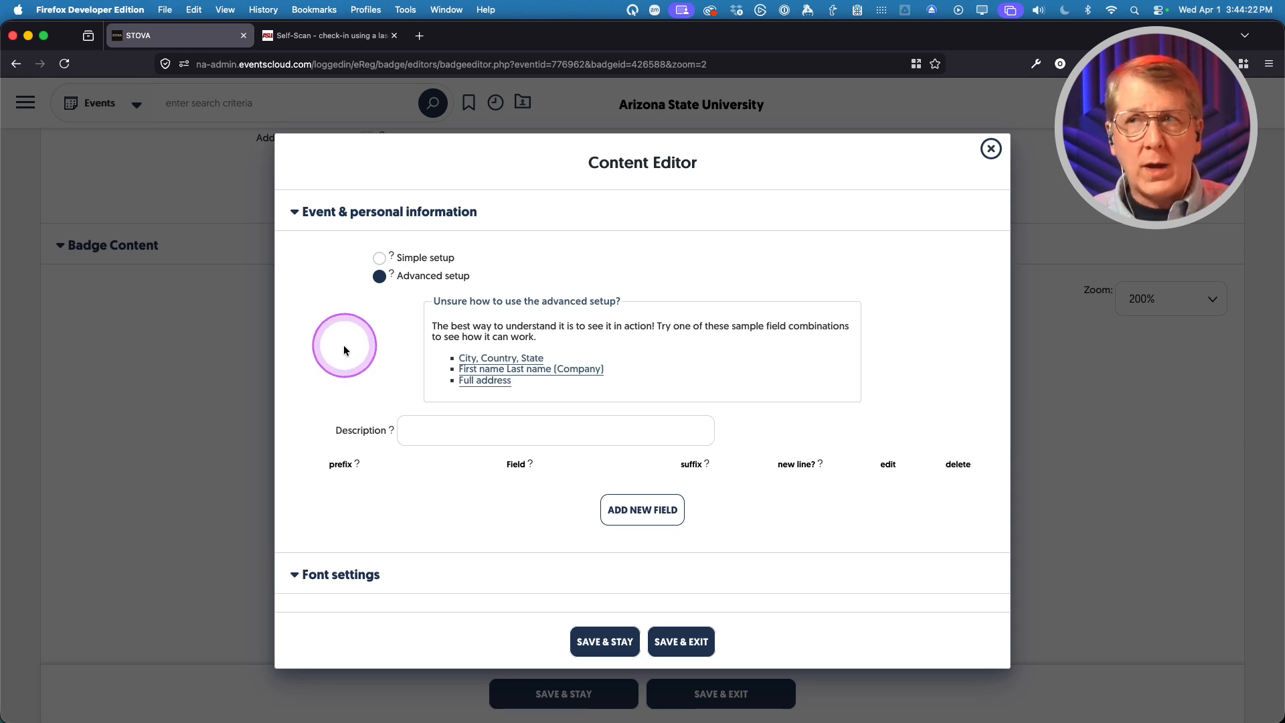
{"action": "scroll", "coordinate": [350, 358], "scroll_direction": "down", "scroll_amount": 1}
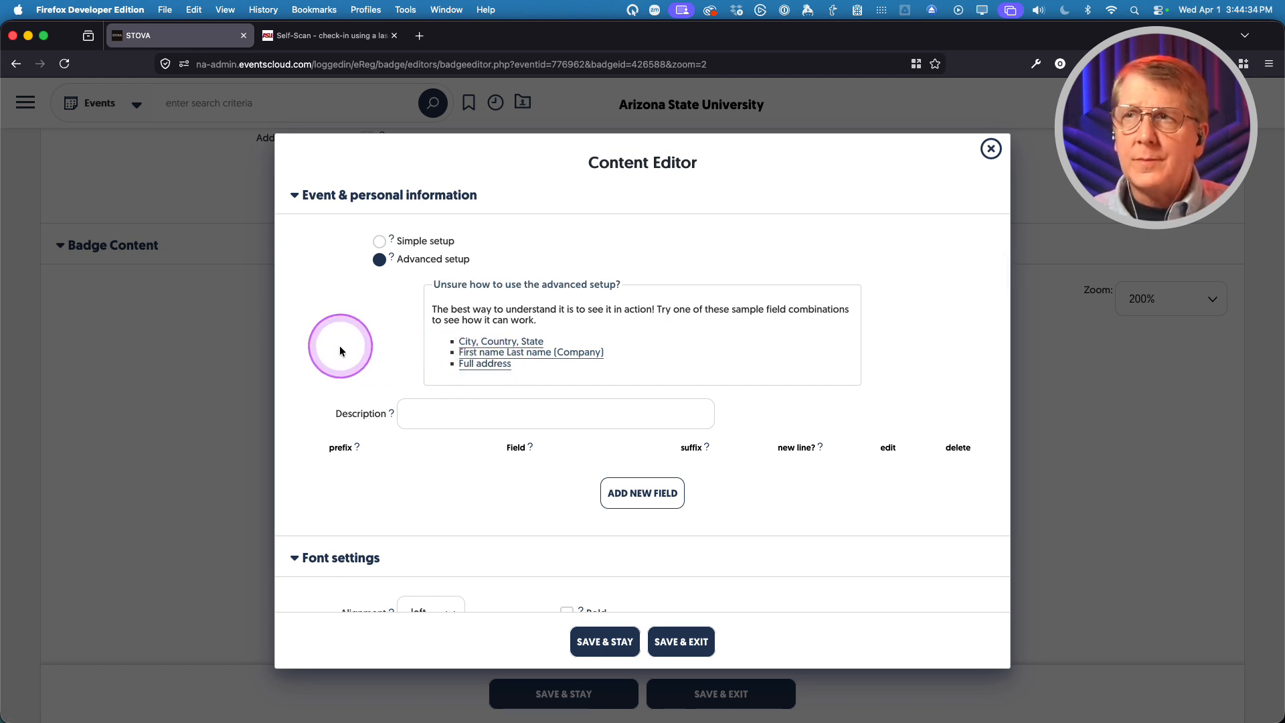
{"action": "scroll", "coordinate": [339, 345], "scroll_direction": "up", "scroll_amount": 2}
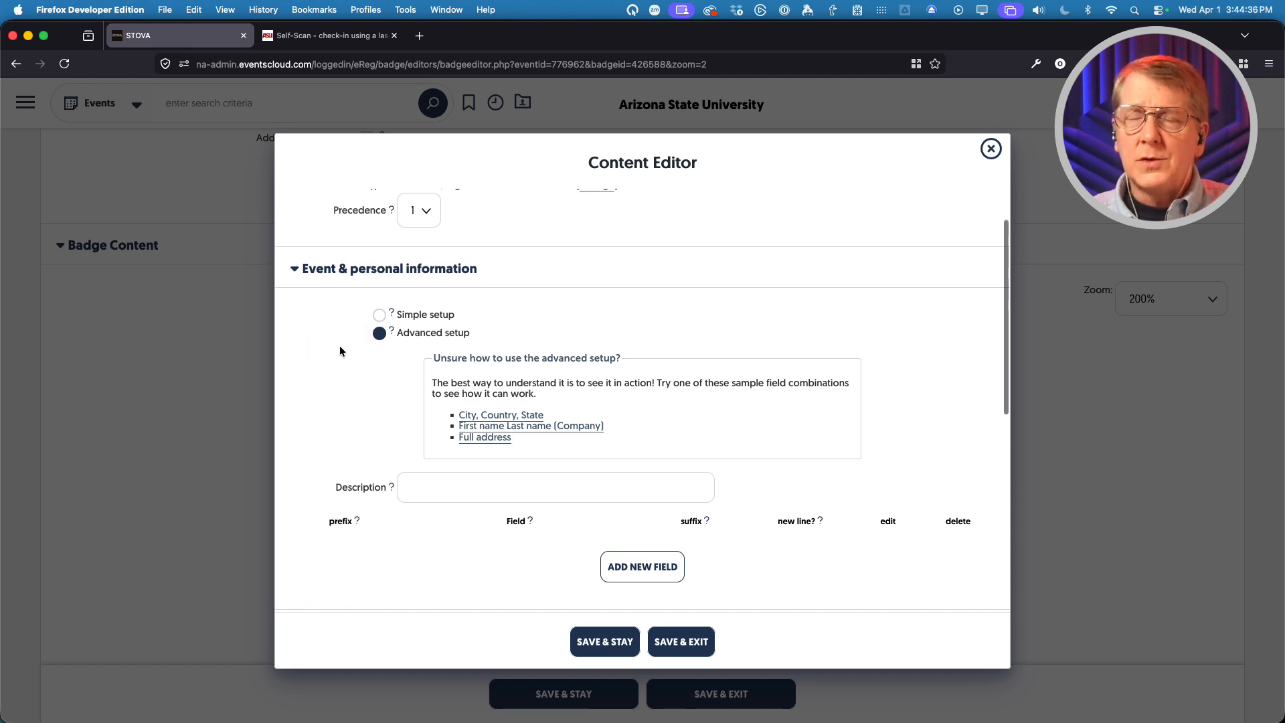
{"action": "scroll", "coordinate": [340, 351], "scroll_direction": "down", "scroll_amount": 3}
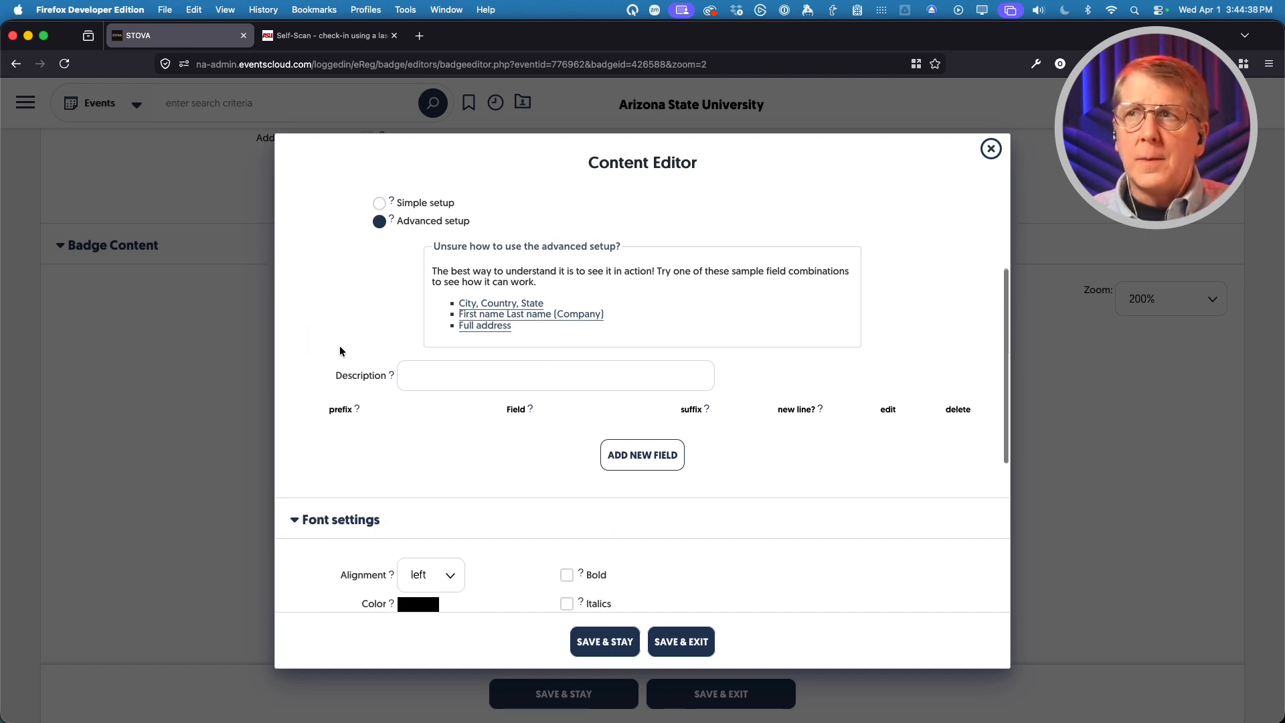
{"action": "scroll", "coordinate": [388, 425], "scroll_direction": "up", "scroll_amount": 2}
{"action": "scroll", "coordinate": [391, 427], "scroll_direction": "down", "scroll_amount": 5}
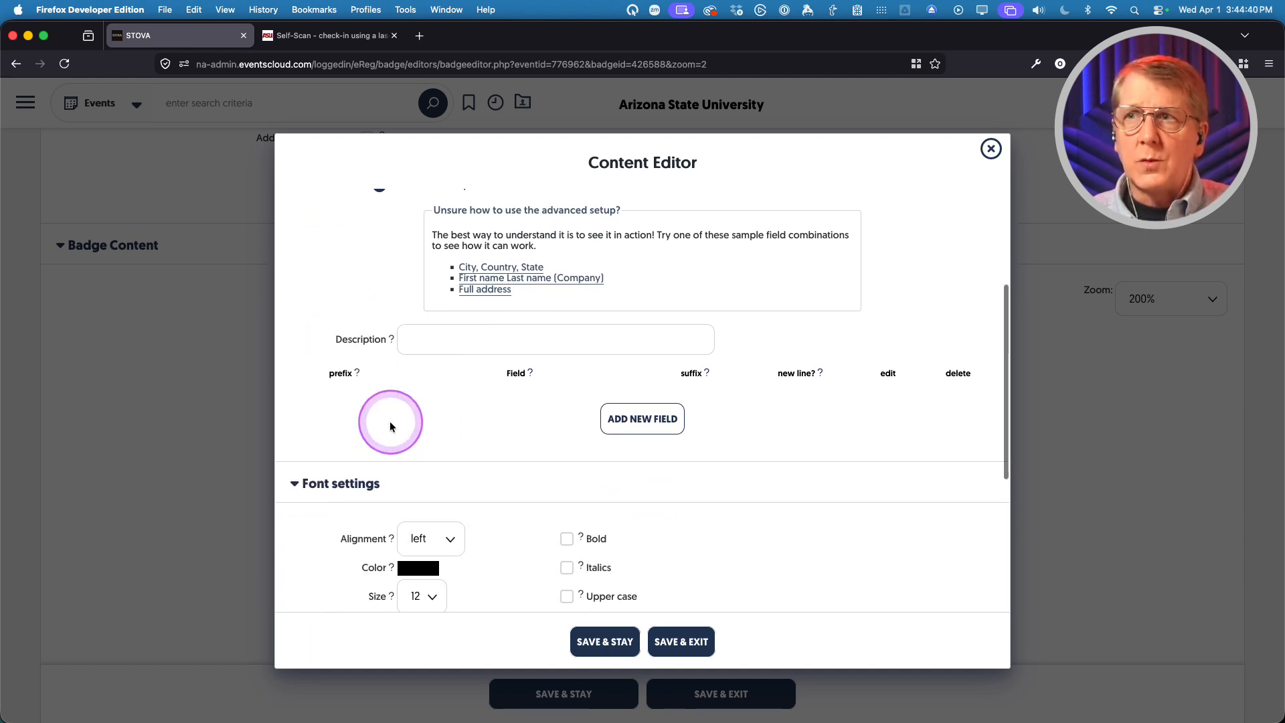
{"action": "scroll", "coordinate": [375, 462], "scroll_direction": "down", "scroll_amount": 1}
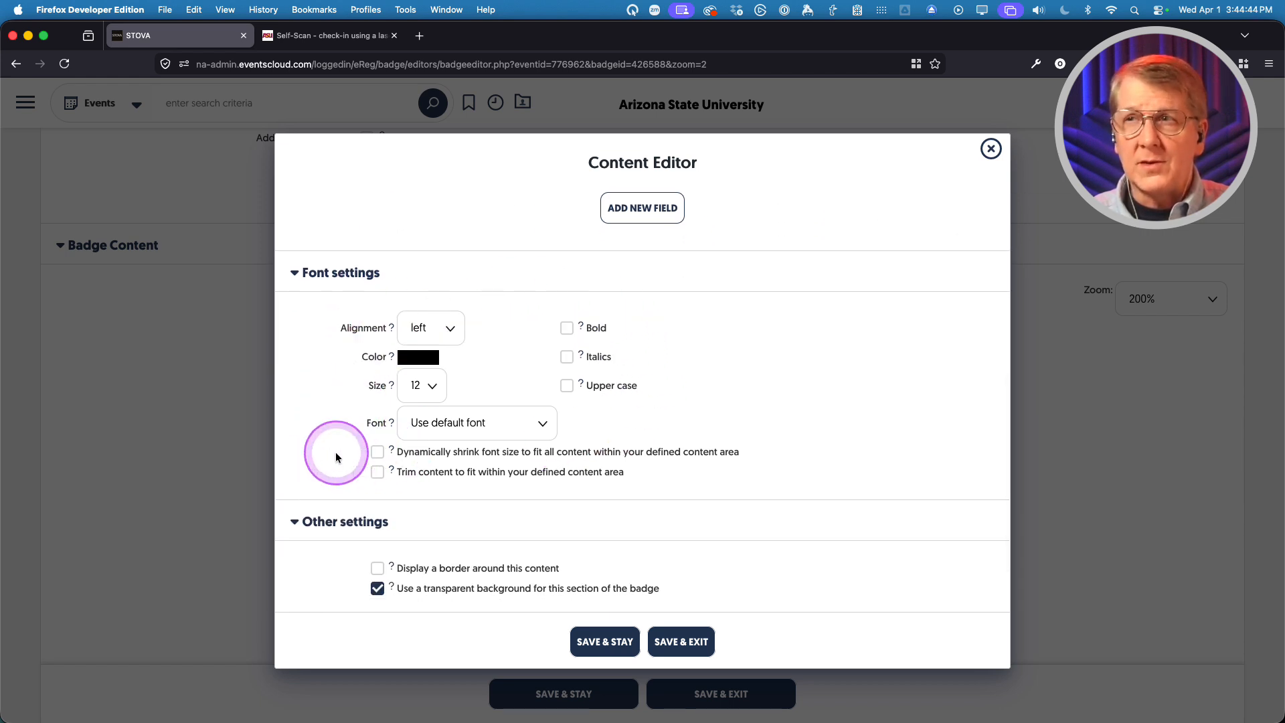
{"action": "scroll", "coordinate": [327, 447], "scroll_direction": "down", "scroll_amount": 1}
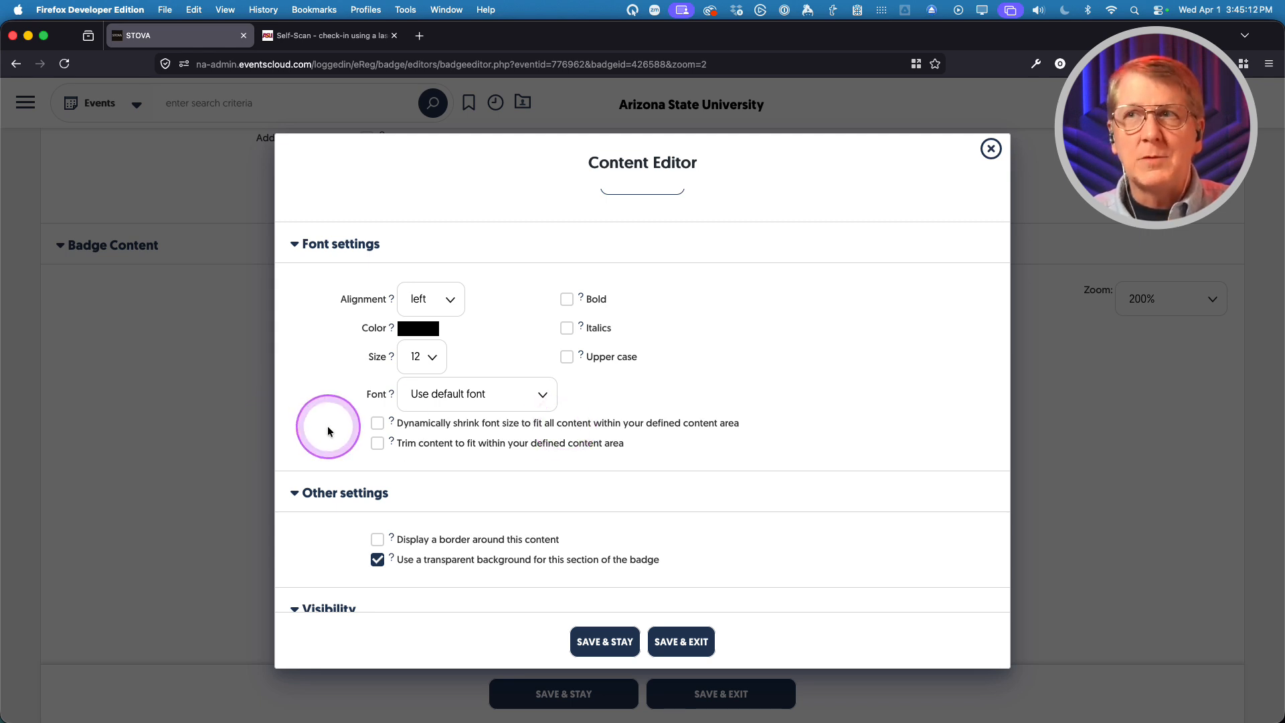
{"action": "scroll", "coordinate": [328, 429], "scroll_direction": "up", "scroll_amount": 10}
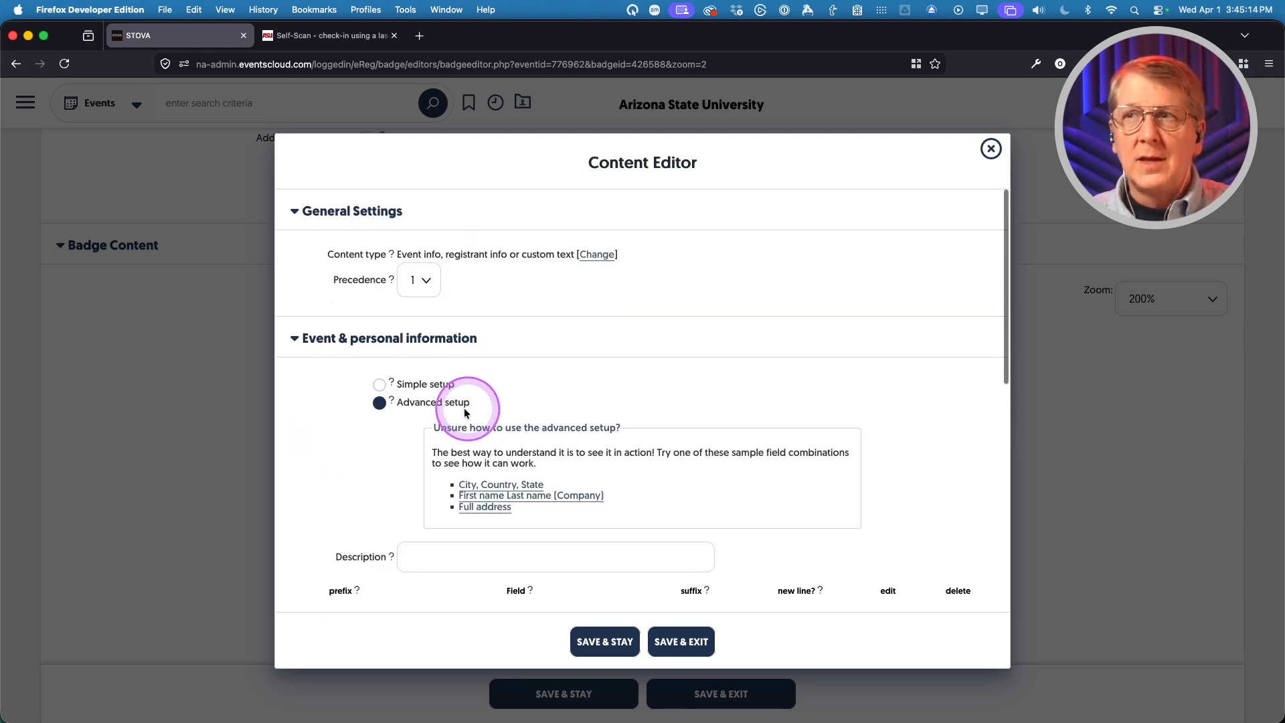
{"action": "scroll", "coordinate": [380, 469], "scroll_direction": "down", "scroll_amount": 3}
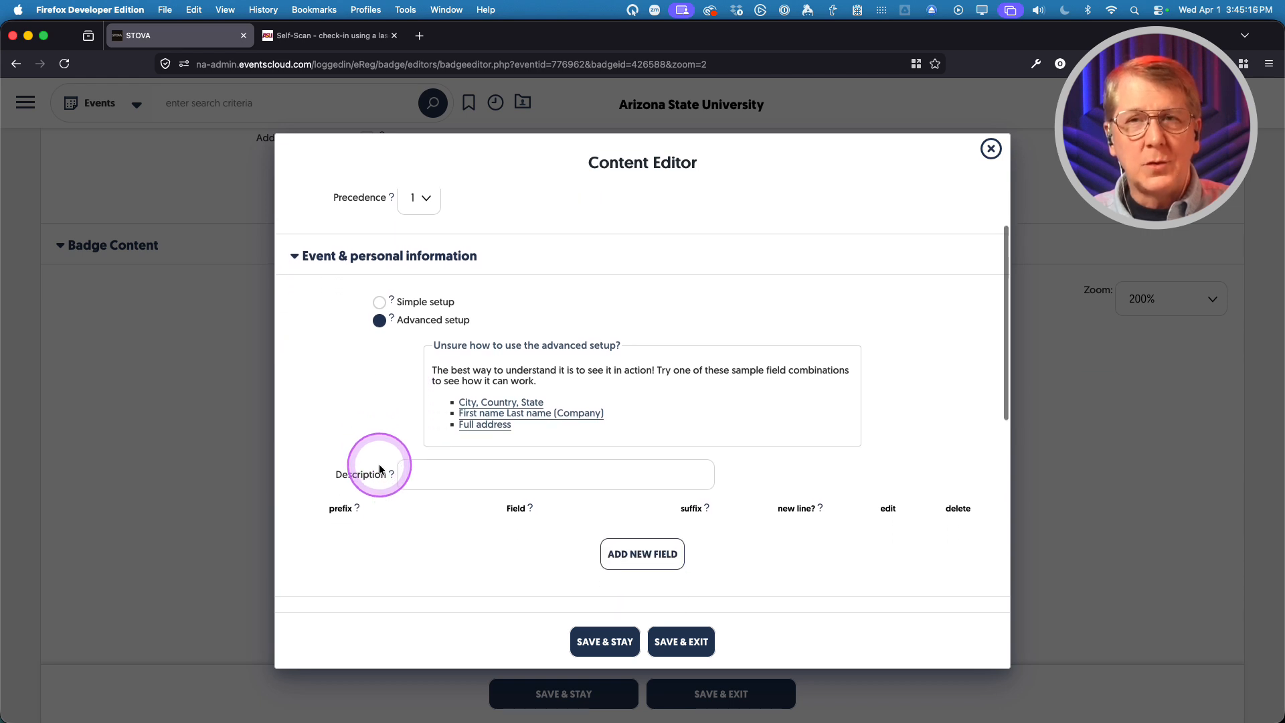
{"action": "scroll", "coordinate": [379, 468], "scroll_direction": "down", "scroll_amount": 1}
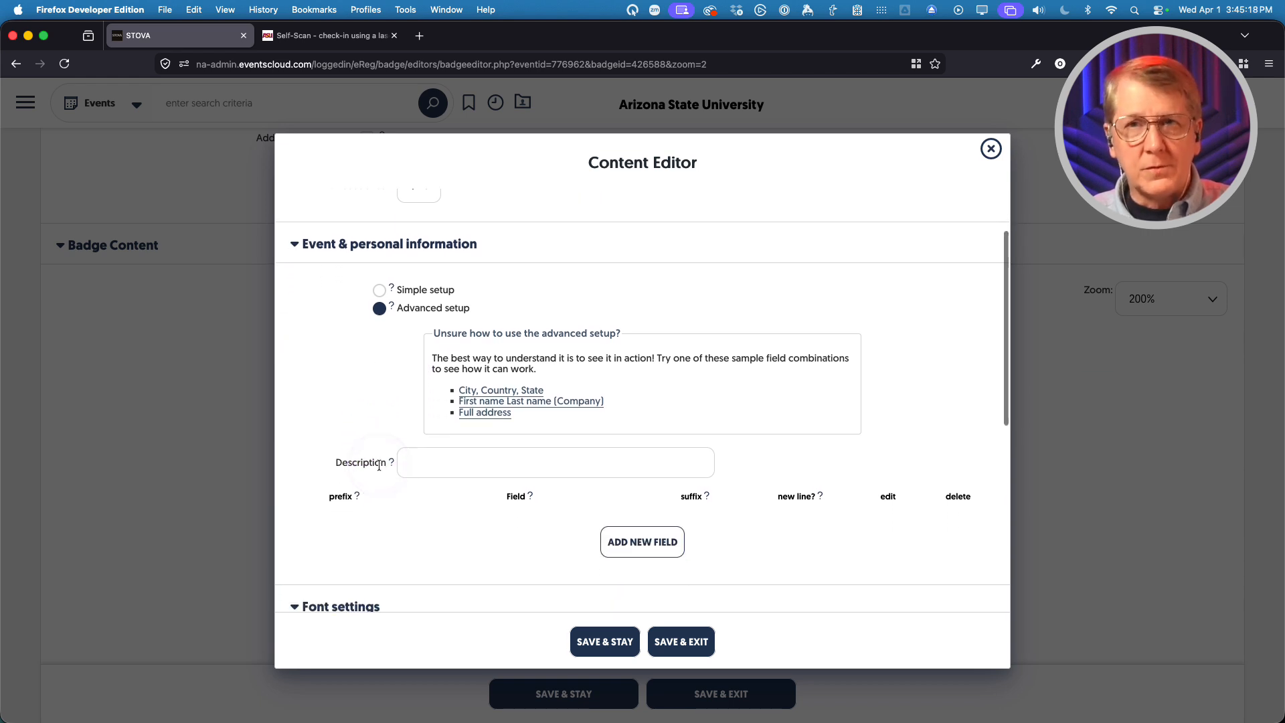
{"action": "scroll", "coordinate": [378, 465], "scroll_direction": "down", "scroll_amount": 5}
{"action": "scroll", "coordinate": [379, 463], "scroll_direction": "up", "scroll_amount": 8}
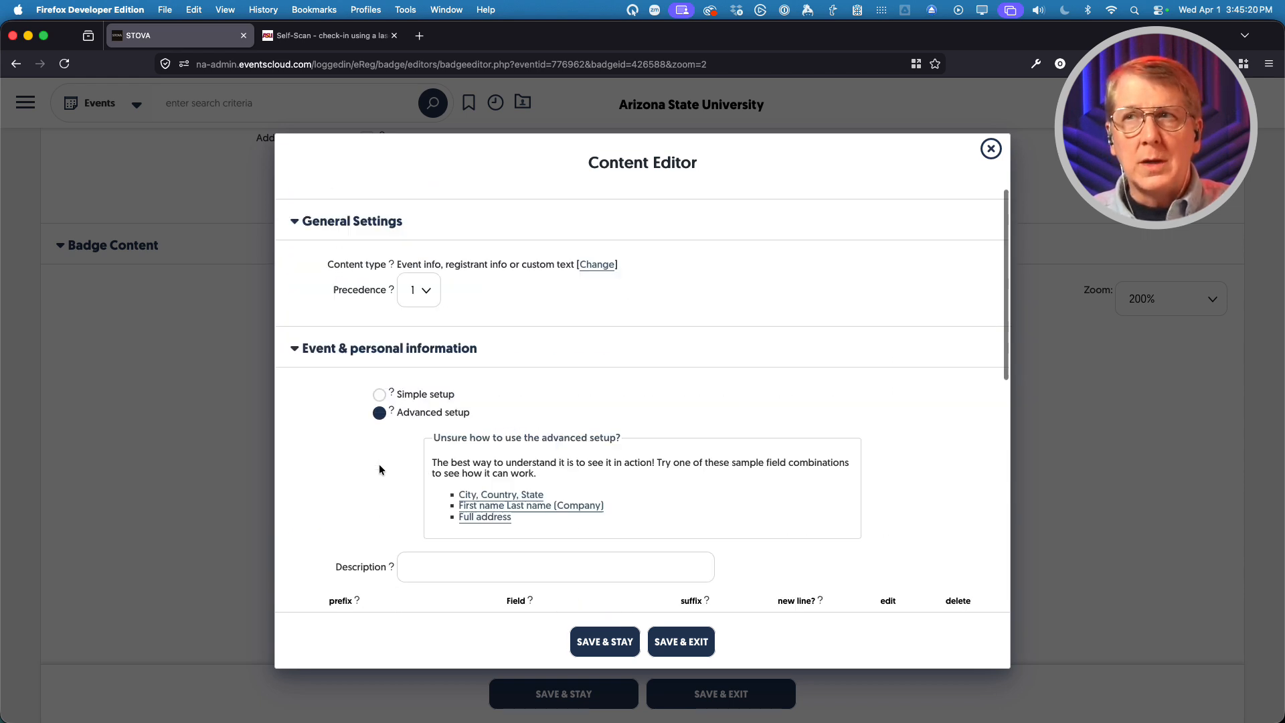
{"action": "left_click", "coordinate": [380, 387]}
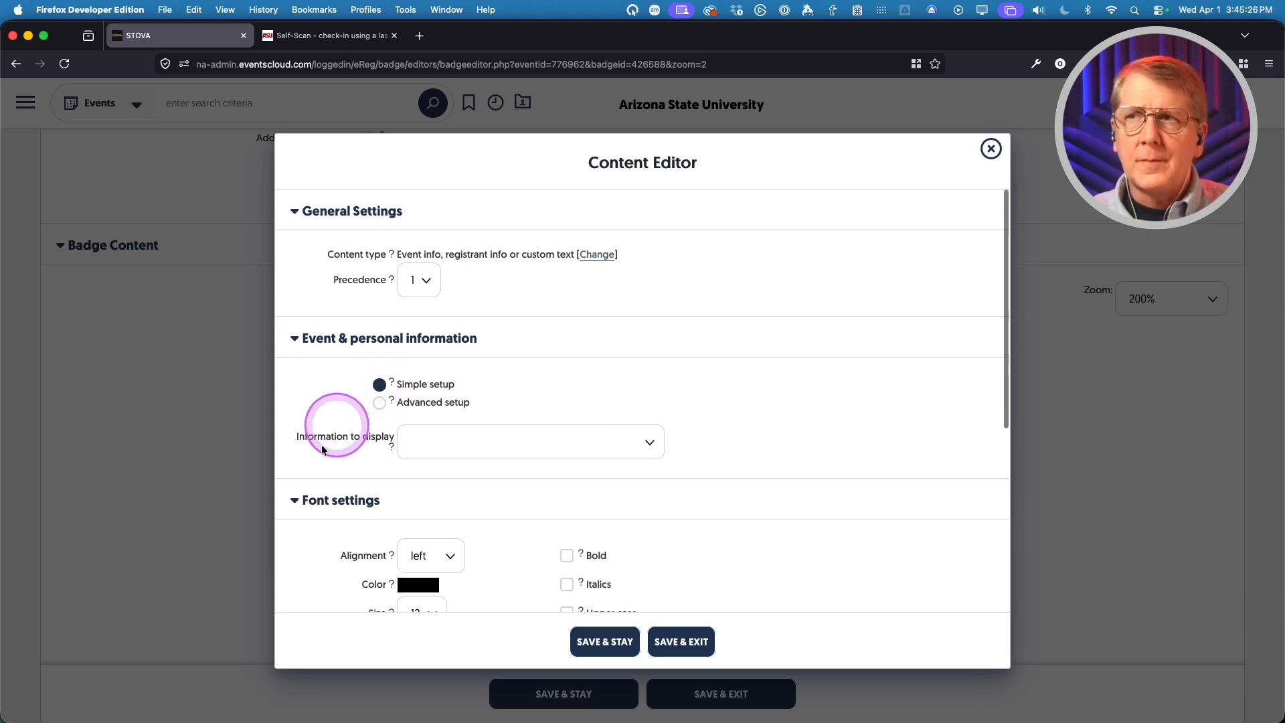
- Look through the available information fields and set the text content to display the Event name
{"action": "scroll", "coordinate": [304, 522], "scroll_direction": "down", "scroll_amount": 3}
{"action": "scroll", "coordinate": [312, 515], "scroll_direction": "up", "scroll_amount": 1}
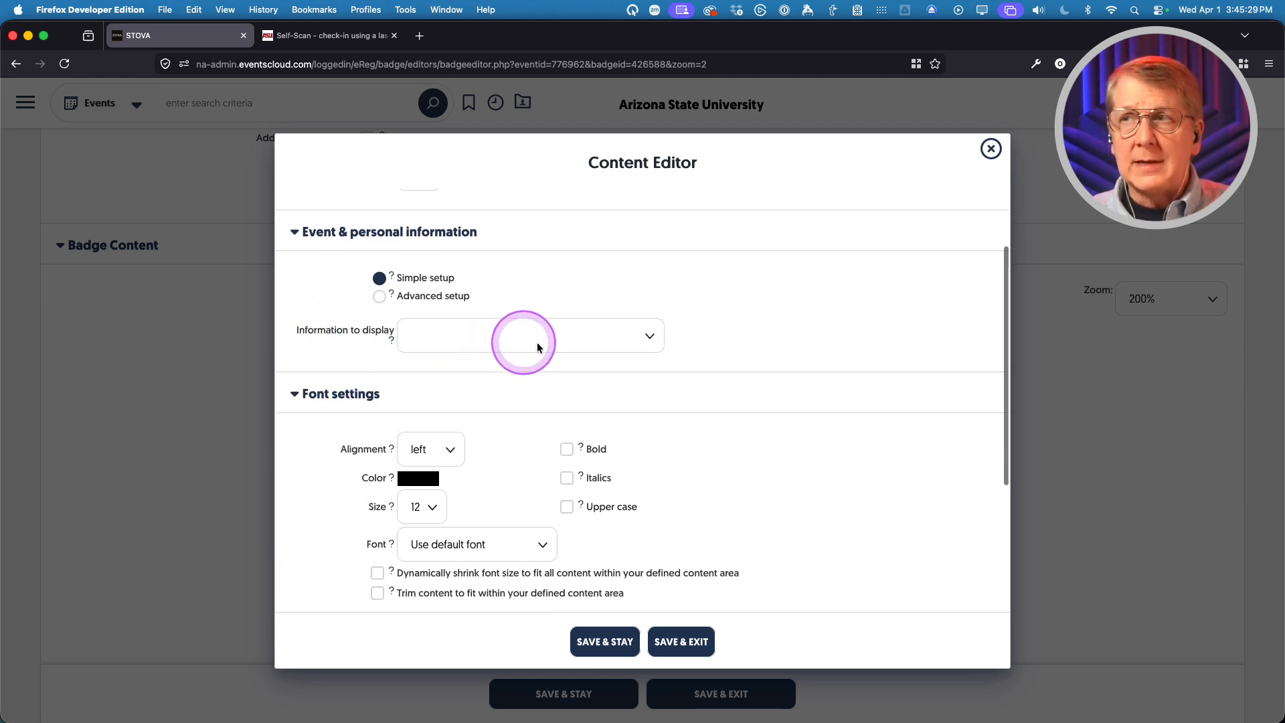
{"action": "left_click", "coordinate": [648, 337]}
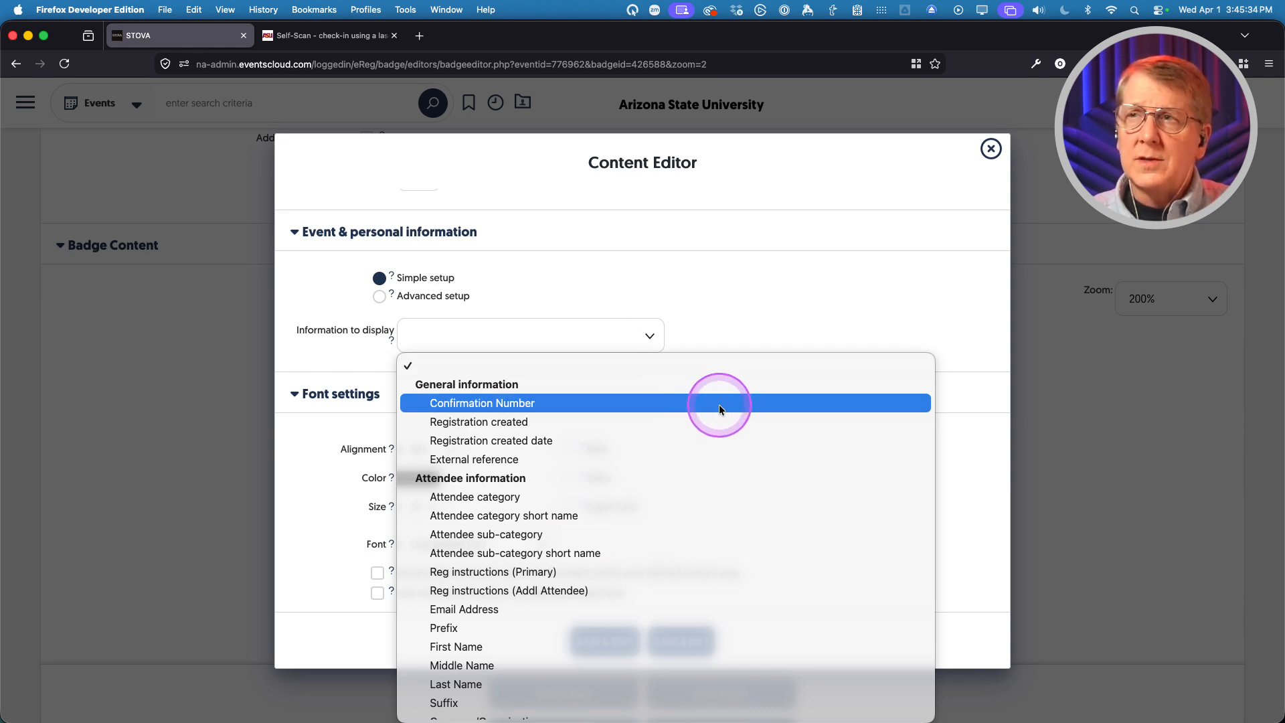
{"action": "scroll", "coordinate": [719, 404], "scroll_direction": "down", "scroll_amount": 2}
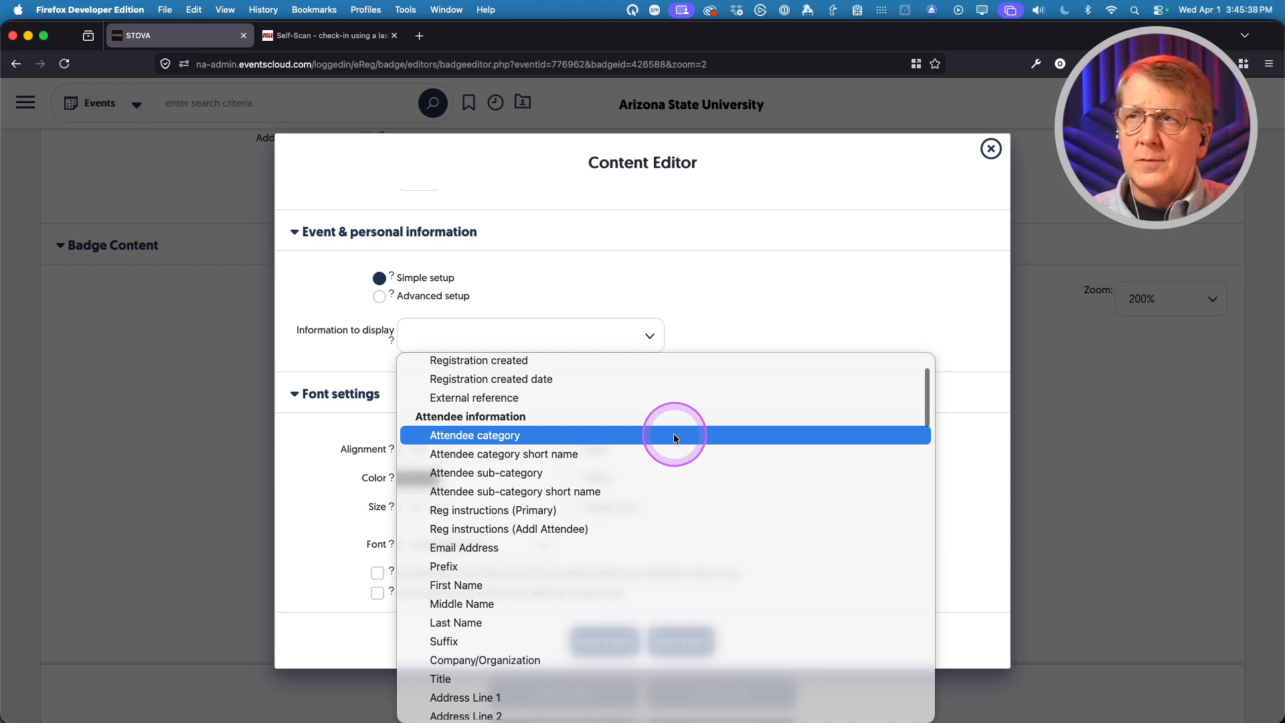
{"action": "scroll", "coordinate": [673, 437], "scroll_direction": "down", "scroll_amount": 1}
{"action": "scroll", "coordinate": [673, 436], "scroll_direction": "down", "scroll_amount": 5}
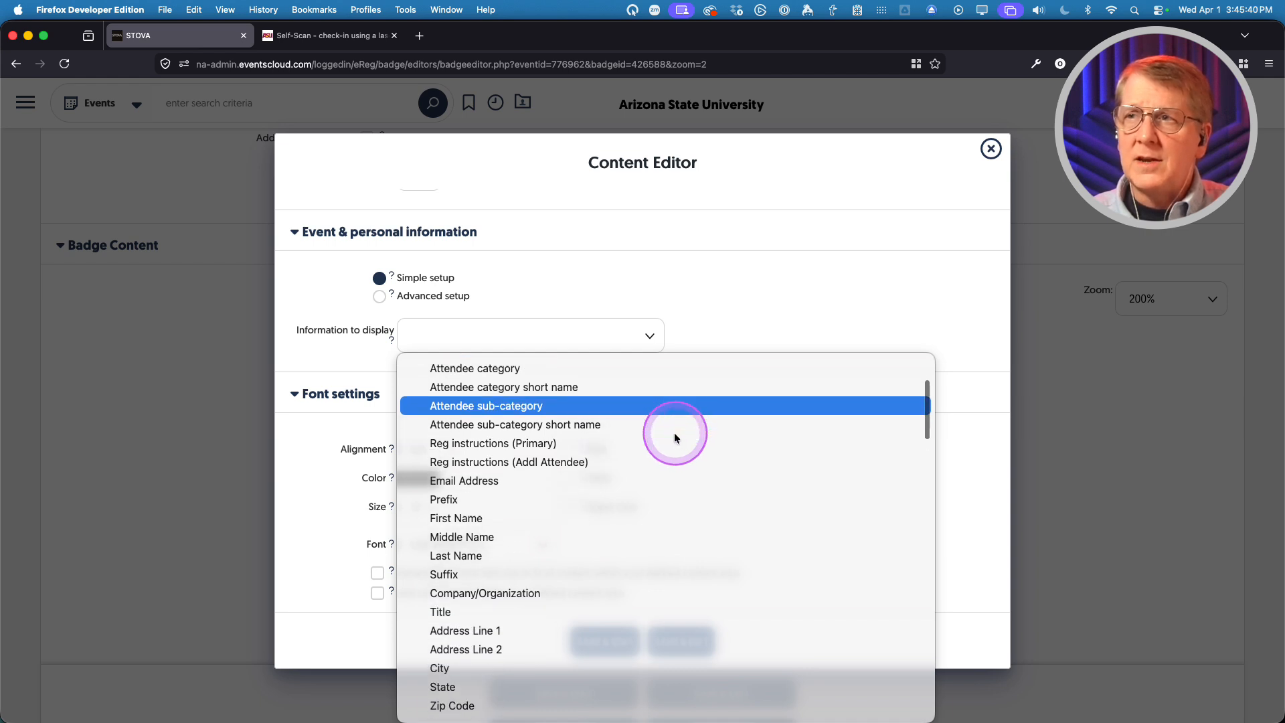
{"action": "scroll", "coordinate": [675, 437], "scroll_direction": "down", "scroll_amount": 6}
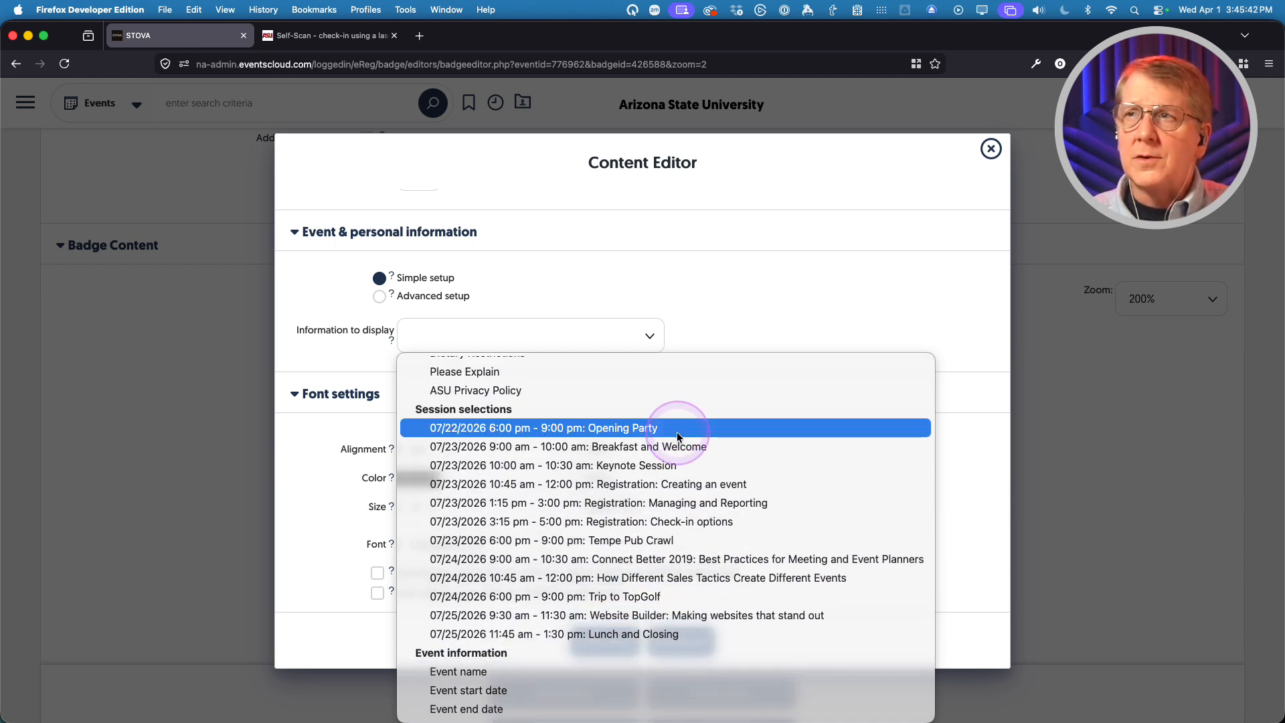
{"action": "scroll", "coordinate": [680, 431], "scroll_direction": "down", "scroll_amount": 3}
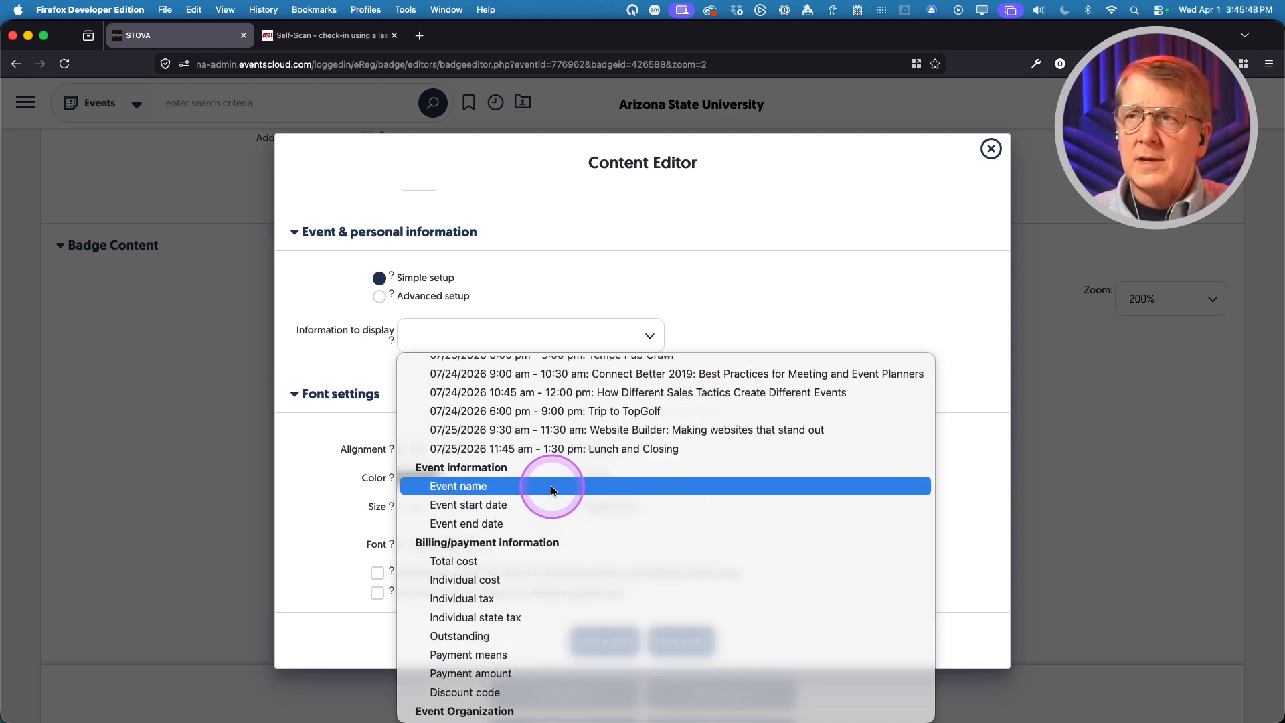
{"action": "scroll", "coordinate": [581, 584], "scroll_direction": "down", "scroll_amount": 2}
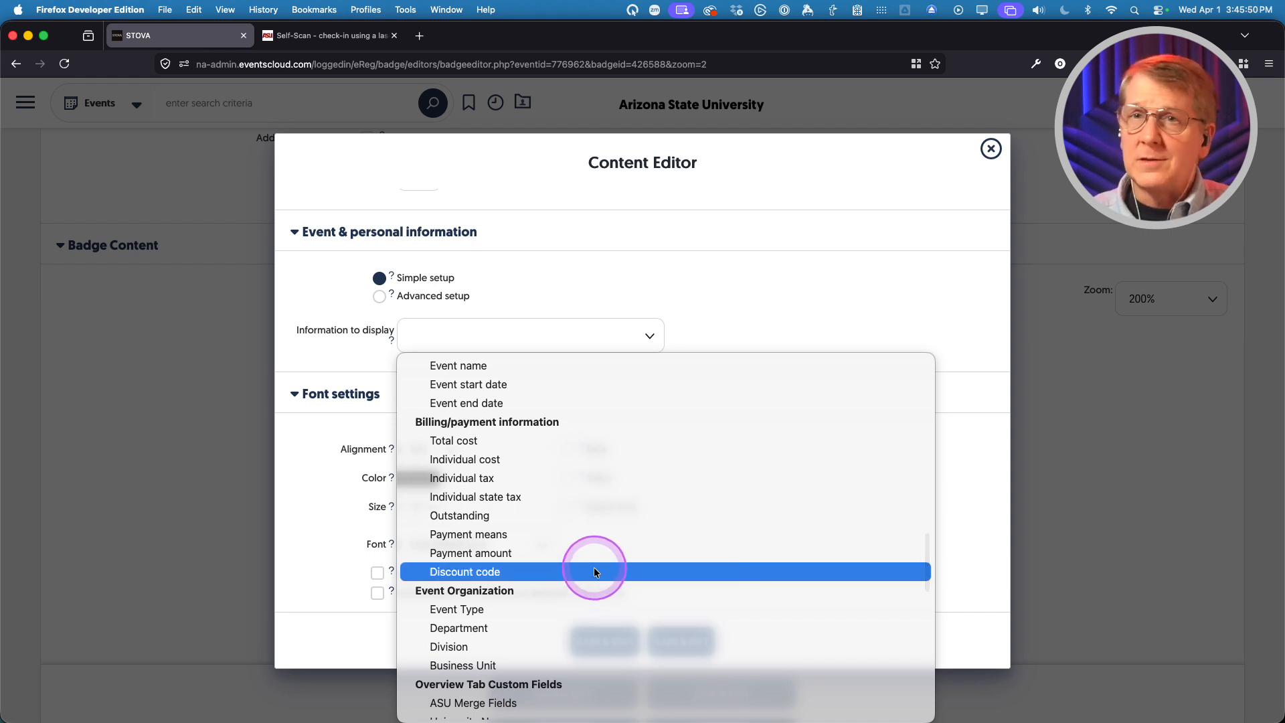
{"action": "scroll", "coordinate": [593, 569], "scroll_direction": "down", "scroll_amount": 1}
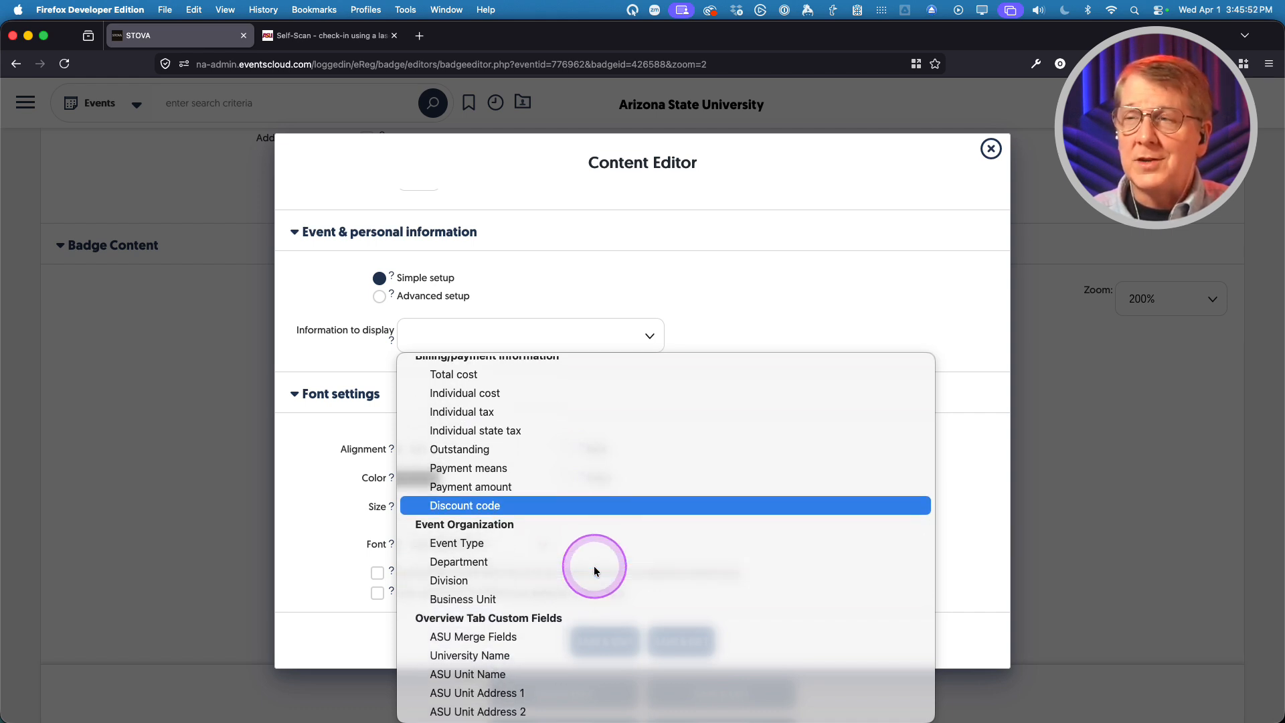
{"action": "scroll", "coordinate": [596, 566], "scroll_direction": "down", "scroll_amount": 3}
{"action": "scroll", "coordinate": [596, 564], "scroll_direction": "down", "scroll_amount": 5}
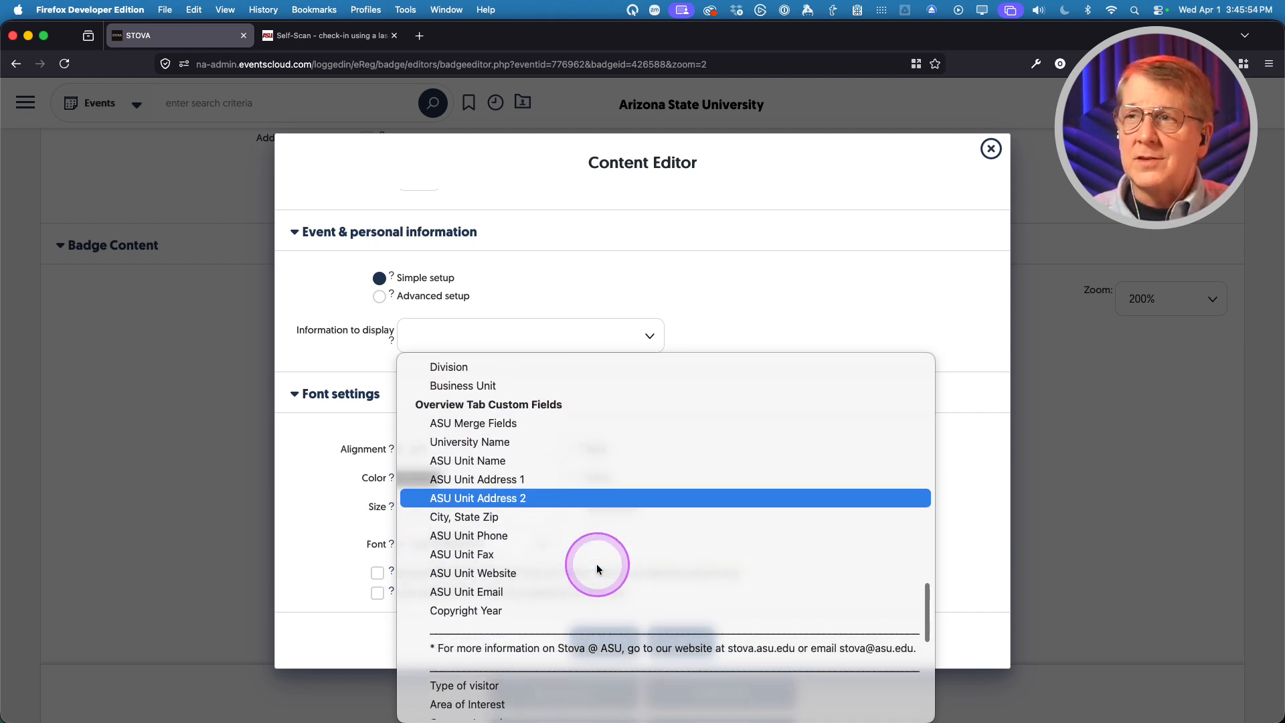
{"action": "scroll", "coordinate": [596, 564], "scroll_direction": "up", "scroll_amount": 3}
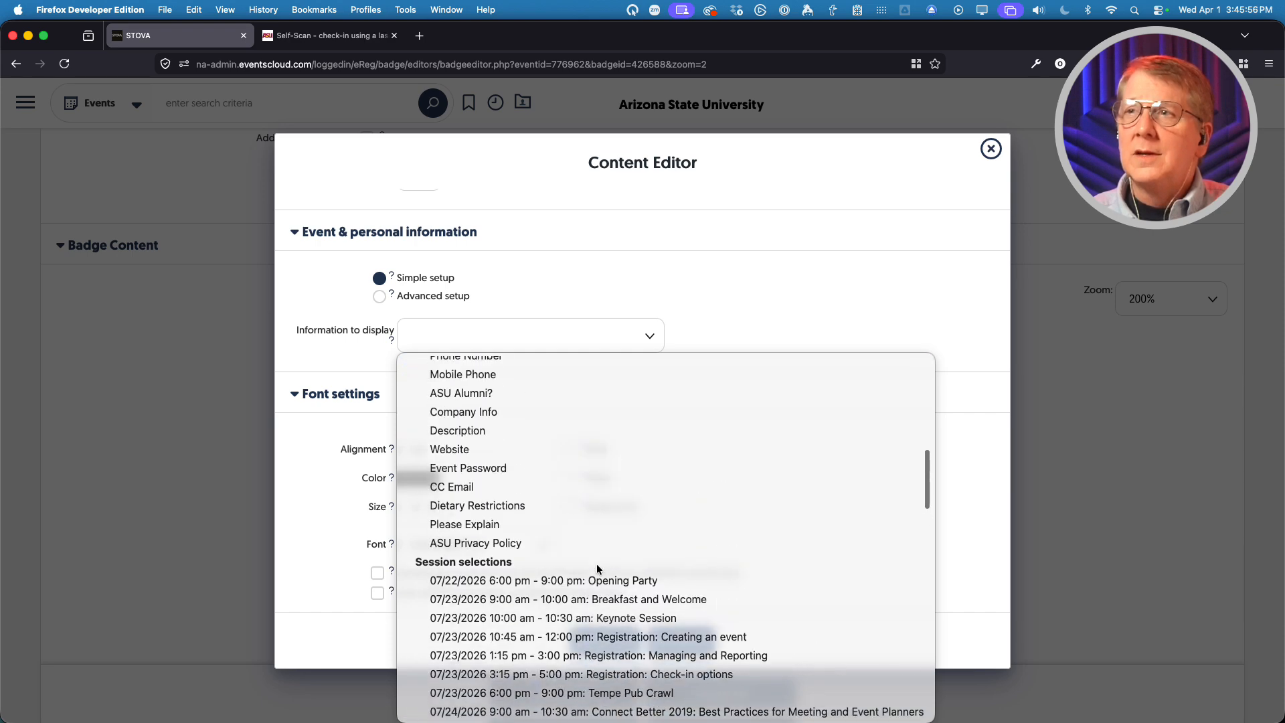
{"action": "scroll", "coordinate": [596, 563], "scroll_direction": "down", "scroll_amount": 5}
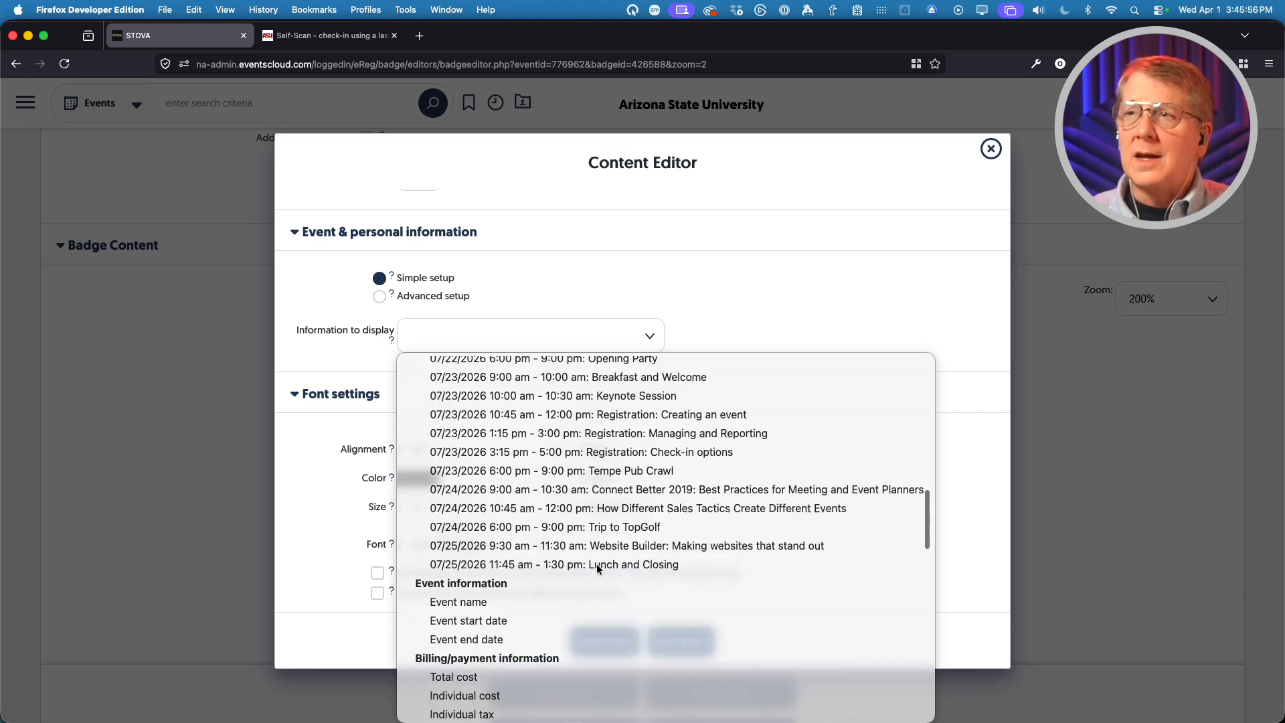
{"action": "left_click", "coordinate": [465, 601]}
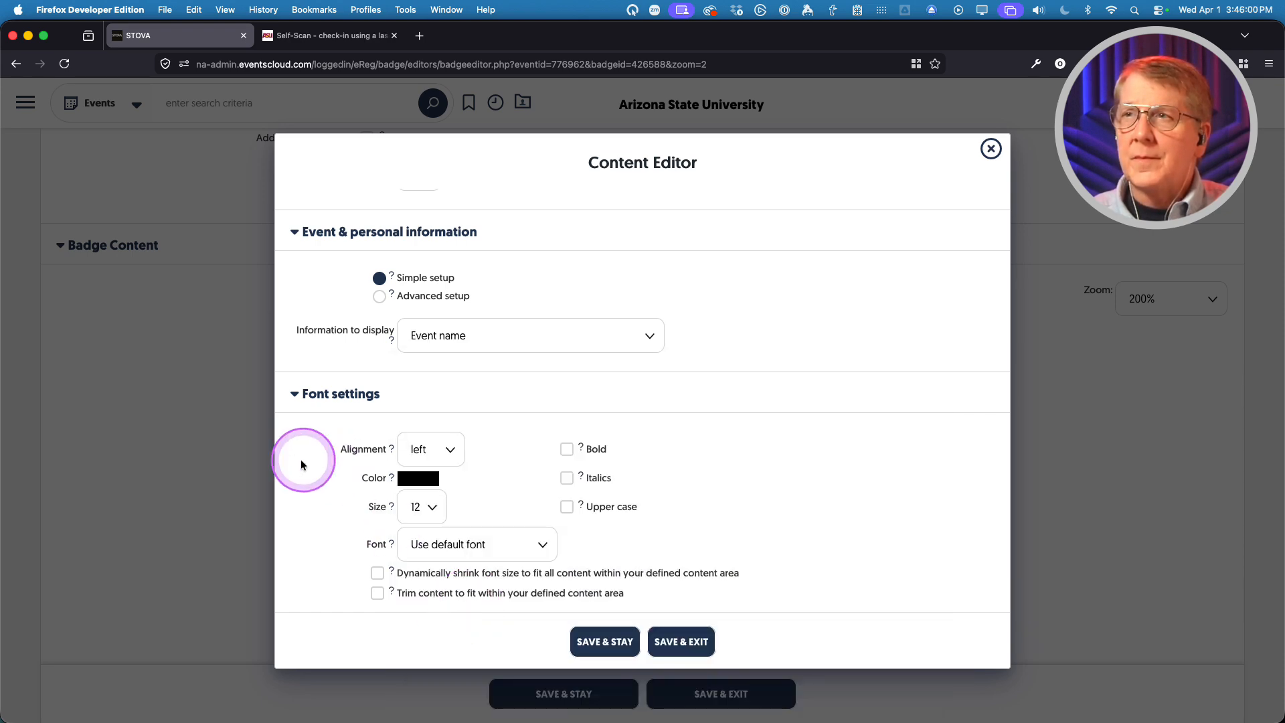
- Format the Event name text as centered, bold, size 24, with its font size dynamically shrinking to fit the content area
{"action": "left_click", "coordinate": [439, 451]}
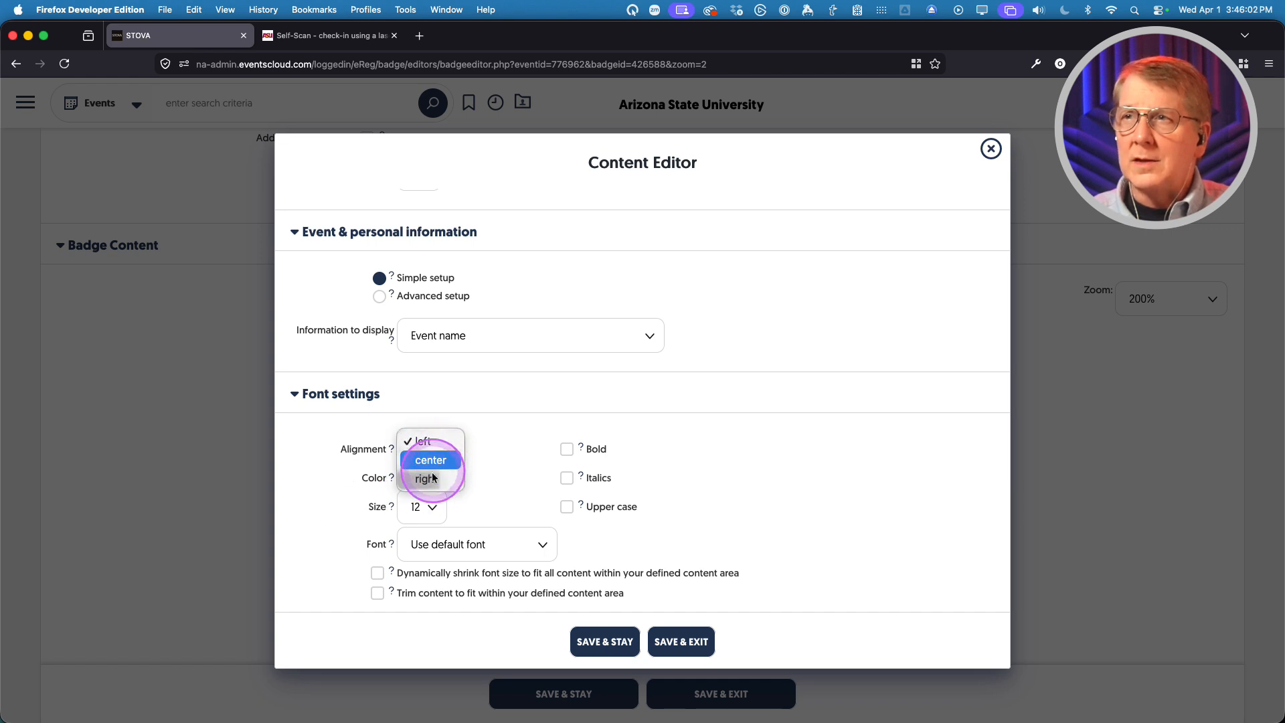
{"action": "left_click", "coordinate": [427, 461]}
{"action": "left_click", "coordinate": [566, 449]}
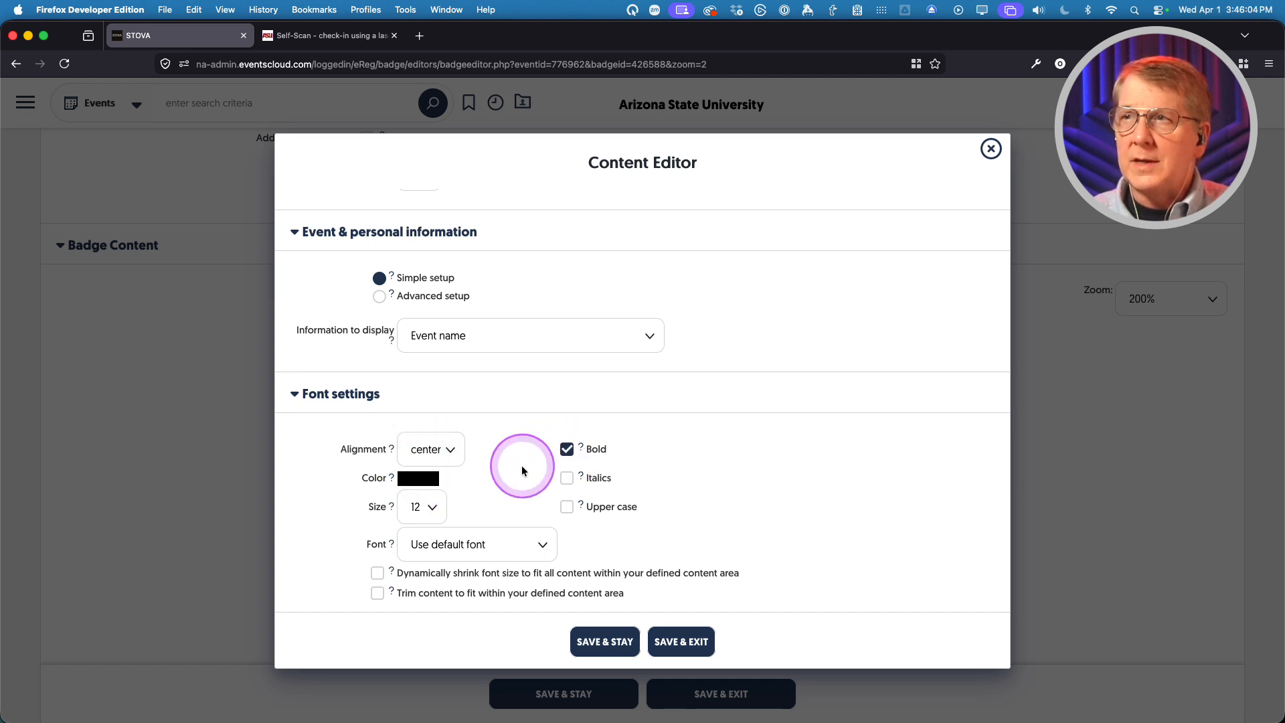
{"action": "left_click", "coordinate": [434, 508]}
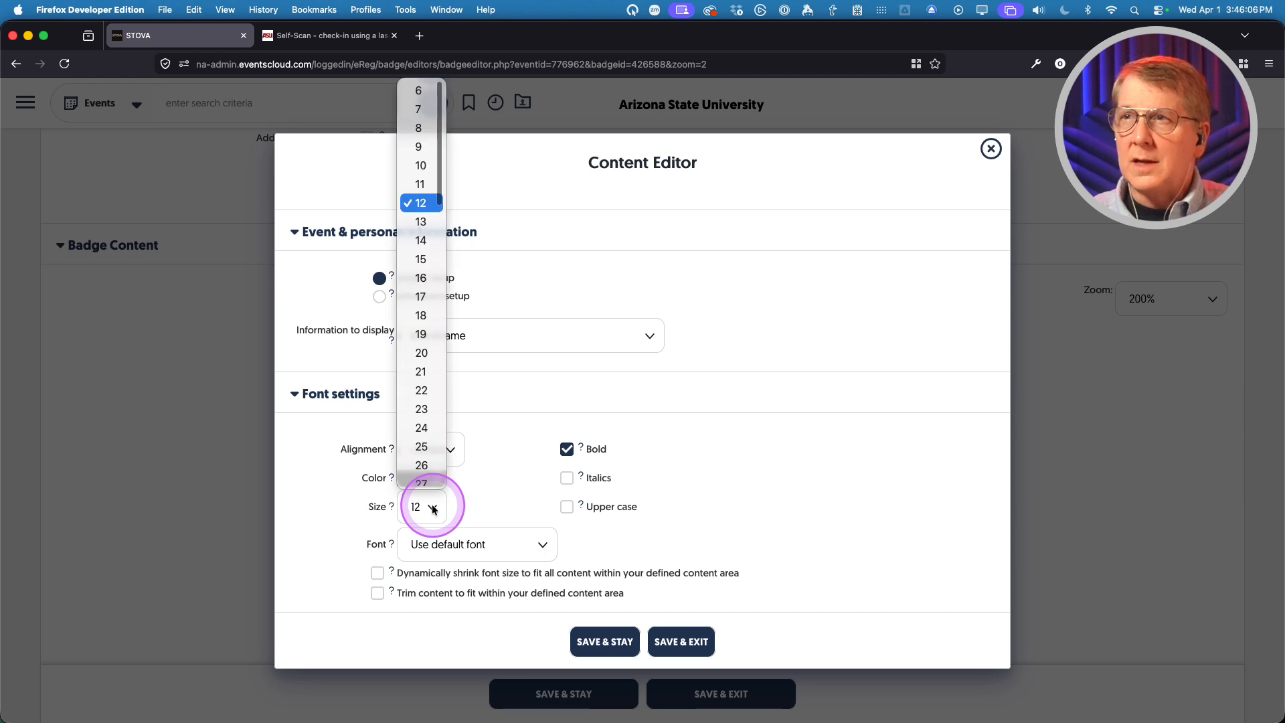
{"action": "left_click", "coordinate": [422, 428]}
{"action": "scroll", "coordinate": [339, 499], "scroll_direction": "down", "scroll_amount": 1}
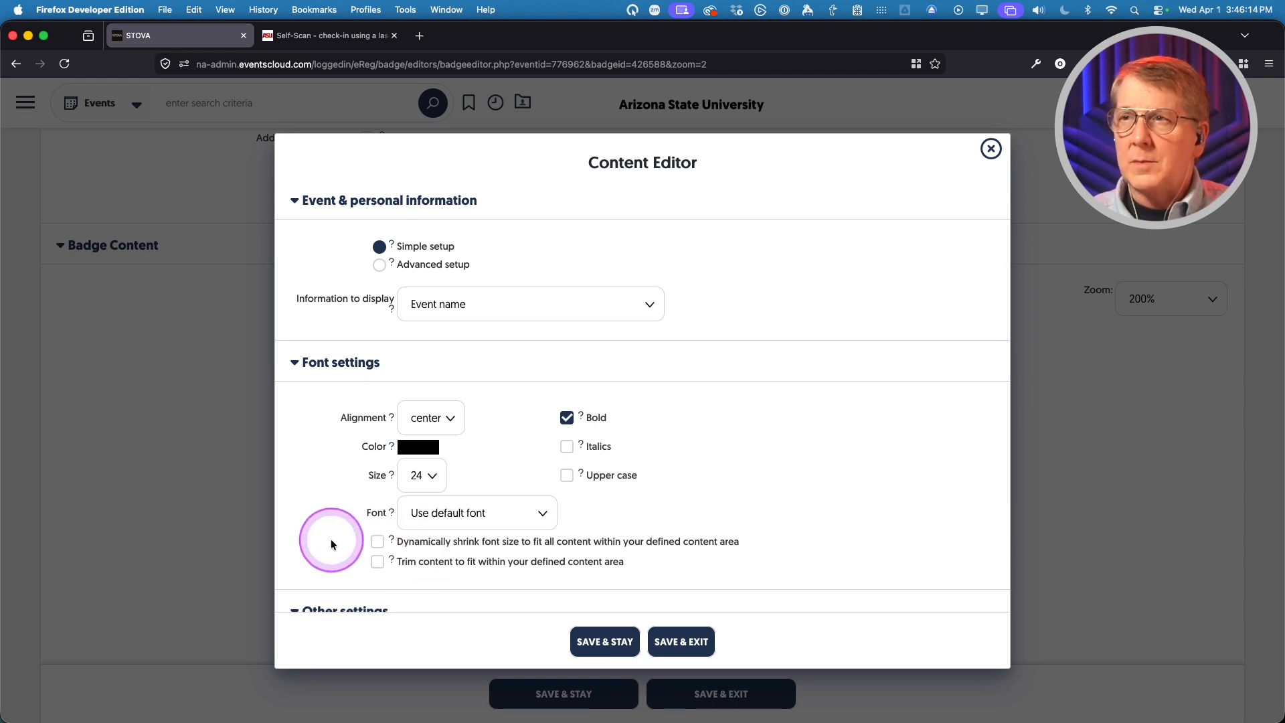
{"action": "left_click", "coordinate": [379, 544]}
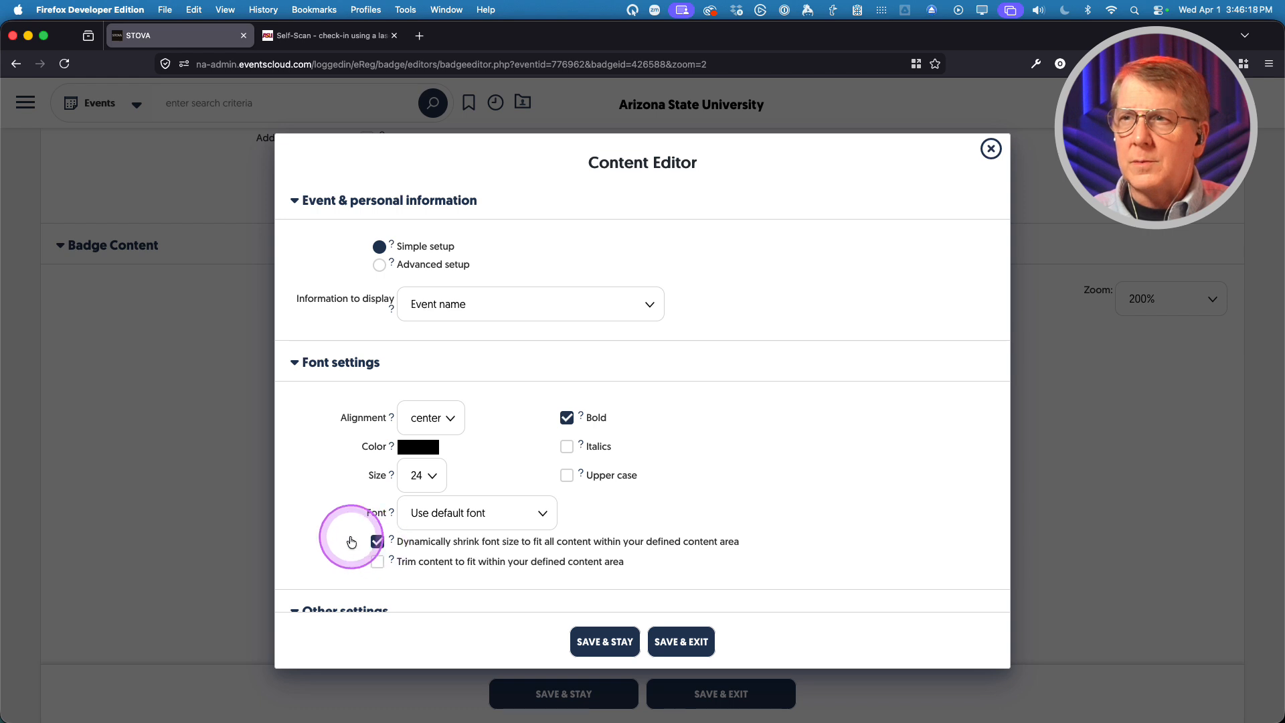
- Turn off the content's transparent background to view the background color option, and turn it back on
{"action": "scroll", "coordinate": [348, 539], "scroll_direction": "down", "scroll_amount": 3}
{"action": "scroll", "coordinate": [346, 541], "scroll_direction": "down", "scroll_amount": 2}
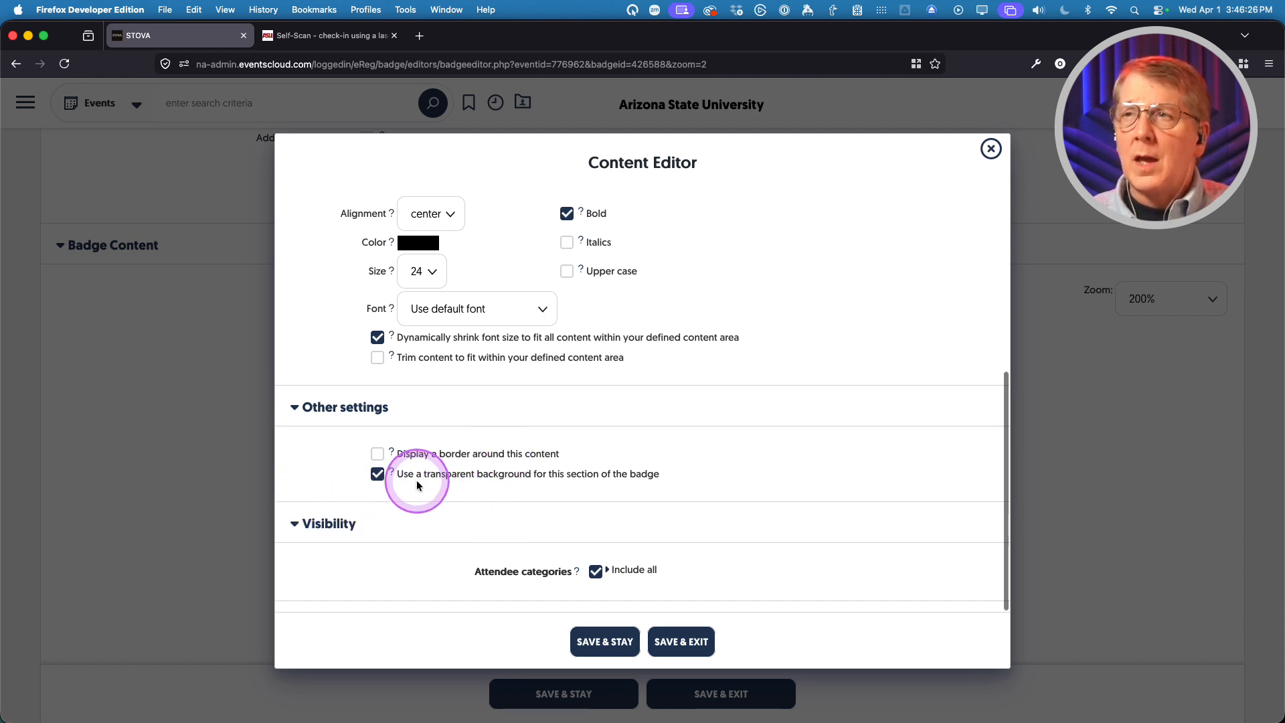
{"action": "left_click", "coordinate": [378, 474]}
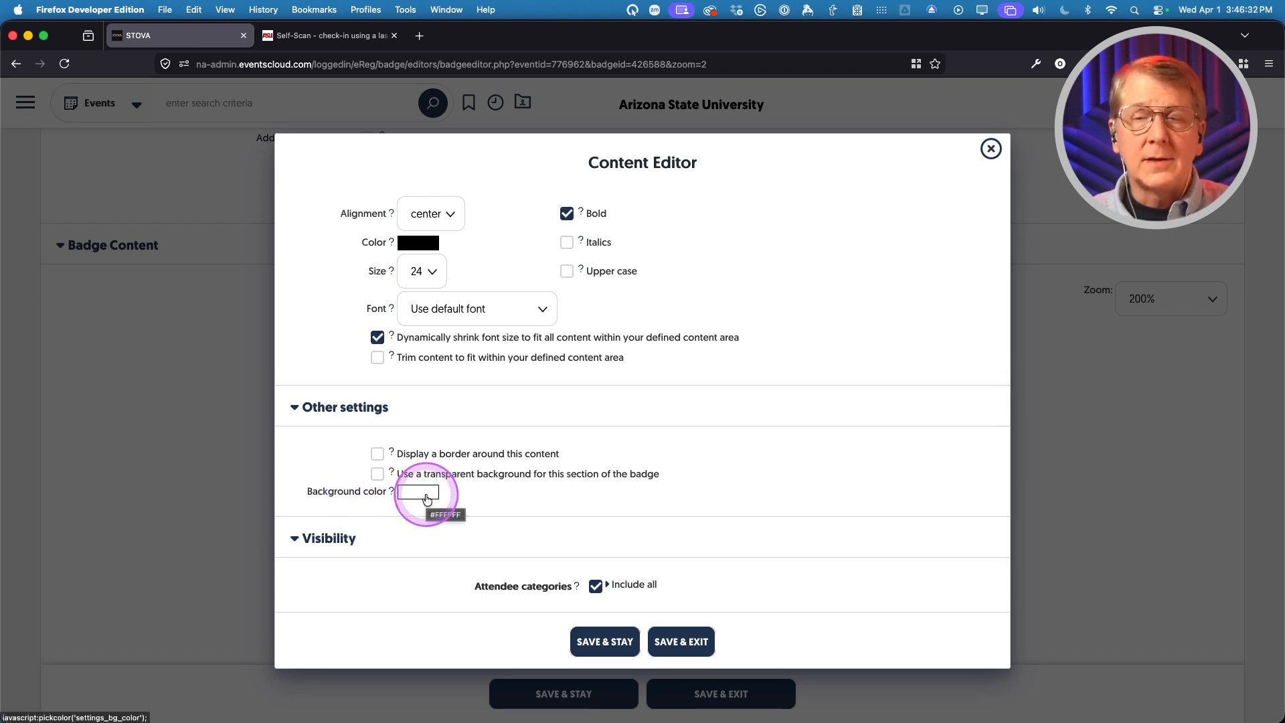
{"action": "left_click", "coordinate": [375, 475]}
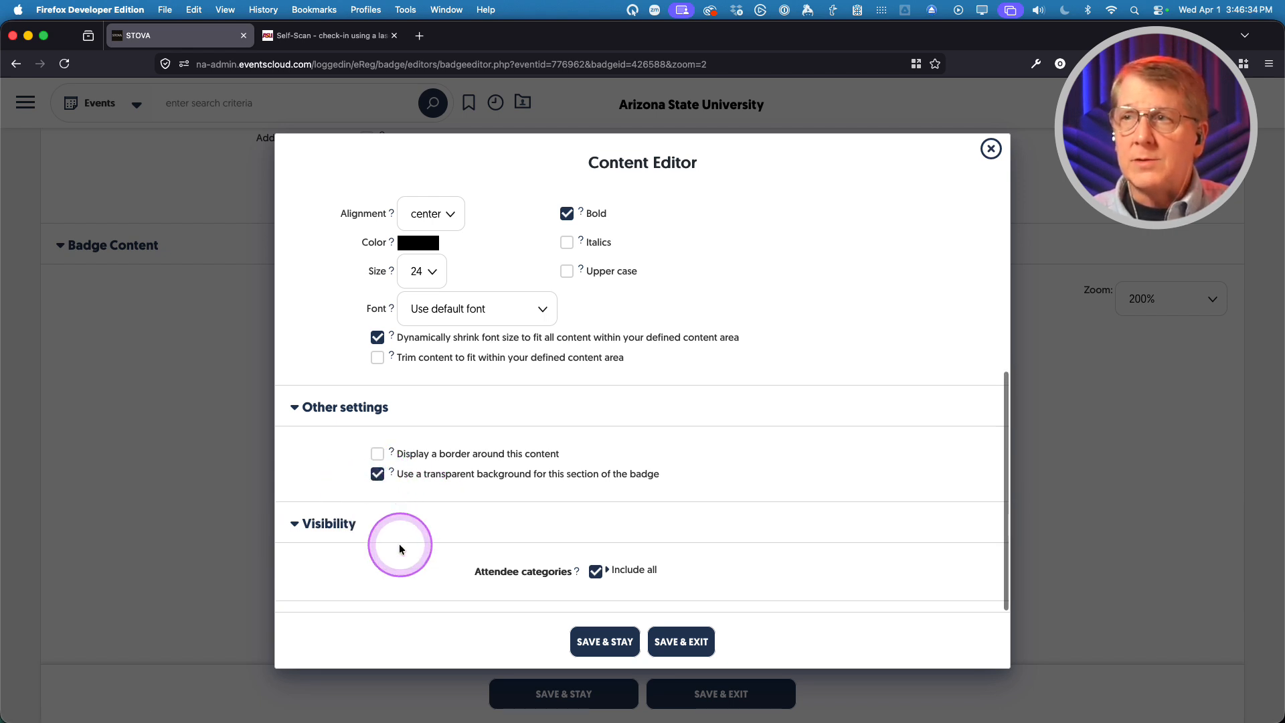
- Review the content's visibility settings, and save the Event name content and exit its editor
{"action": "scroll", "coordinate": [399, 548], "scroll_direction": "down", "scroll_amount": 3}
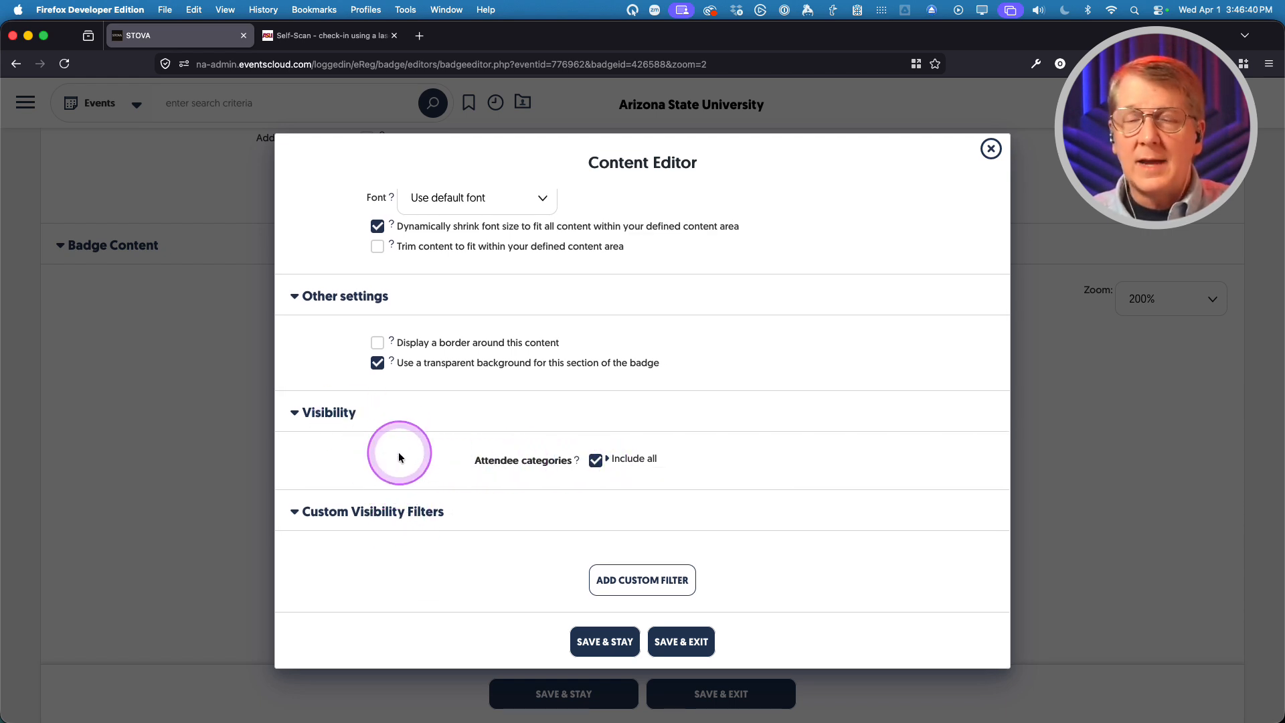
{"action": "left_click", "coordinate": [685, 638]}
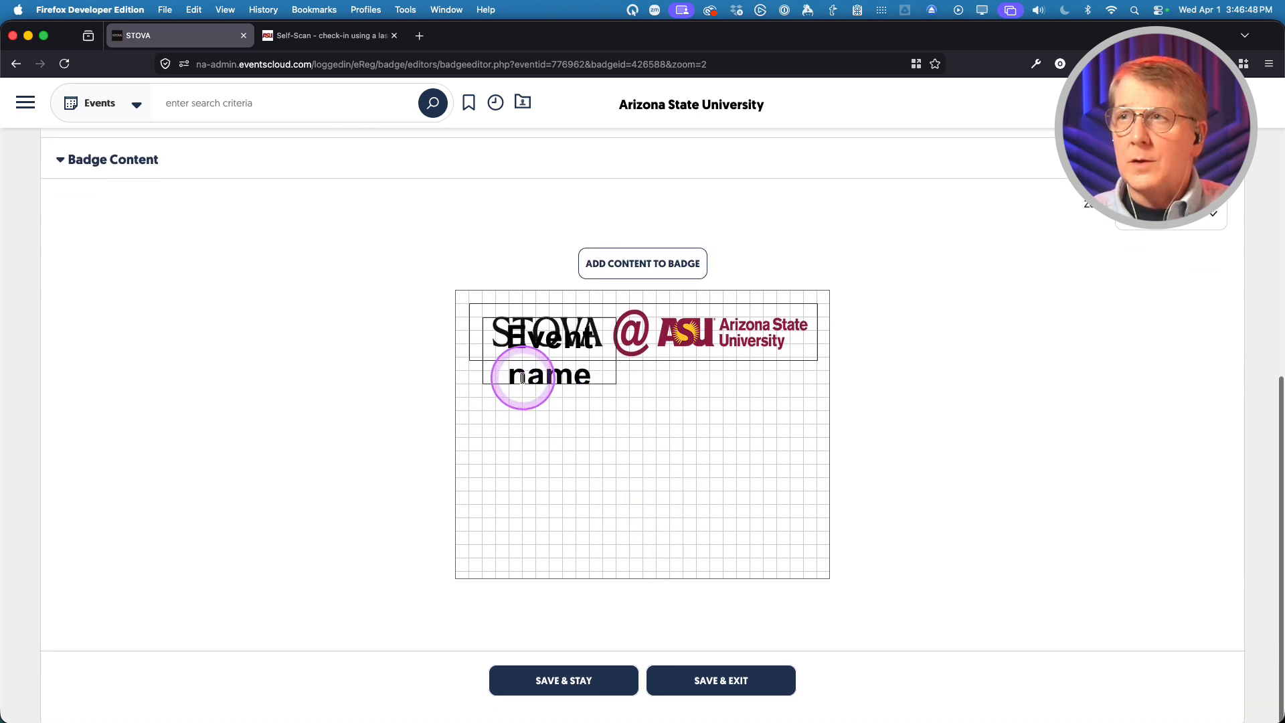
- Place the Event name below the logo at left 10, top 57 px, resize it to about 260 by 34 px, and save, staying in the editor
{"action": "left_click", "coordinate": [522, 378]}
{"action": "left_click_drag", "start_coordinate": [505, 408], "coordinate": [489, 461]}
{"action": "left_click_drag", "start_coordinate": [610, 435], "coordinate": [820, 429]}
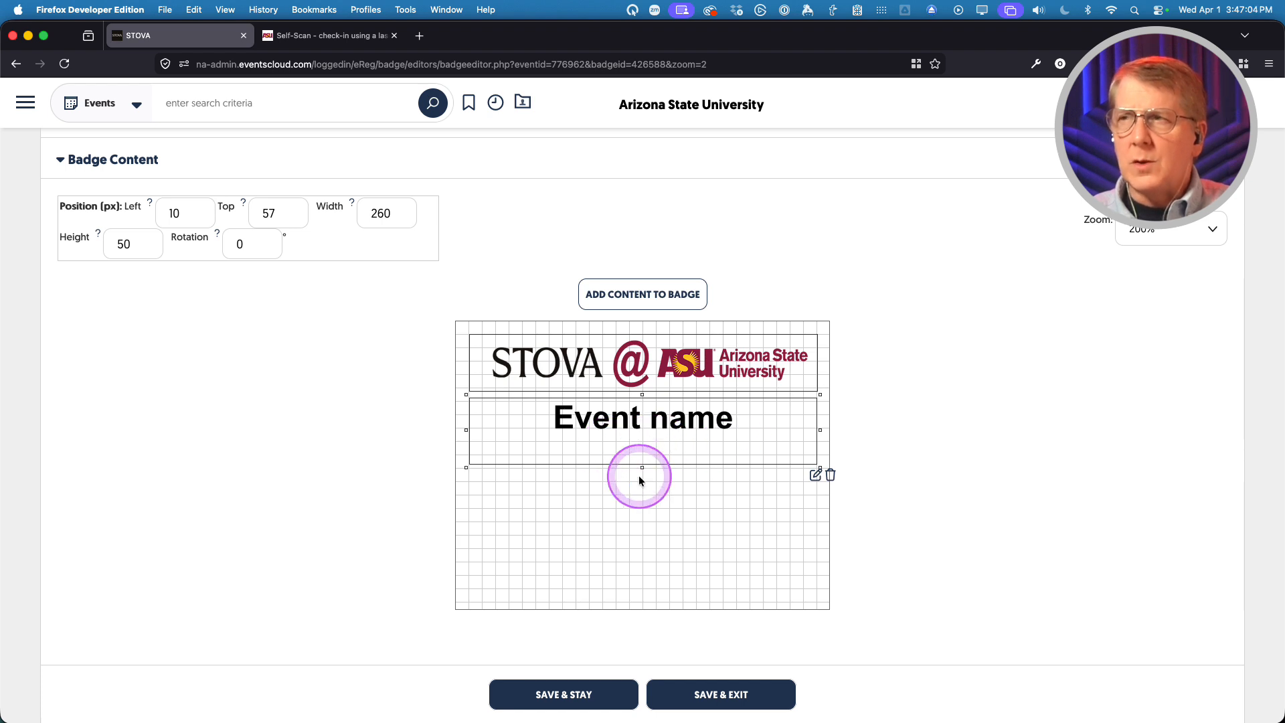
{"action": "left_click_drag", "start_coordinate": [643, 466], "coordinate": [642, 447]}
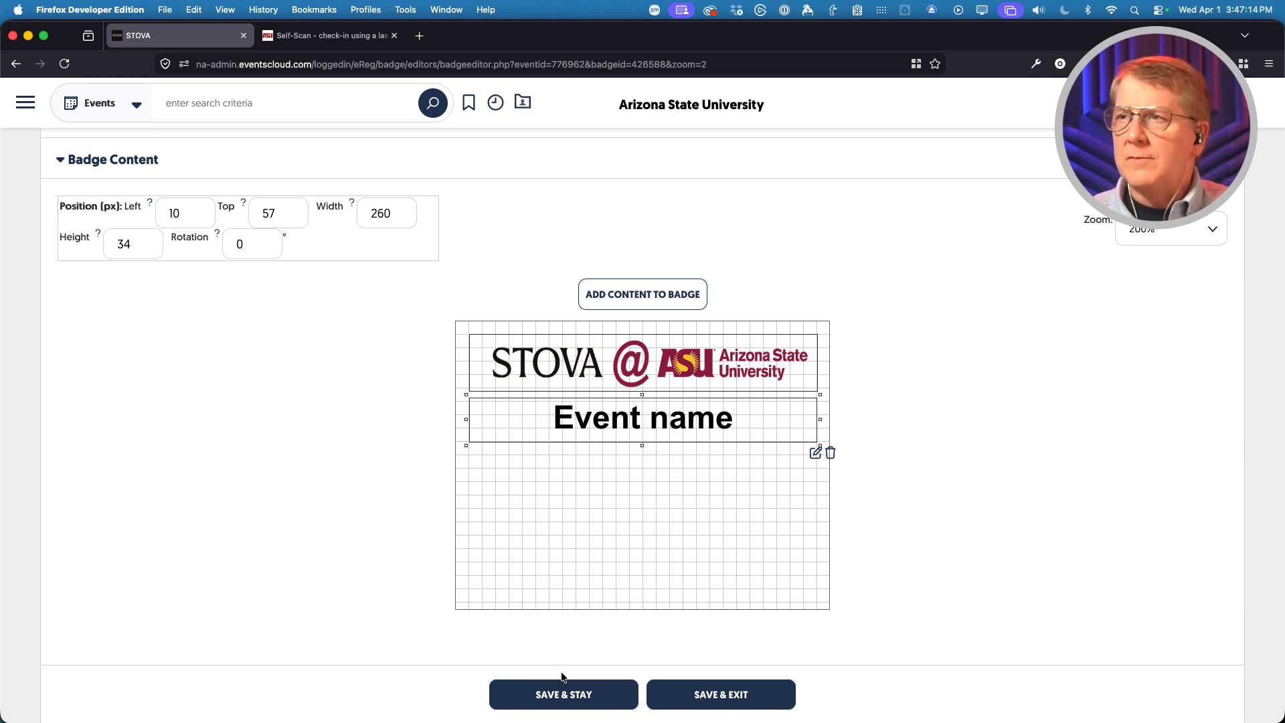
{"action": "left_click", "coordinate": [561, 695]}
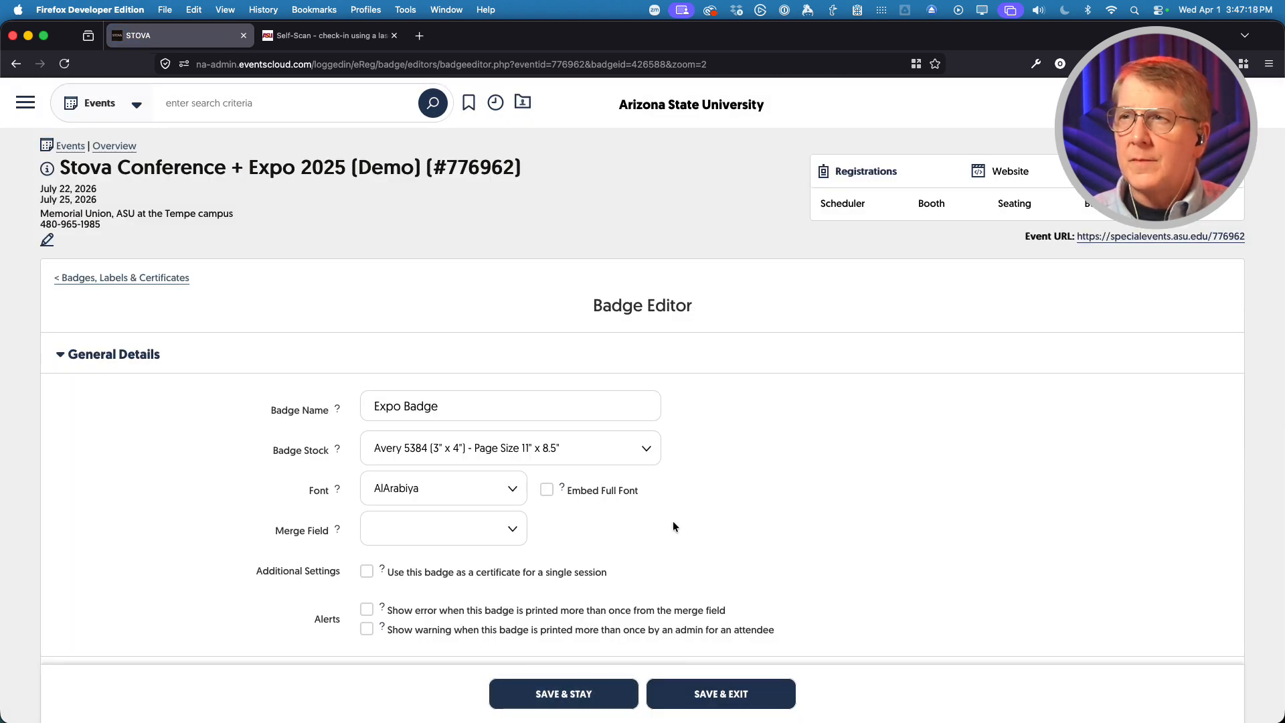
- Add another Event info, registrant info or custom text item to the badge and switch it to Advanced setup
{"action": "scroll", "coordinate": [672, 522], "scroll_direction": "down", "scroll_amount": 5}
{"action": "scroll", "coordinate": [672, 526], "scroll_direction": "down", "scroll_amount": 4}
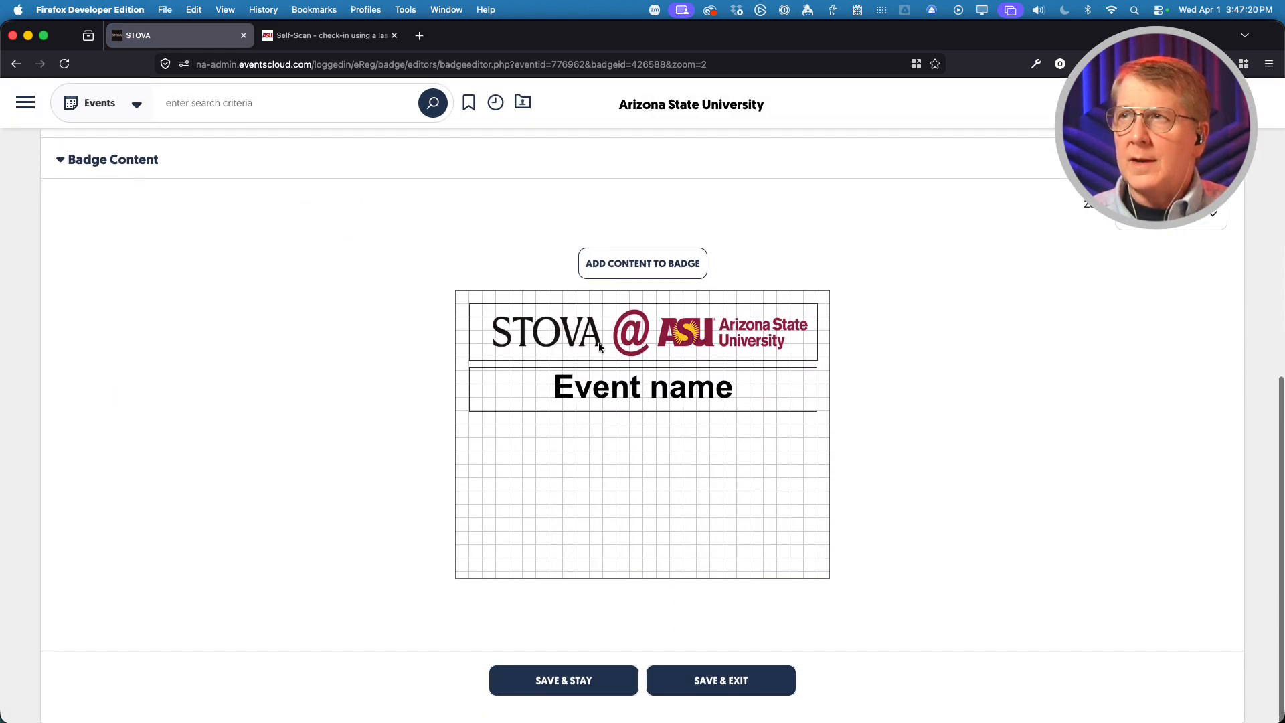
{"action": "left_click", "coordinate": [623, 269]}
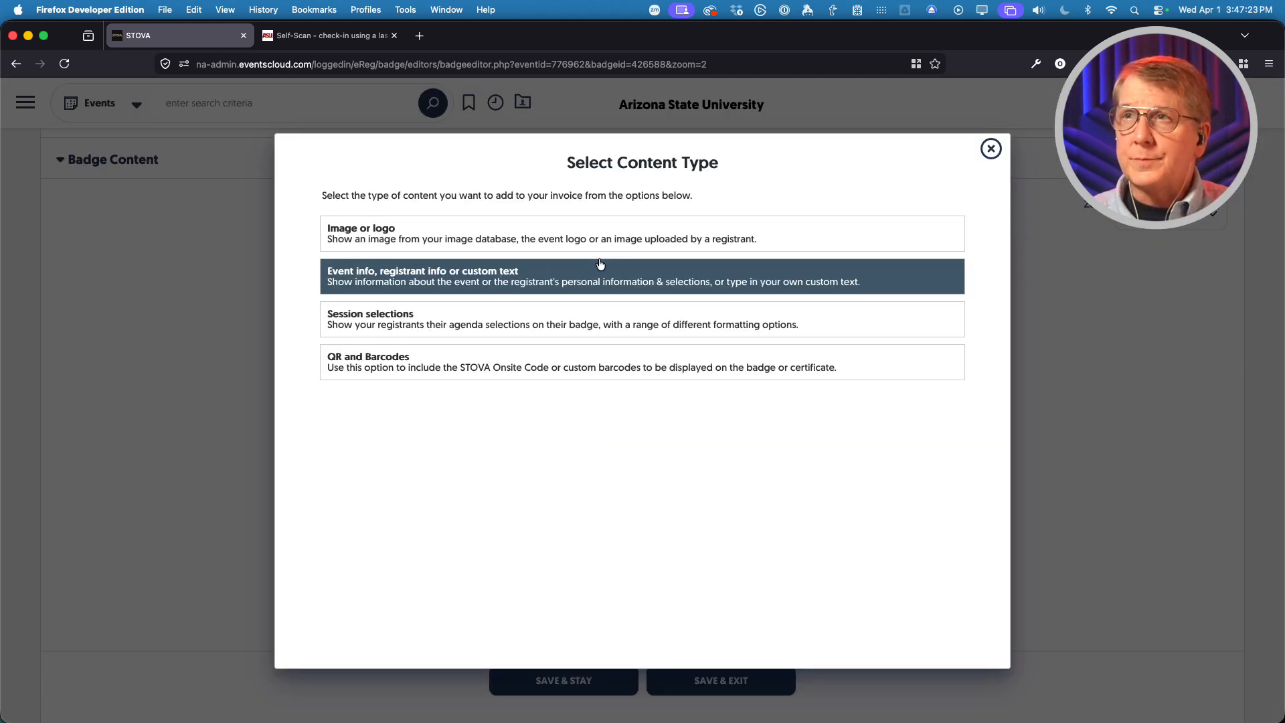
{"action": "left_click", "coordinate": [429, 275]}
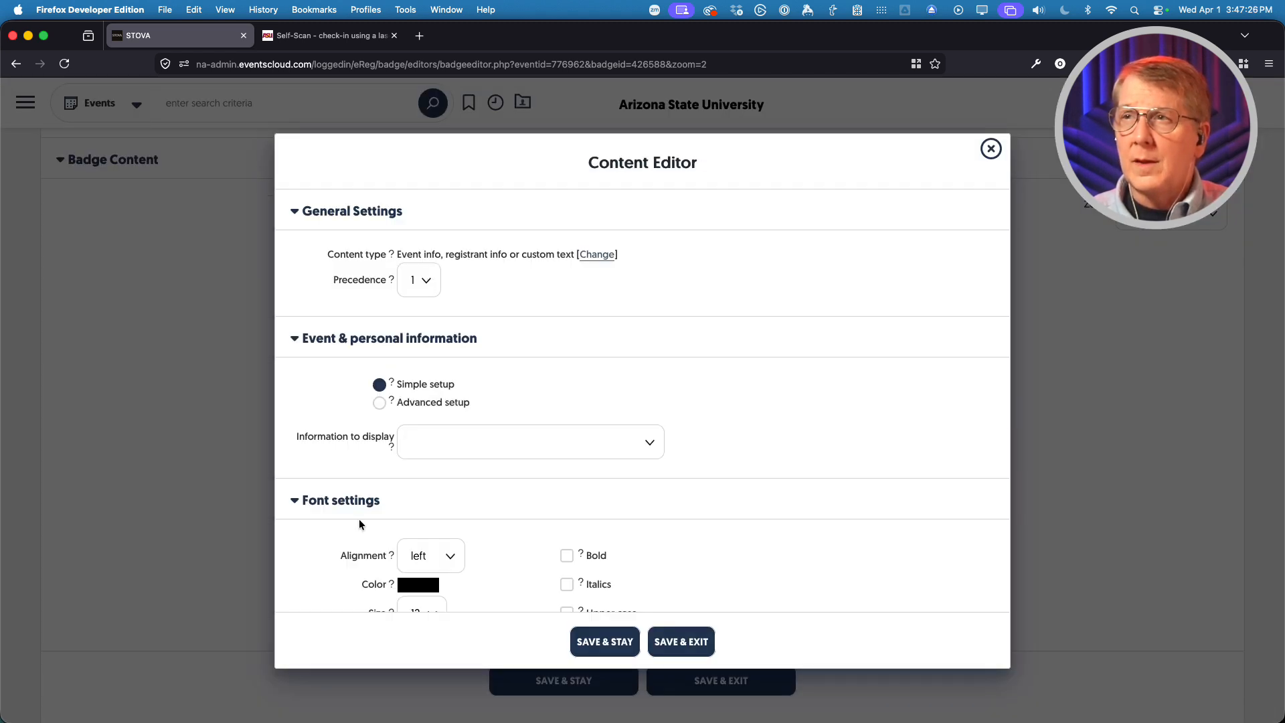
{"action": "scroll", "coordinate": [335, 508], "scroll_direction": "down", "scroll_amount": 3}
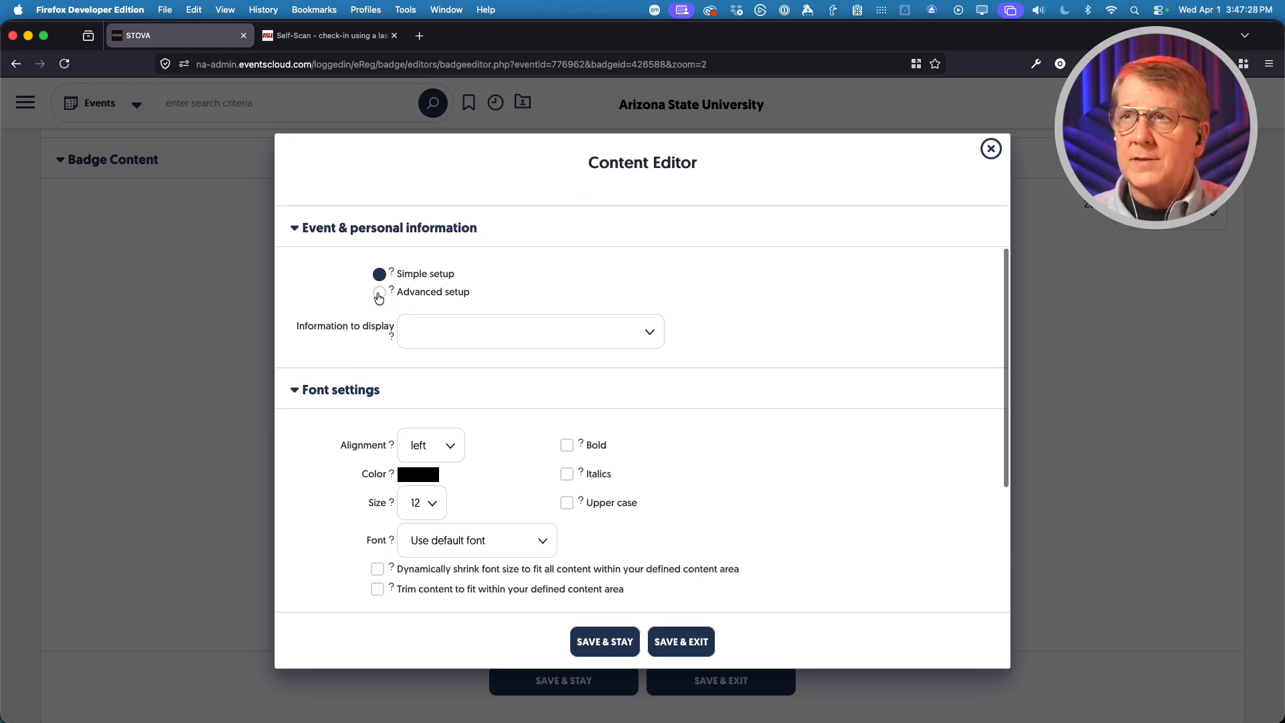
{"action": "left_click", "coordinate": [379, 298]}
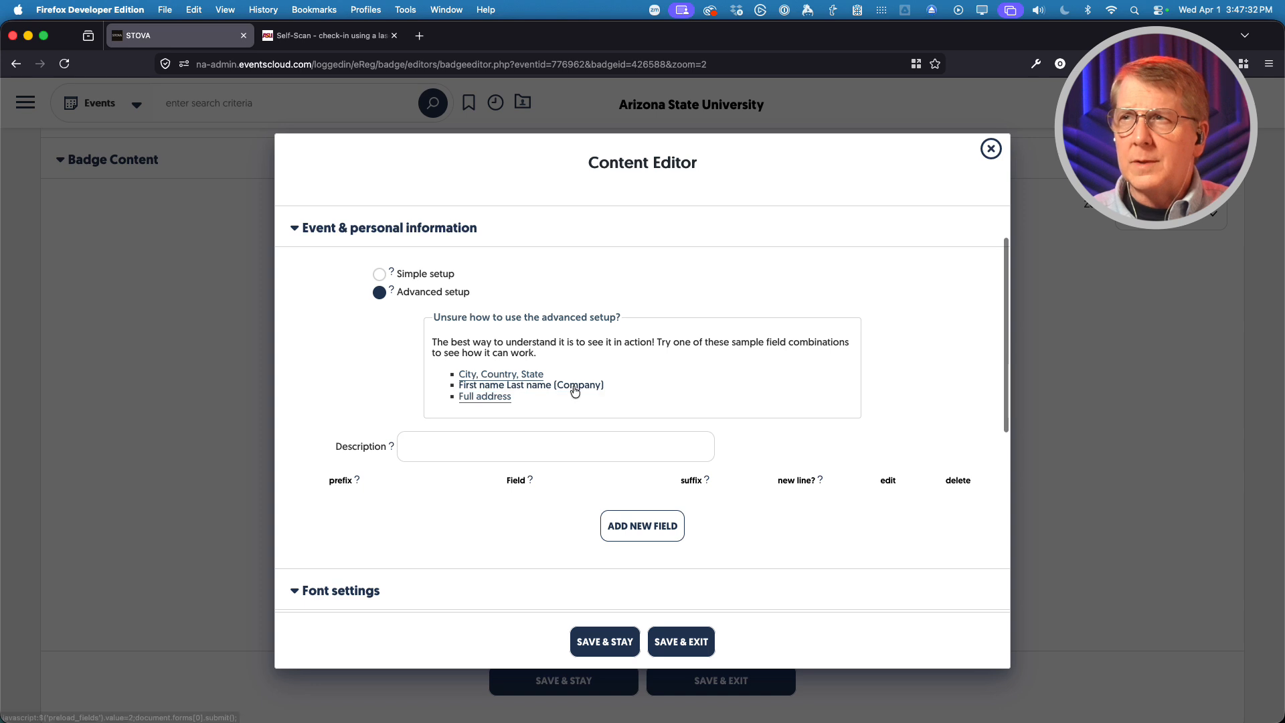
- Add two field rows to the advanced text content and set the first row to First Name
{"action": "scroll", "coordinate": [483, 516], "scroll_direction": "down", "scroll_amount": 1}
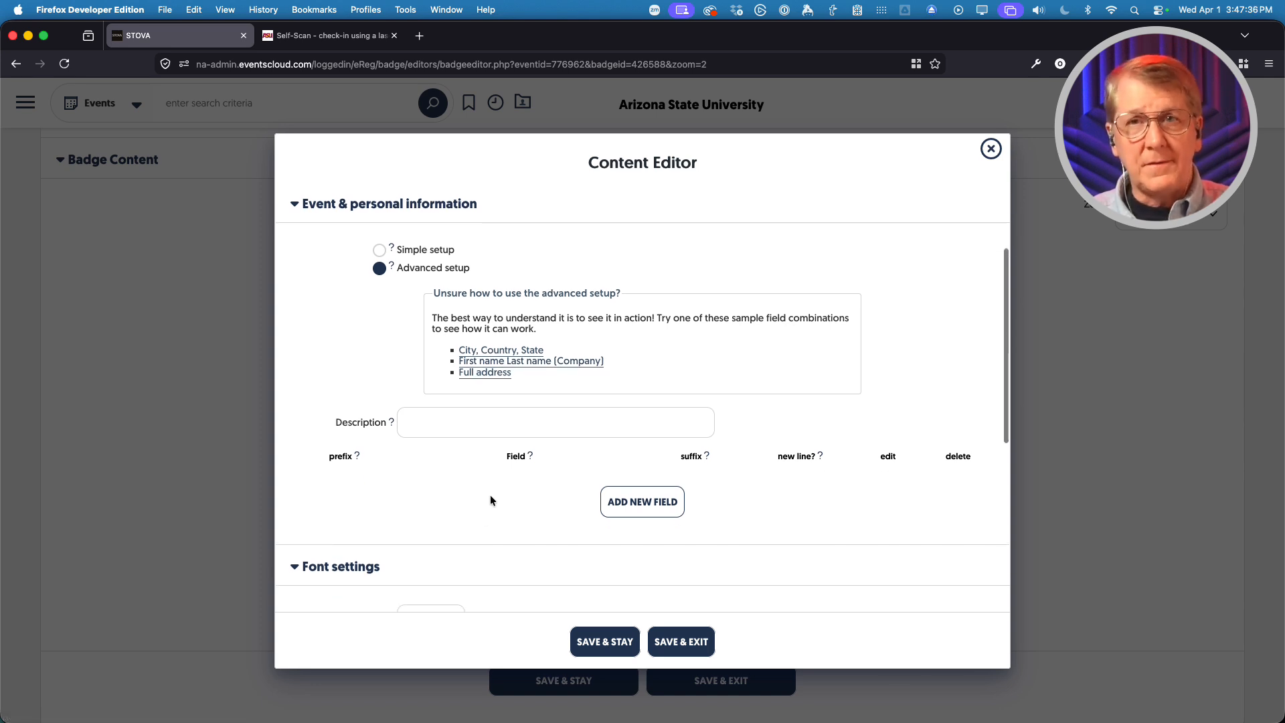
{"action": "left_click", "coordinate": [636, 506]}
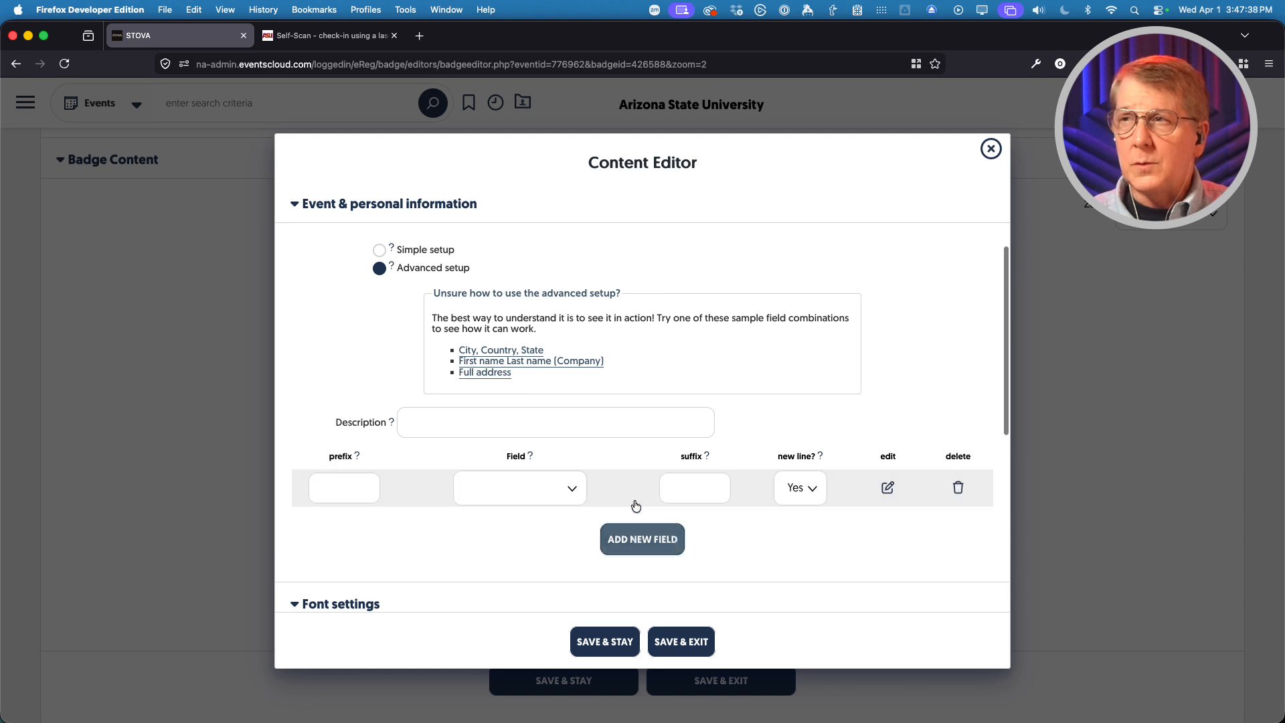
{"action": "left_click", "coordinate": [633, 549]}
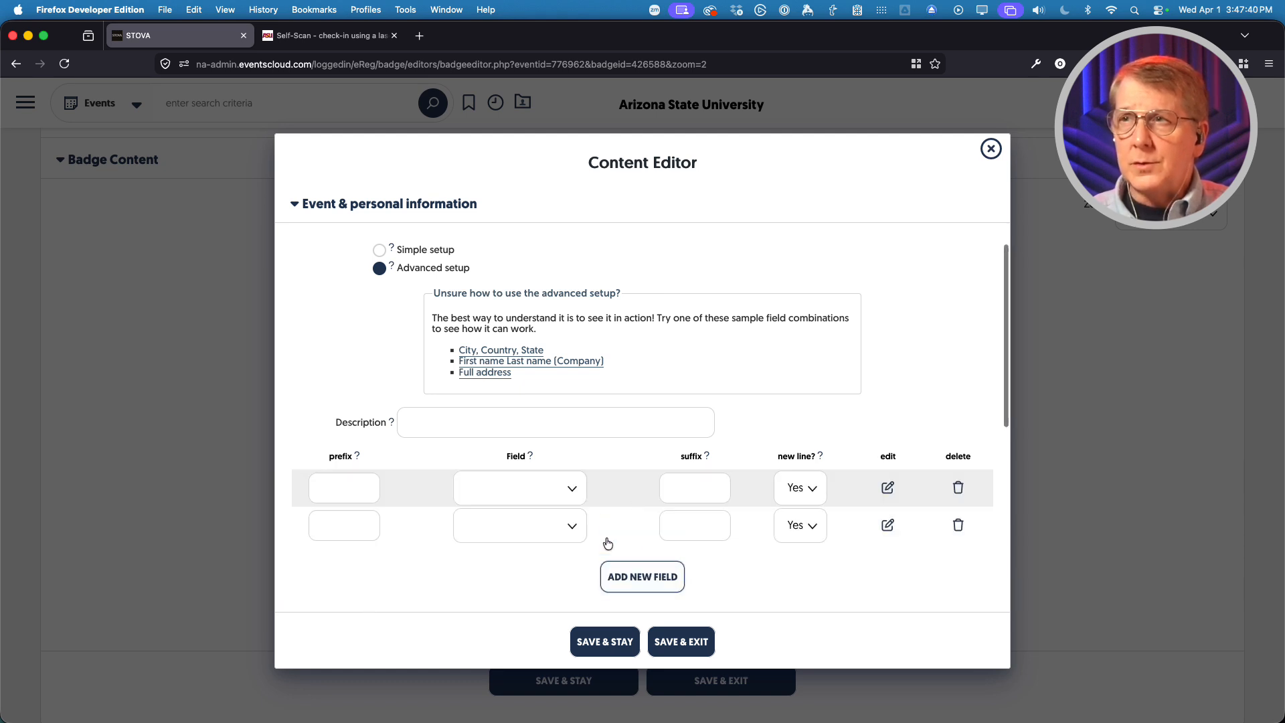
{"action": "scroll", "coordinate": [406, 540], "scroll_direction": "down", "scroll_amount": 2}
{"action": "left_click", "coordinate": [572, 443]}
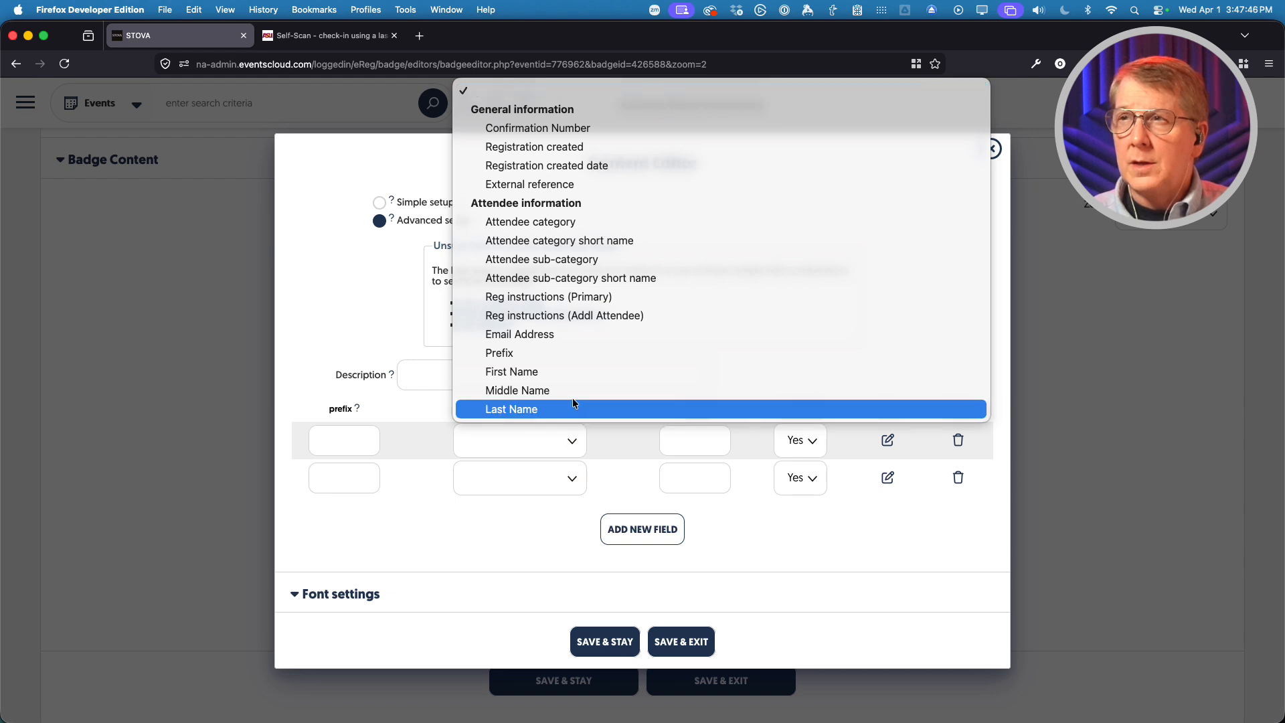
{"action": "left_click", "coordinate": [561, 372]}
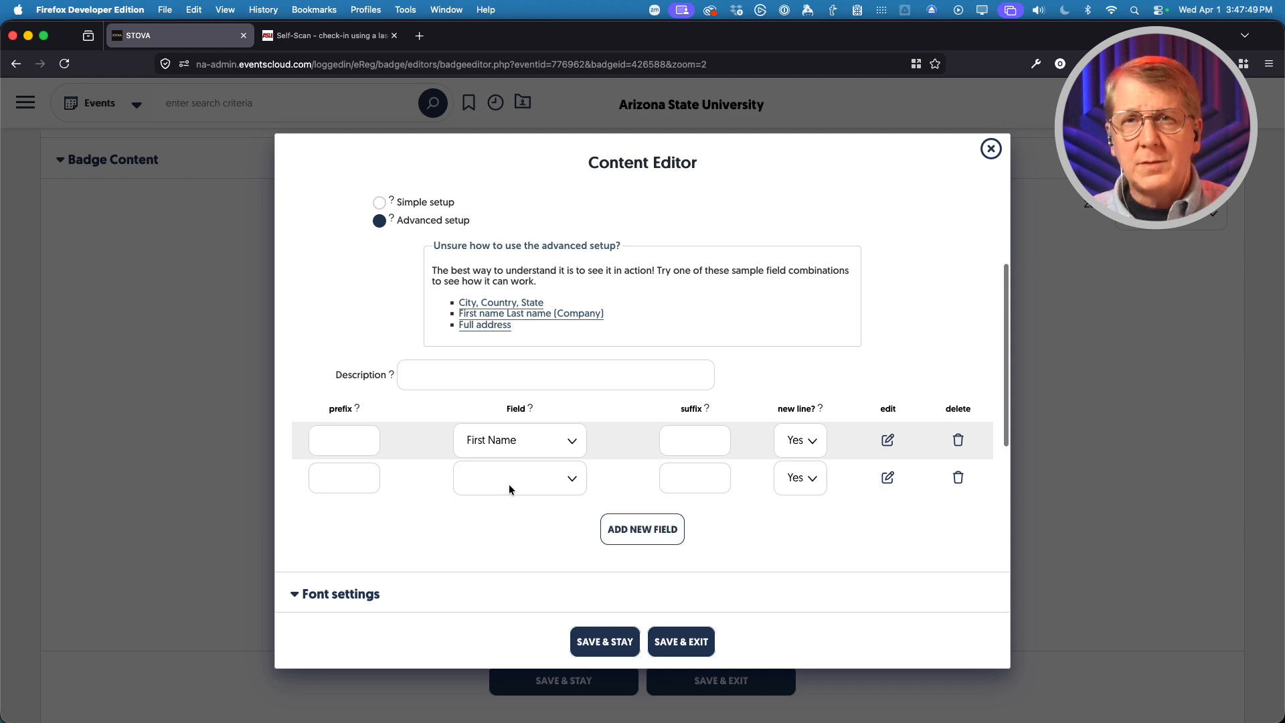
- Set the second field row to Last Name and turn off the new line option for both name rows
{"action": "left_click", "coordinate": [559, 483]}
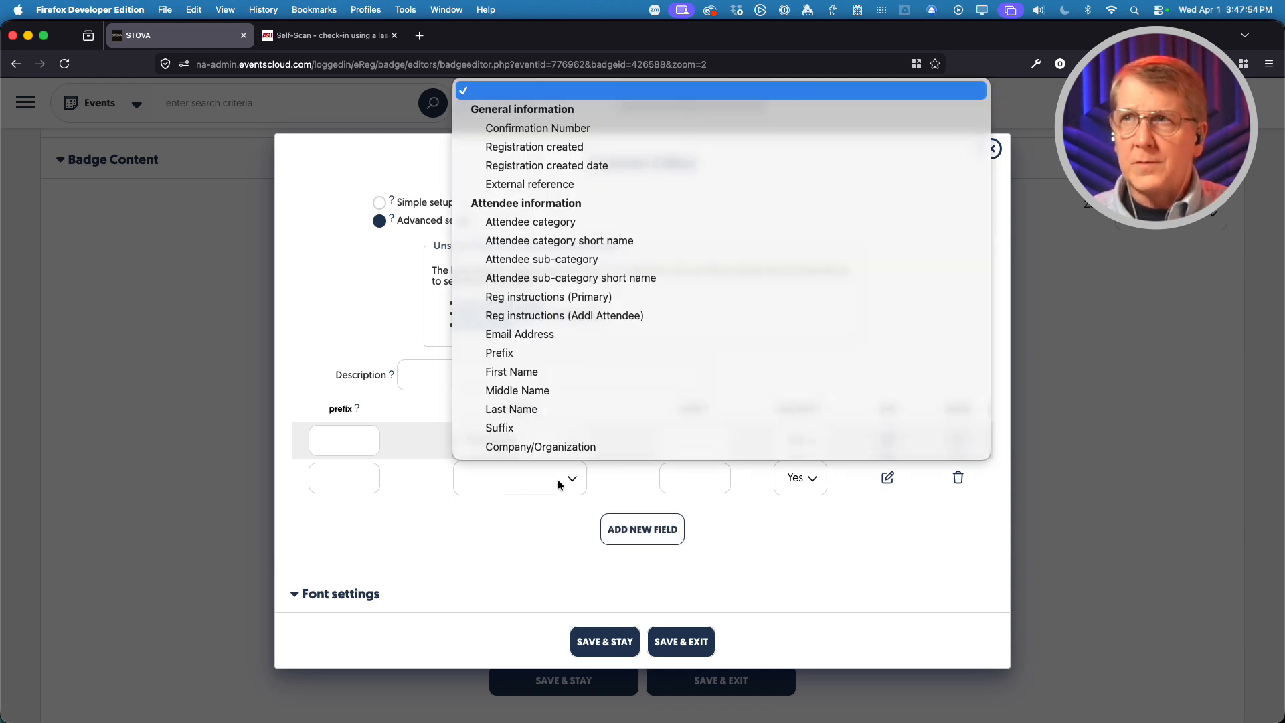
{"action": "left_click", "coordinate": [543, 409]}
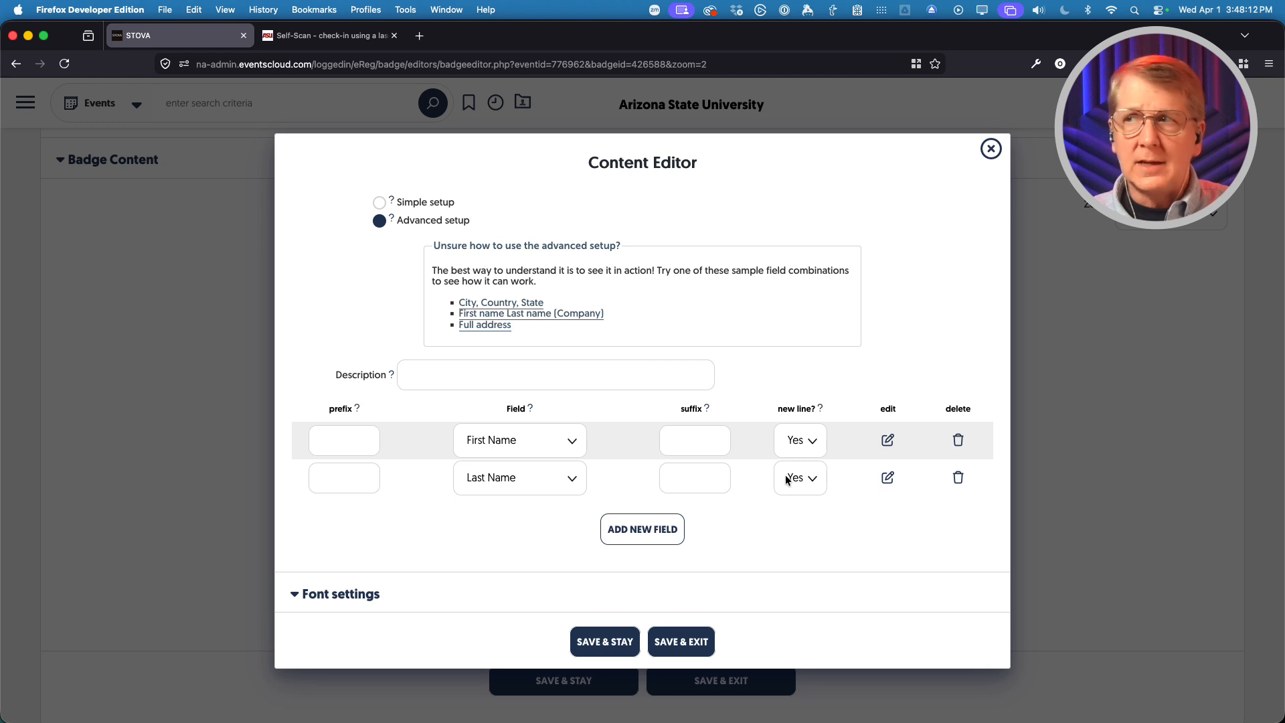
{"action": "left_click", "coordinate": [795, 444]}
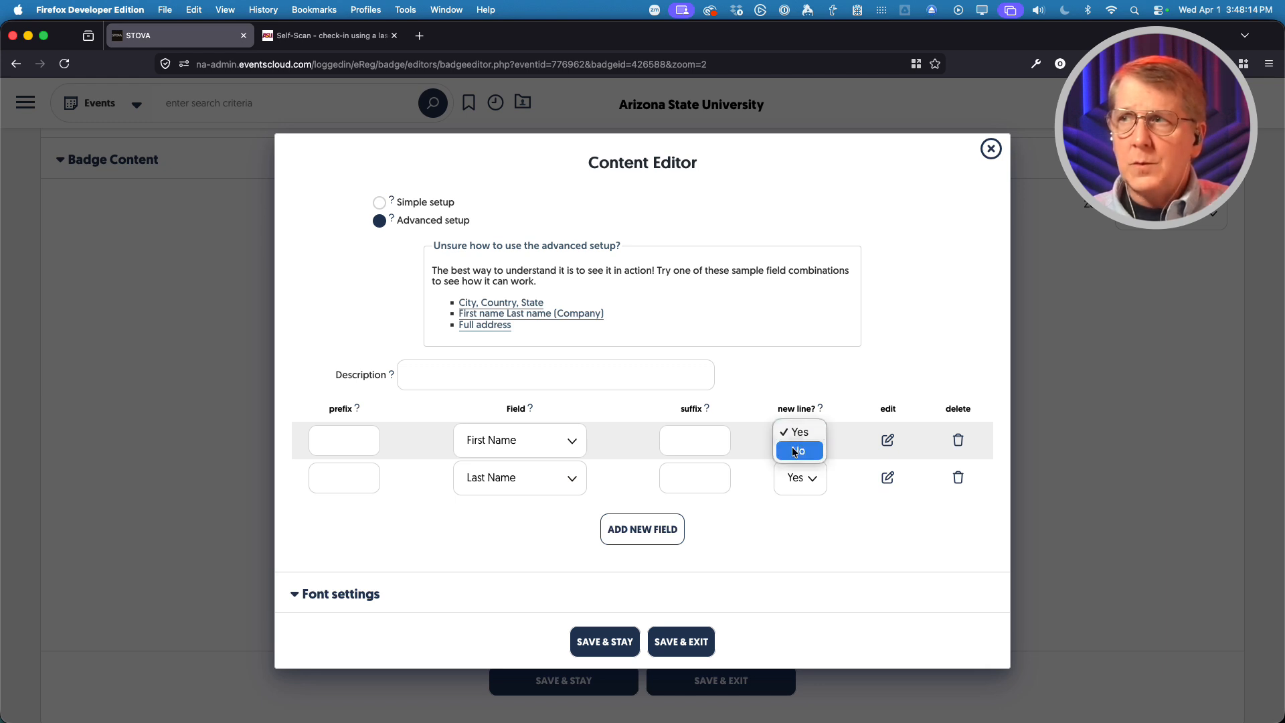
{"action": "left_click", "coordinate": [794, 452]}
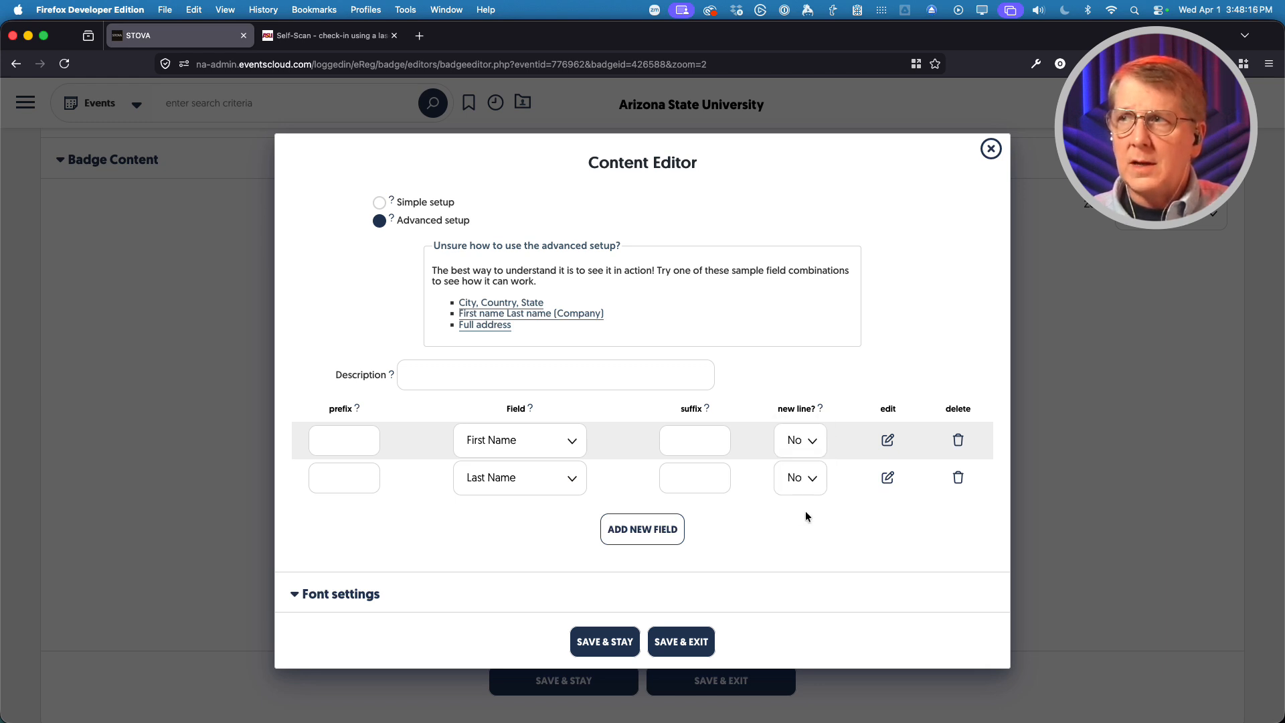
- Format the first and last name text as centered, size 18 and bold
{"action": "scroll", "coordinate": [765, 508], "scroll_direction": "down", "scroll_amount": 3}
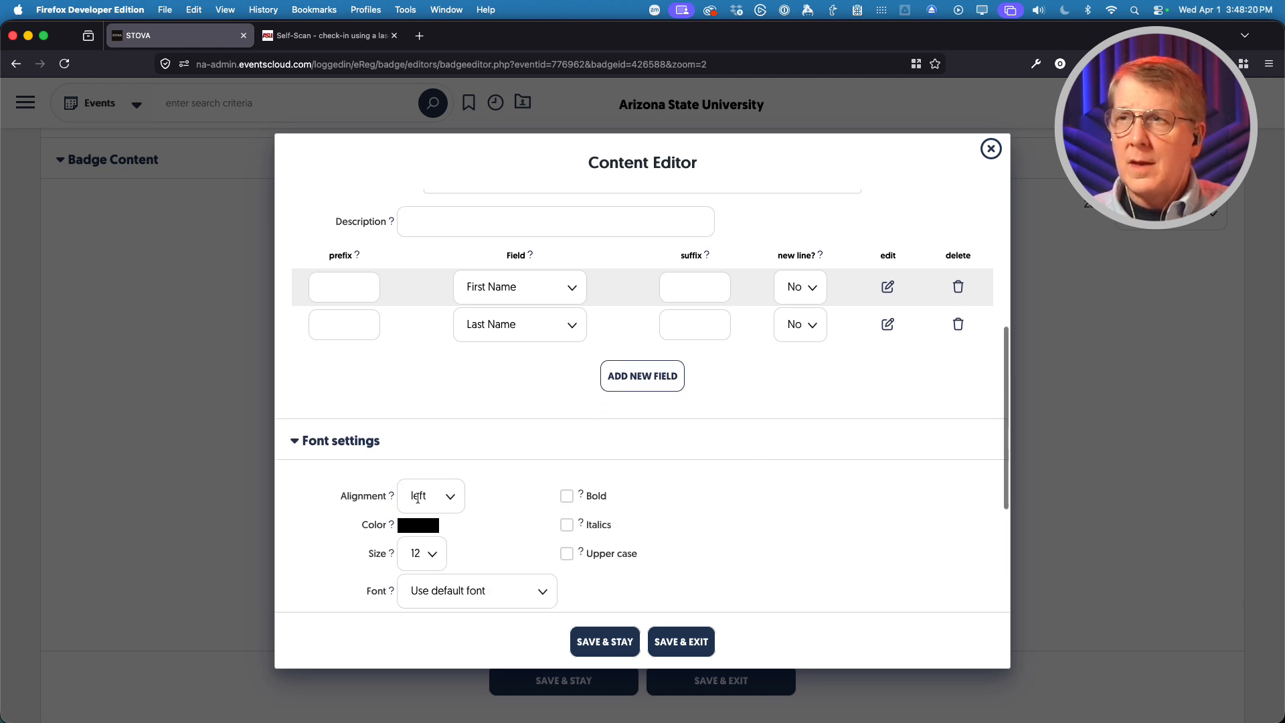
{"action": "left_click", "coordinate": [417, 498]}
{"action": "left_click", "coordinate": [418, 509]}
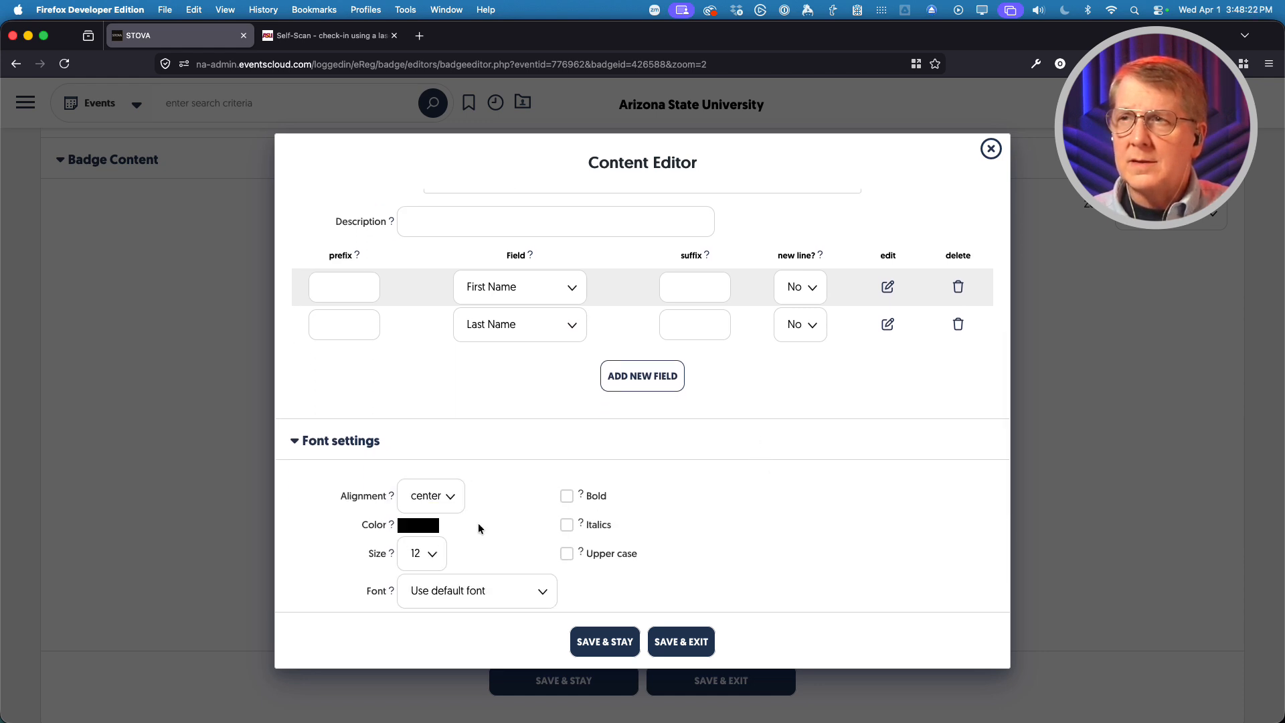
{"action": "left_click", "coordinate": [432, 554]}
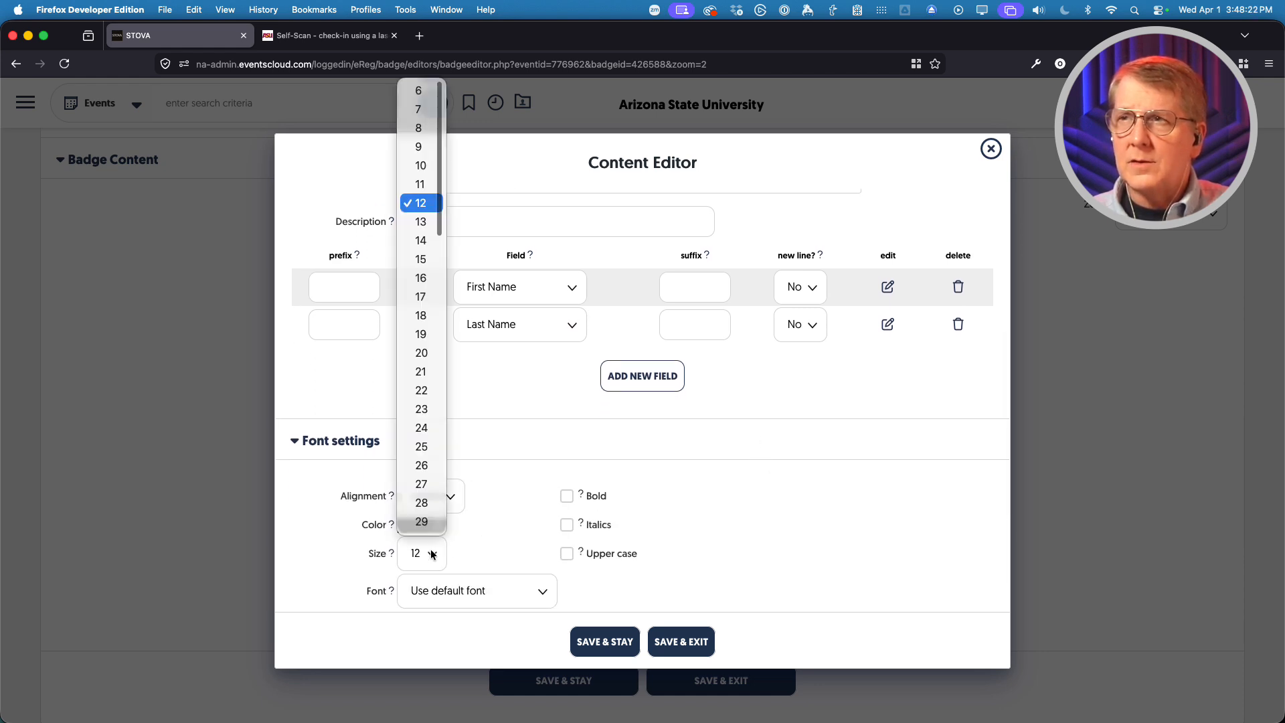
{"action": "left_click", "coordinate": [434, 316]}
{"action": "left_click", "coordinate": [566, 496]}
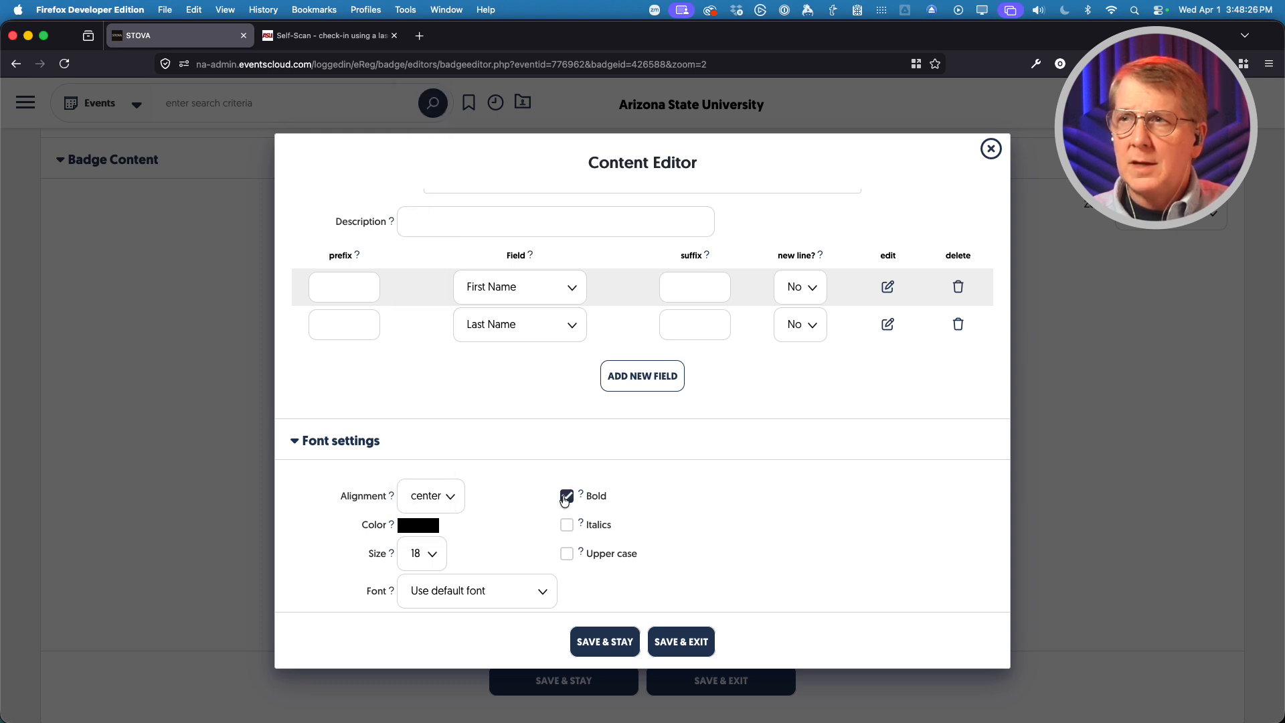
- Review the name content's other settings and visibility filters, and save it and exit its editor
{"action": "scroll", "coordinate": [545, 529], "scroll_direction": "down", "scroll_amount": 1}
{"action": "scroll", "coordinate": [545, 532], "scroll_direction": "down", "scroll_amount": 4}
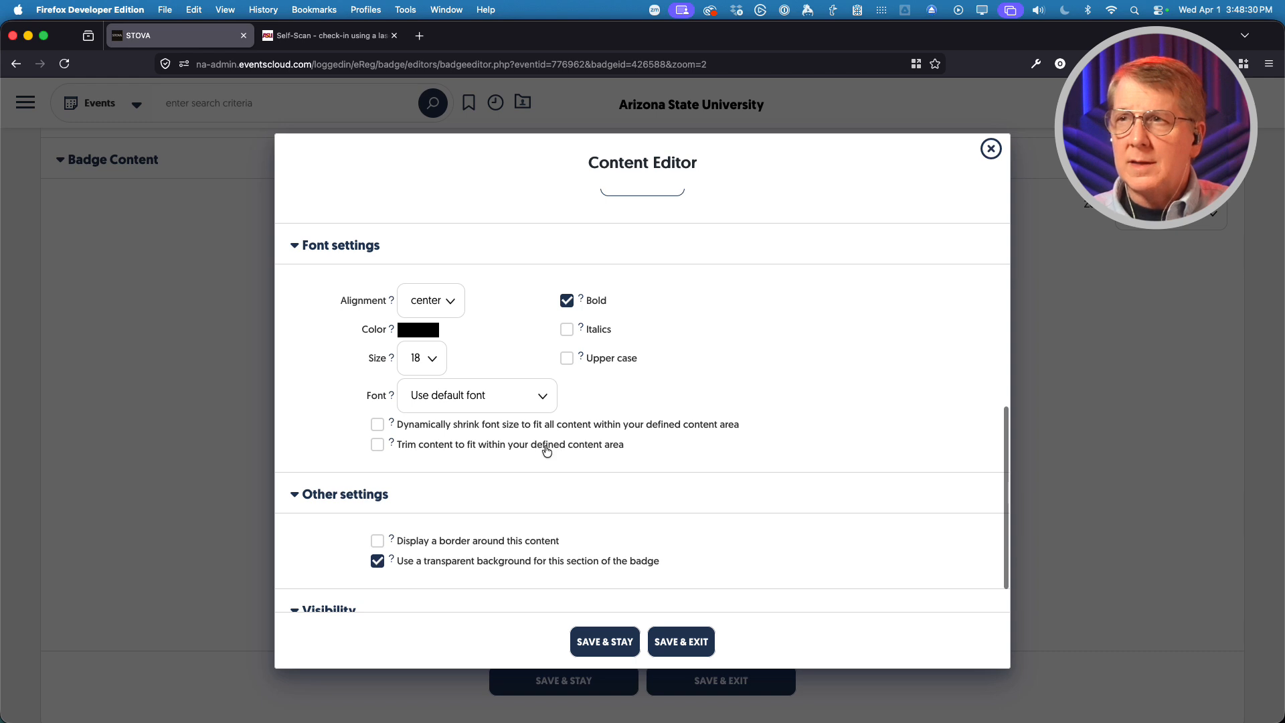
{"action": "scroll", "coordinate": [562, 443], "scroll_direction": "down", "scroll_amount": 5}
{"action": "scroll", "coordinate": [533, 540], "scroll_direction": "down", "scroll_amount": 1}
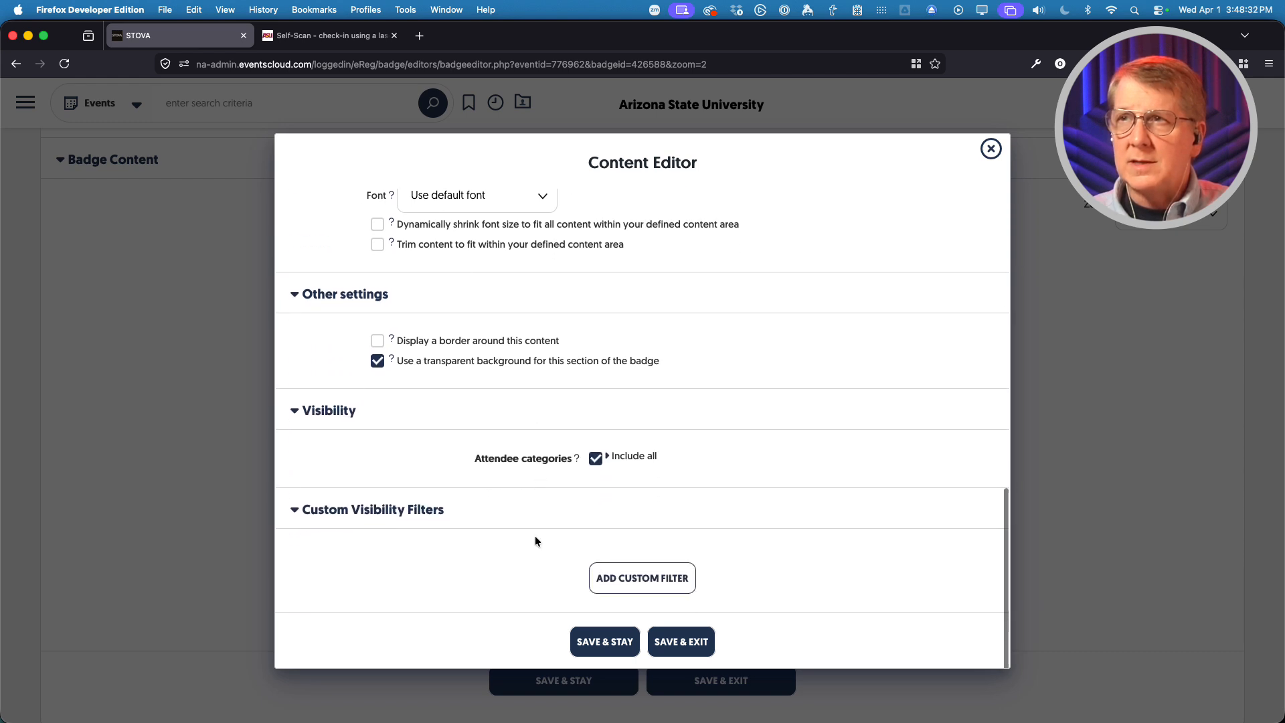
{"action": "left_click", "coordinate": [680, 648]}
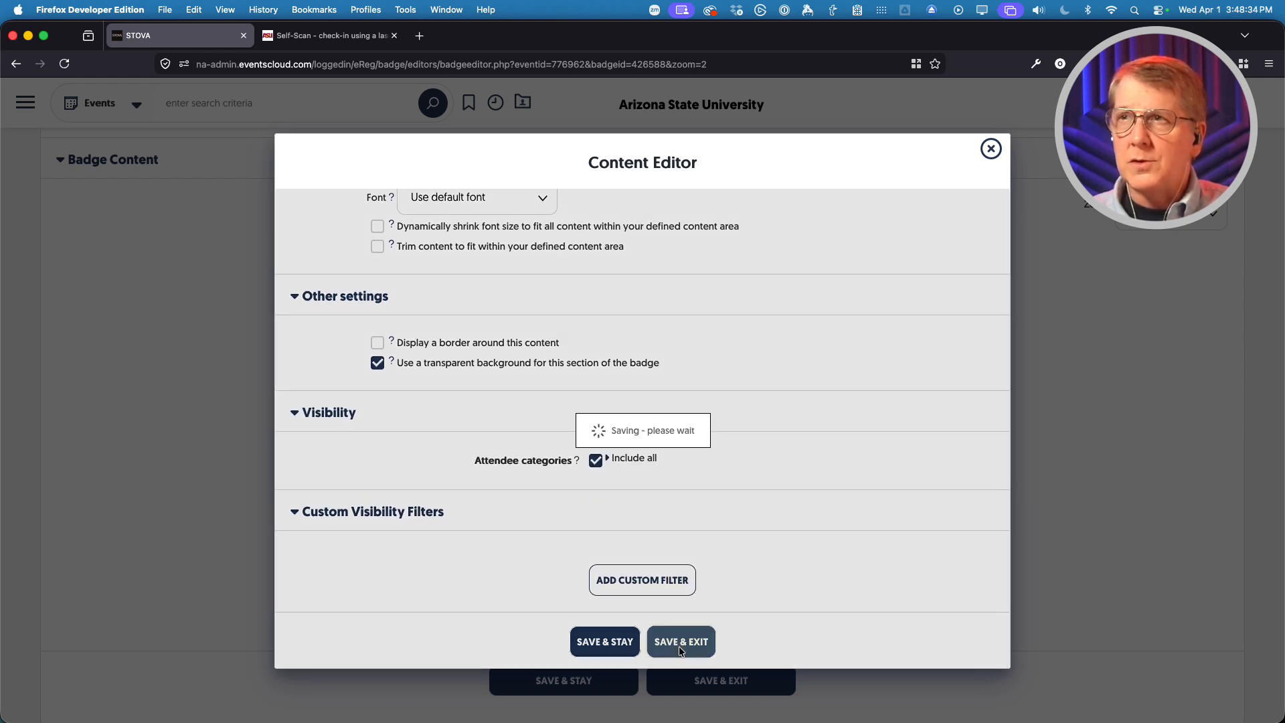
- Place the name below the Event name at left 10, top 99 px, widen it to about 261 px, and save, staying in the editor
{"action": "scroll", "coordinate": [638, 551], "scroll_direction": "down", "scroll_amount": 7}
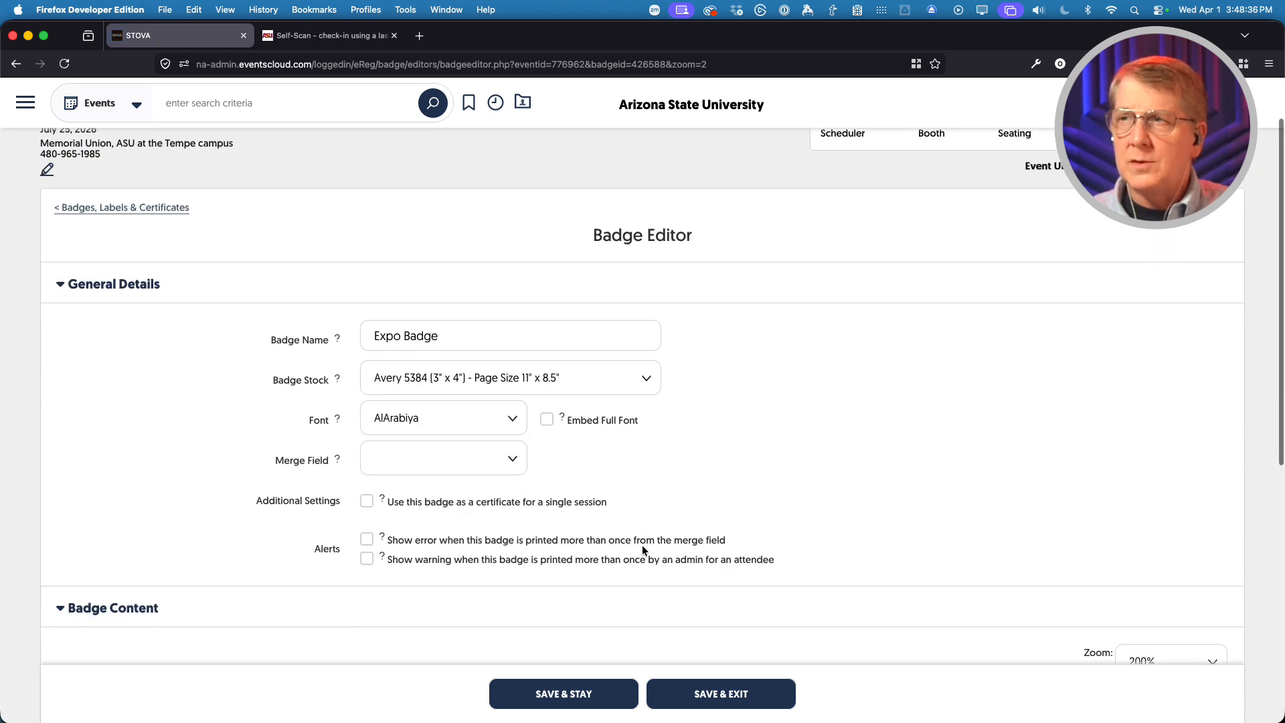
{"action": "left_click_drag", "start_coordinate": [532, 418], "coordinate": [516, 527]}
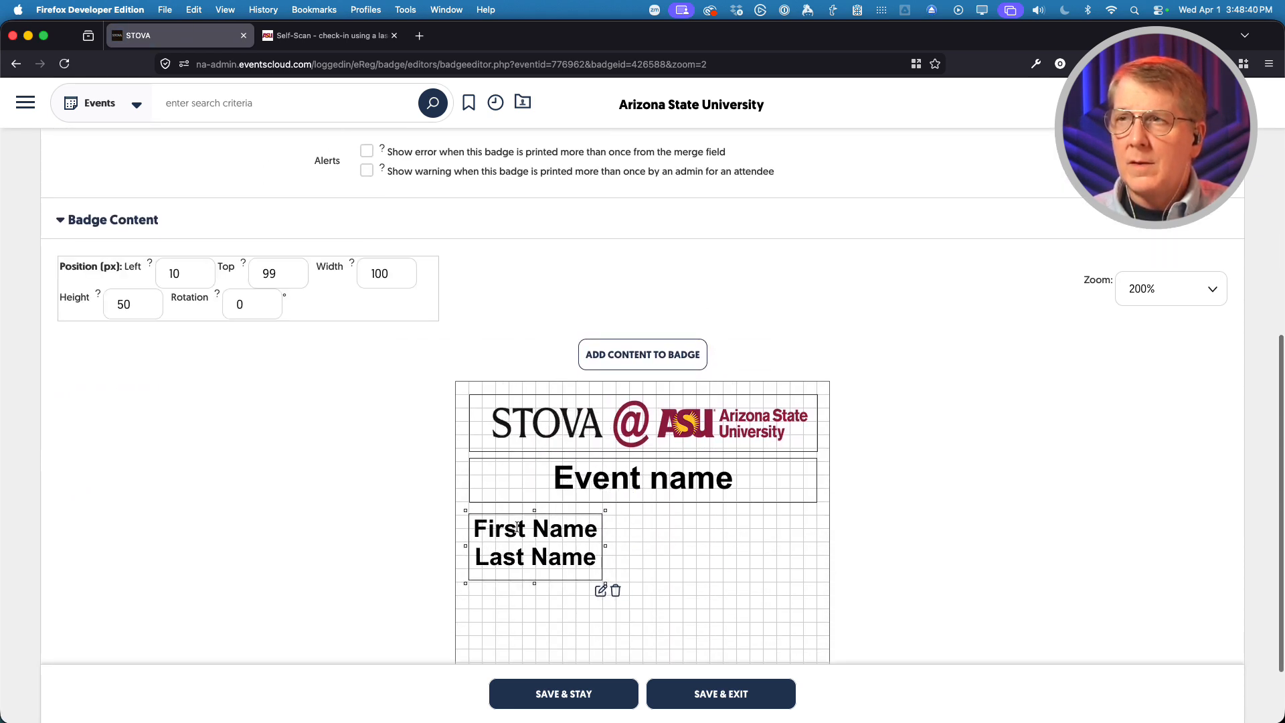
{"action": "left_click_drag", "start_coordinate": [604, 549], "coordinate": [821, 554]}
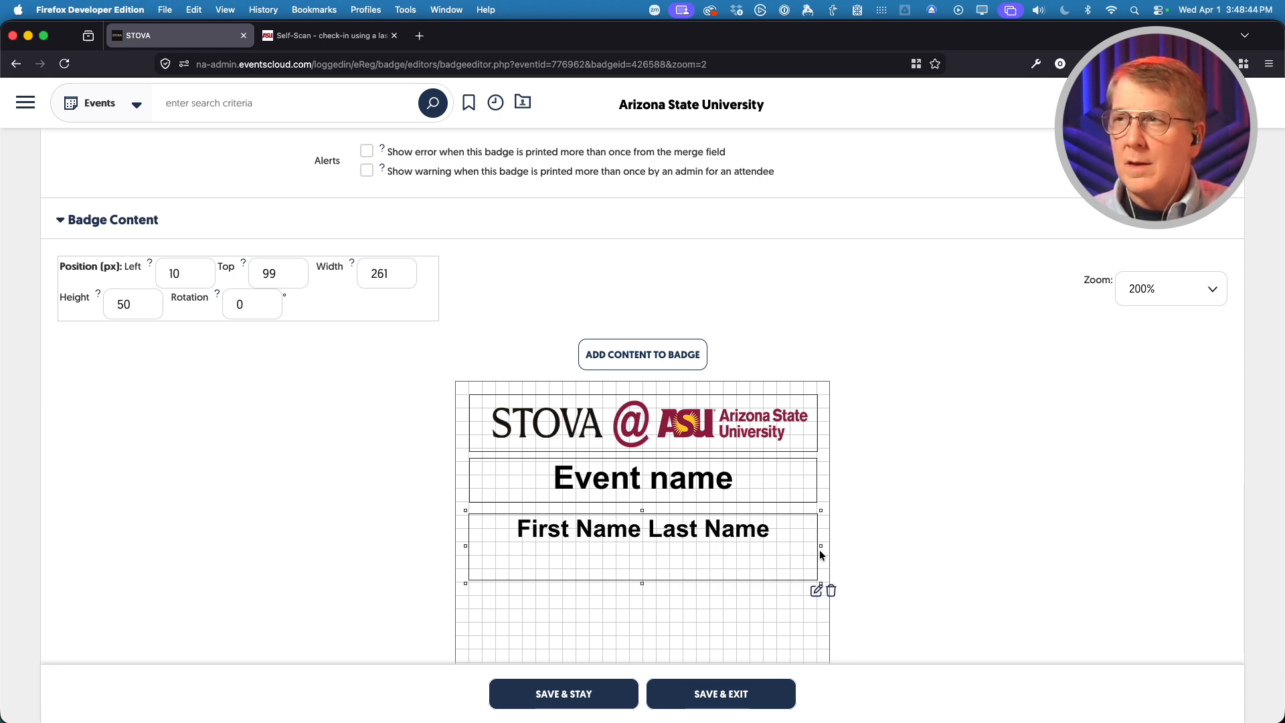
{"action": "scroll", "coordinate": [363, 504], "scroll_direction": "down", "scroll_amount": 2}
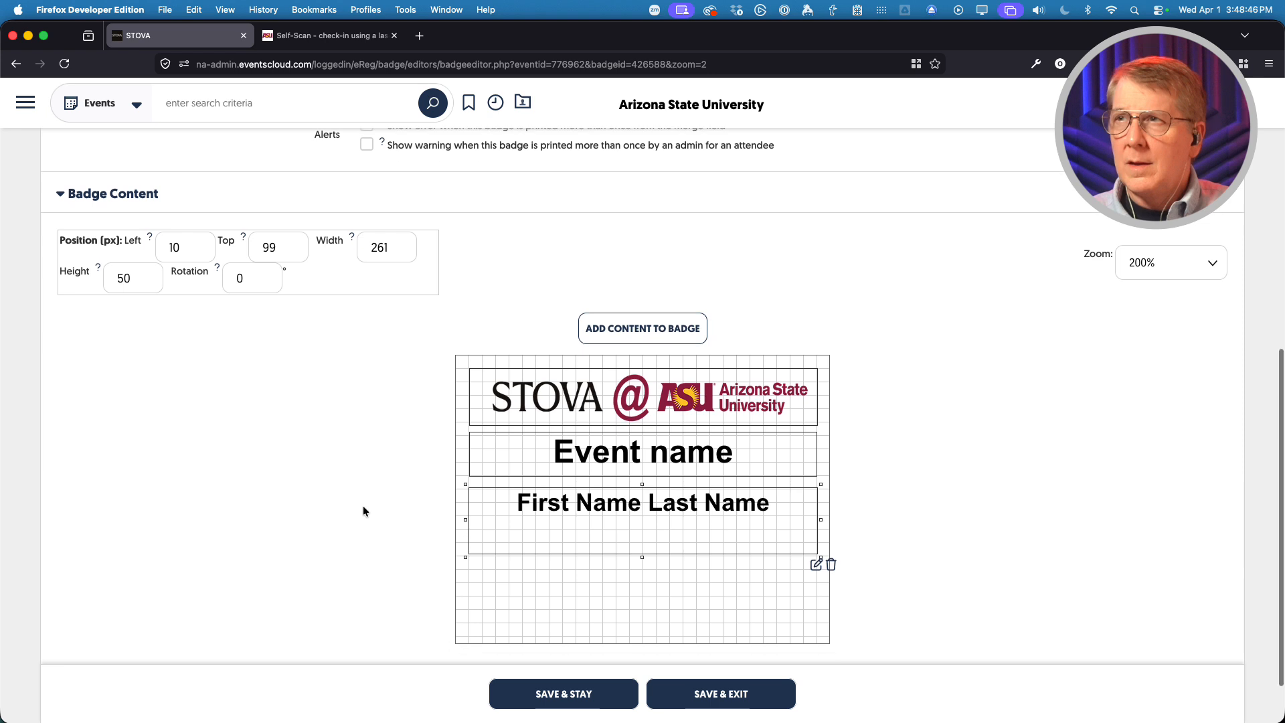
{"action": "left_click", "coordinate": [550, 695]}
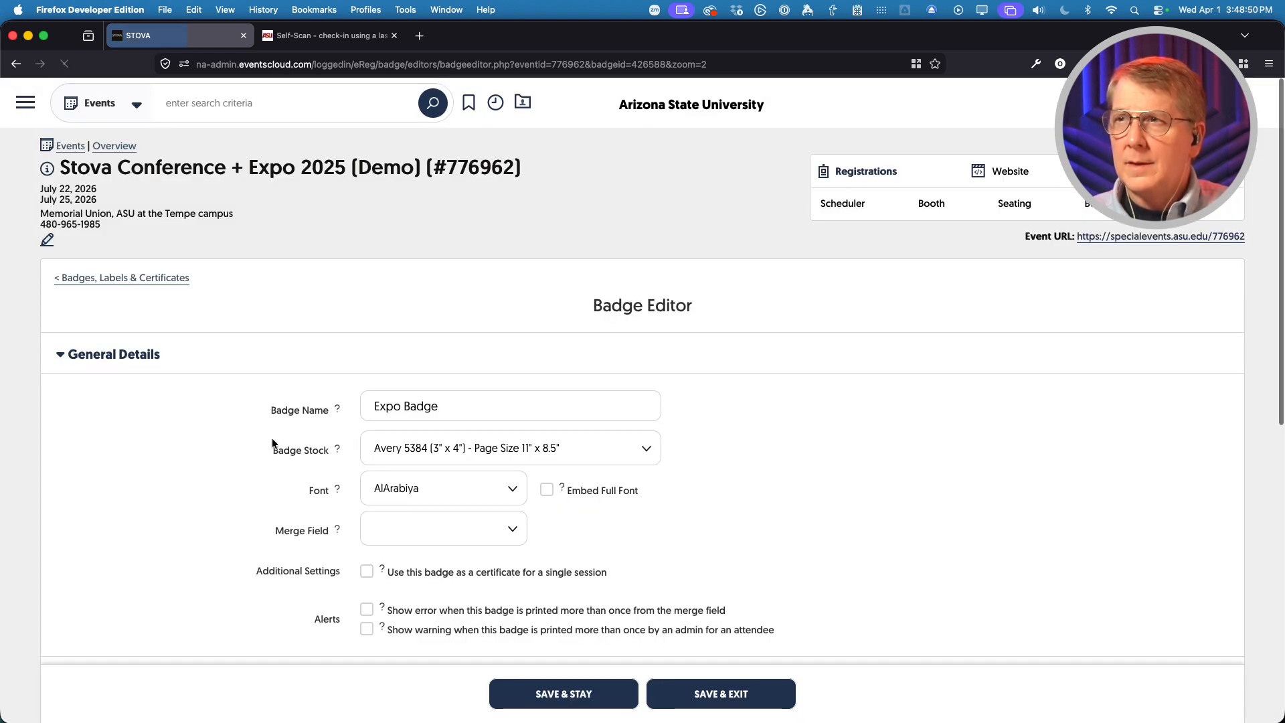
- Add another Event info, registrant info or custom text item to the badge that displays Company/Organization
{"action": "scroll", "coordinate": [287, 447], "scroll_direction": "down", "scroll_amount": 4}
{"action": "scroll", "coordinate": [296, 450], "scroll_direction": "down", "scroll_amount": 5}
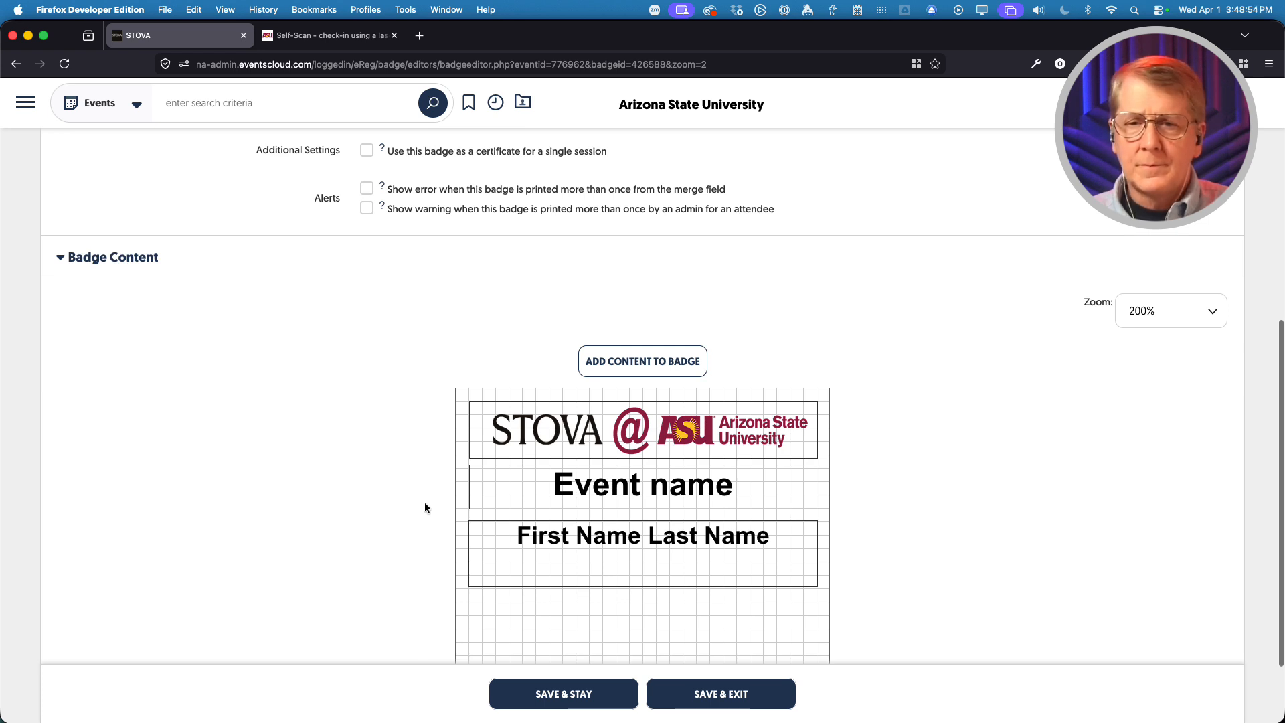
{"action": "scroll", "coordinate": [431, 502], "scroll_direction": "down", "scroll_amount": 2}
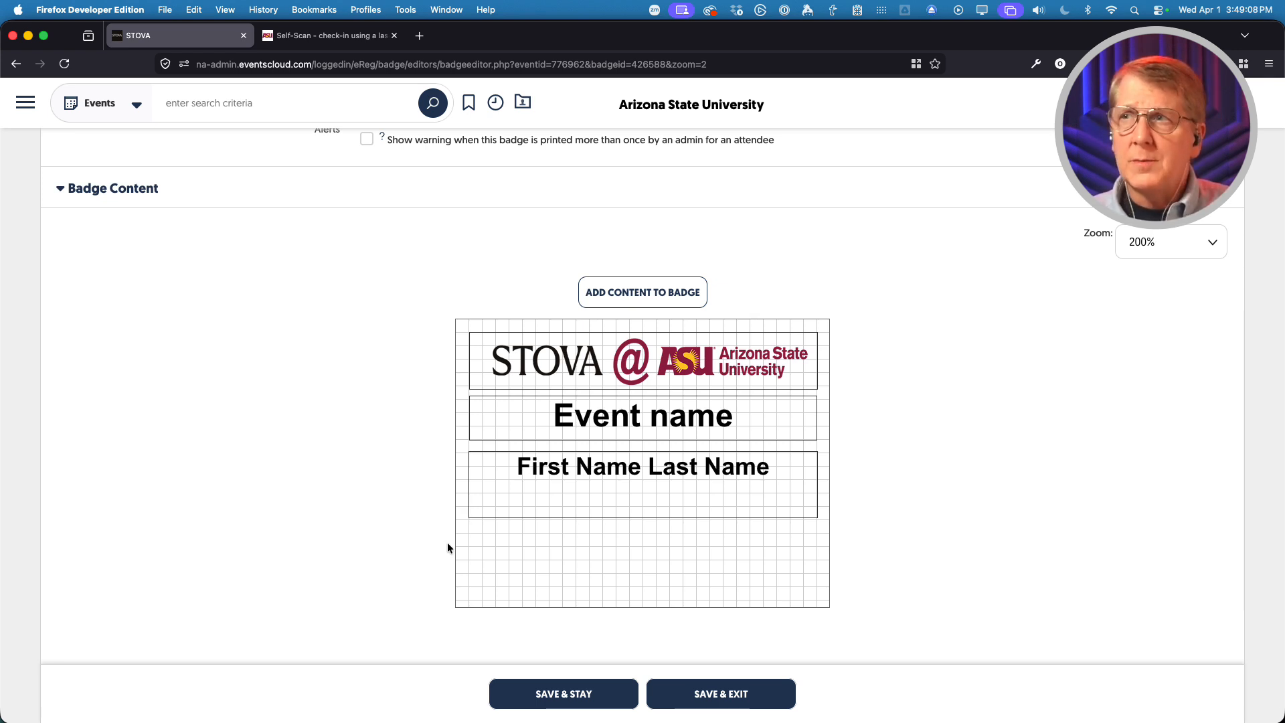
{"action": "scroll", "coordinate": [448, 542], "scroll_direction": "up", "scroll_amount": 3}
{"action": "left_click", "coordinate": [624, 395]}
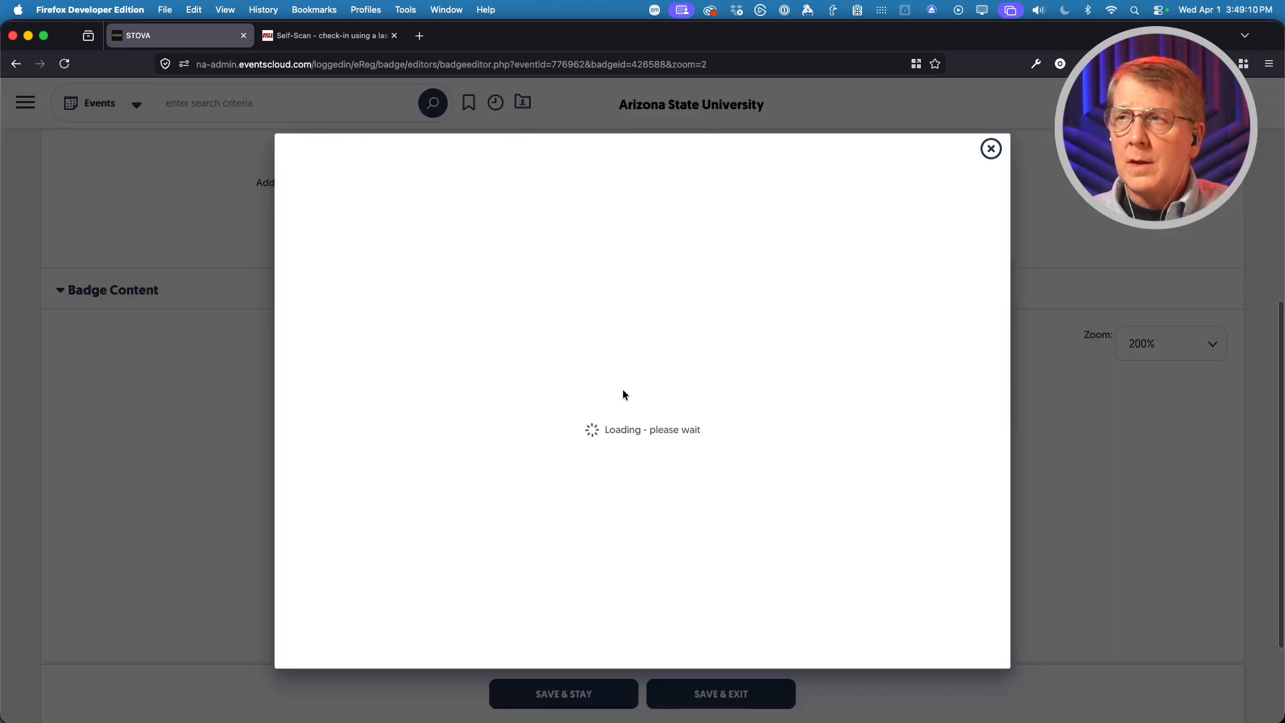
{"action": "left_click", "coordinate": [422, 275]}
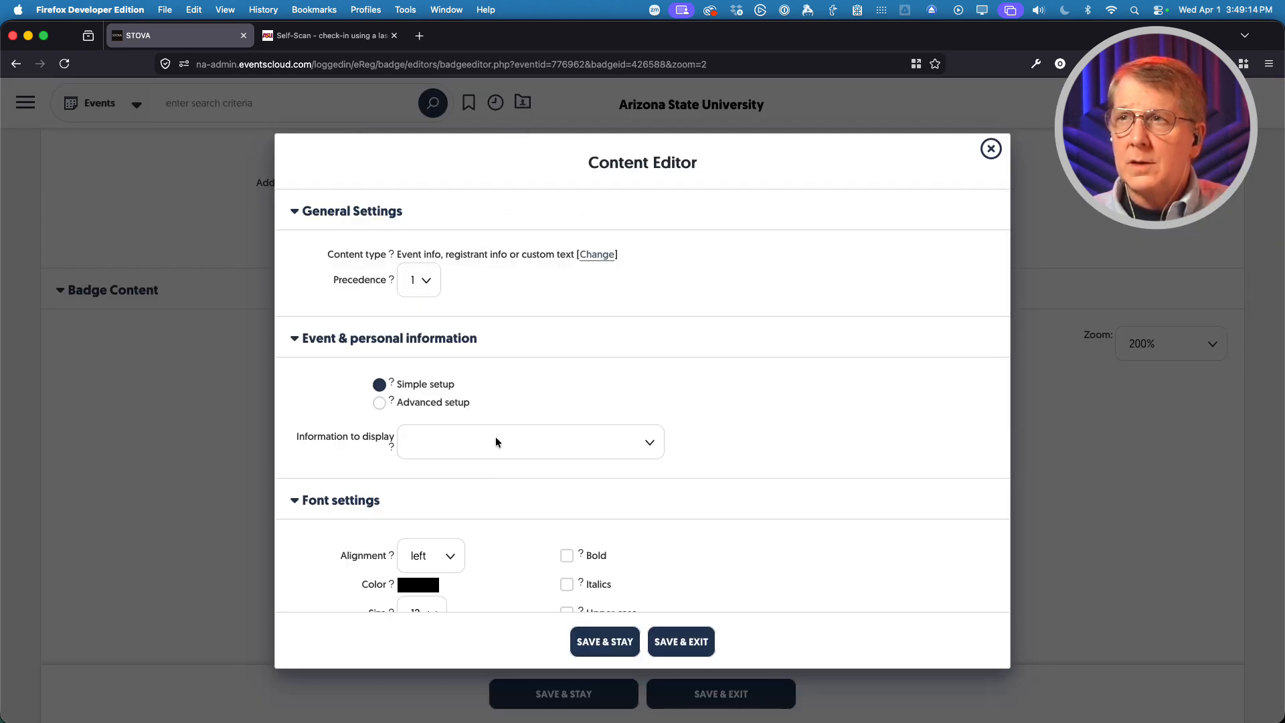
{"action": "left_click", "coordinate": [587, 442]}
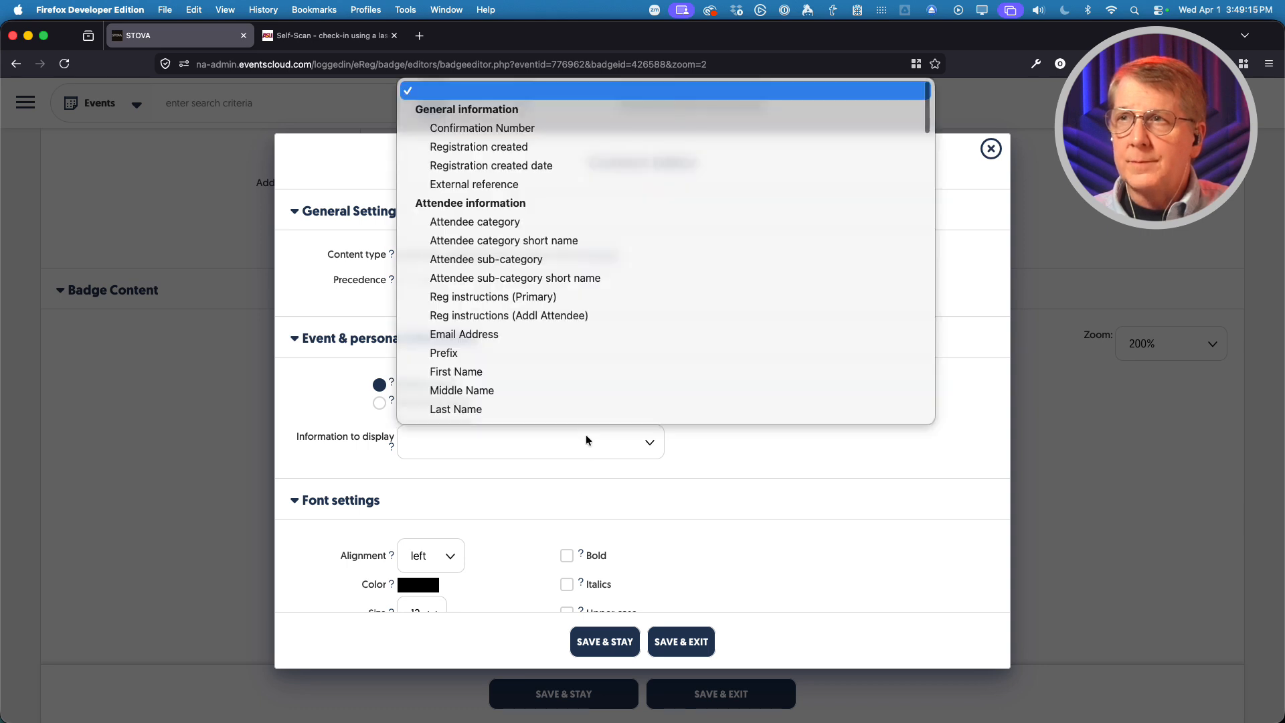
{"action": "scroll", "coordinate": [567, 359], "scroll_direction": "down", "scroll_amount": 3}
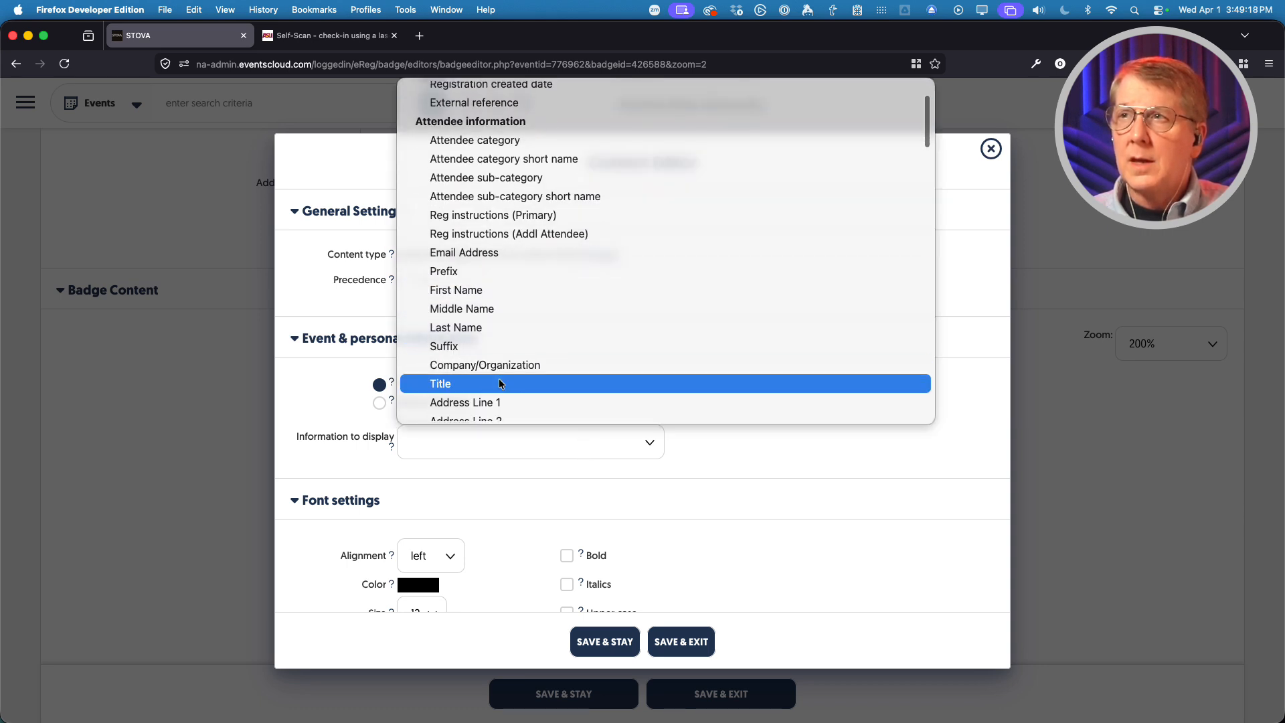
{"action": "left_click", "coordinate": [499, 369]}
- Format the Company/Organization text as centered, size 14, bold and italic
{"action": "scroll", "coordinate": [340, 463], "scroll_direction": "down", "scroll_amount": 5}
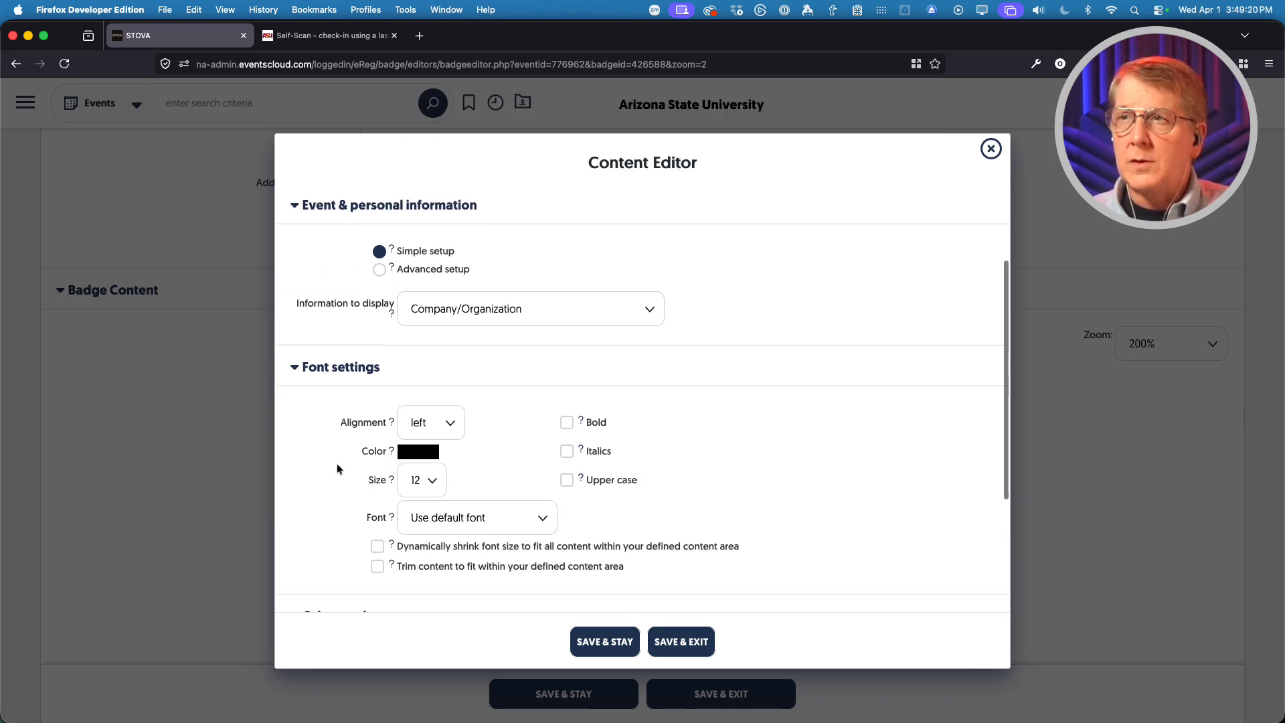
{"action": "left_click", "coordinate": [450, 394]}
{"action": "left_click", "coordinate": [447, 402]}
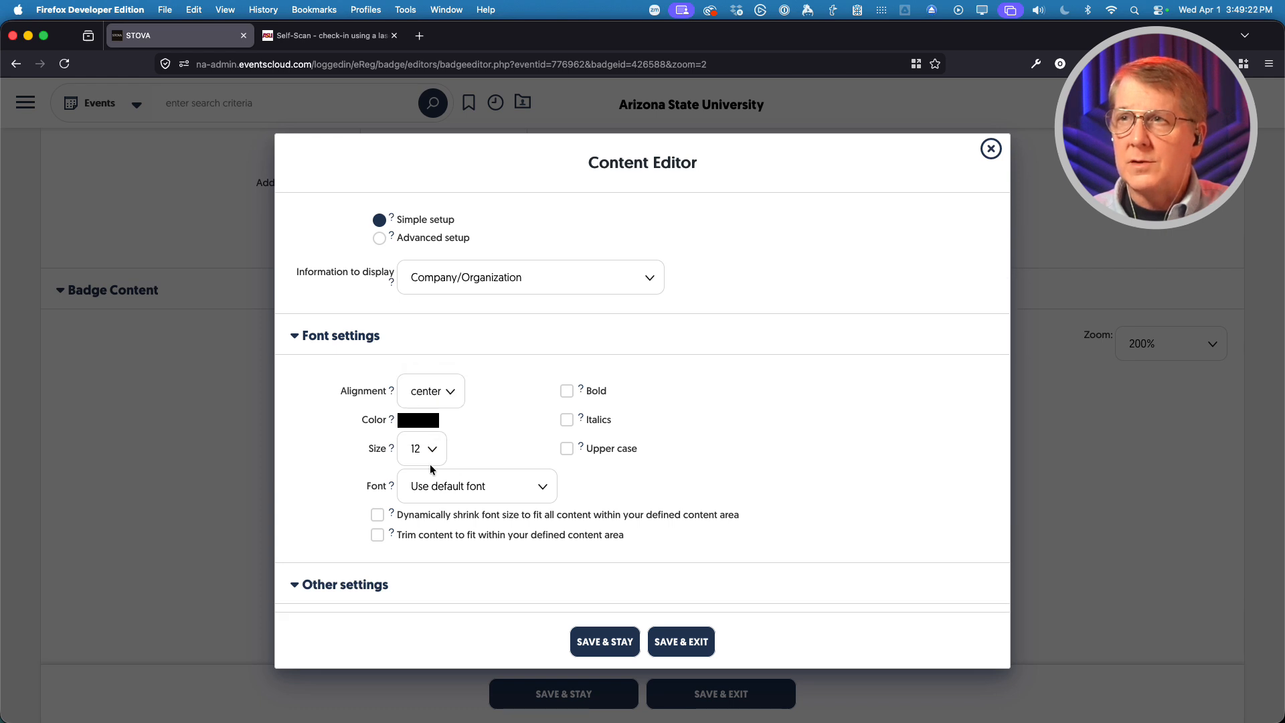
{"action": "left_click", "coordinate": [434, 454]}
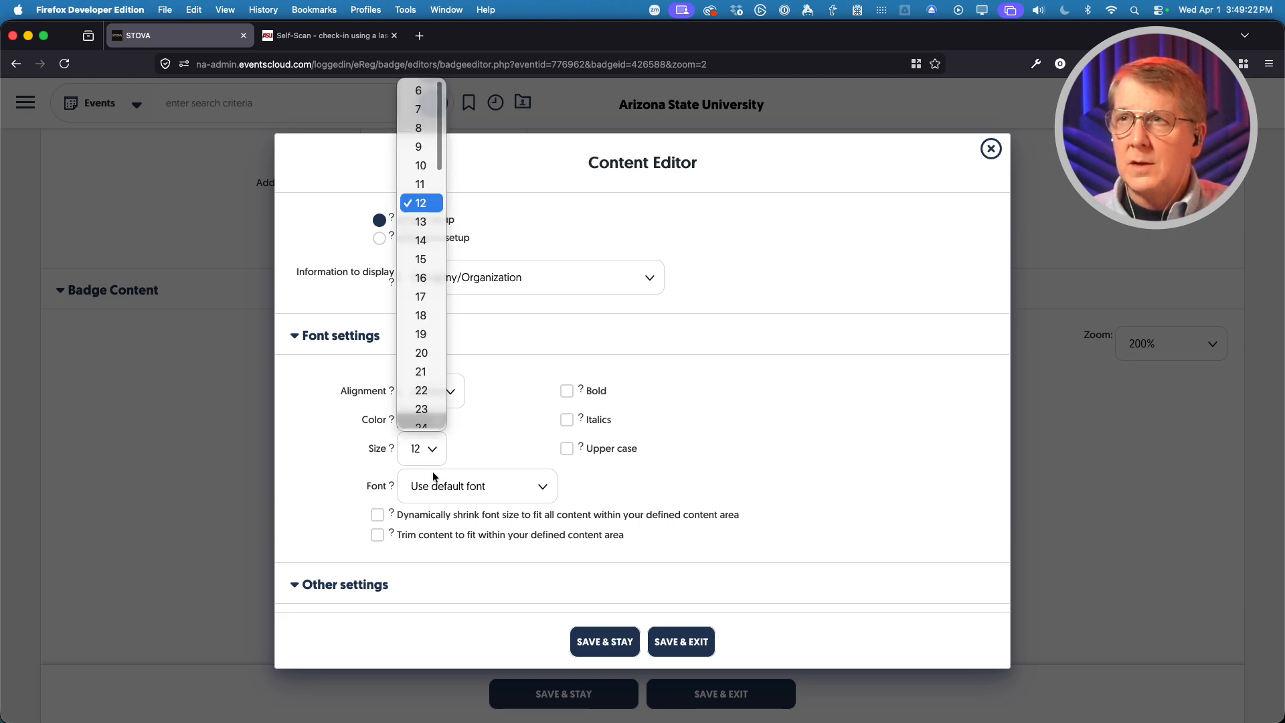
{"action": "left_click", "coordinate": [421, 241]}
{"action": "left_click", "coordinate": [567, 392]}
{"action": "left_click", "coordinate": [566, 422]}
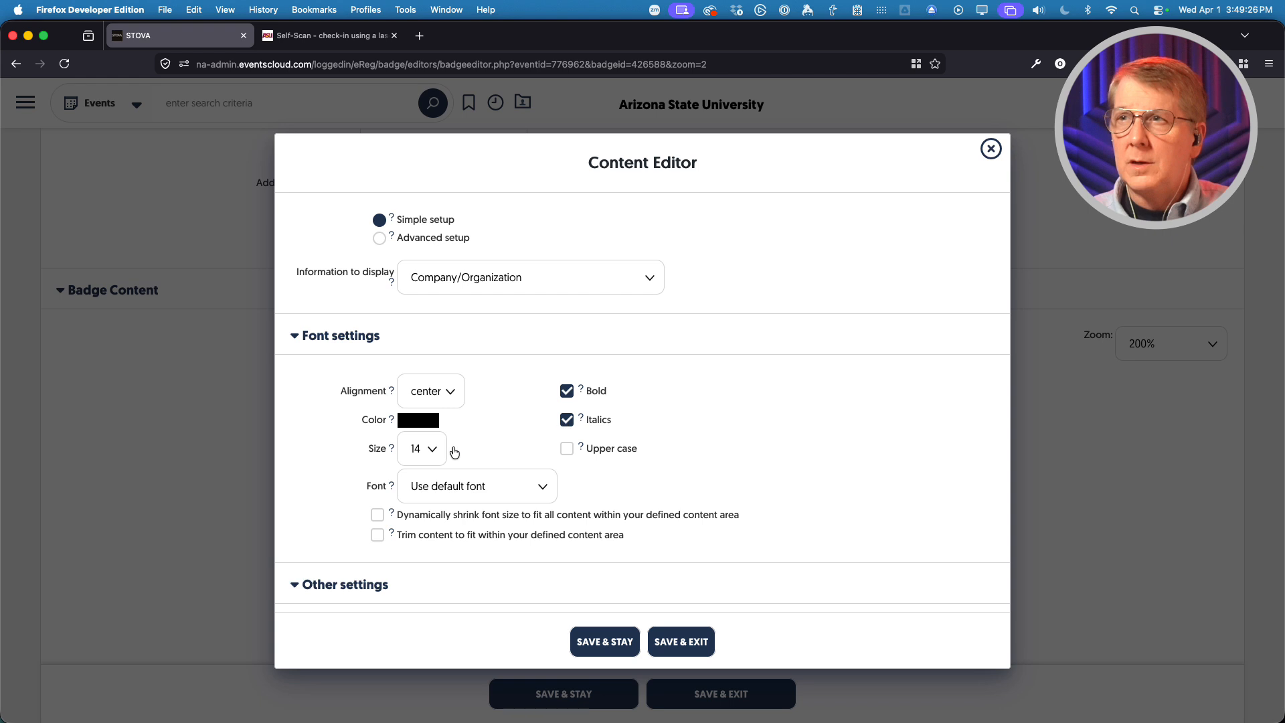
- Make the Company/Organization font shrink dynamically to fit its content area, and save the content and exit its editor
{"action": "scroll", "coordinate": [327, 495], "scroll_direction": "down", "scroll_amount": 1}
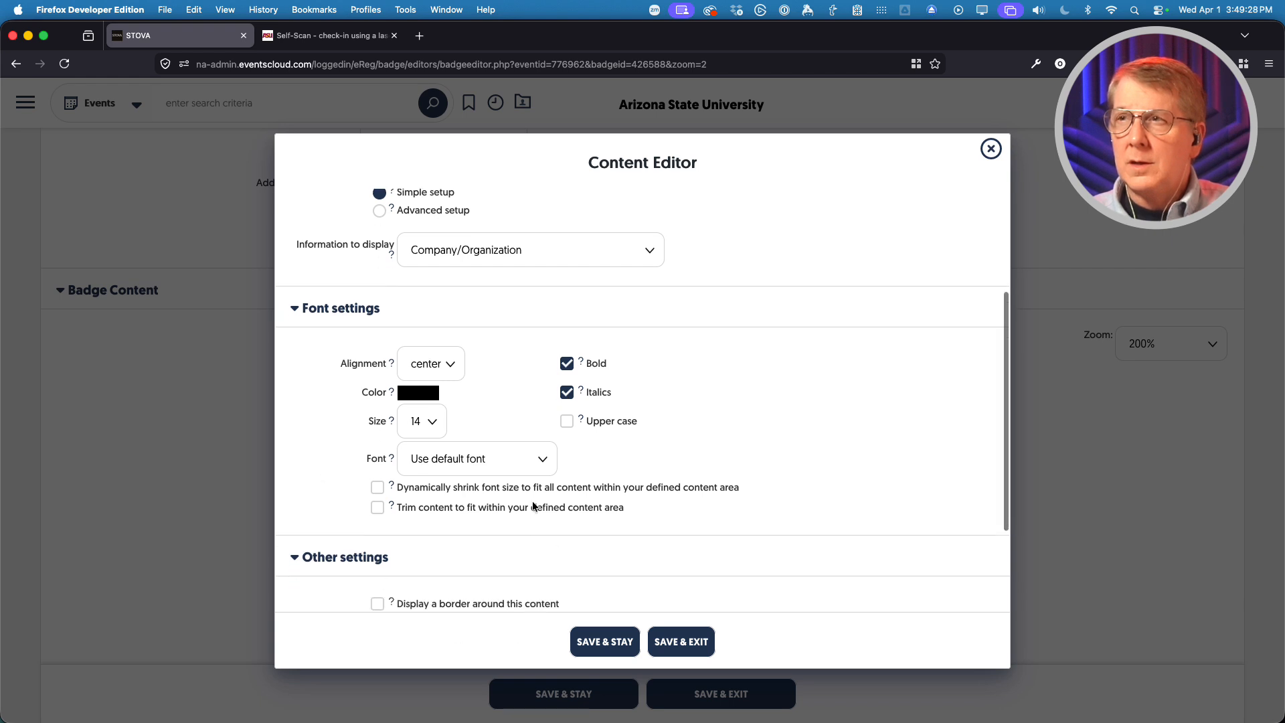
{"action": "left_click", "coordinate": [377, 489]}
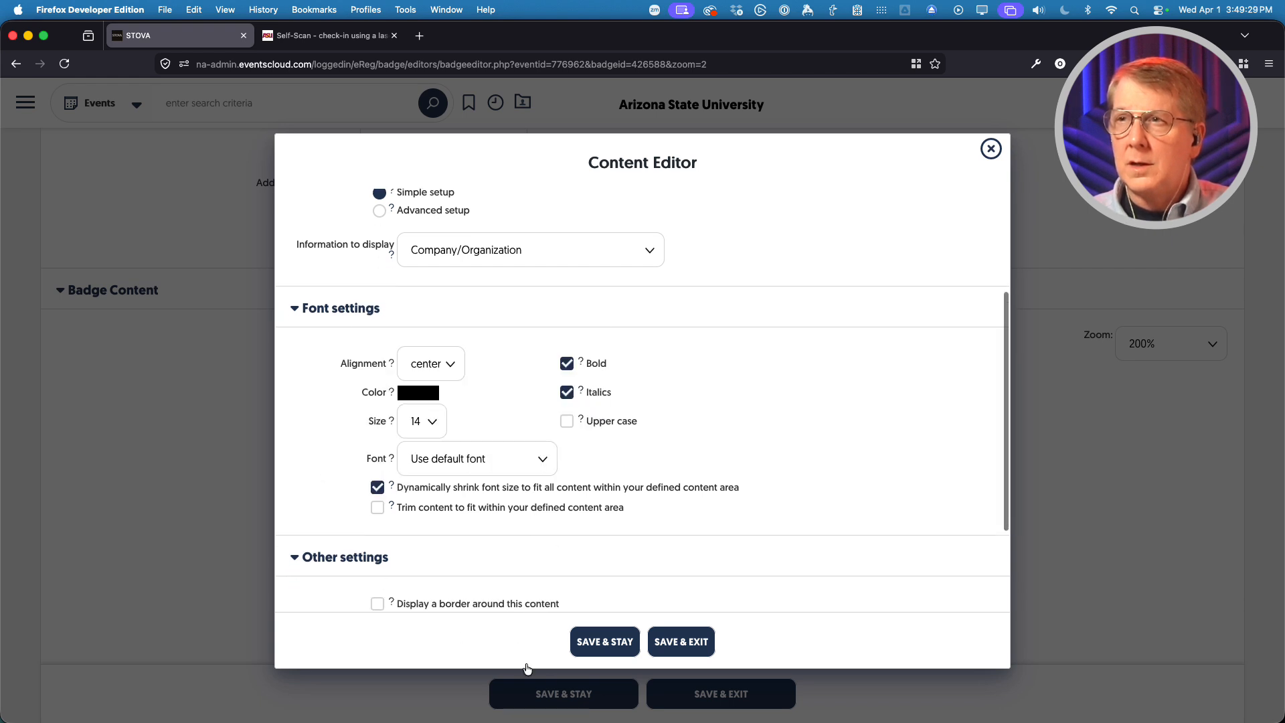
{"action": "left_click", "coordinate": [672, 647]}
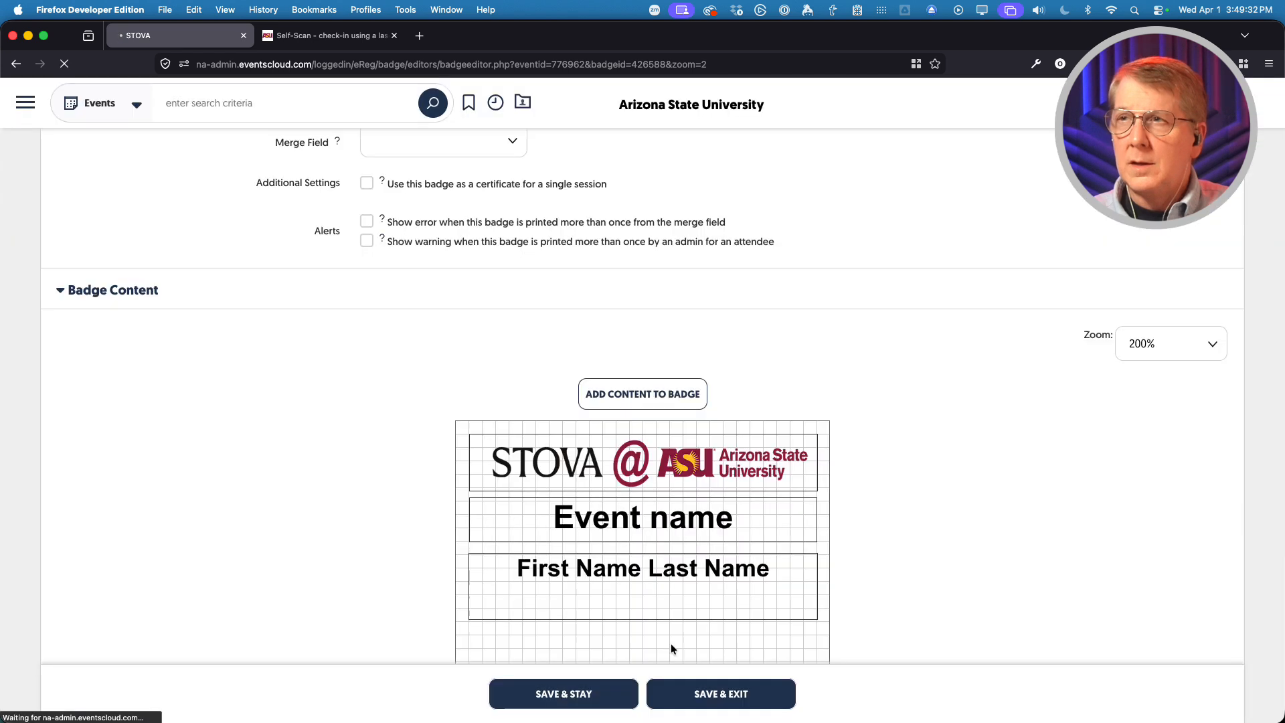
- Place Company/Organization below the name at left 10, top 126 px, resize it to about 261 by 31 px, and save, staying in the editor
{"action": "scroll", "coordinate": [387, 513], "scroll_direction": "down", "scroll_amount": 8}
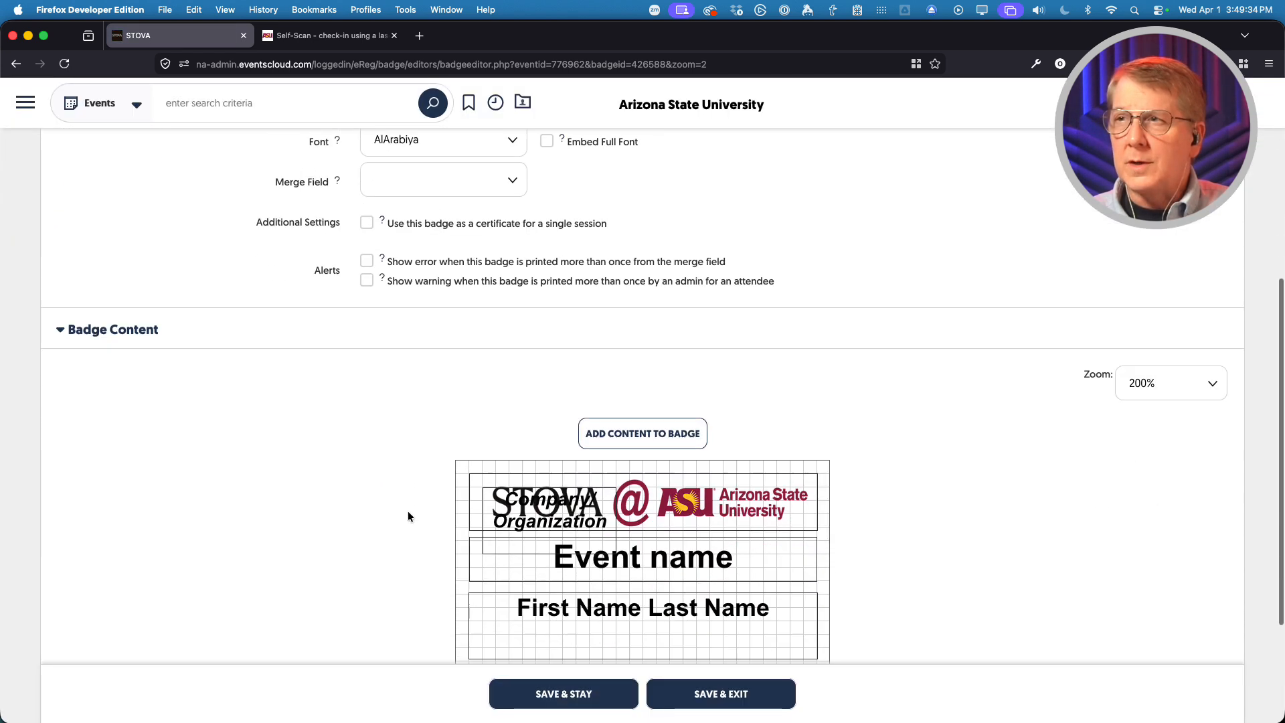
{"action": "left_click_drag", "start_coordinate": [548, 338], "coordinate": [821, 512]}
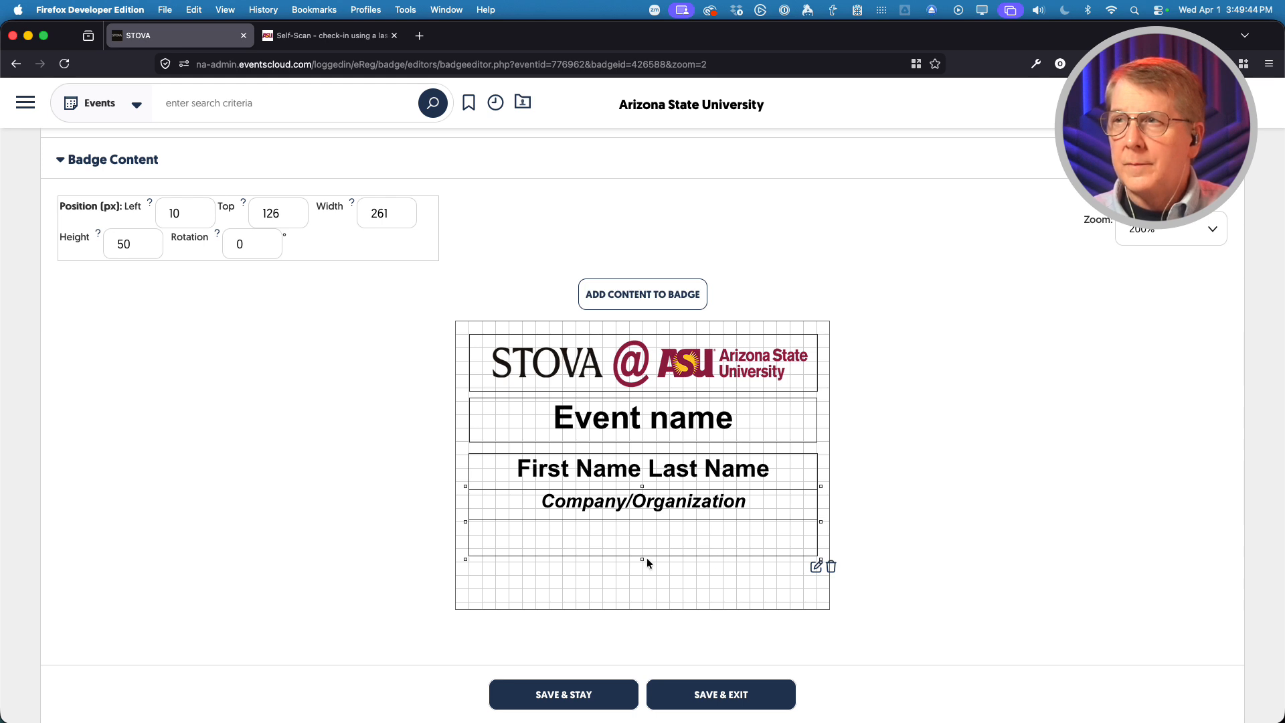
{"action": "left_click", "coordinate": [564, 694]}
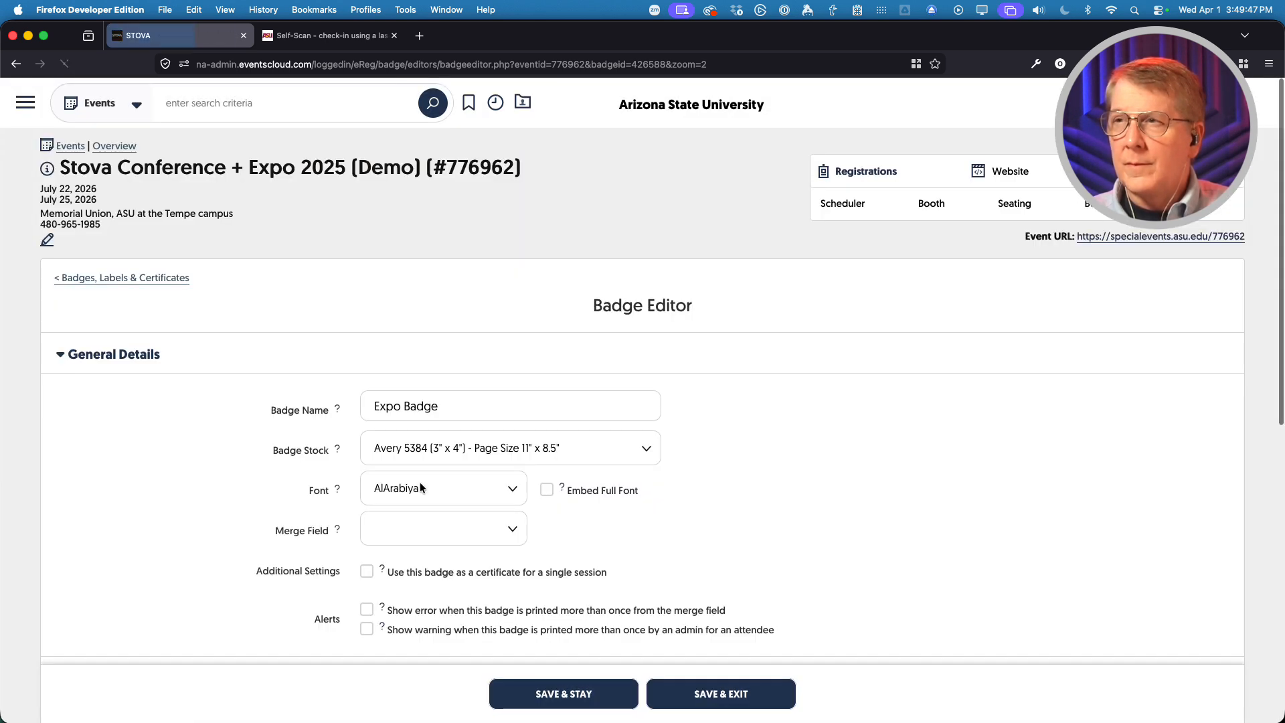
- Restrict the Company/Organization content's visibility to the Exhibitors and Sponsors attendee categories, and save it and exit the content editor
{"action": "scroll", "coordinate": [422, 486], "scroll_direction": "down", "scroll_amount": 6}
{"action": "scroll", "coordinate": [424, 487], "scroll_direction": "down", "scroll_amount": 2}
{"action": "left_click", "coordinate": [664, 495]}
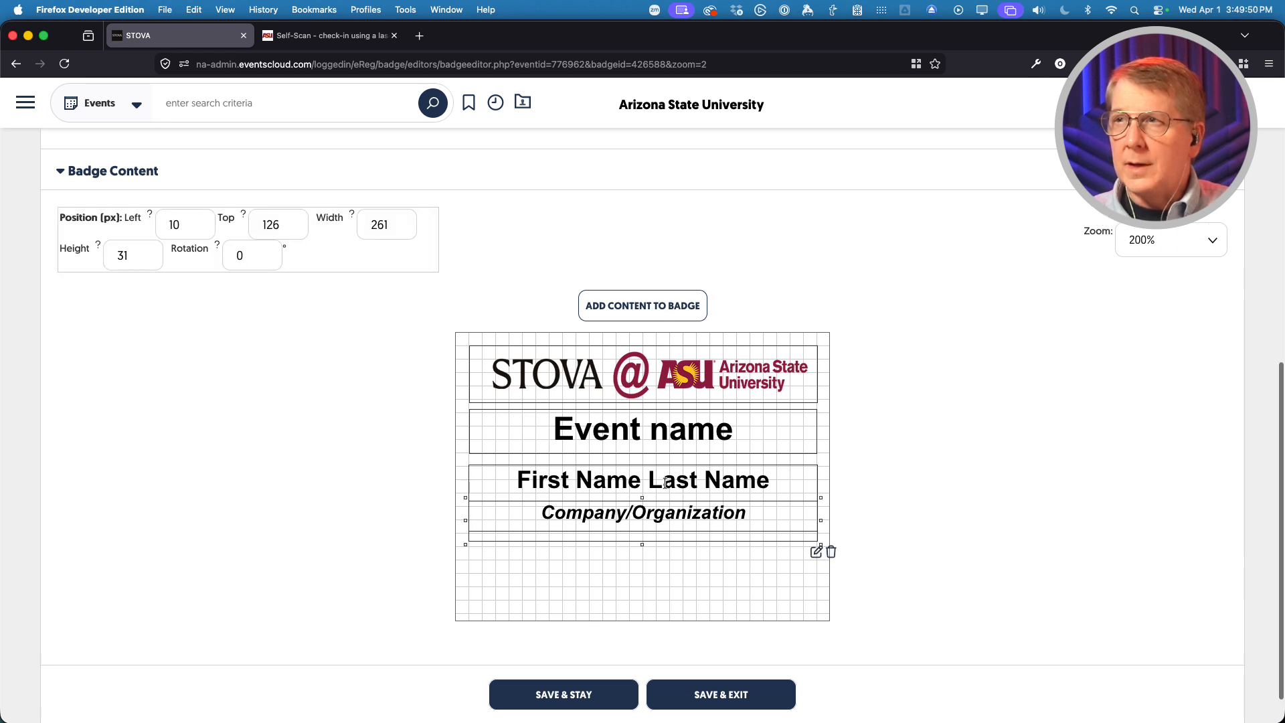
{"action": "left_click", "coordinate": [816, 551]}
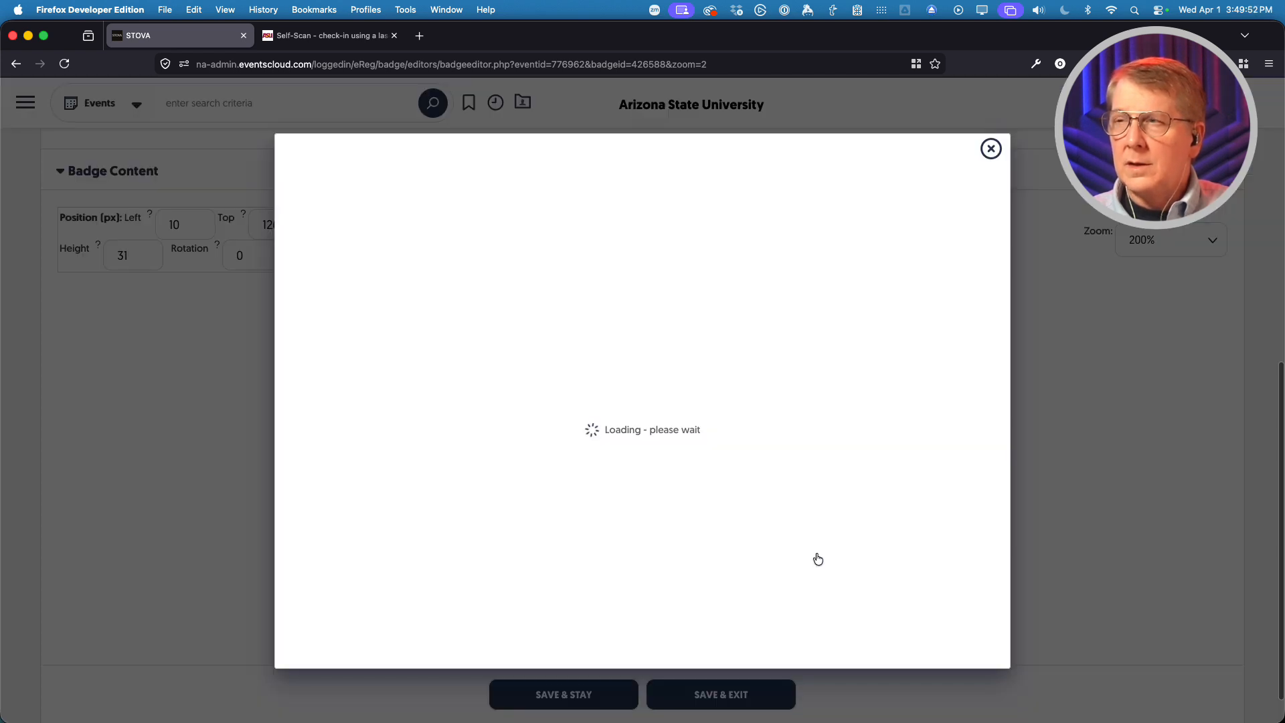
{"action": "scroll", "coordinate": [414, 487], "scroll_direction": "down", "scroll_amount": 8}
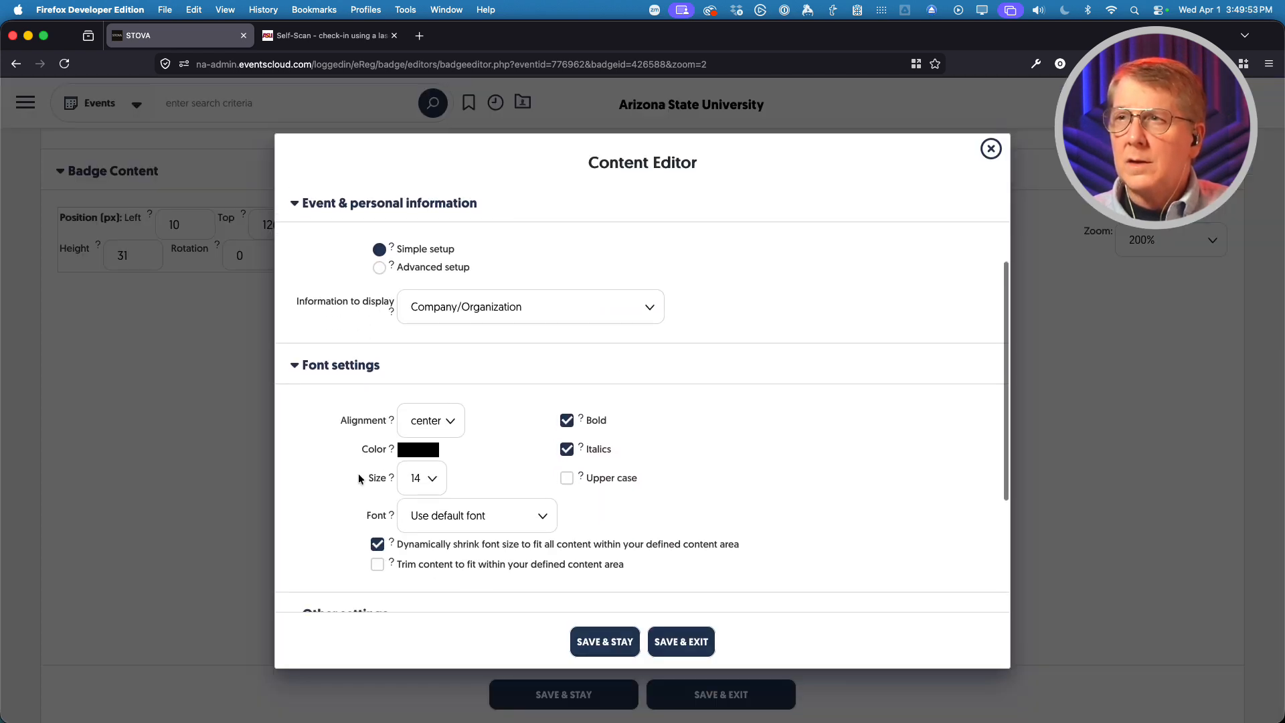
{"action": "scroll", "coordinate": [382, 475], "scroll_direction": "down", "scroll_amount": 2}
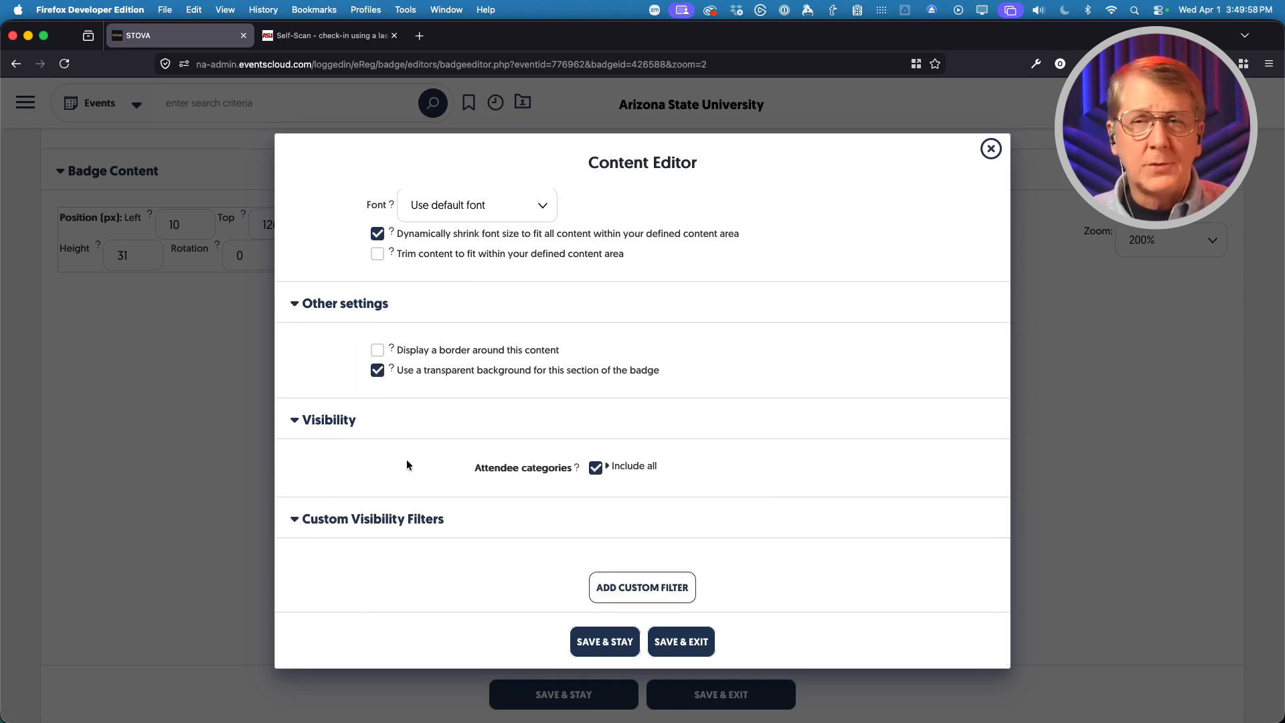
{"action": "left_click", "coordinate": [594, 470]}
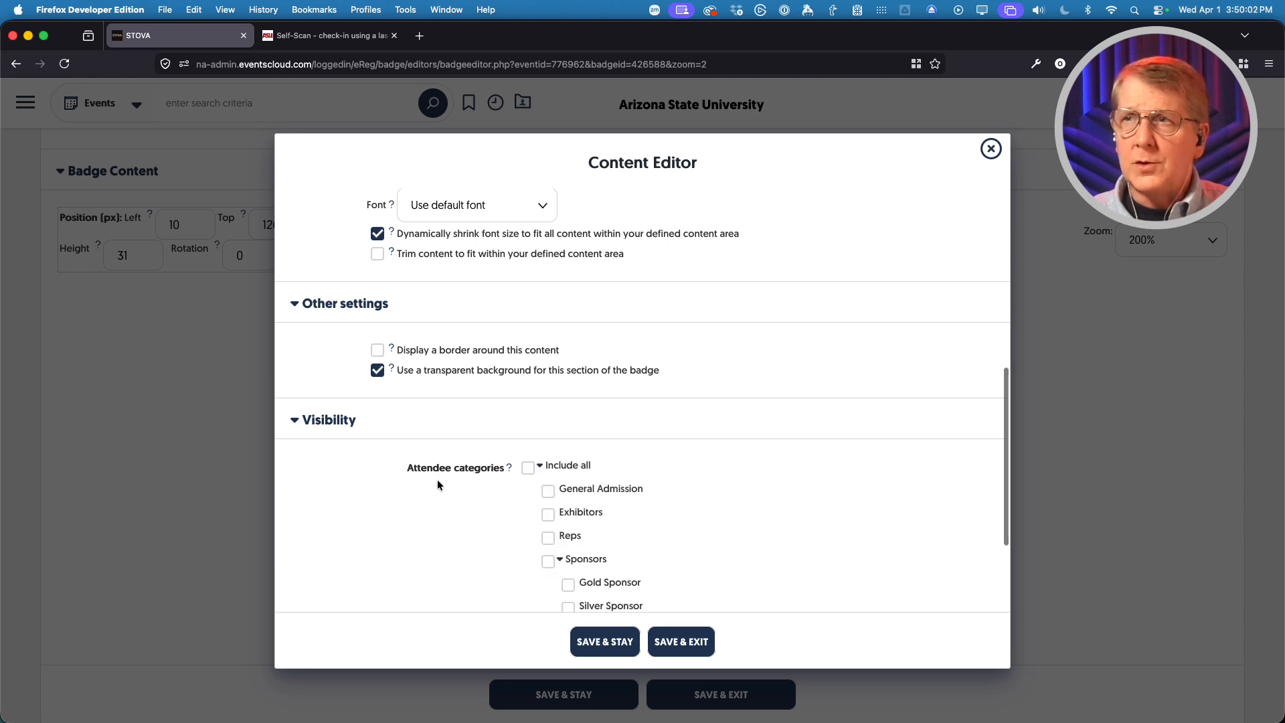
{"action": "scroll", "coordinate": [437, 481], "scroll_direction": "down", "scroll_amount": 1}
{"action": "left_click", "coordinate": [549, 477]}
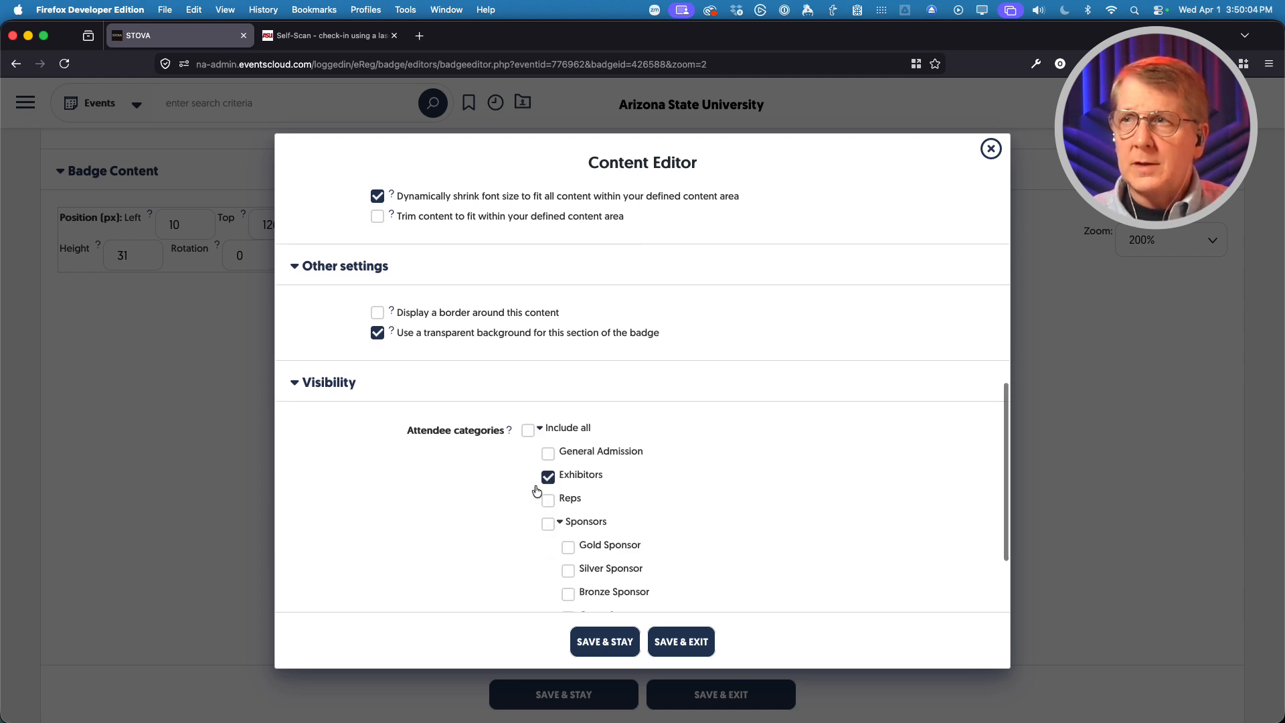
{"action": "scroll", "coordinate": [485, 514], "scroll_direction": "down", "scroll_amount": 2}
{"action": "left_click", "coordinate": [546, 464]}
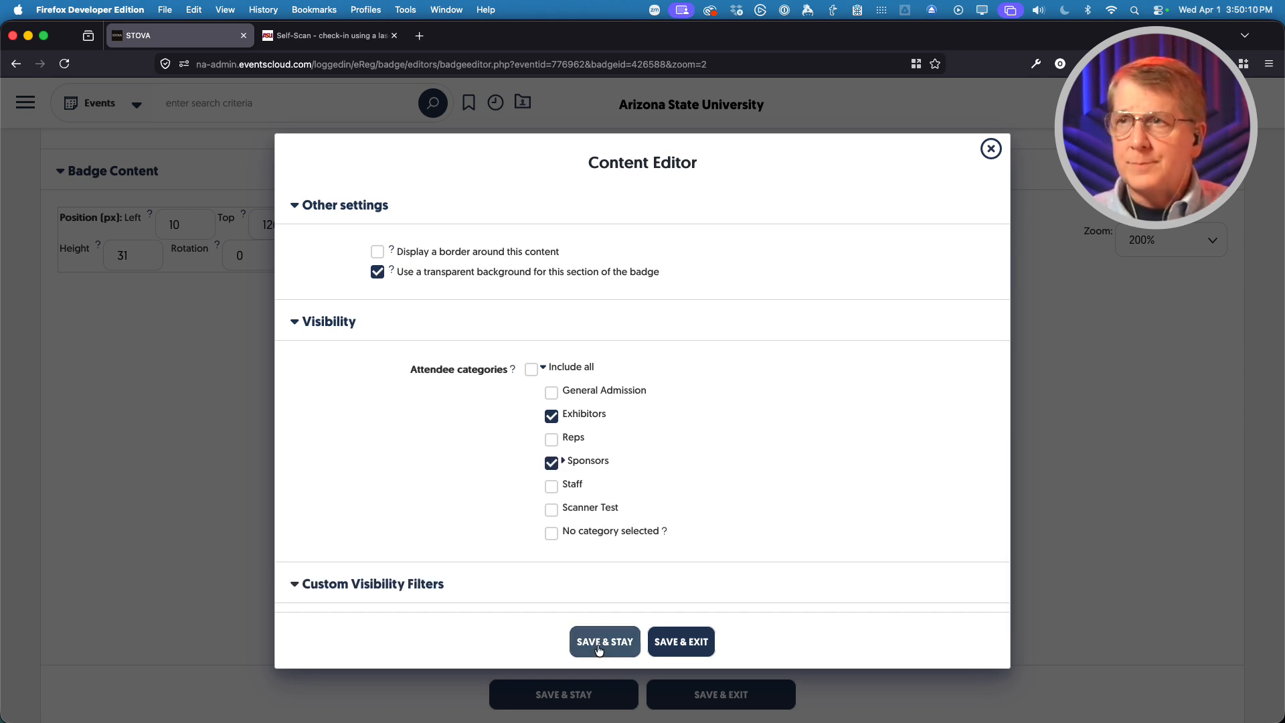
{"action": "left_click", "coordinate": [663, 644]}
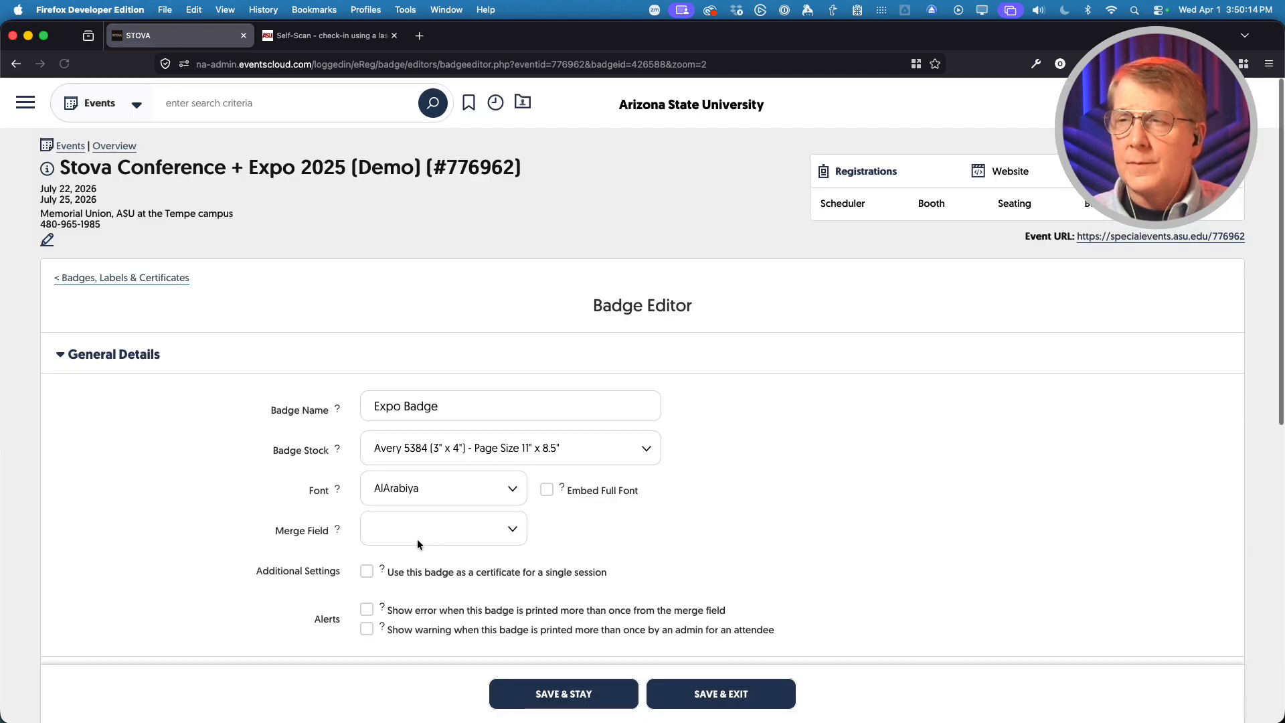
- Check the layout of the badge content, and save the Expo Badge and exit the badge editor
{"action": "scroll", "coordinate": [416, 540], "scroll_direction": "down", "scroll_amount": 6}
{"action": "scroll", "coordinate": [453, 514], "scroll_direction": "down", "scroll_amount": 3}
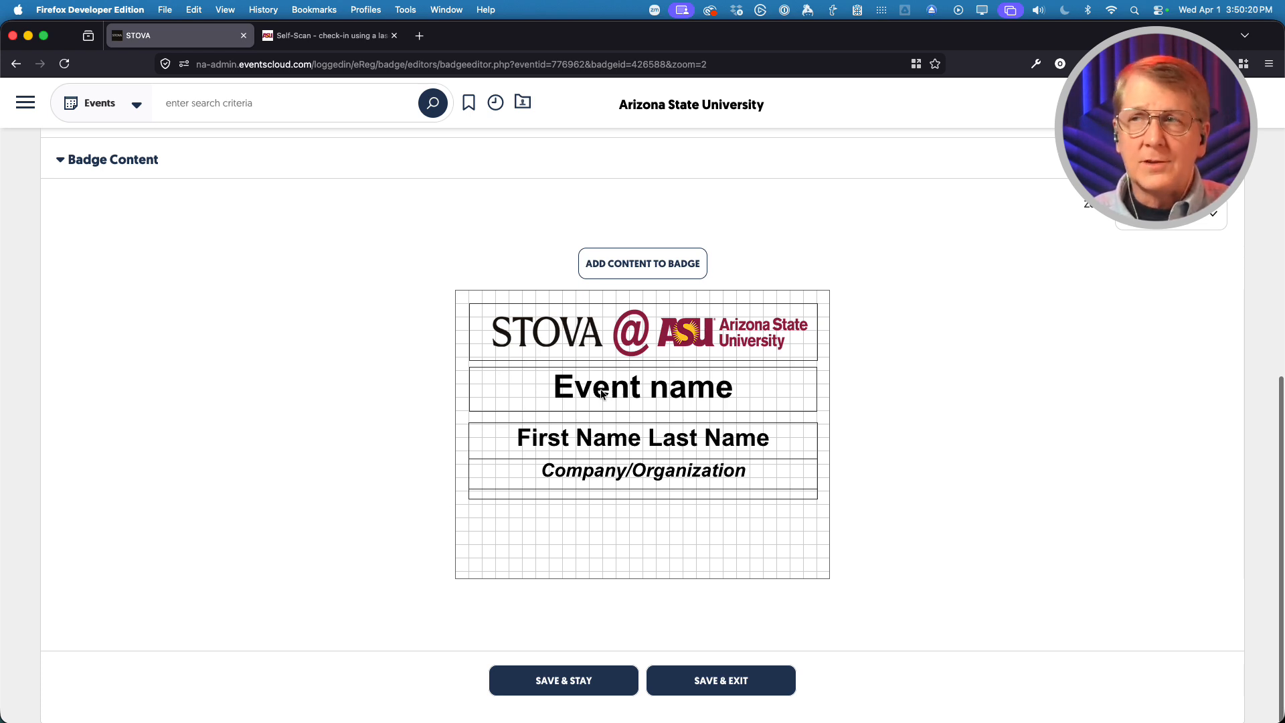
{"action": "left_click", "coordinate": [574, 340]}
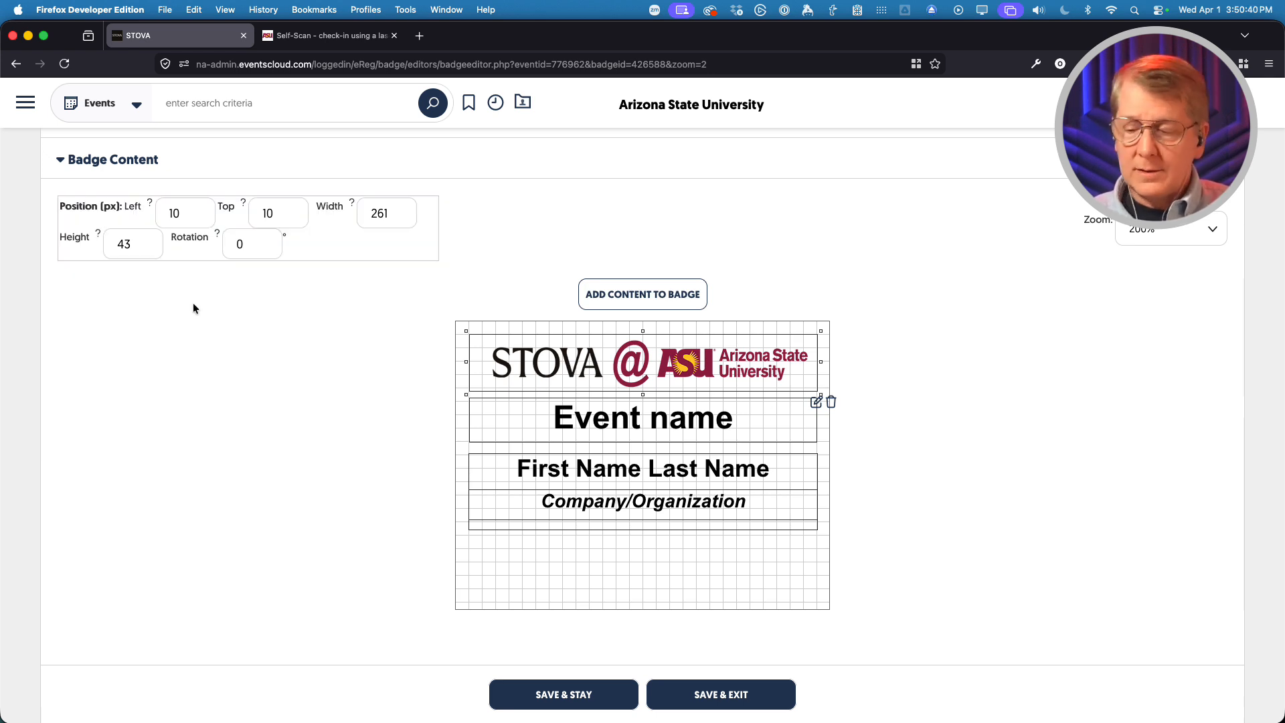
{"action": "key", "text": "F1"}
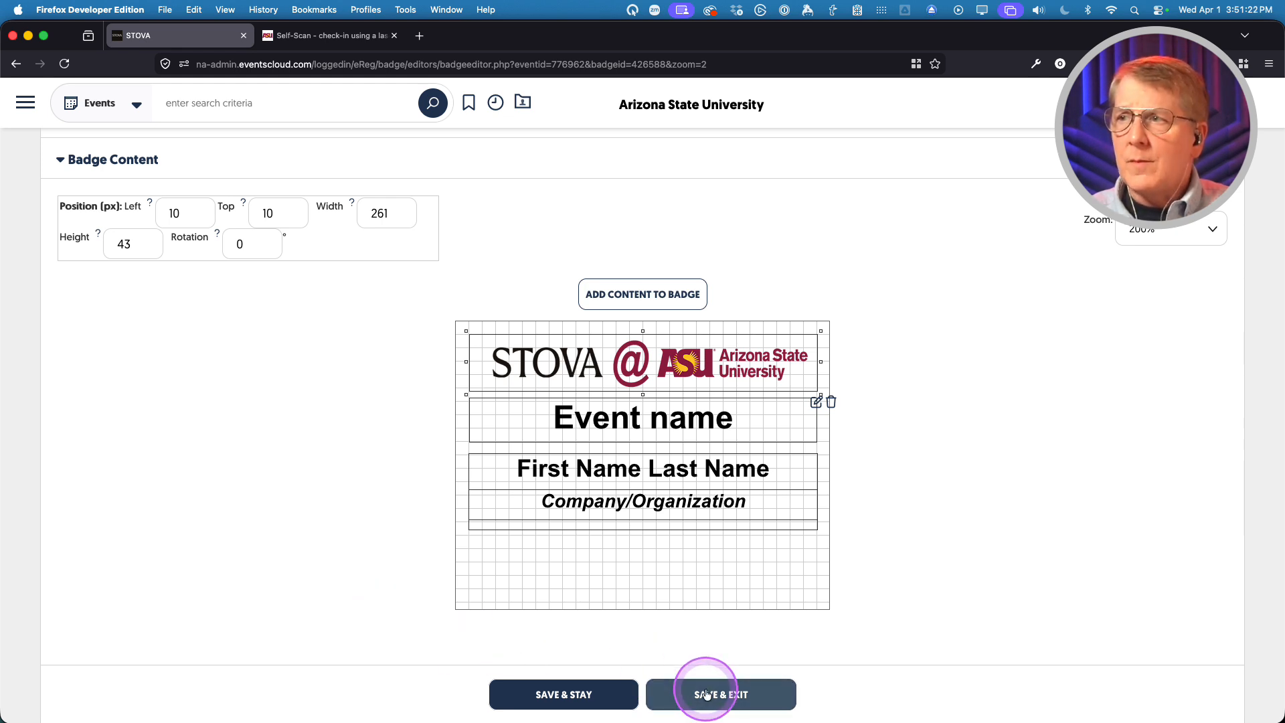
{"action": "scroll", "coordinate": [407, 562], "scroll_direction": "up", "scroll_amount": 6}
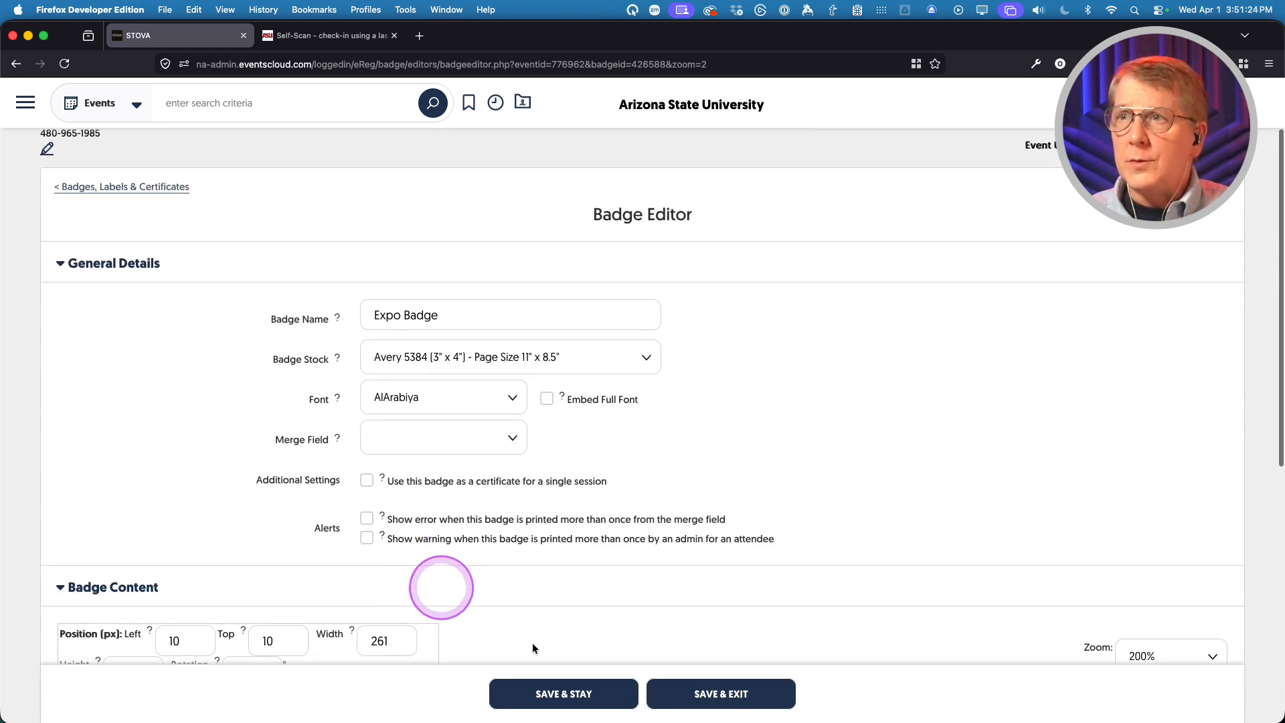
{"action": "left_click", "coordinate": [736, 697]}
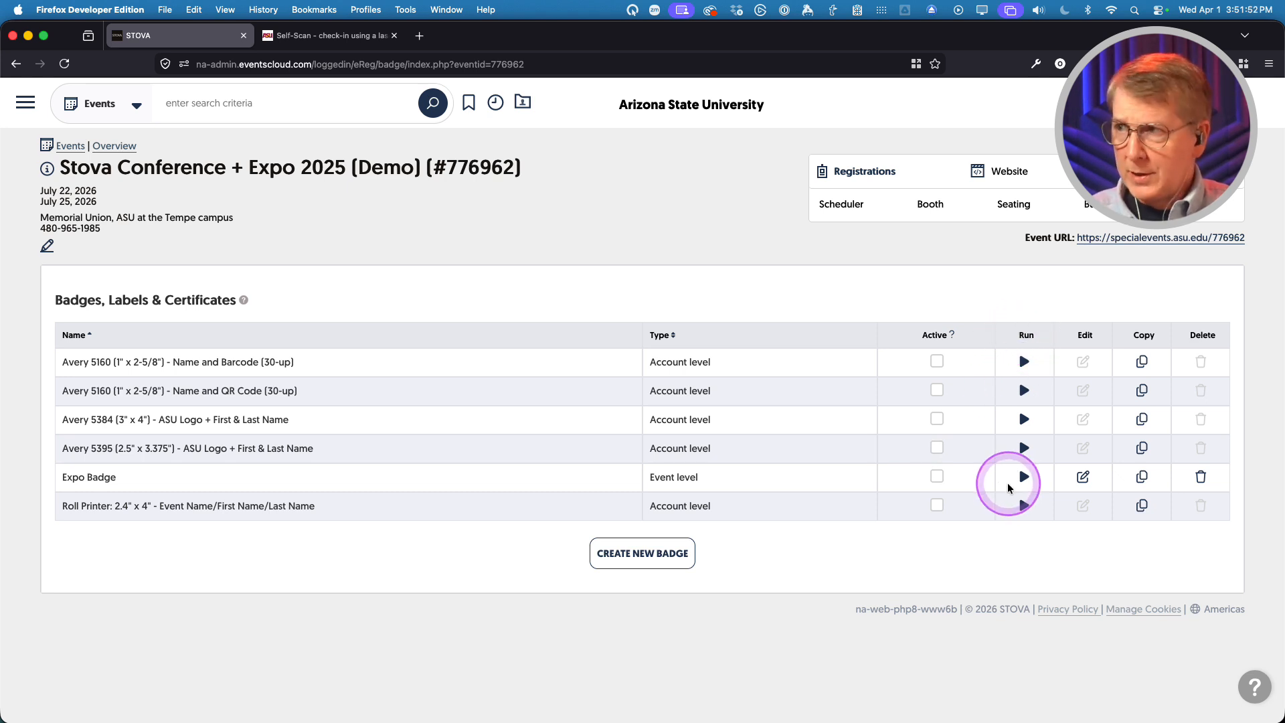
- Run badge generation for Expo Badge and limit the attendee category to General Admission
{"action": "left_click", "coordinate": [1023, 478]}
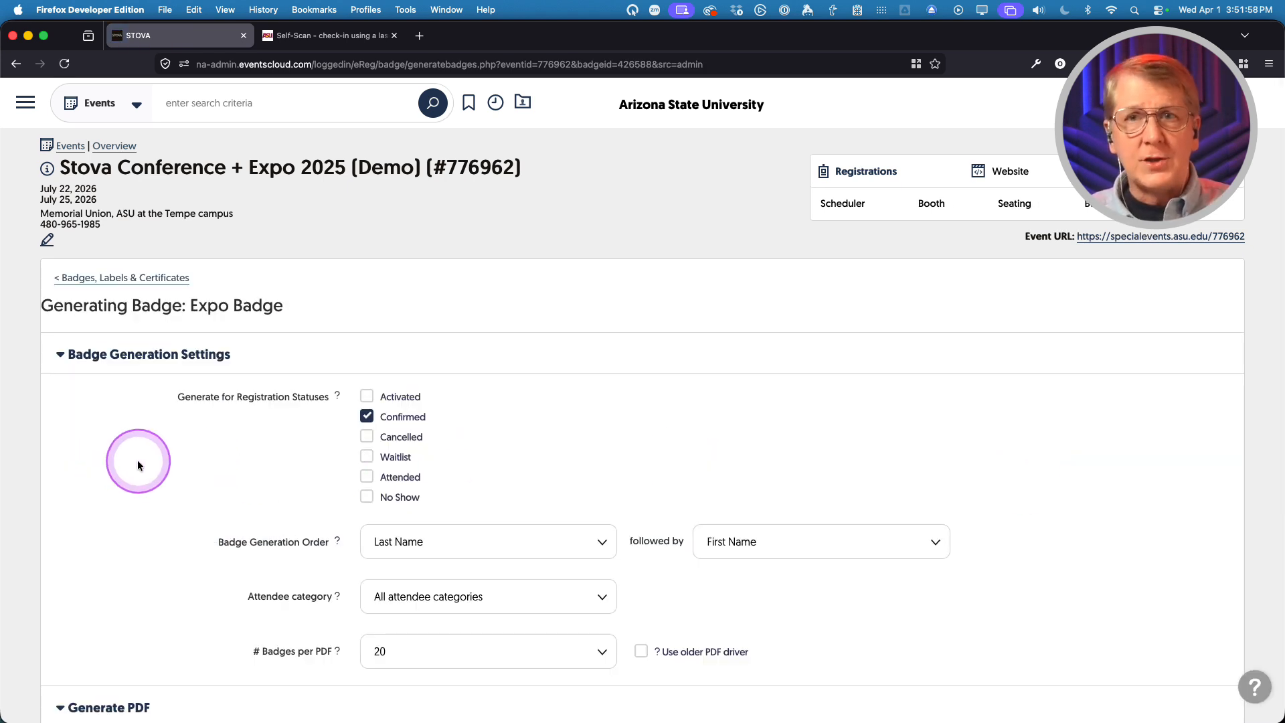
{"action": "scroll", "coordinate": [138, 460], "scroll_direction": "down", "scroll_amount": 3}
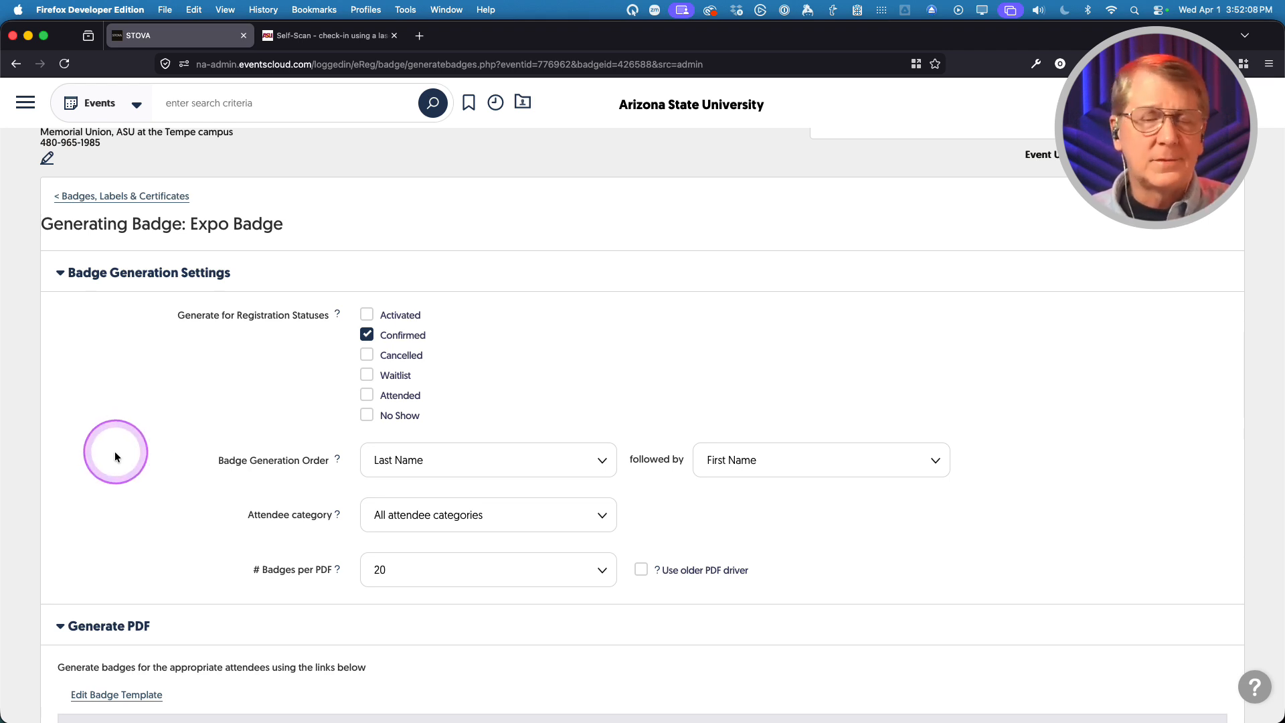
{"action": "scroll", "coordinate": [121, 402], "scroll_direction": "down", "scroll_amount": 2}
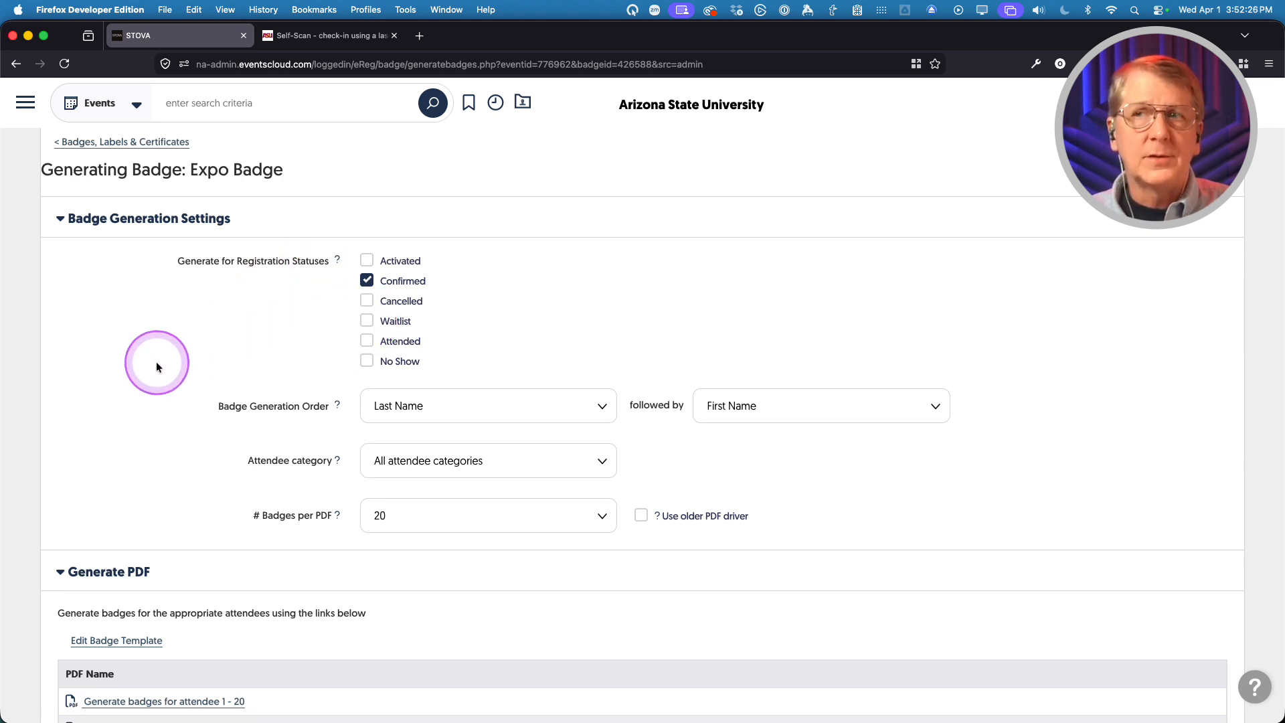
{"action": "scroll", "coordinate": [157, 365], "scroll_direction": "down", "scroll_amount": 2}
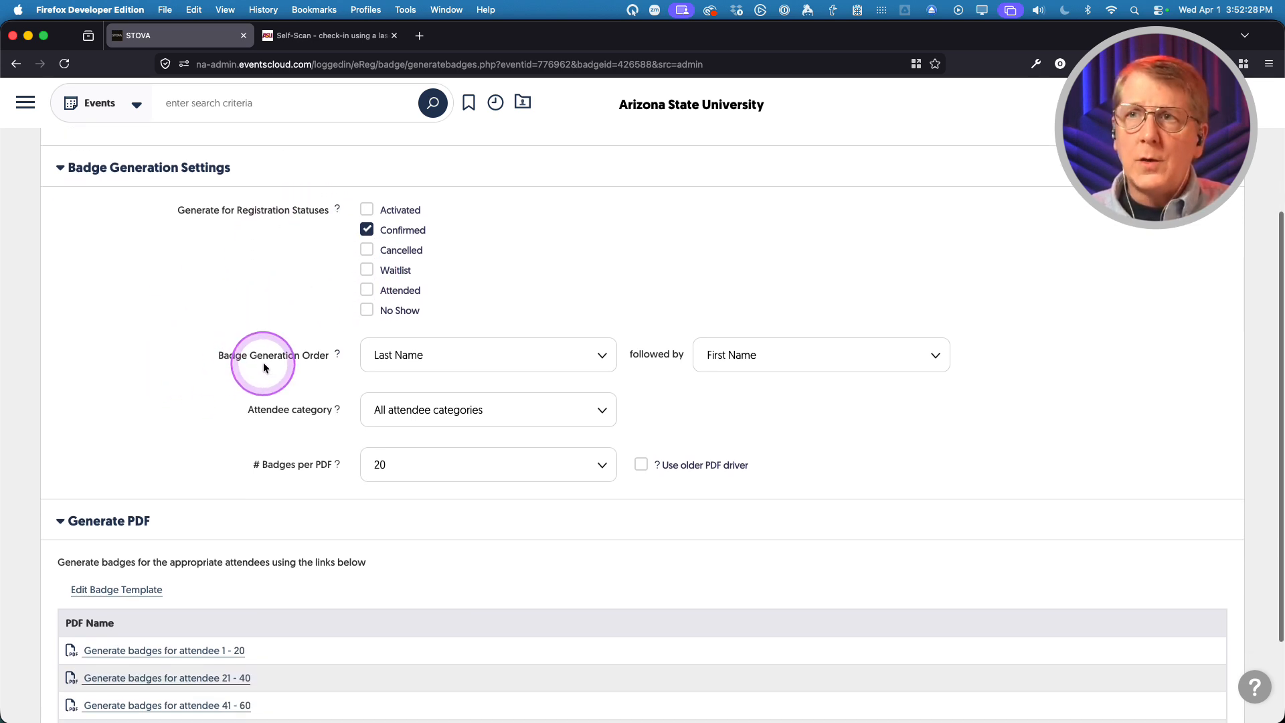
{"action": "scroll", "coordinate": [293, 374], "scroll_direction": "down", "scroll_amount": 1}
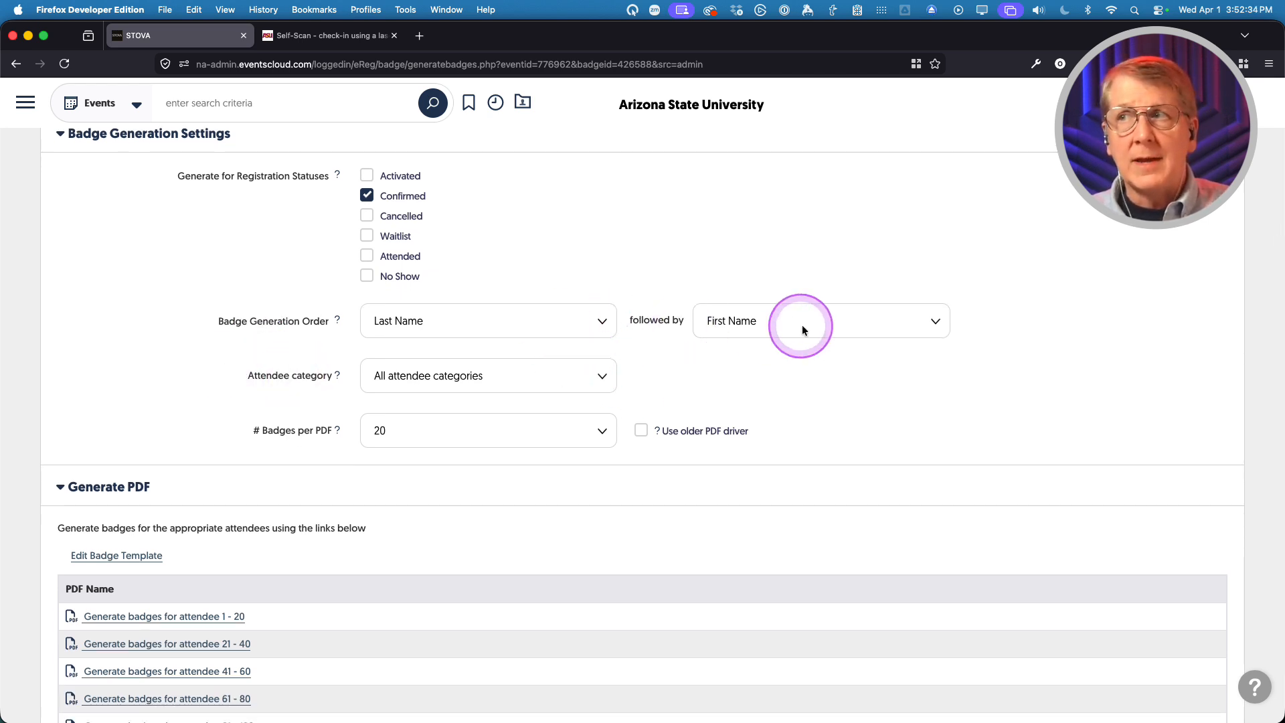
{"action": "scroll", "coordinate": [211, 357], "scroll_direction": "down", "scroll_amount": 3}
{"action": "scroll", "coordinate": [211, 358], "scroll_direction": "up", "scroll_amount": 3}
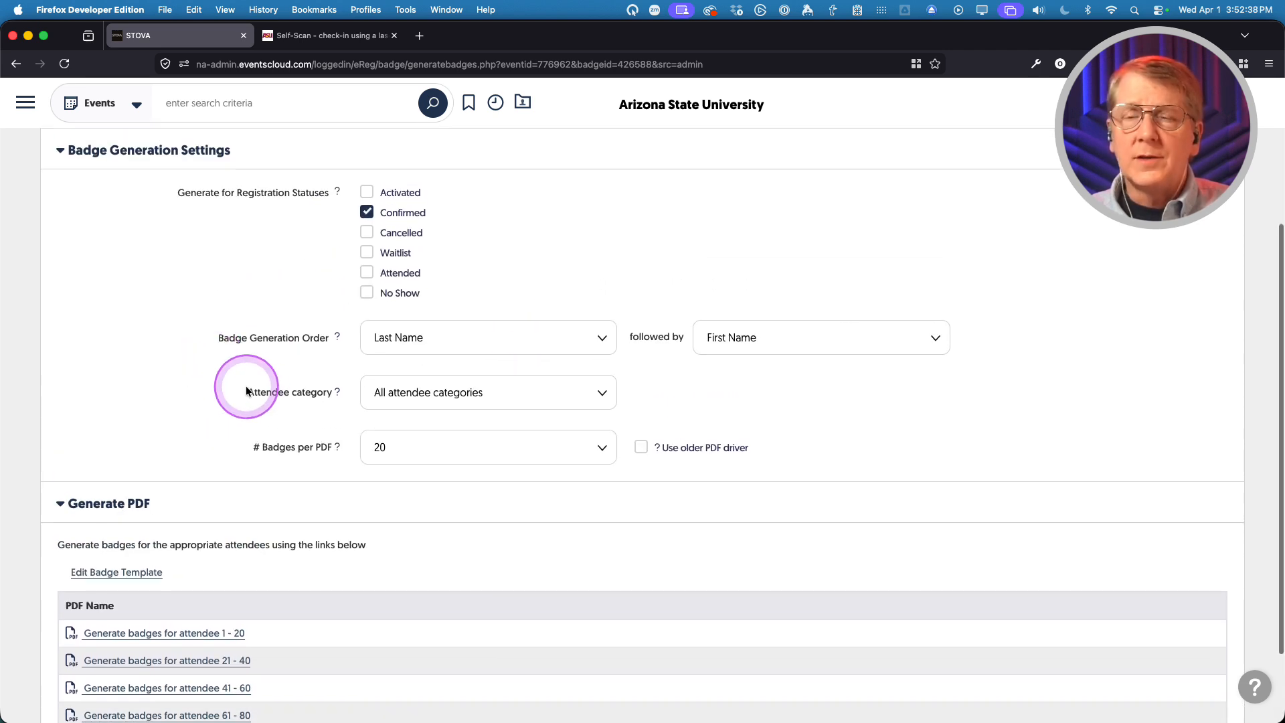
{"action": "left_click", "coordinate": [518, 391]}
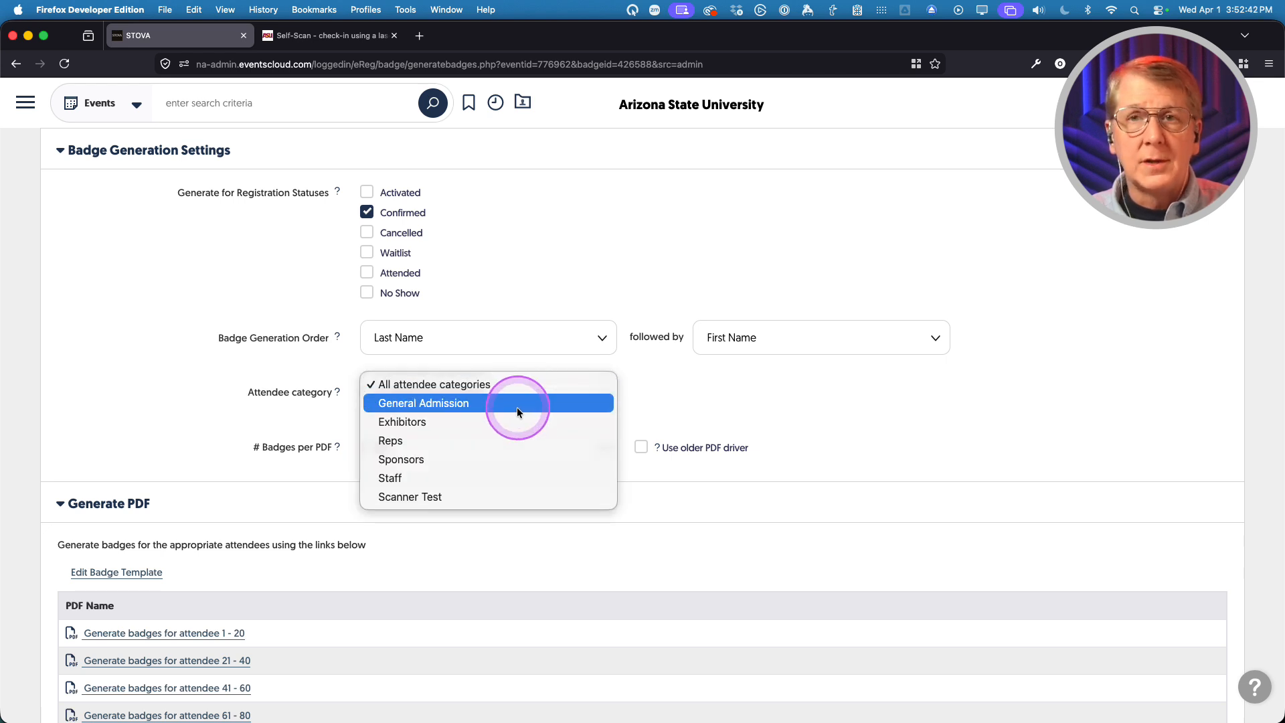
{"action": "left_click", "coordinate": [517, 407]}
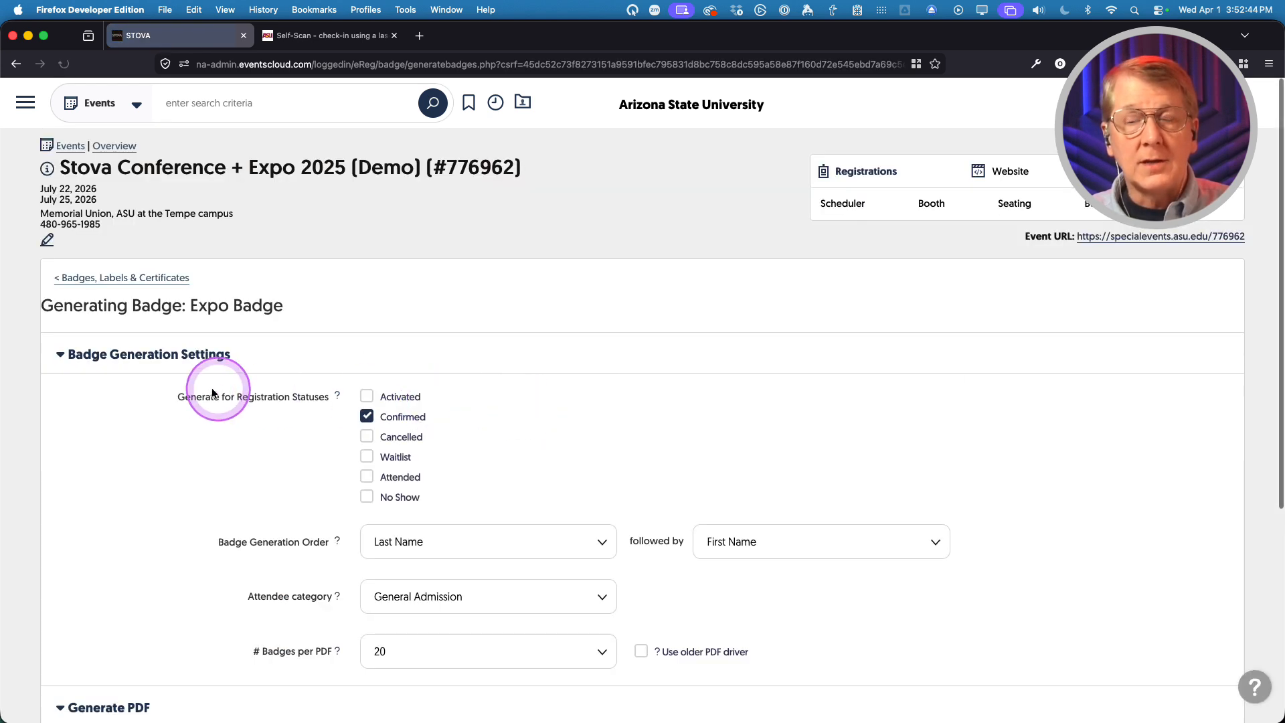
- Review the available choices for the number of badges per PDF without changing the setting
{"action": "scroll", "coordinate": [134, 482], "scroll_direction": "down", "scroll_amount": 5}
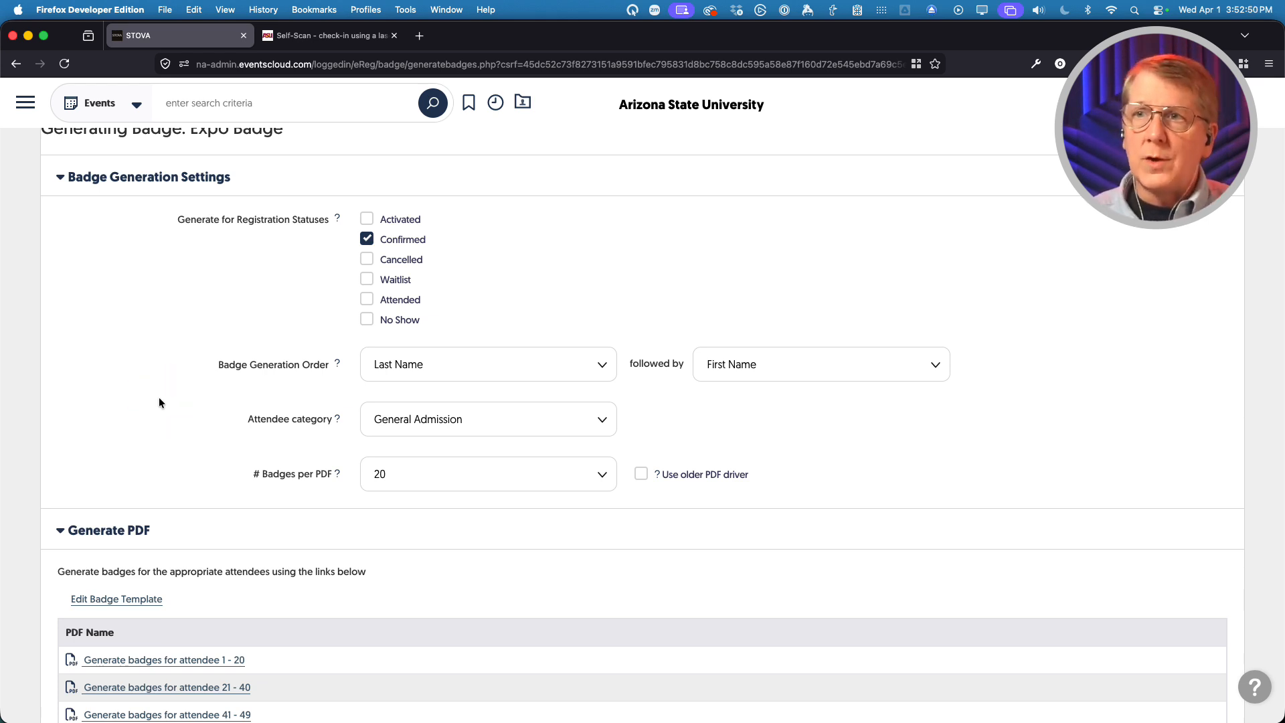
{"action": "scroll", "coordinate": [159, 398], "scroll_direction": "down", "scroll_amount": 2}
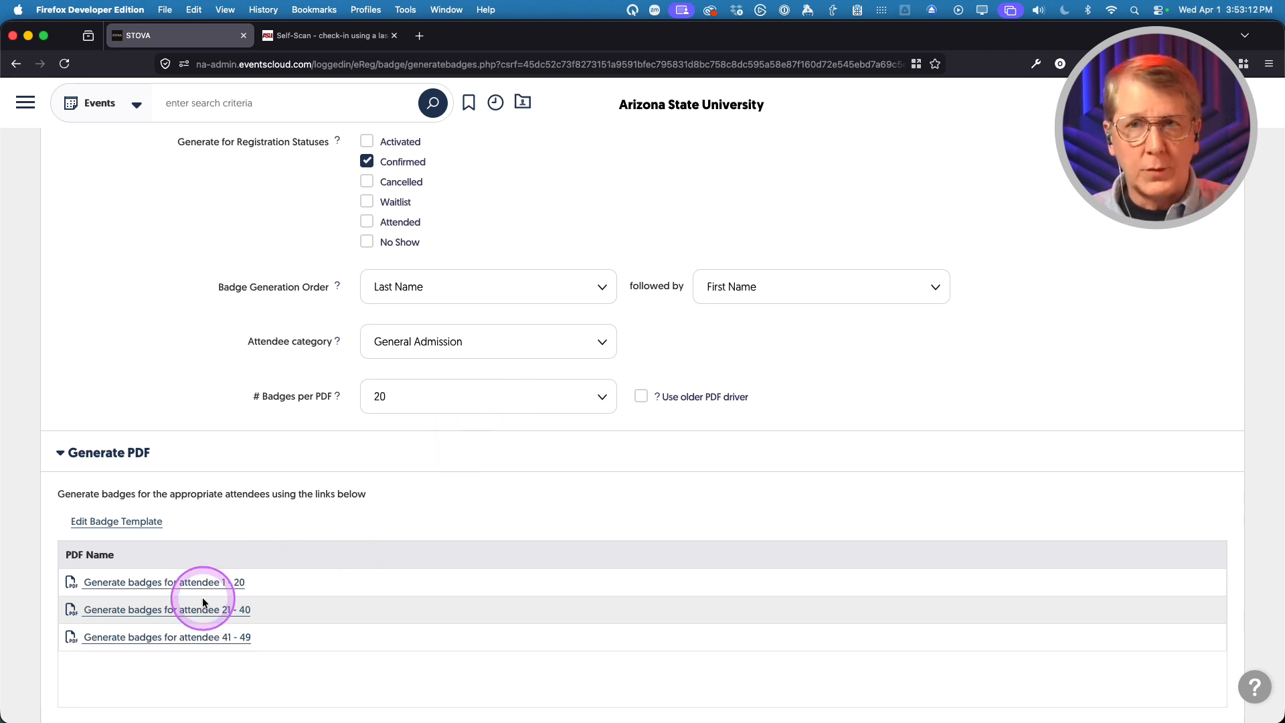
{"action": "left_click", "coordinate": [527, 399]}
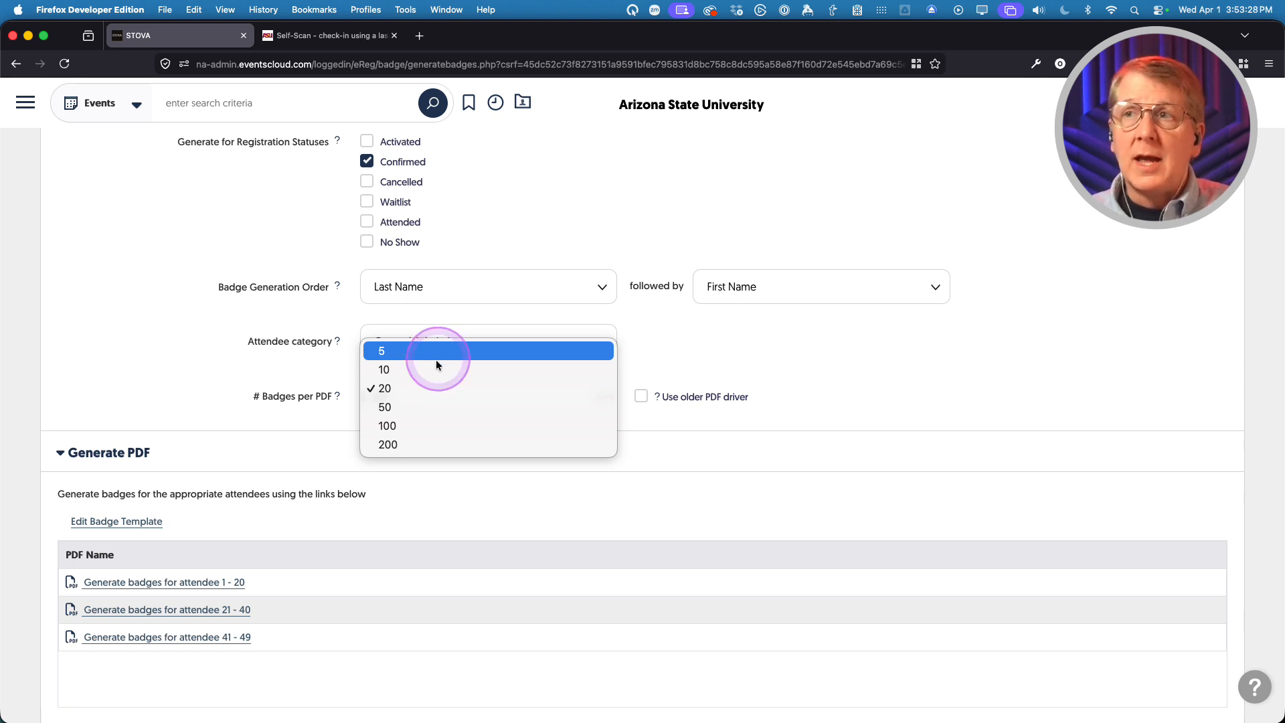
{"action": "left_click", "coordinate": [435, 406]}
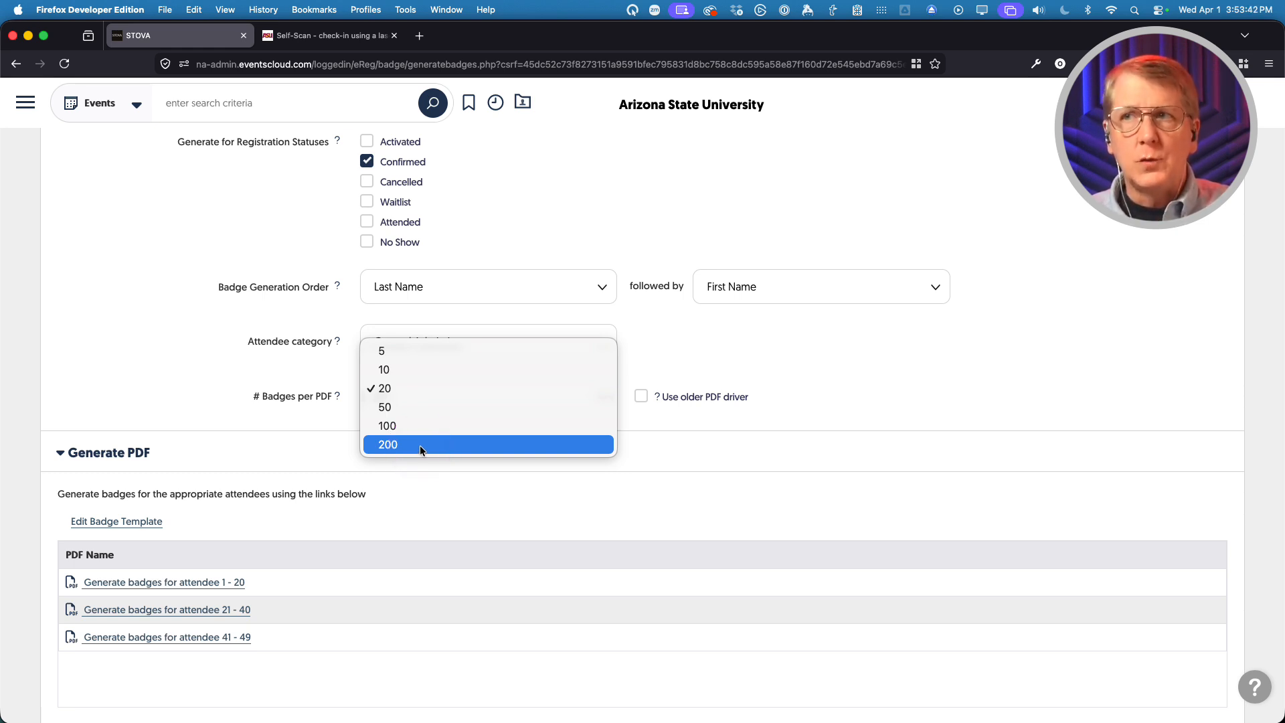
{"action": "left_click", "coordinate": [195, 399]}
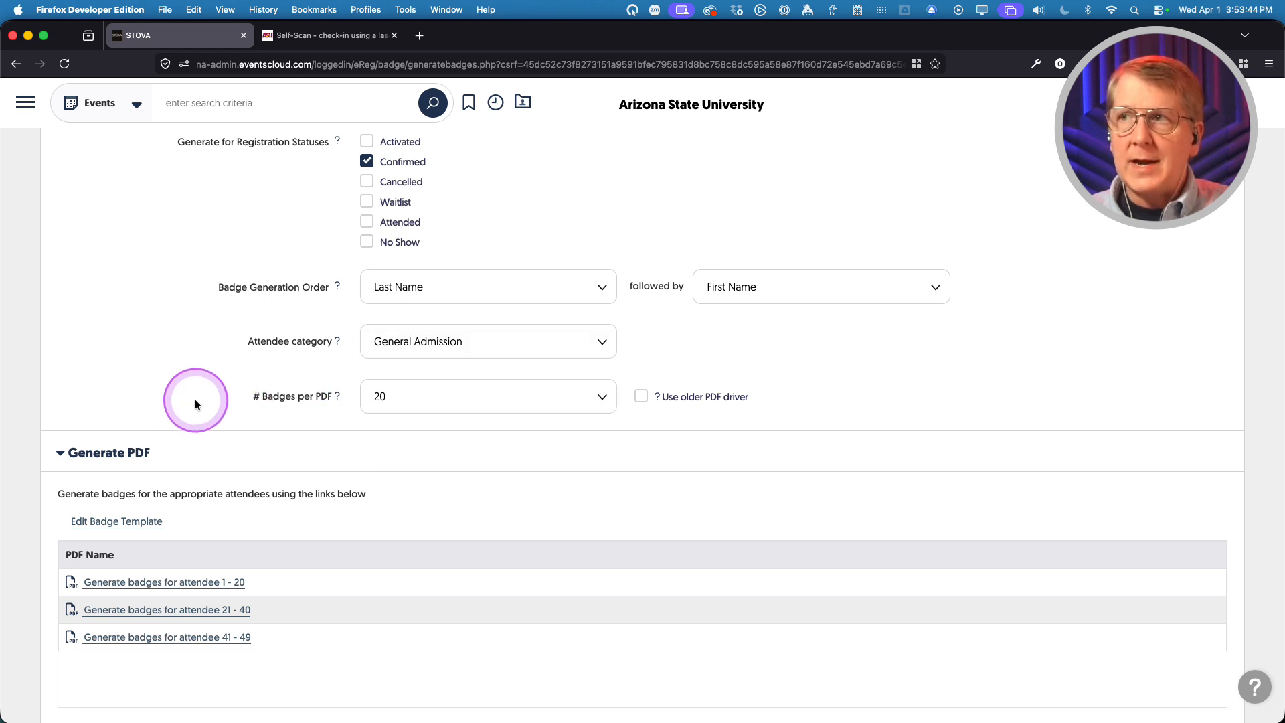
- Generate the PDF of badges for attendees 1 - 20, inspect the badges, and close the PDF
{"action": "scroll", "coordinate": [321, 576], "scroll_direction": "down", "scroll_amount": 1}
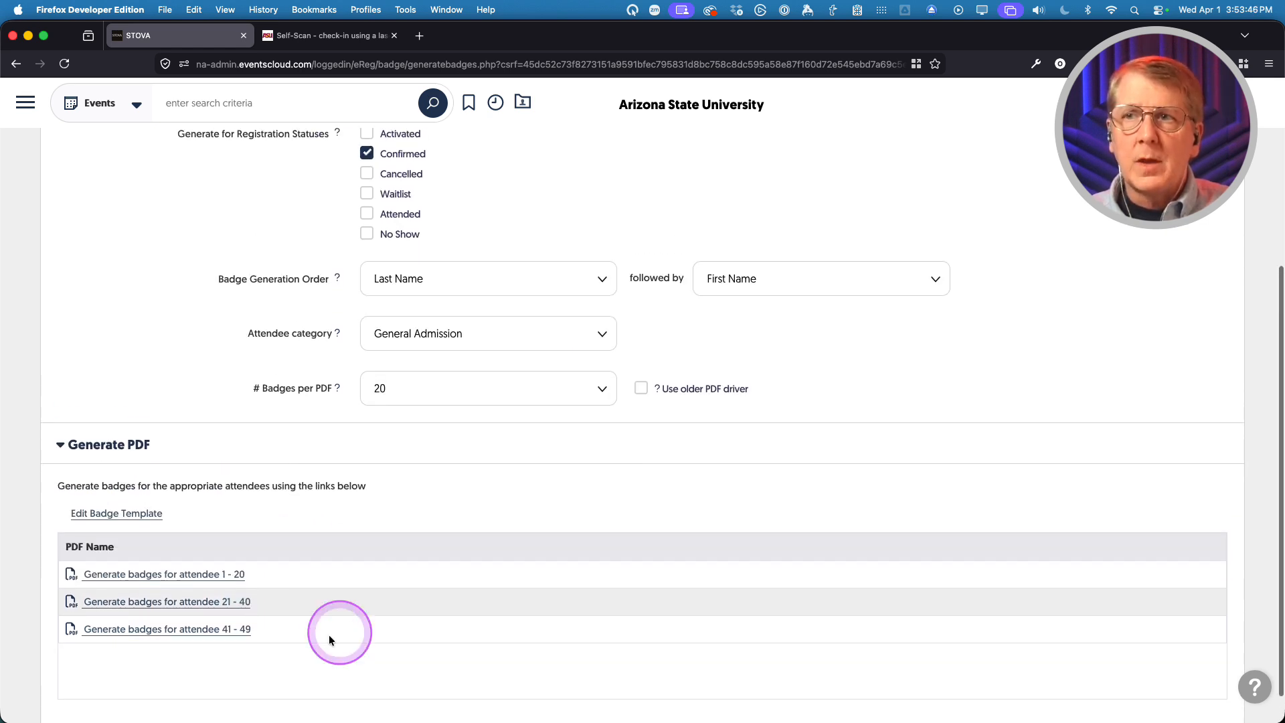
{"action": "scroll", "coordinate": [324, 636], "scroll_direction": "down", "scroll_amount": 2}
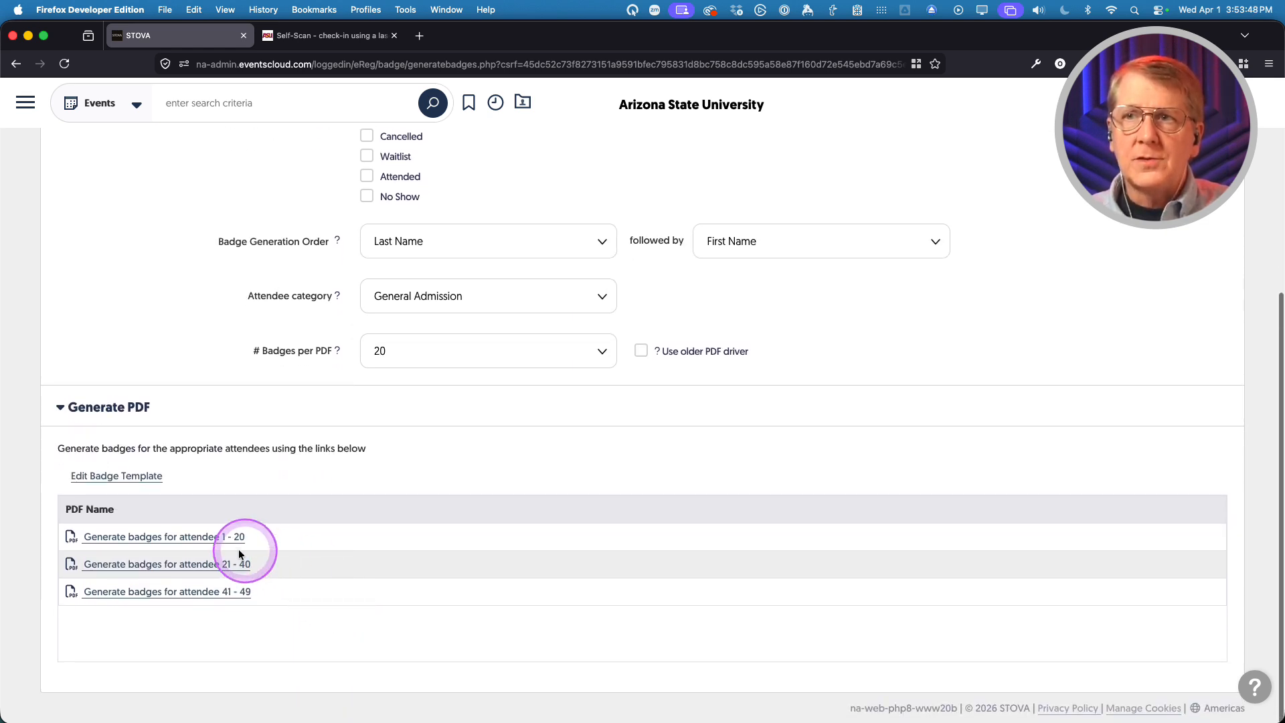
{"action": "left_click", "coordinate": [156, 538]}
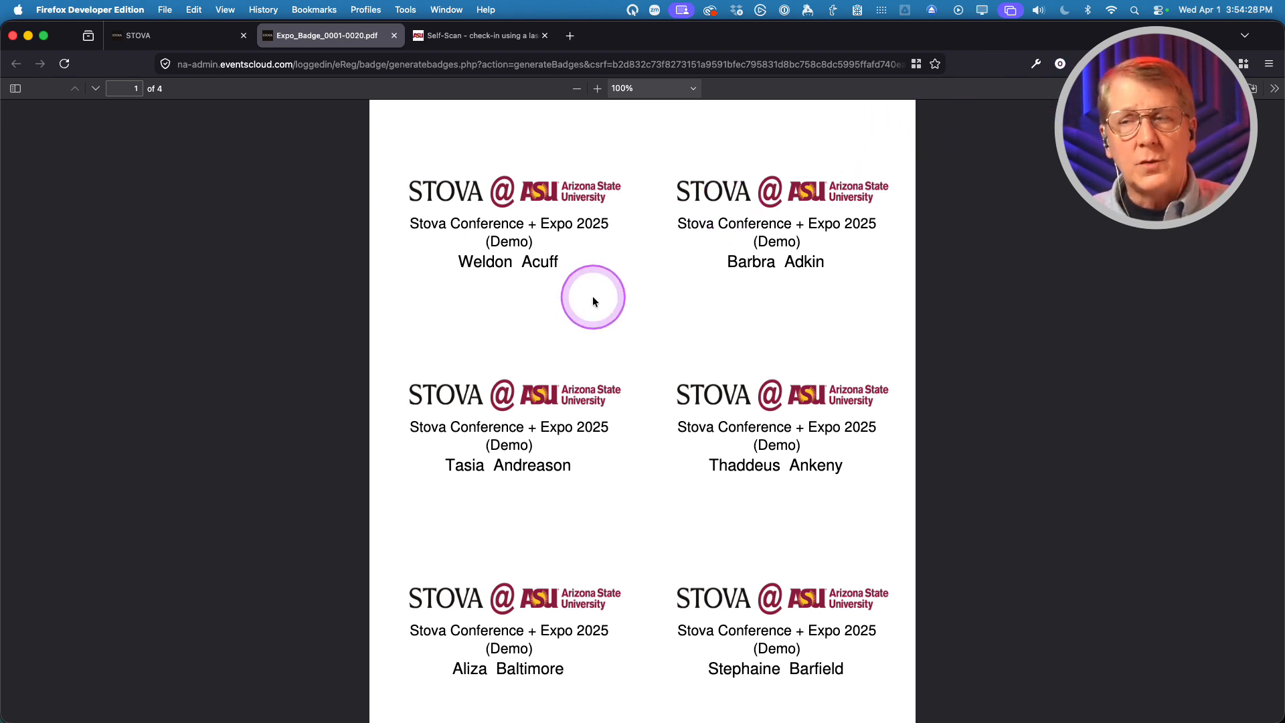
{"action": "left_click", "coordinate": [395, 36]}
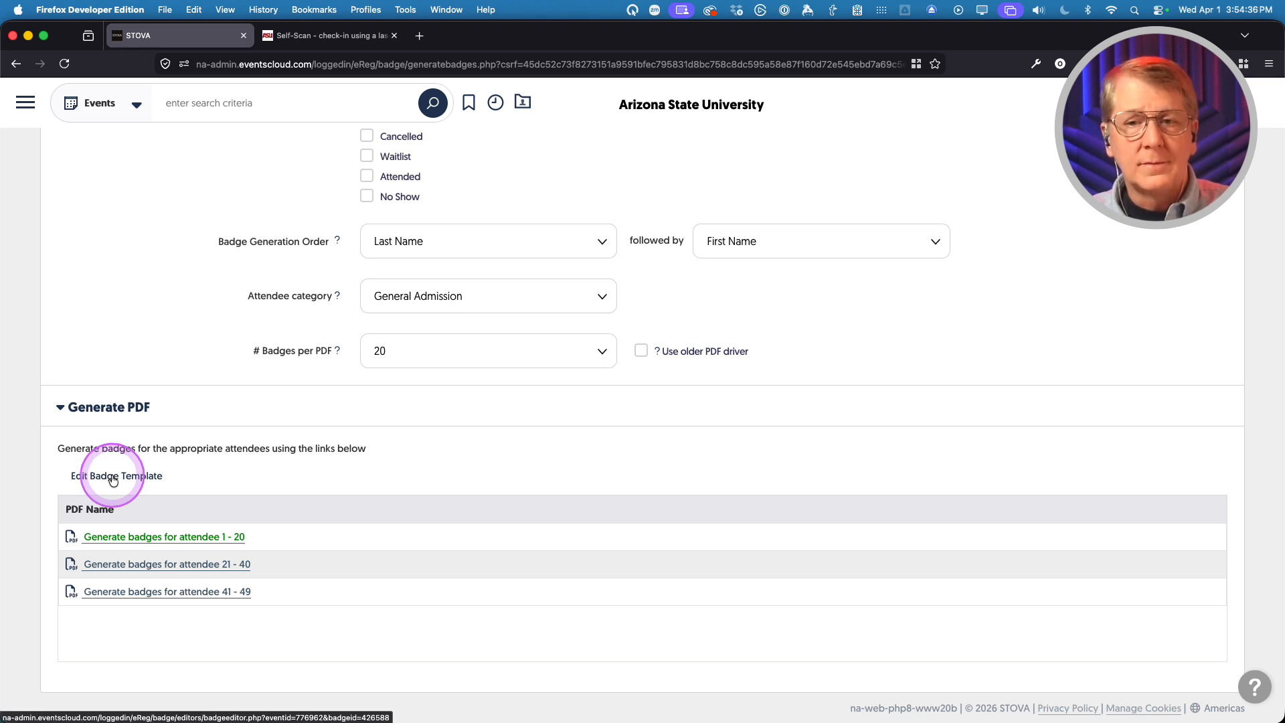
- Open the Expo Badge template for editing from the badge generation page and go to its badge content
{"action": "scroll", "coordinate": [254, 496], "scroll_direction": "up", "scroll_amount": 5}
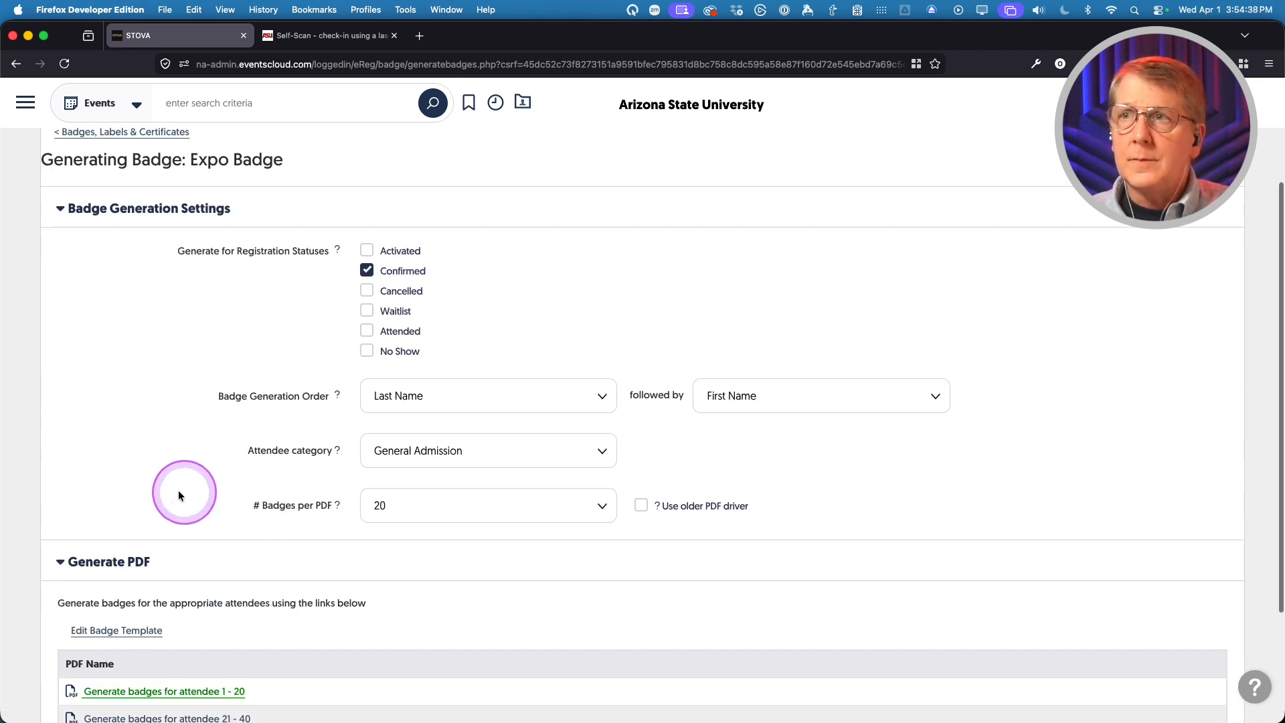
{"action": "scroll", "coordinate": [162, 472], "scroll_direction": "up", "scroll_amount": 3}
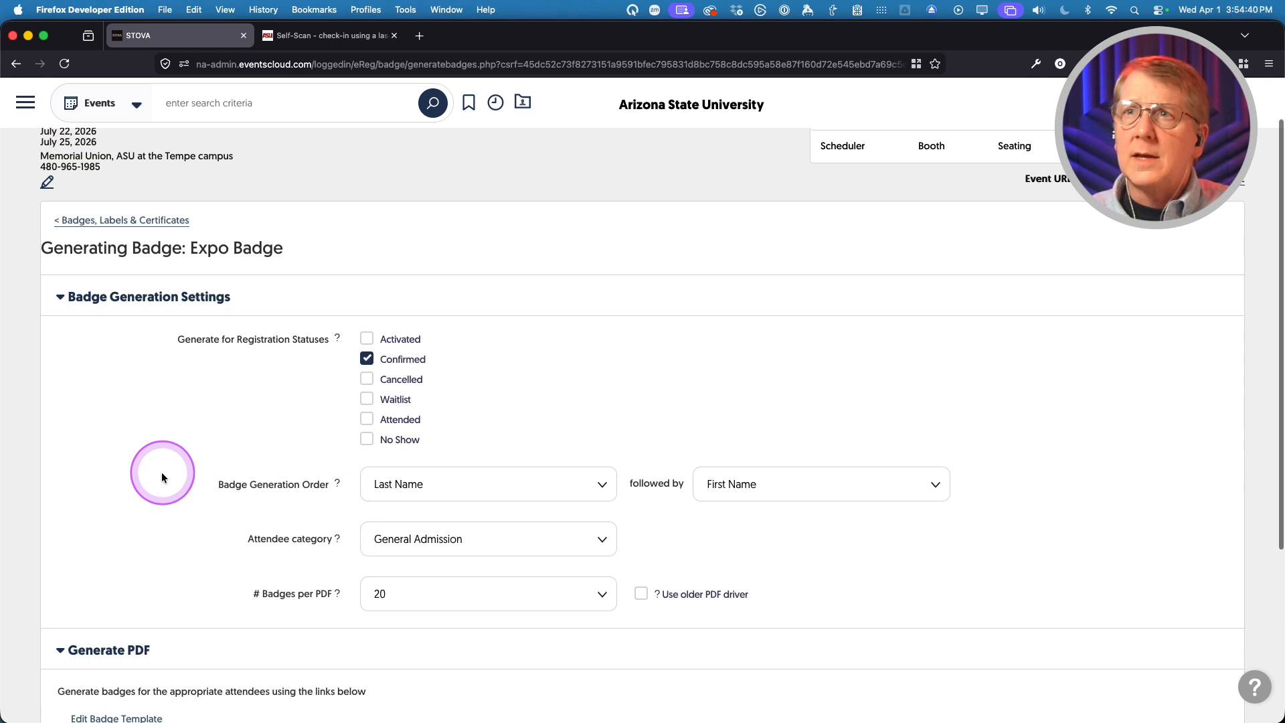
{"action": "scroll", "coordinate": [162, 477], "scroll_direction": "down", "scroll_amount": 1}
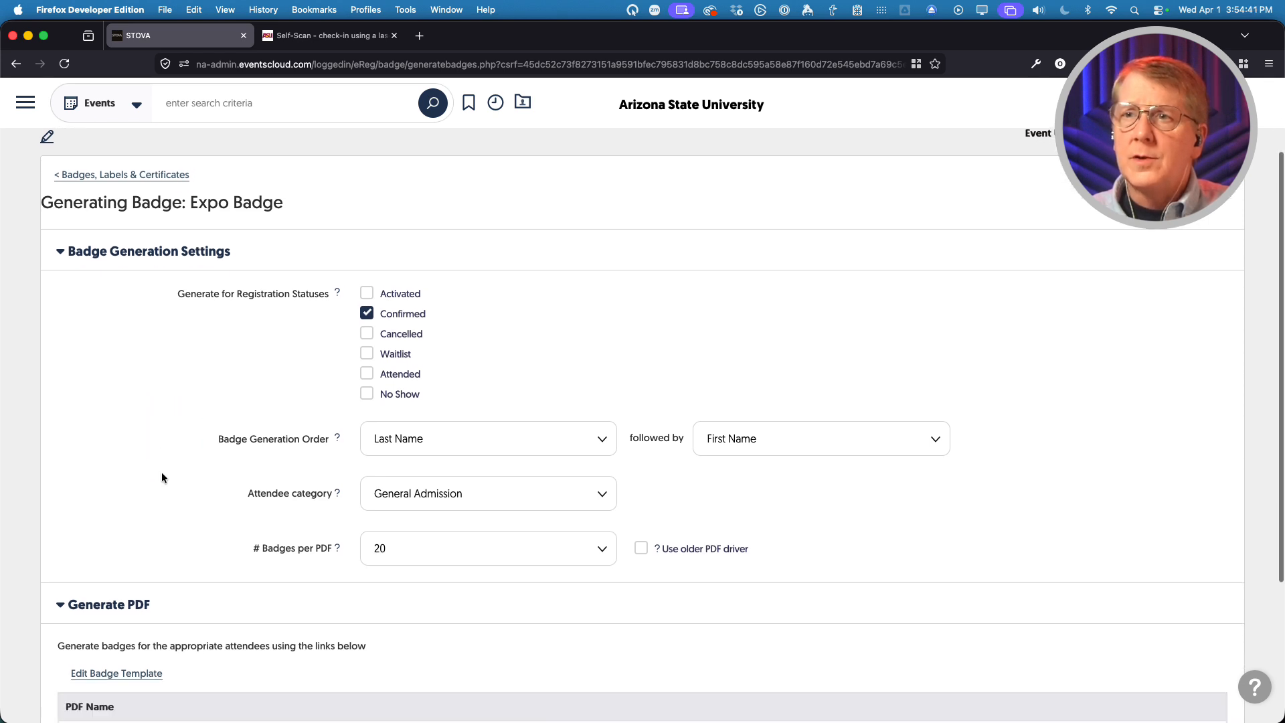
{"action": "left_click", "coordinate": [124, 676]}
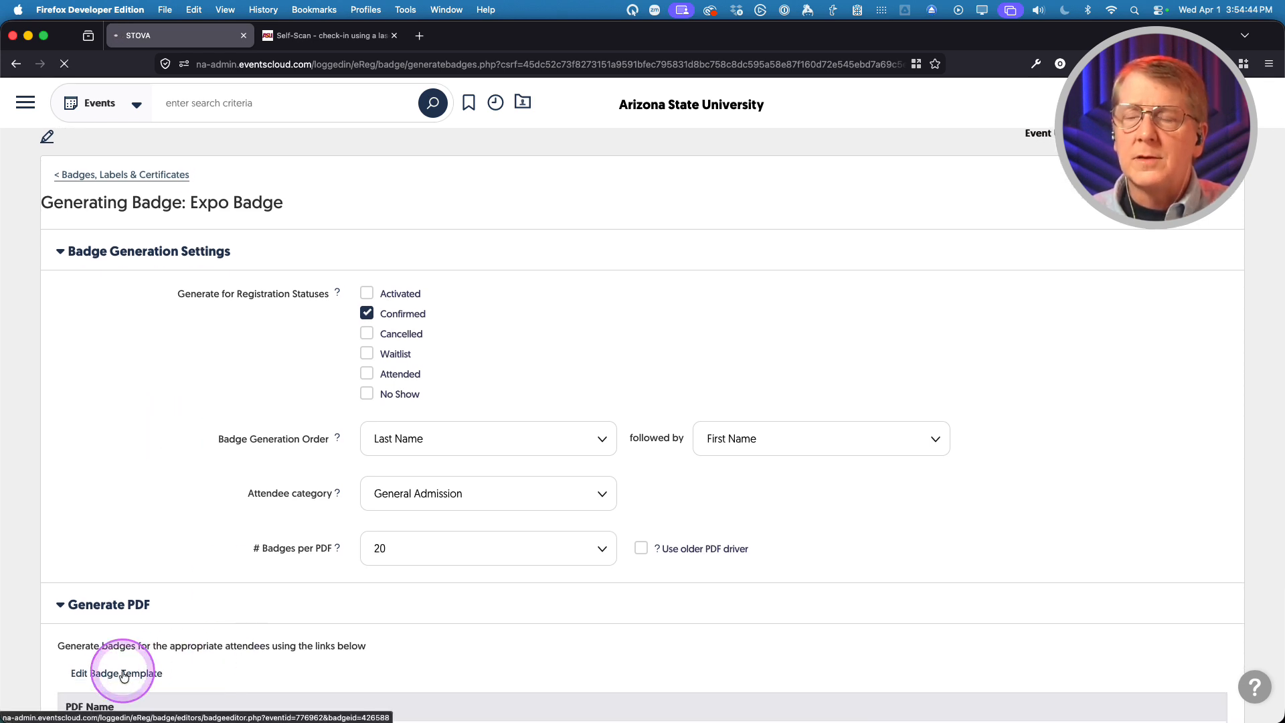
{"action": "scroll", "coordinate": [156, 570], "scroll_direction": "down", "scroll_amount": 5}
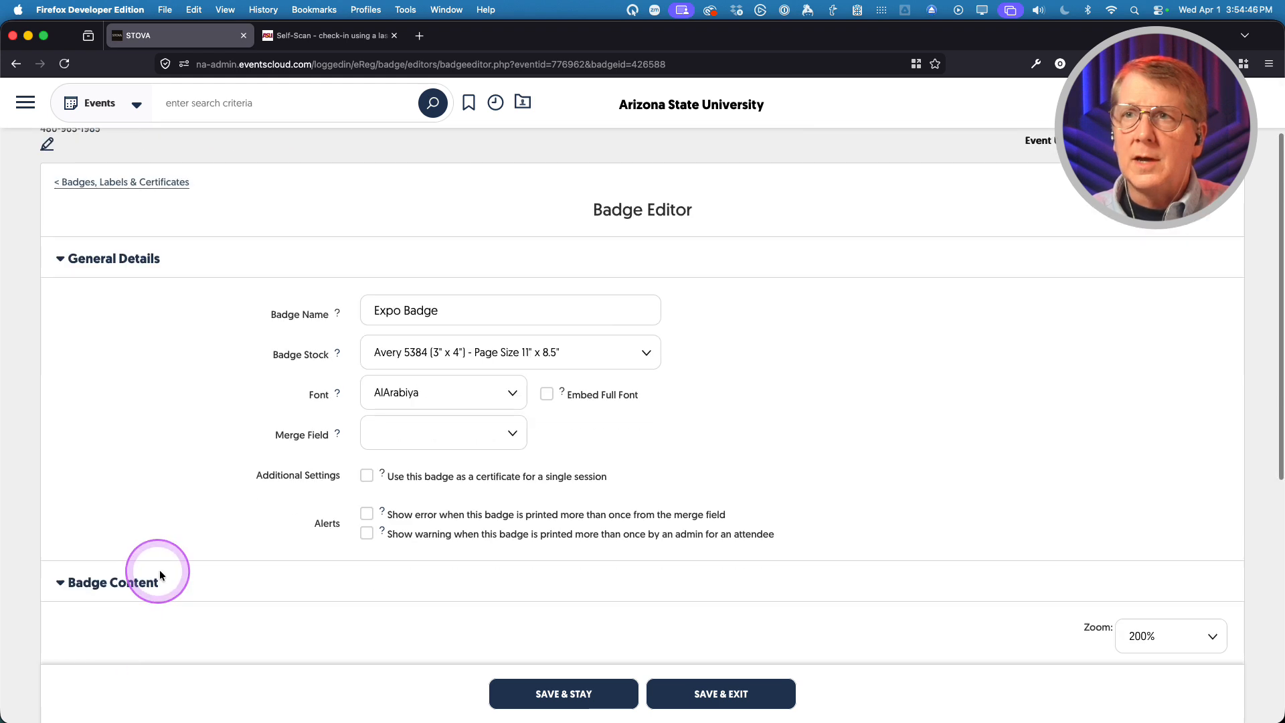
- Set the Event name's font size to 20 in the Expo Badge content, and save the content and the badge
{"action": "scroll", "coordinate": [205, 572], "scroll_direction": "down", "scroll_amount": 3}
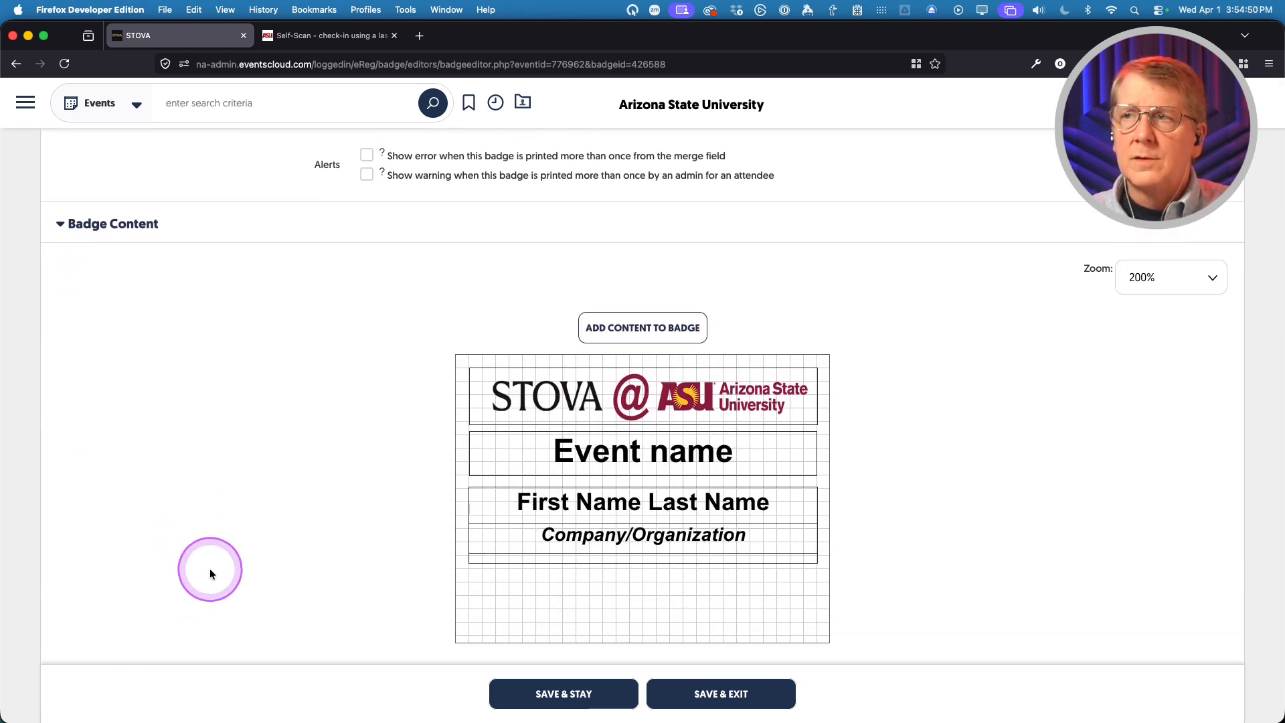
{"action": "left_click", "coordinate": [618, 453]}
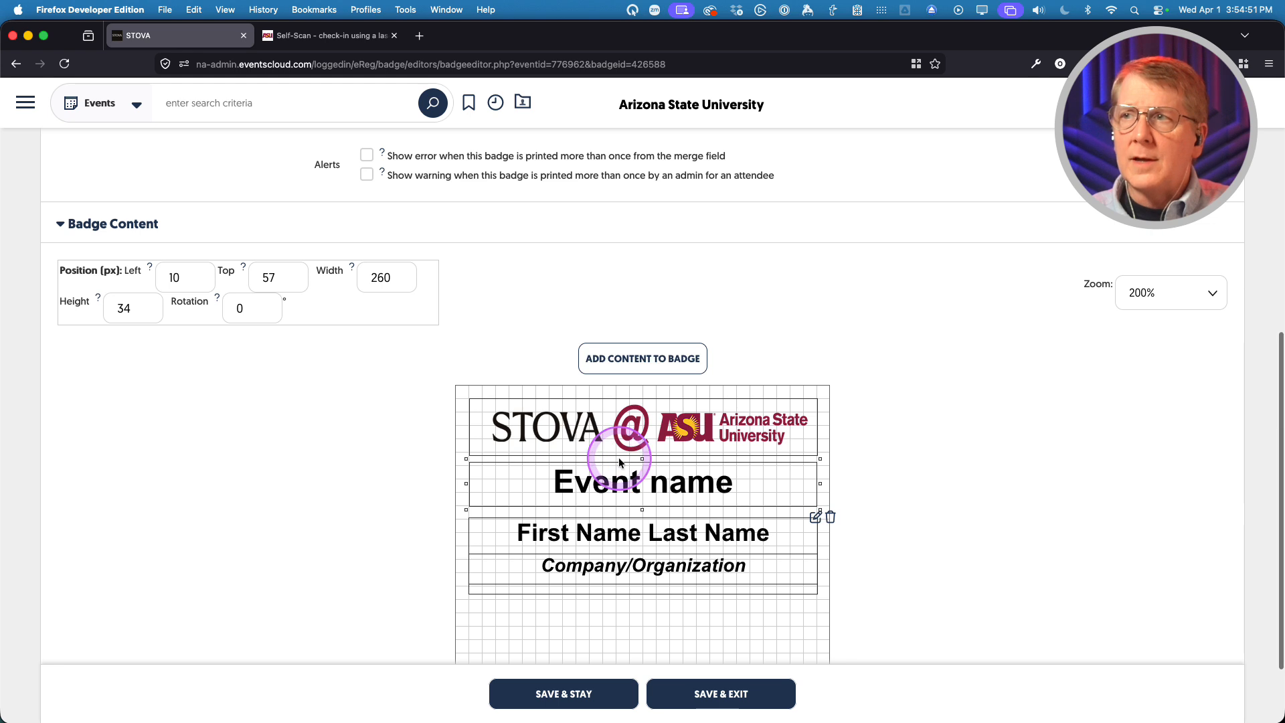
{"action": "left_click", "coordinate": [815, 517]}
{"action": "scroll", "coordinate": [354, 505], "scroll_direction": "down", "scroll_amount": 6}
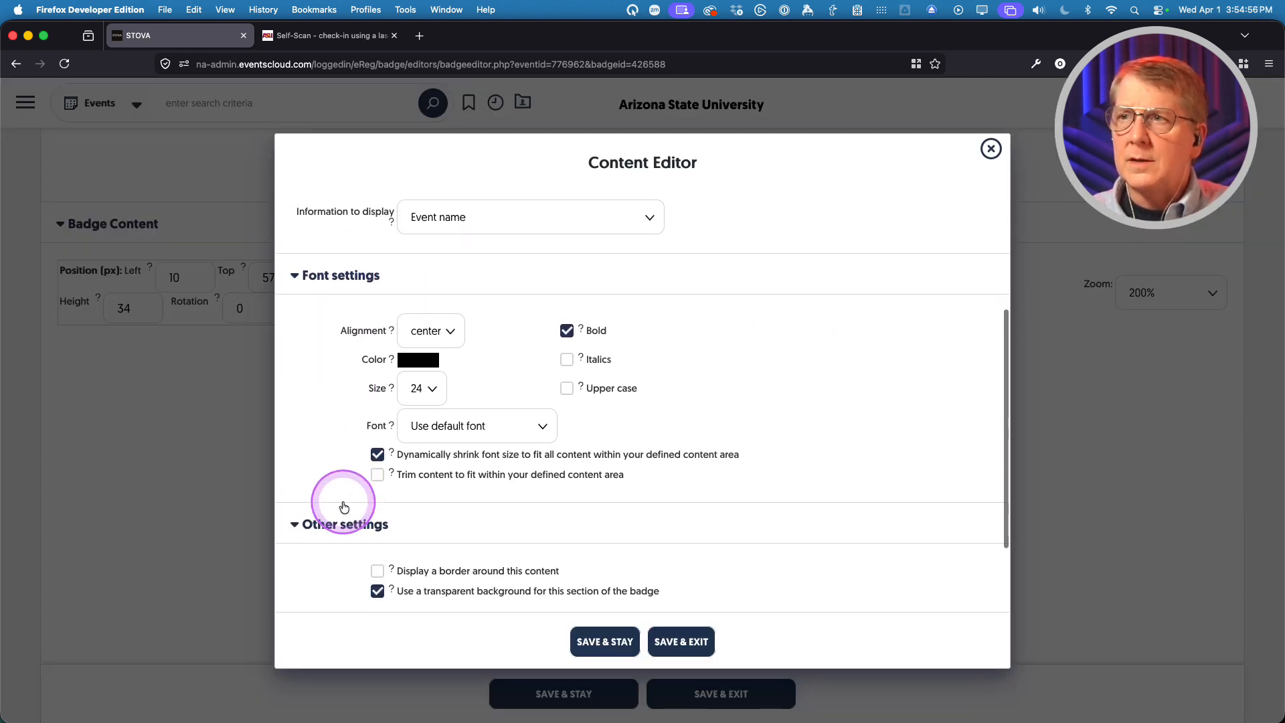
{"action": "left_click", "coordinate": [428, 390]}
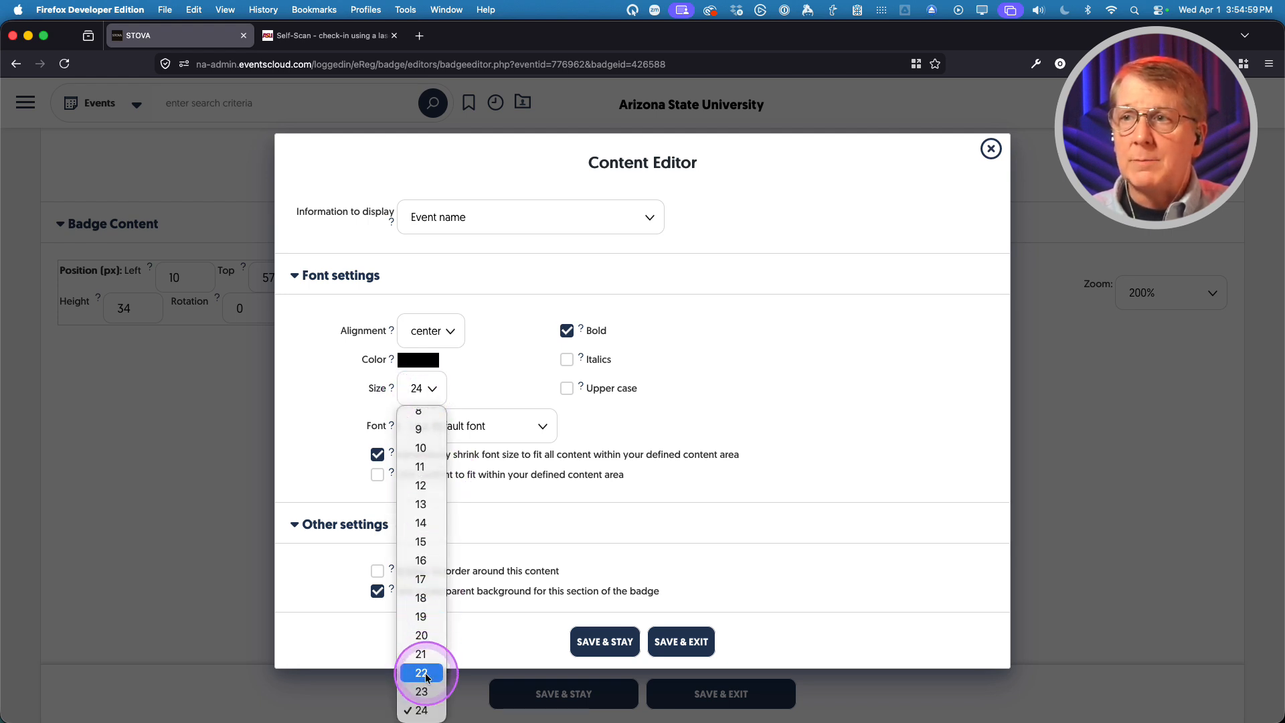
{"action": "left_click", "coordinate": [426, 637]}
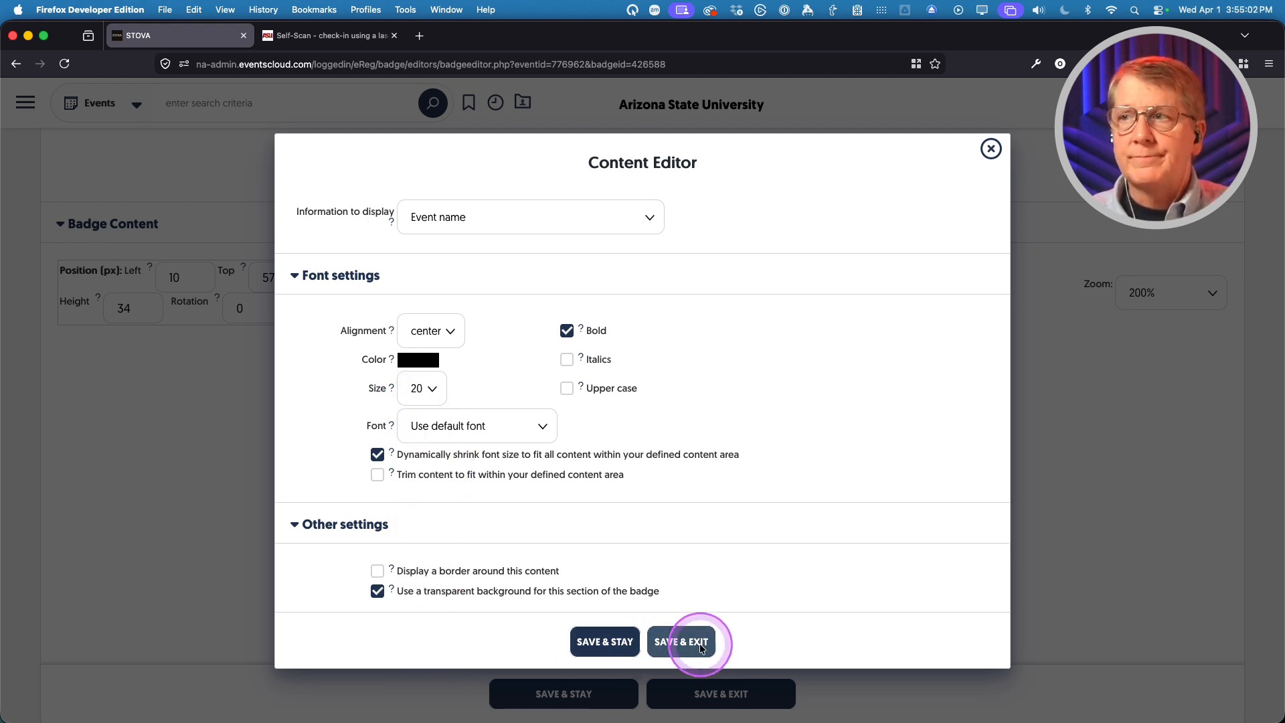
{"action": "left_click", "coordinate": [699, 643]}
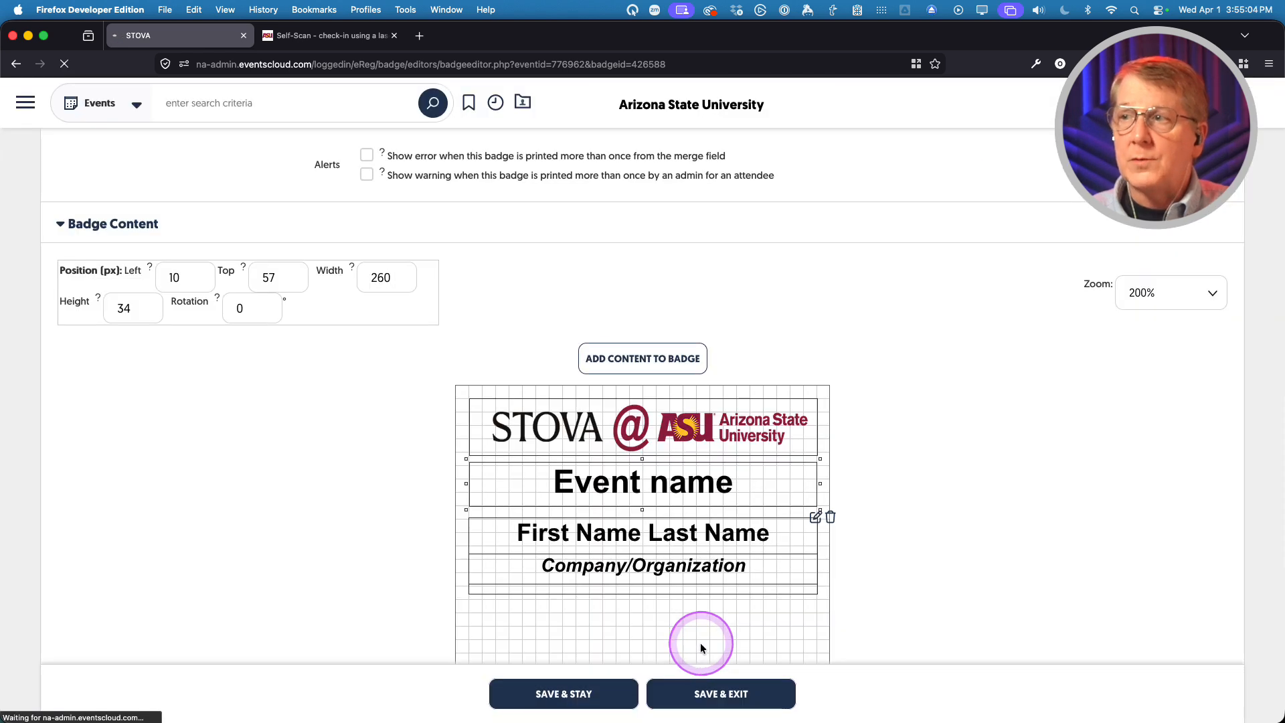
{"action": "left_click", "coordinate": [712, 696]}
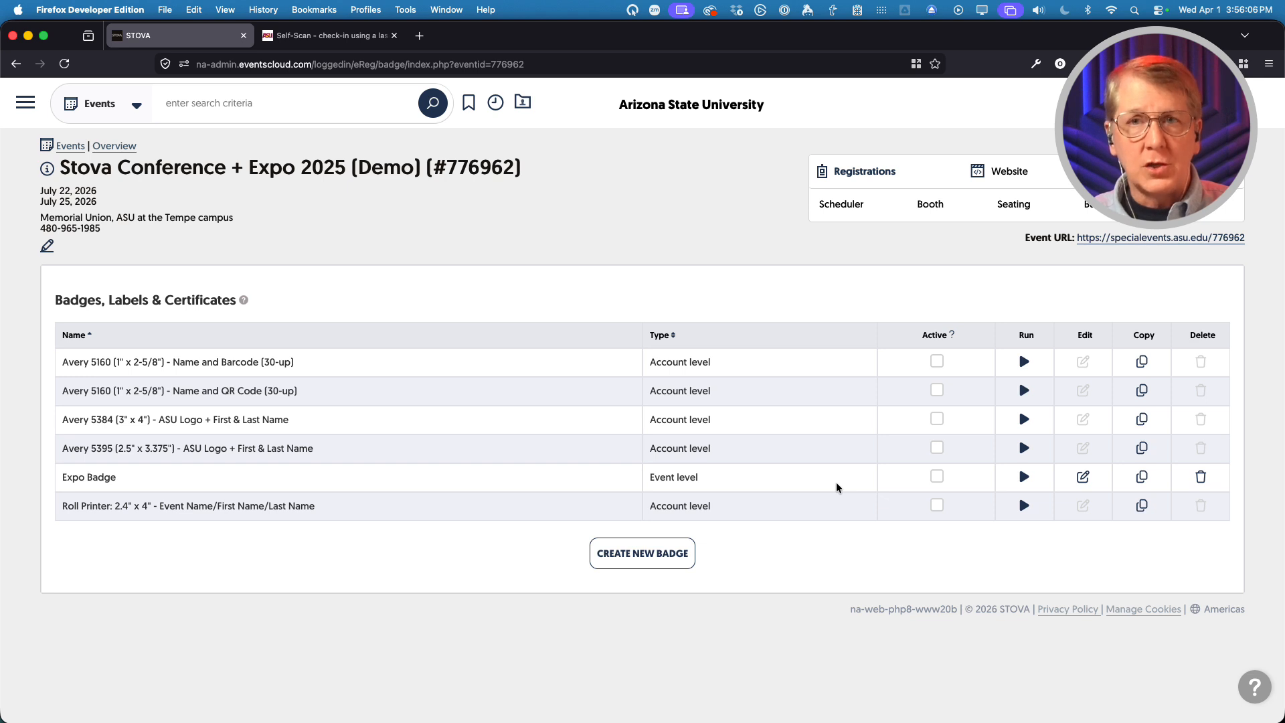
- Make the Expo Badge active for the event and open the Registrant List
{"action": "left_click", "coordinate": [937, 478]}
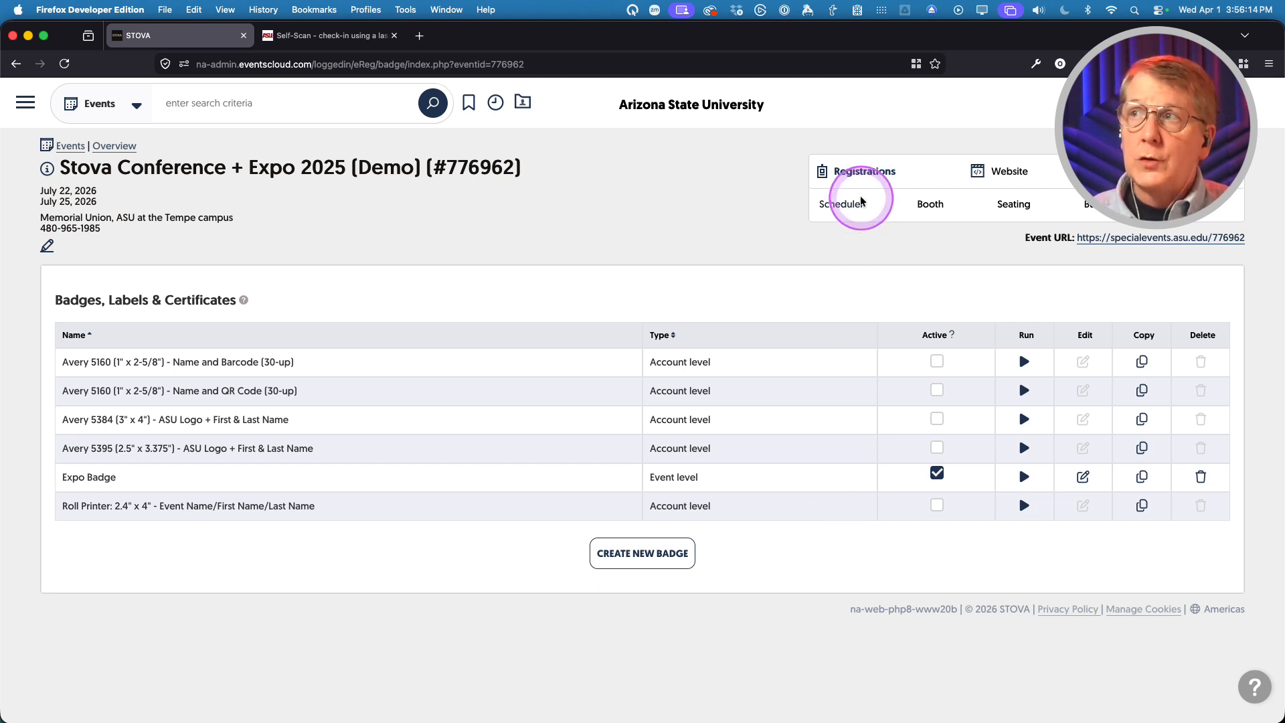
{"action": "mouse_move", "coordinate": [850, 172]}
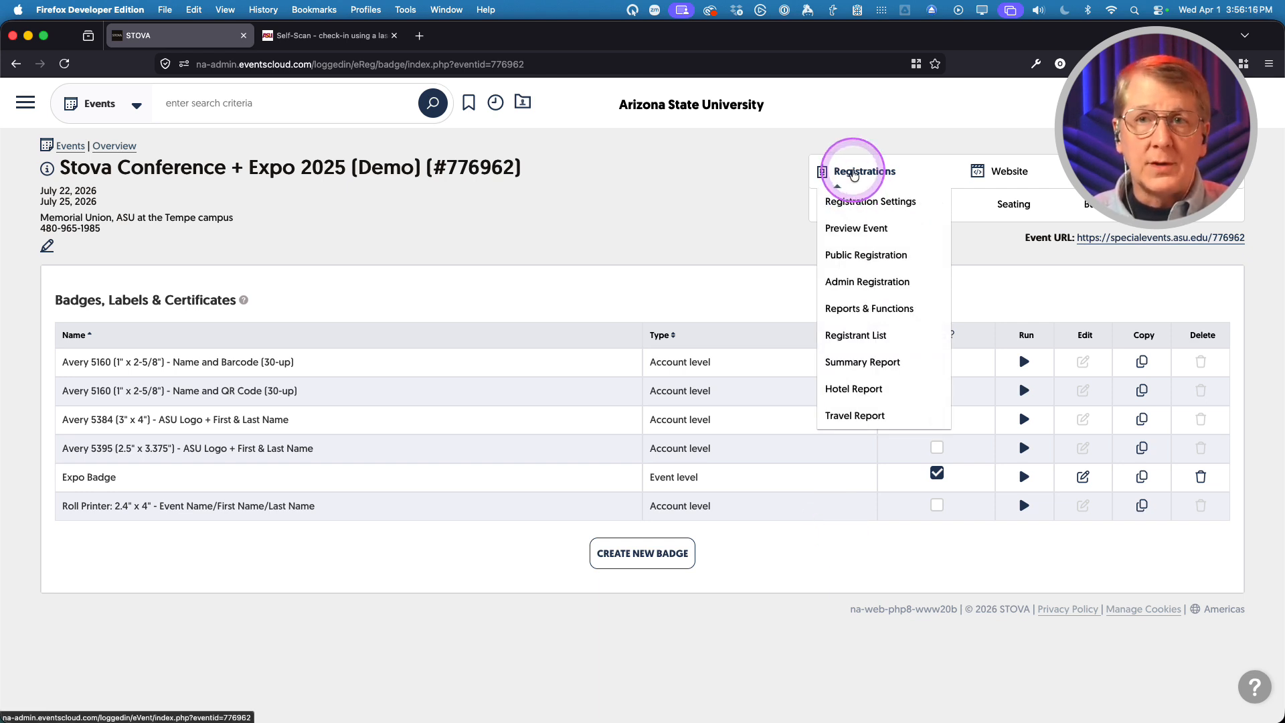
{"action": "left_click", "coordinate": [849, 338]}
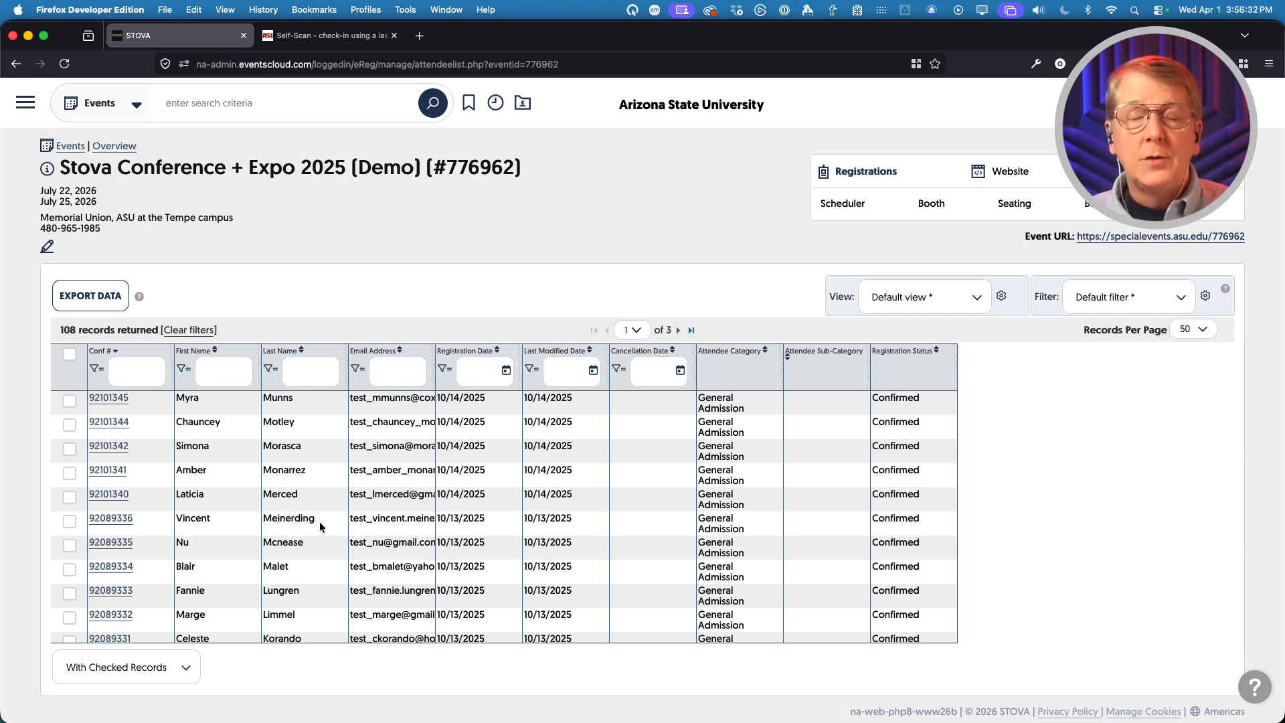
- Generate badges for the first, third, fifth and sixth registrants in the list, inspect the PDF and close it
{"action": "left_click", "coordinate": [70, 401]}
{"action": "left_click", "coordinate": [69, 449]}
{"action": "left_click", "coordinate": [69, 497]}
{"action": "left_click", "coordinate": [70, 522]}
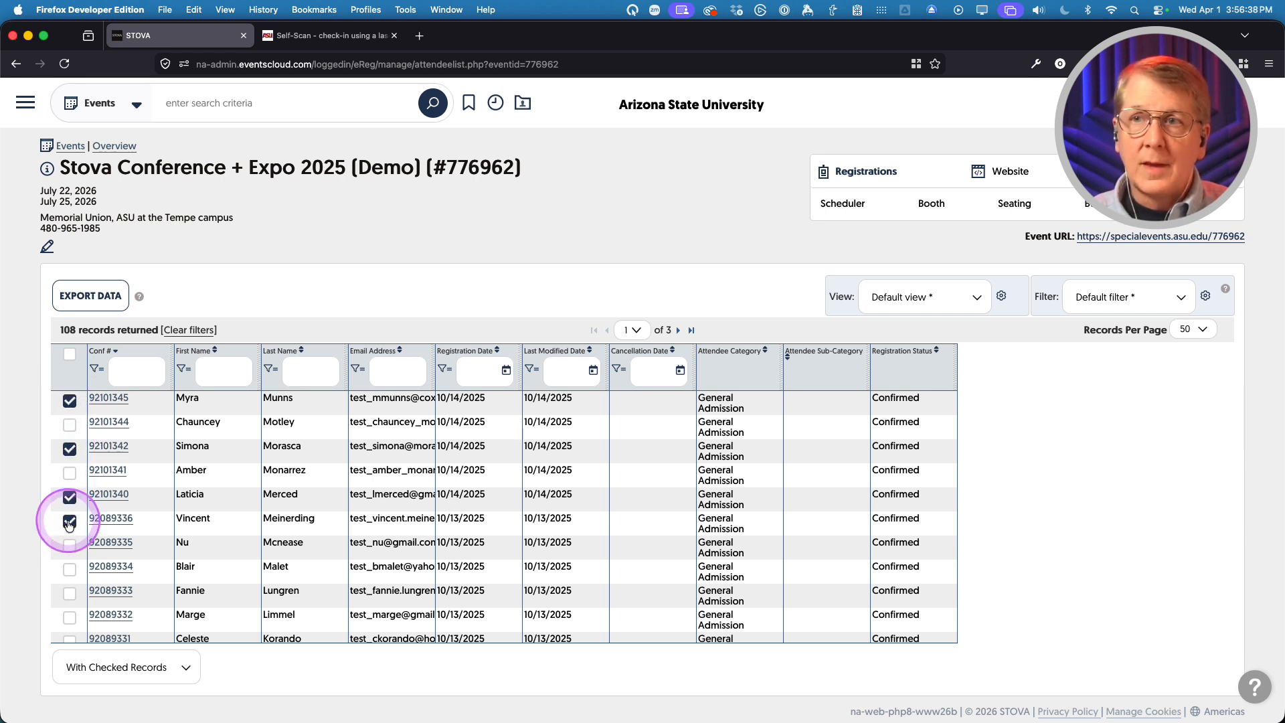
{"action": "left_click", "coordinate": [116, 667]}
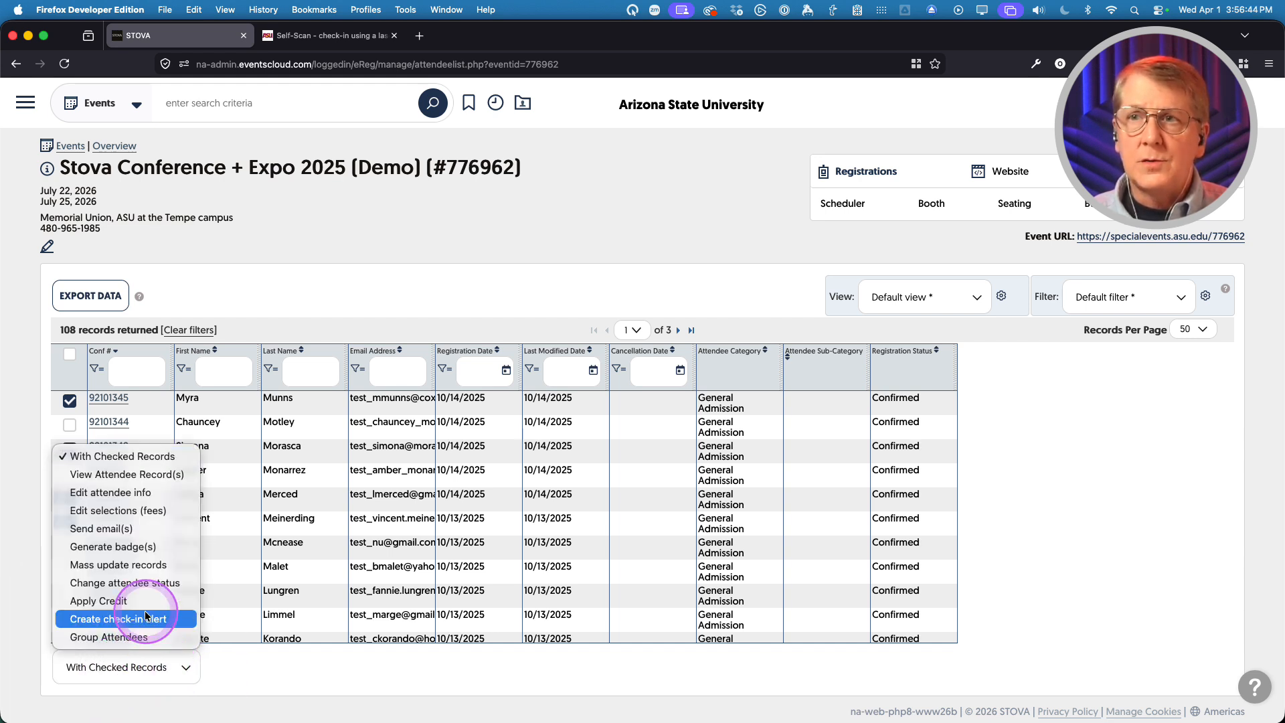
{"action": "left_click", "coordinate": [130, 547]}
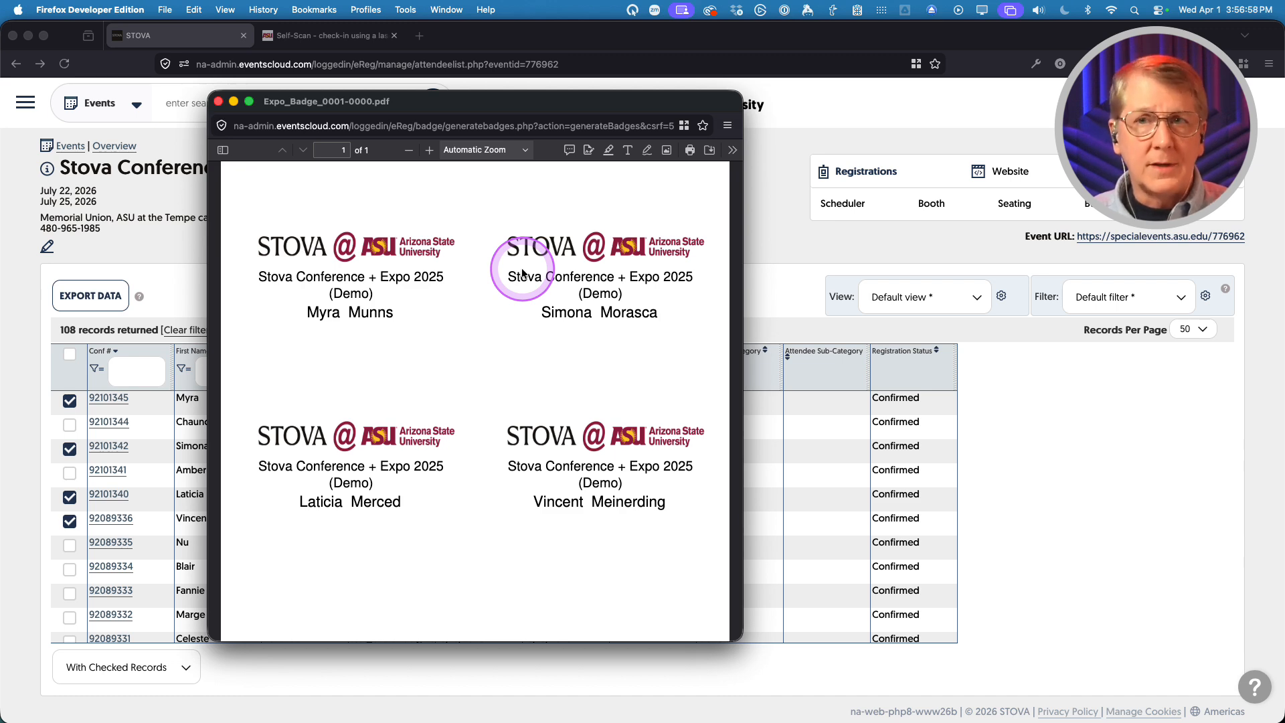
{"action": "left_click", "coordinate": [219, 101]}
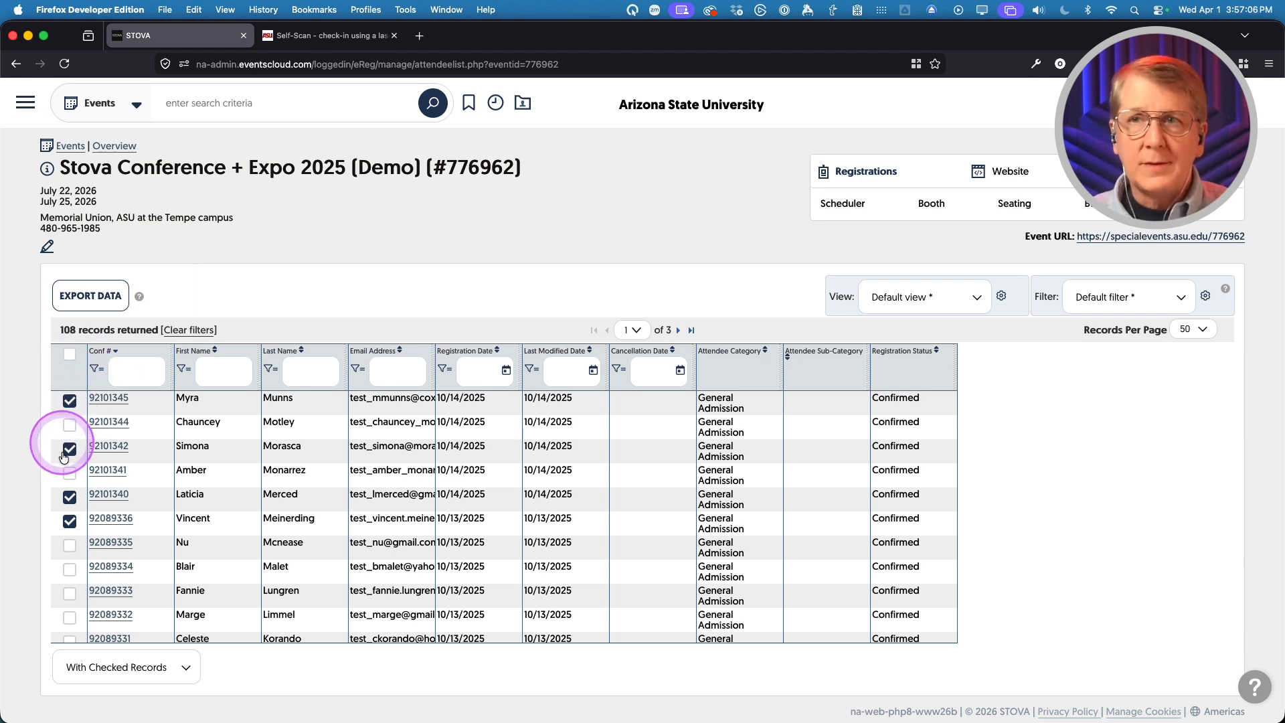
- Generate a single badge from the first registrant's attendee record, view the PDF, and close it and the record
{"action": "left_click", "coordinate": [108, 404]}
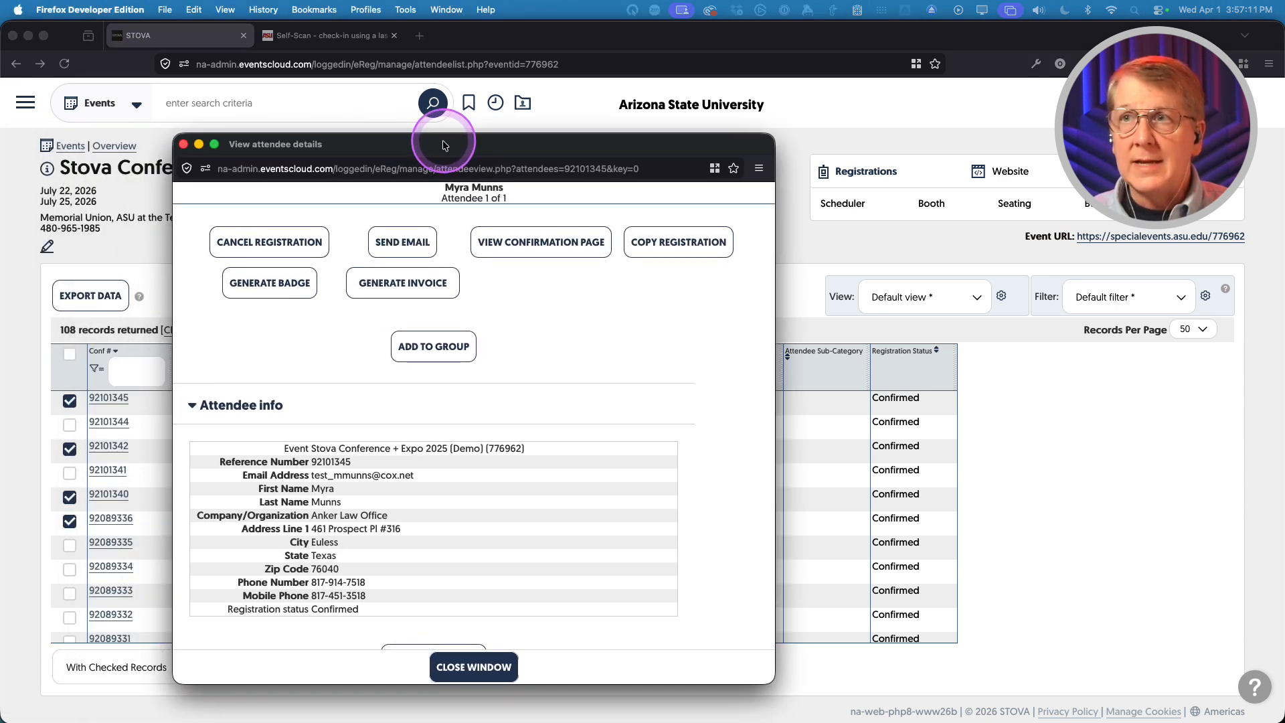
{"action": "left_click", "coordinate": [269, 291]}
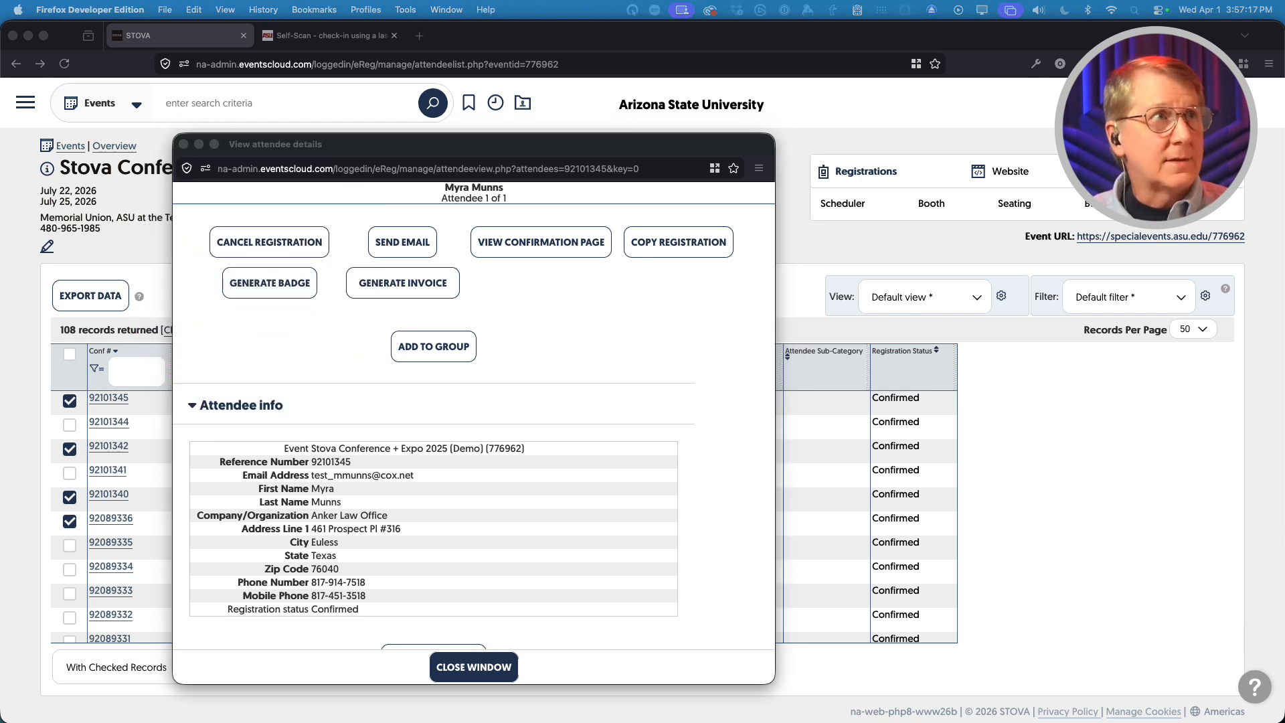
{"action": "left_click_drag", "start_coordinate": [2, 70], "coordinate": [446, 116]}
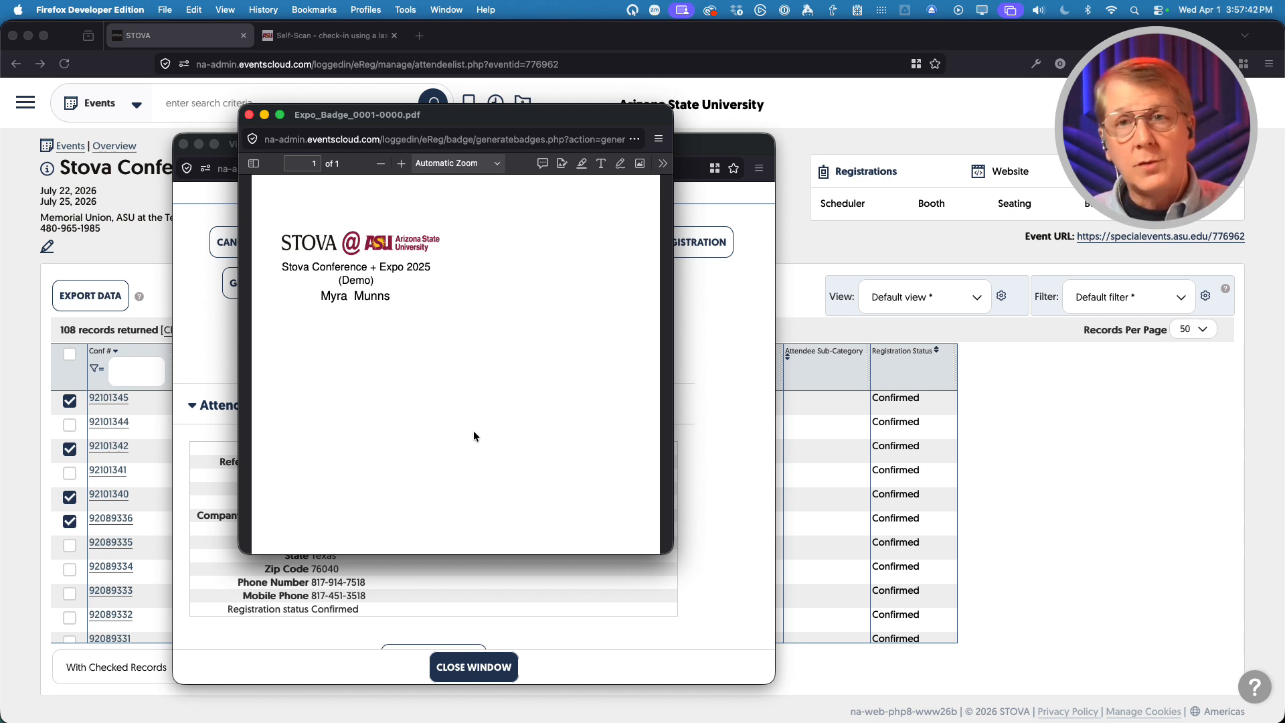
{"action": "left_click", "coordinate": [249, 115]}
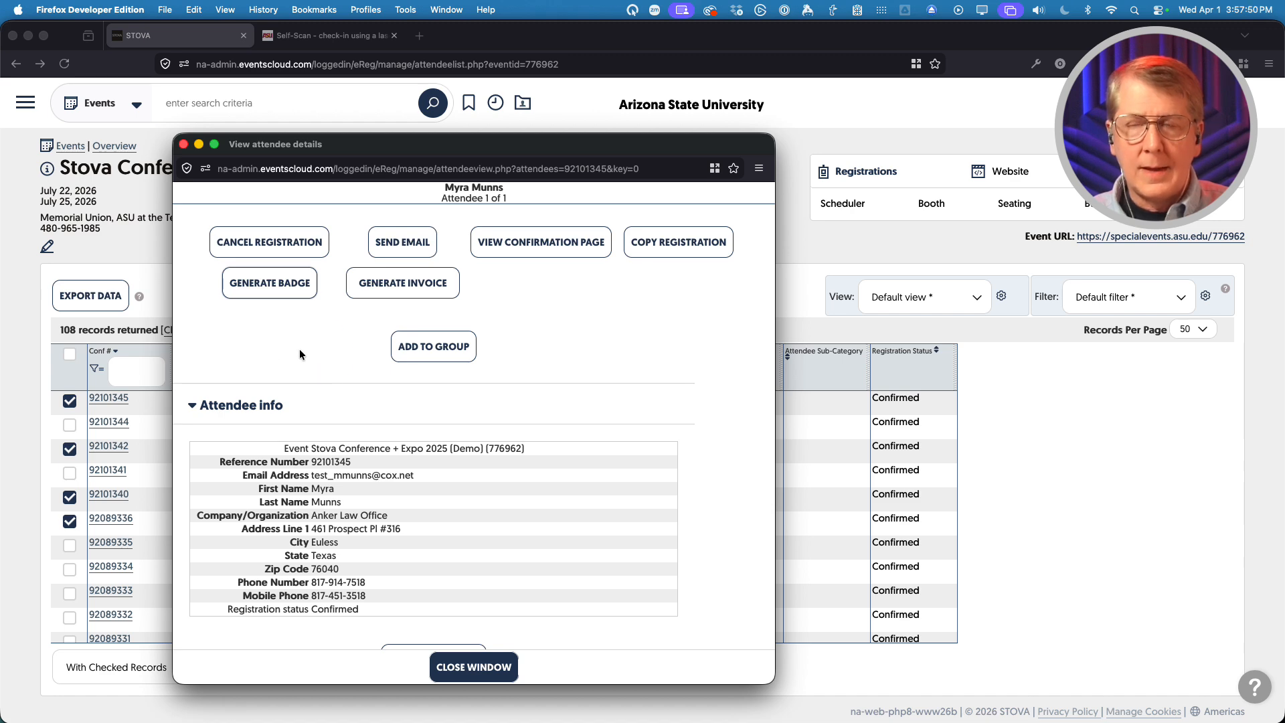
{"action": "left_click", "coordinate": [184, 146]}
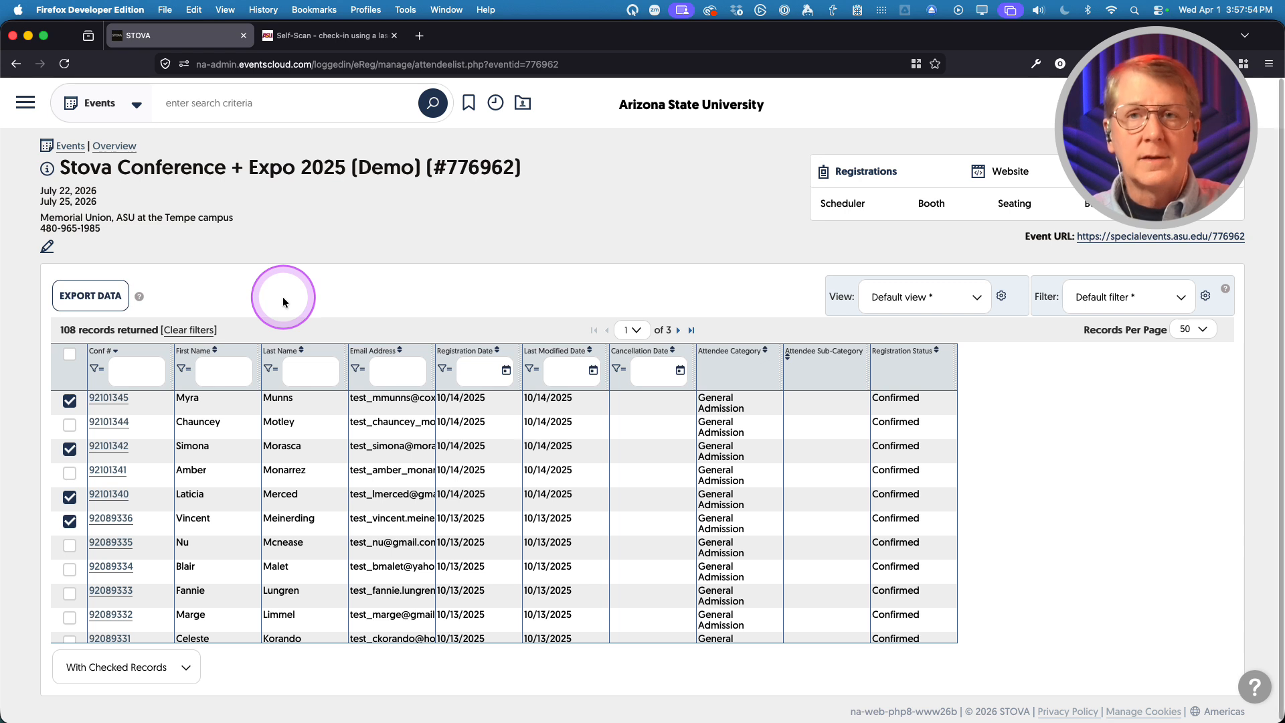
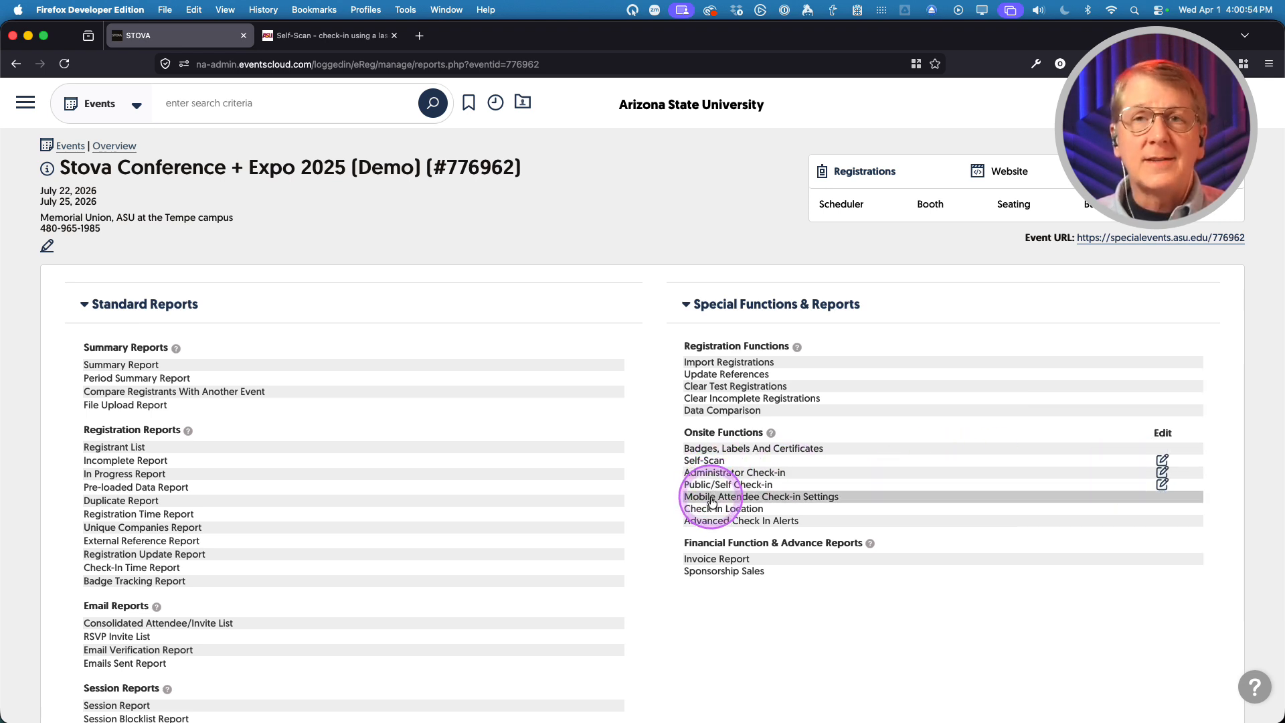
- Open the mobile check-in site through the direct link in Mobile Attendee Check-in Settings and start checking attendees in
{"action": "left_click", "coordinate": [711, 502]}
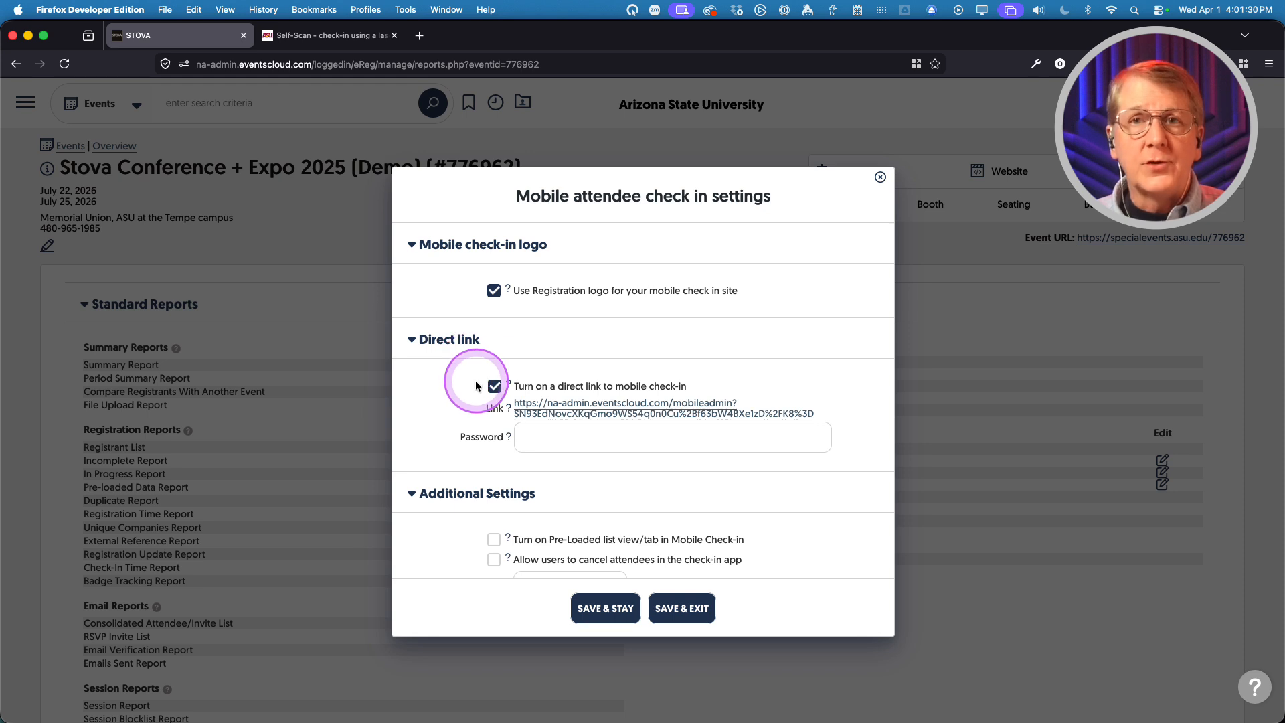
{"action": "scroll", "coordinate": [455, 380], "scroll_direction": "down", "scroll_amount": 1}
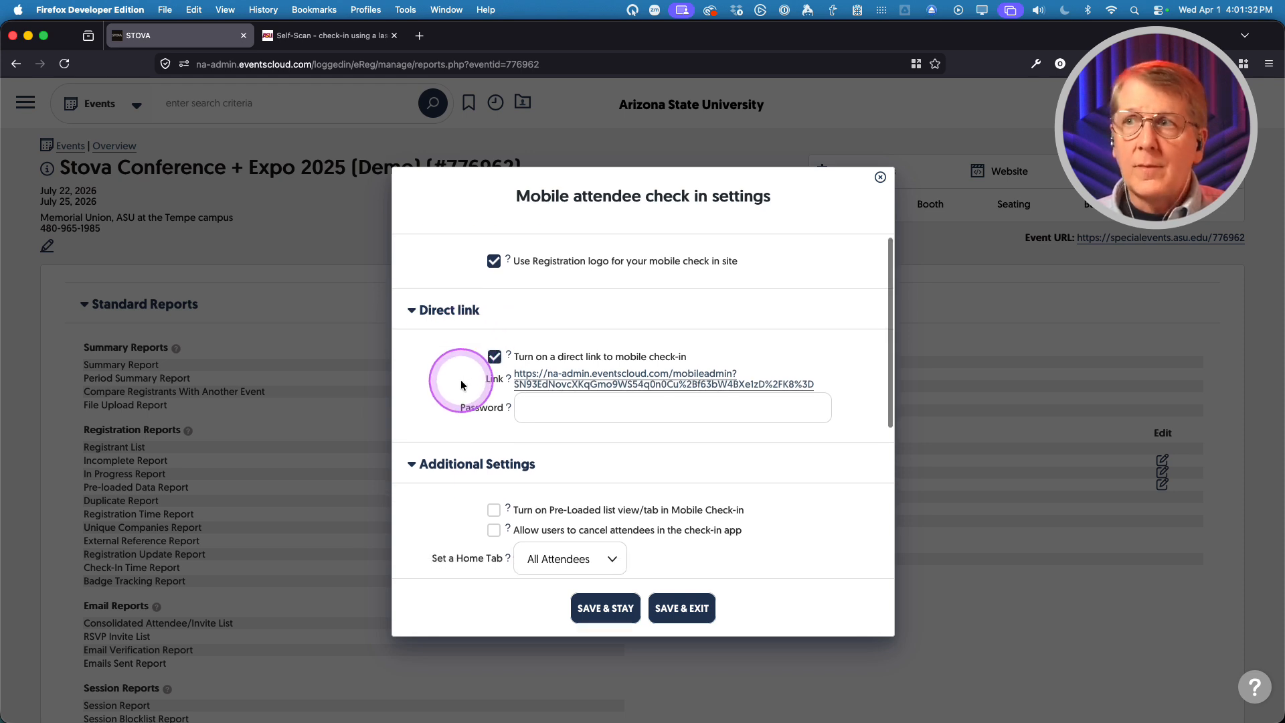
{"action": "left_click", "coordinate": [585, 388]}
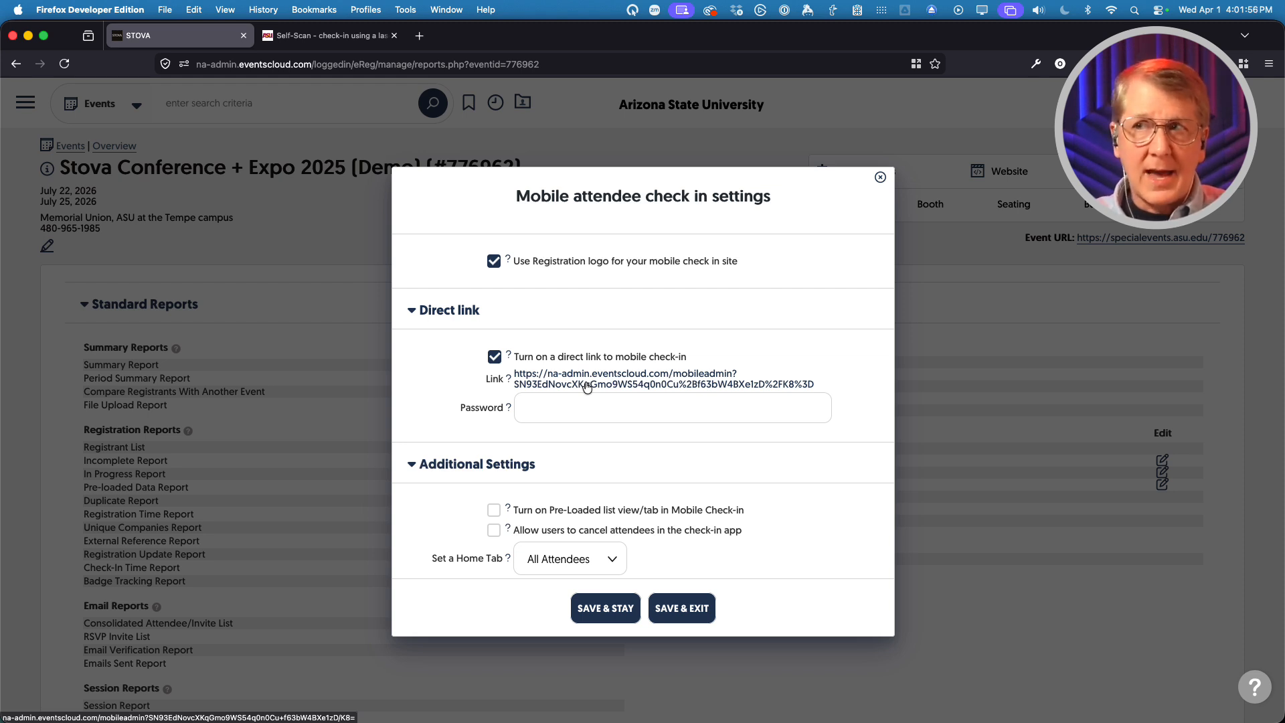
{"action": "left_click", "coordinate": [575, 379]}
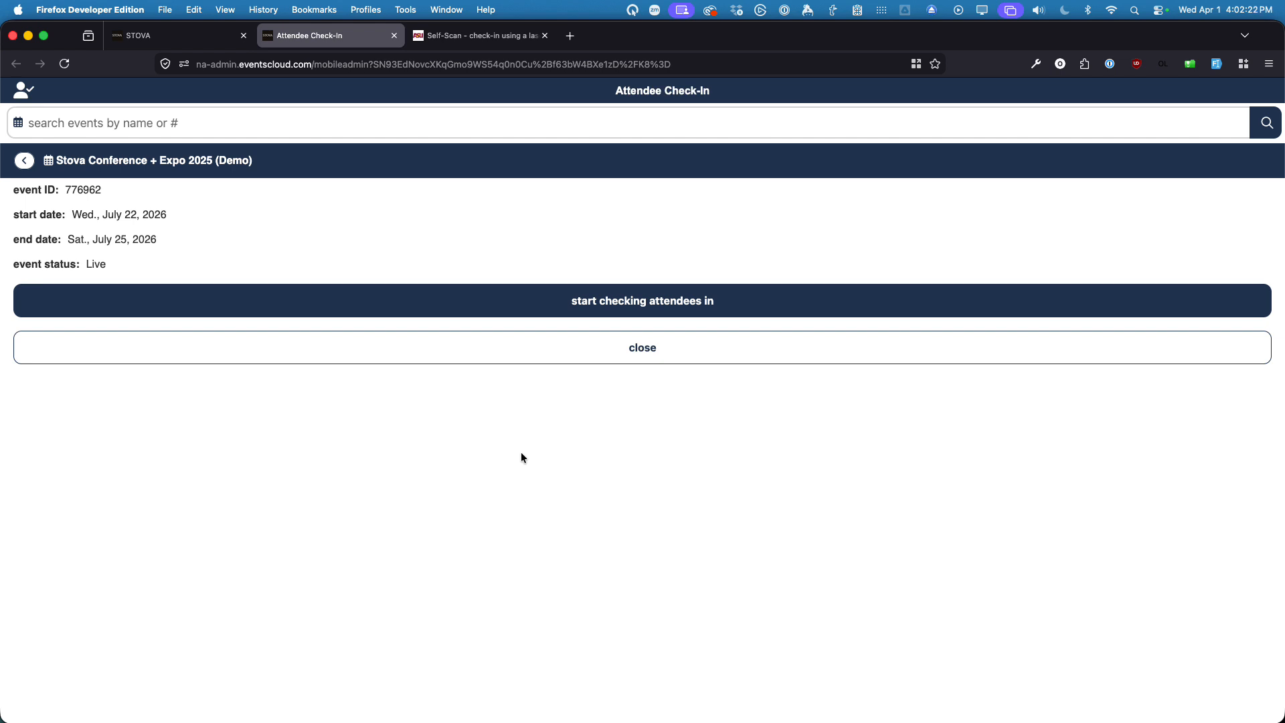
{"action": "left_click", "coordinate": [604, 298]}
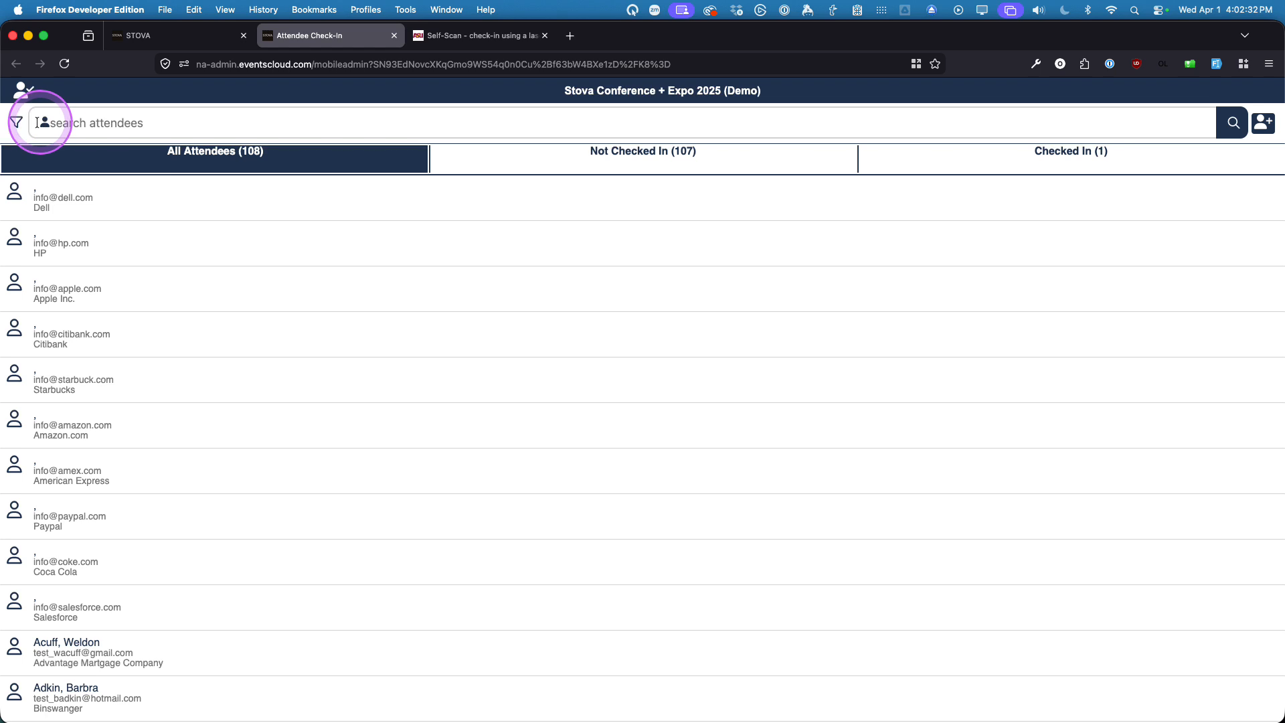
- Review the attendee category filter options and the attendee search without applying a filter or search term
{"action": "left_click", "coordinate": [16, 126]}
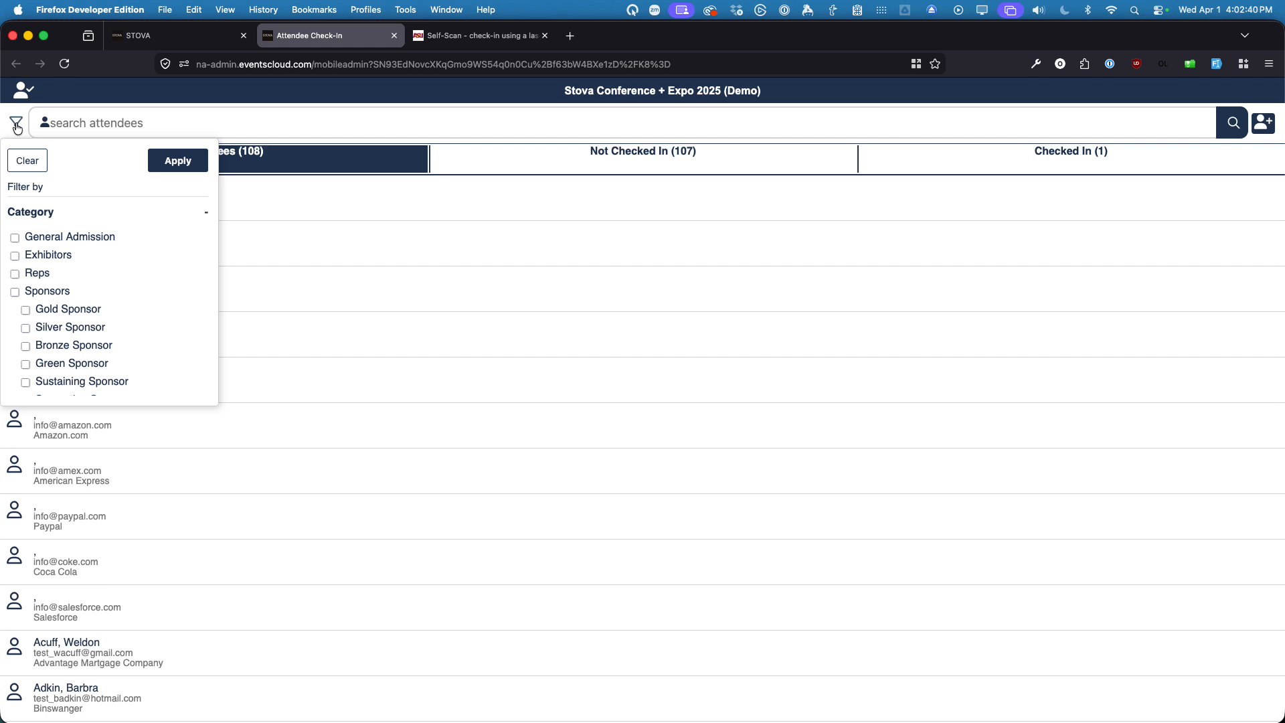
{"action": "left_click", "coordinate": [99, 123]}
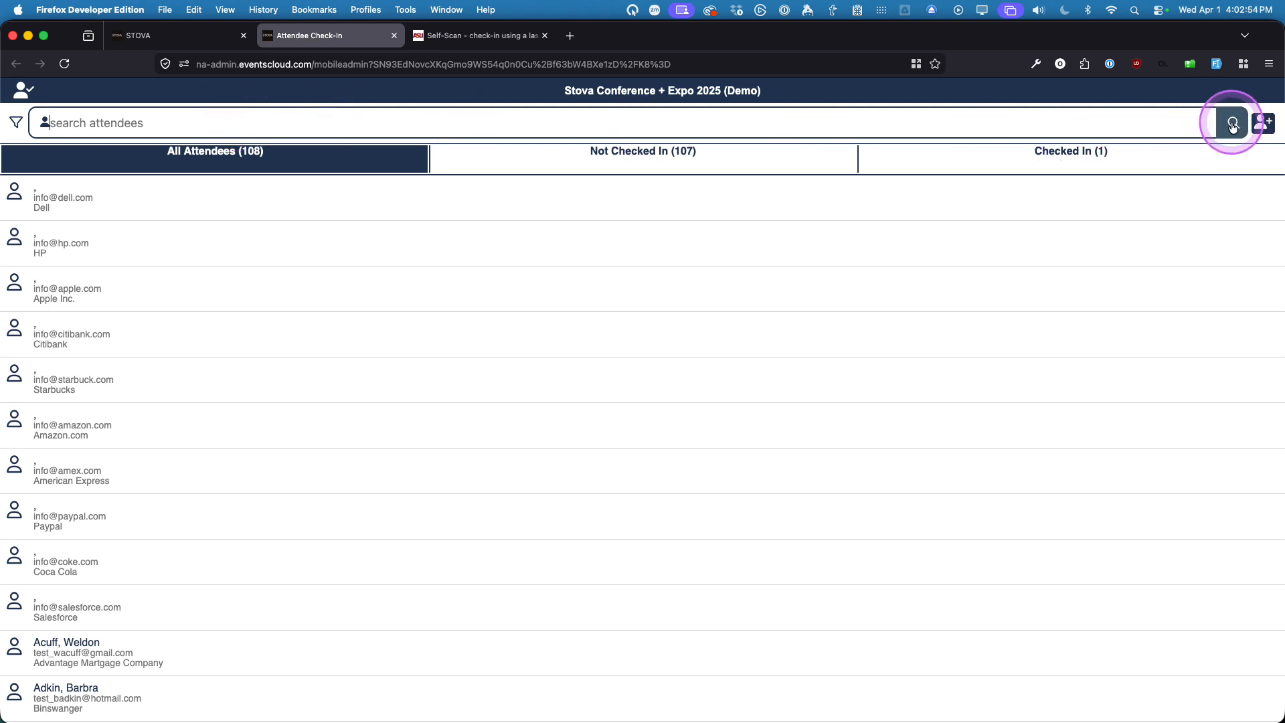
{"action": "left_click", "coordinate": [340, 228]}
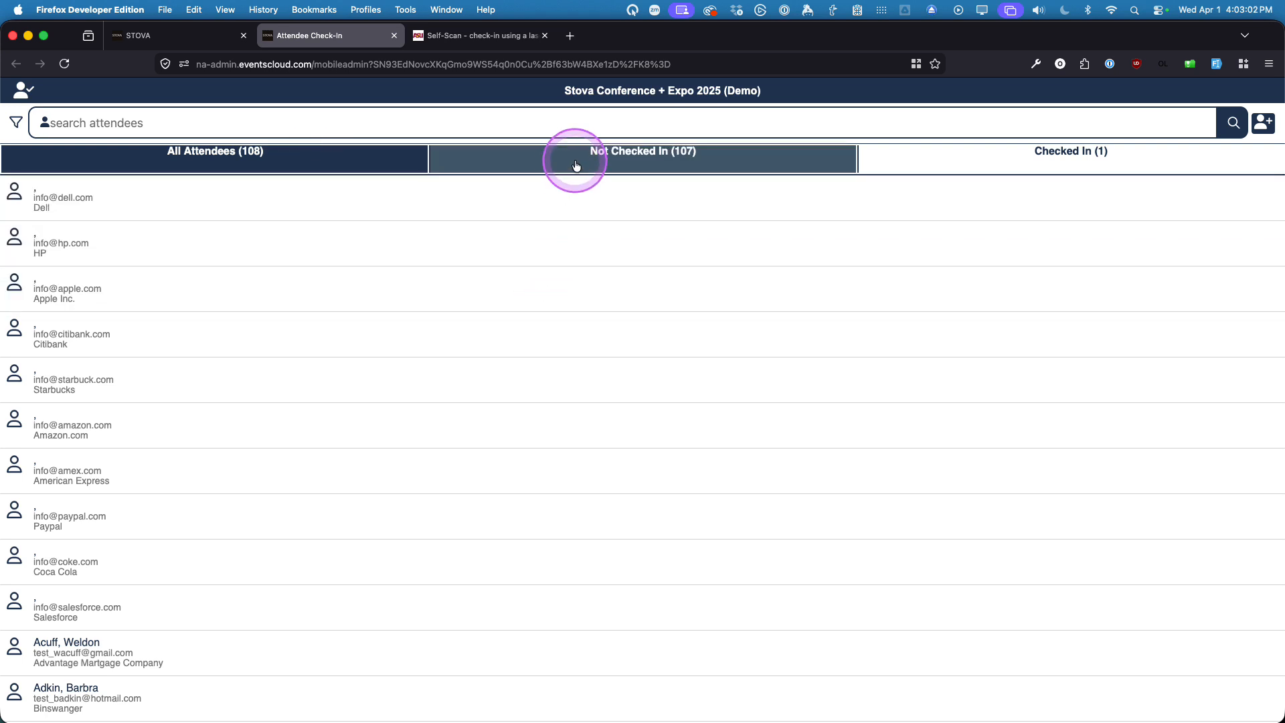
- View the Not Checked In and Checked In attendee lists, and return to All Attendees
{"action": "left_click", "coordinate": [562, 164]}
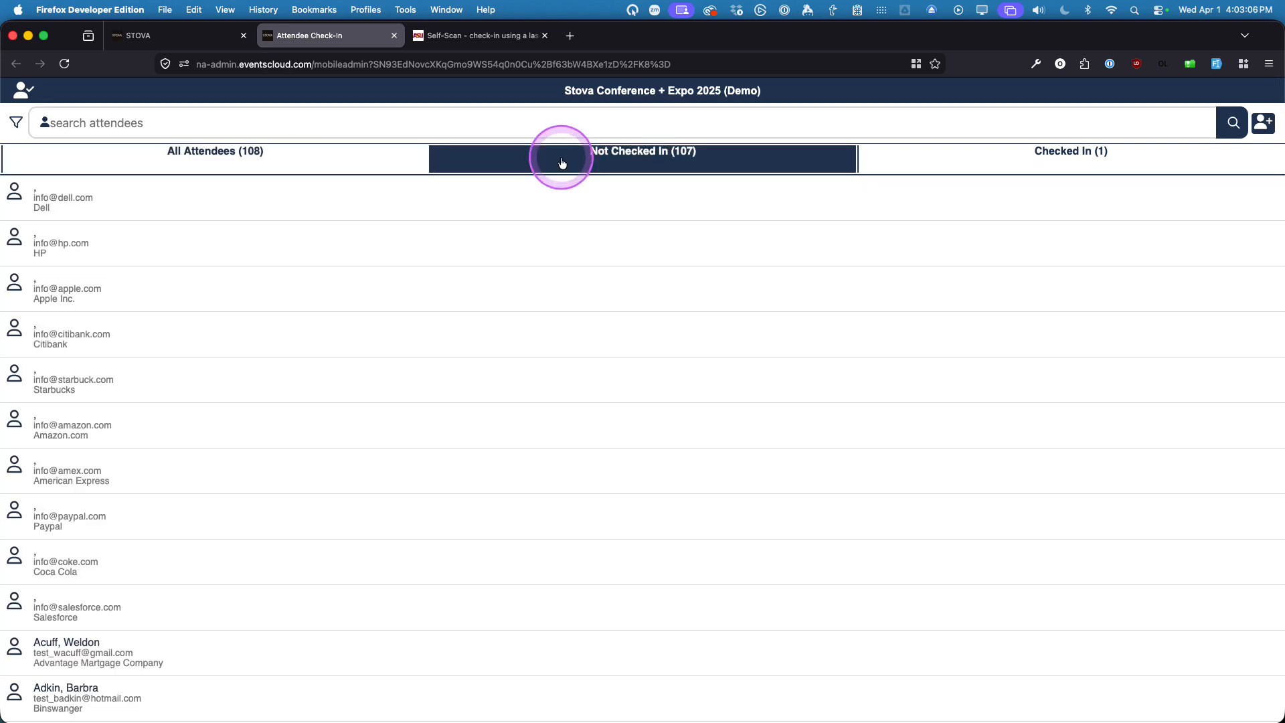
{"action": "left_click", "coordinate": [984, 165]}
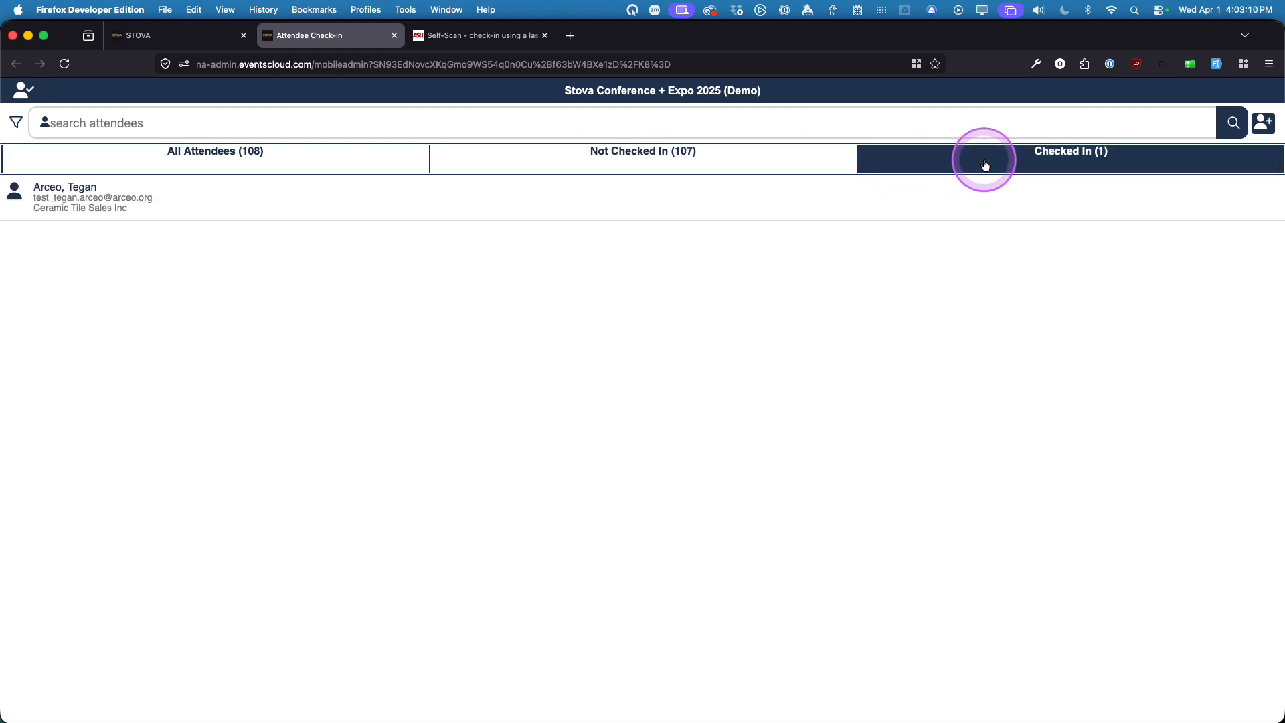
{"action": "left_click", "coordinate": [457, 176]}
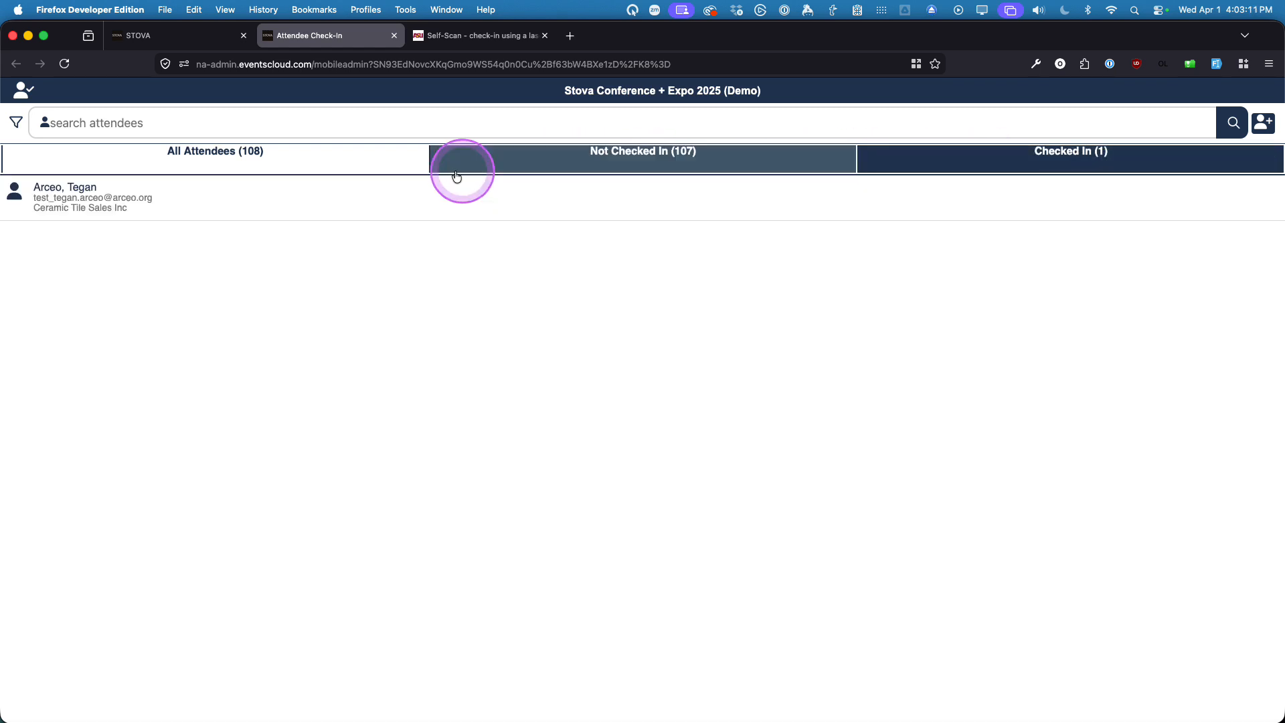
{"action": "left_click", "coordinate": [368, 165]}
- Find the attendee from Cali Sportswear Cutting Dept in the attendee list and check that person in
{"action": "scroll", "coordinate": [308, 281], "scroll_direction": "down", "scroll_amount": 5}
{"action": "scroll", "coordinate": [301, 323], "scroll_direction": "down", "scroll_amount": 5}
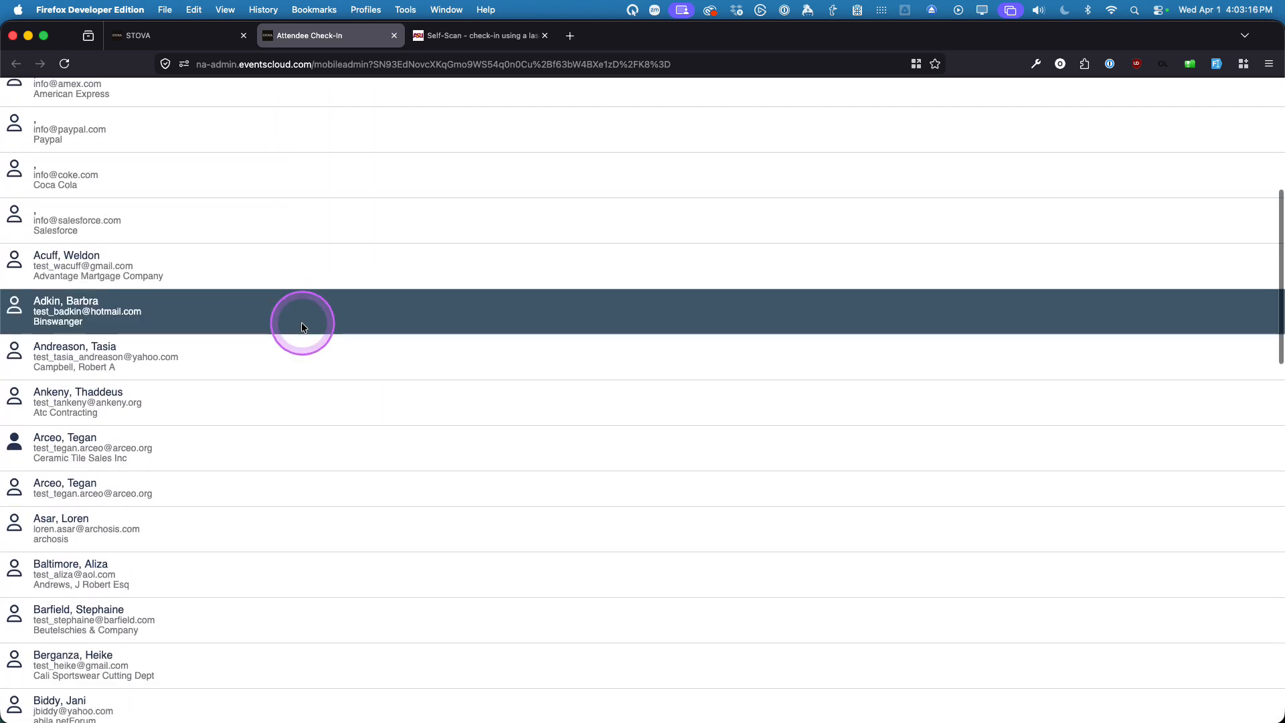
{"action": "scroll", "coordinate": [358, 324], "scroll_direction": "up", "scroll_amount": 1}
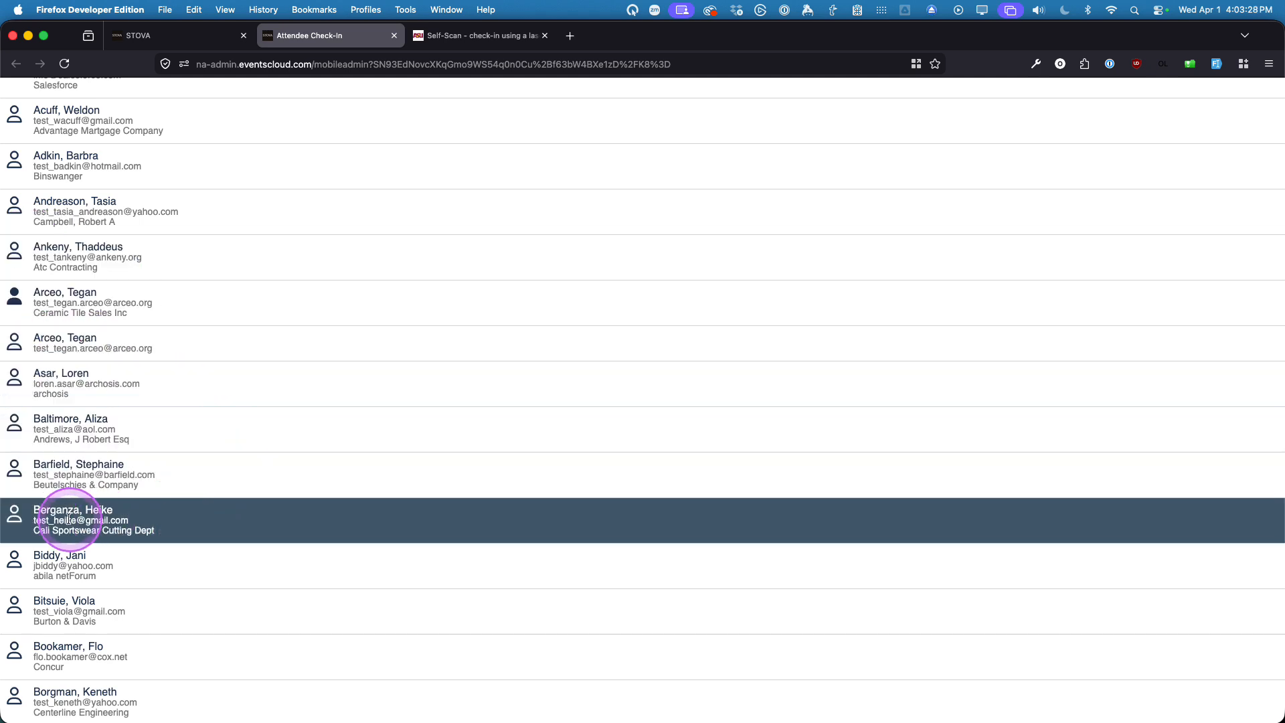
{"action": "left_click", "coordinate": [225, 522]}
{"action": "scroll", "coordinate": [246, 520], "scroll_direction": "down", "scroll_amount": 1}
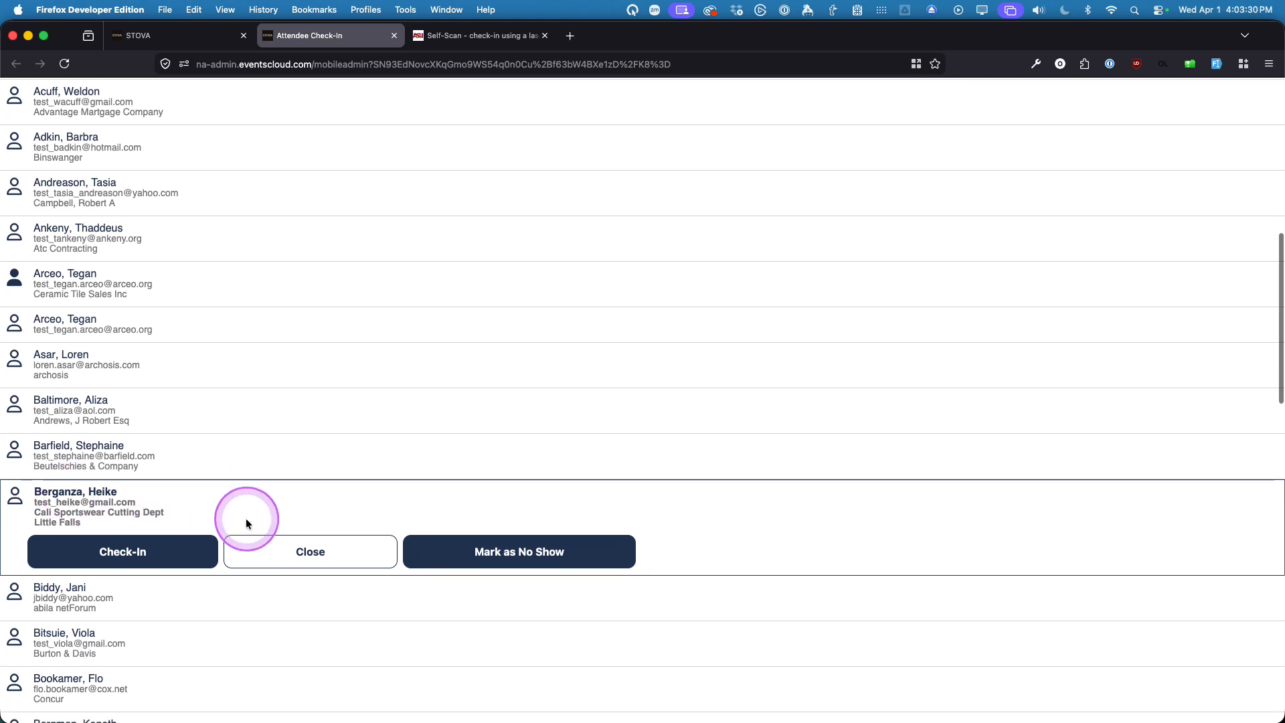
{"action": "left_click", "coordinate": [139, 530]}
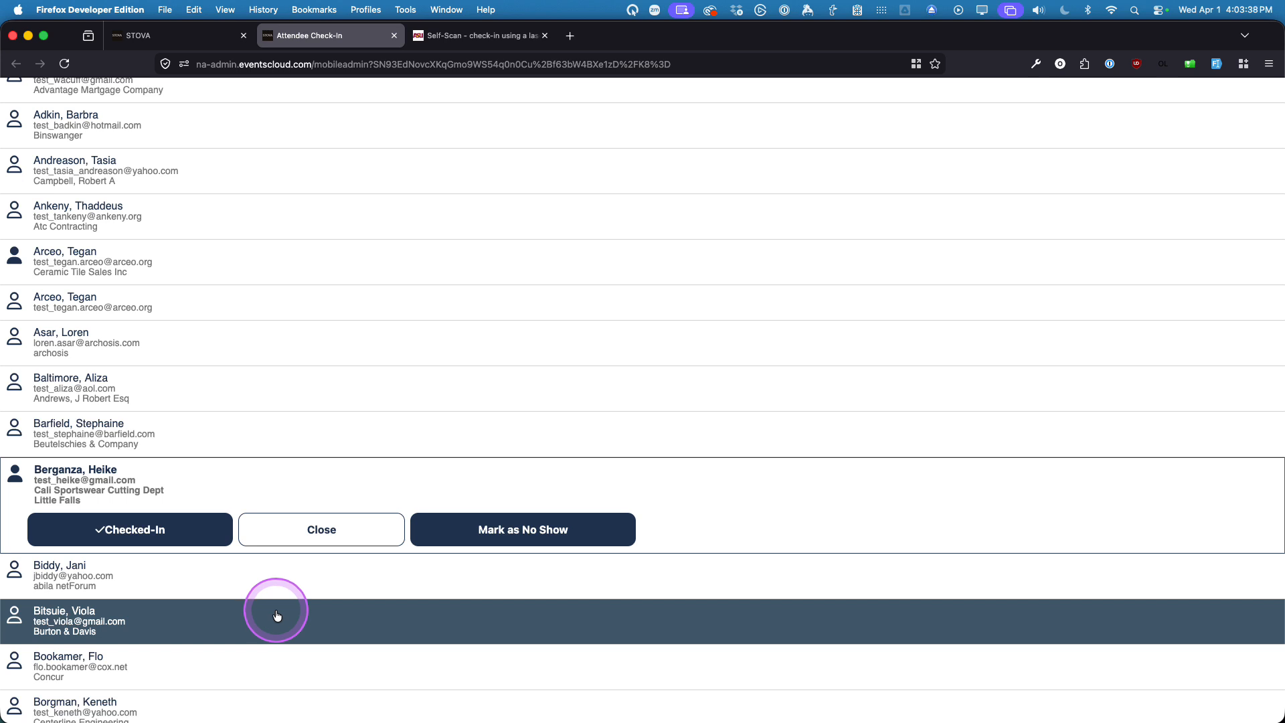
- Reverse the Cali Sportswear Cutting Dept attendee's check-in, check the same attendee in again, and close the expanded entry
{"action": "left_click", "coordinate": [153, 536]}
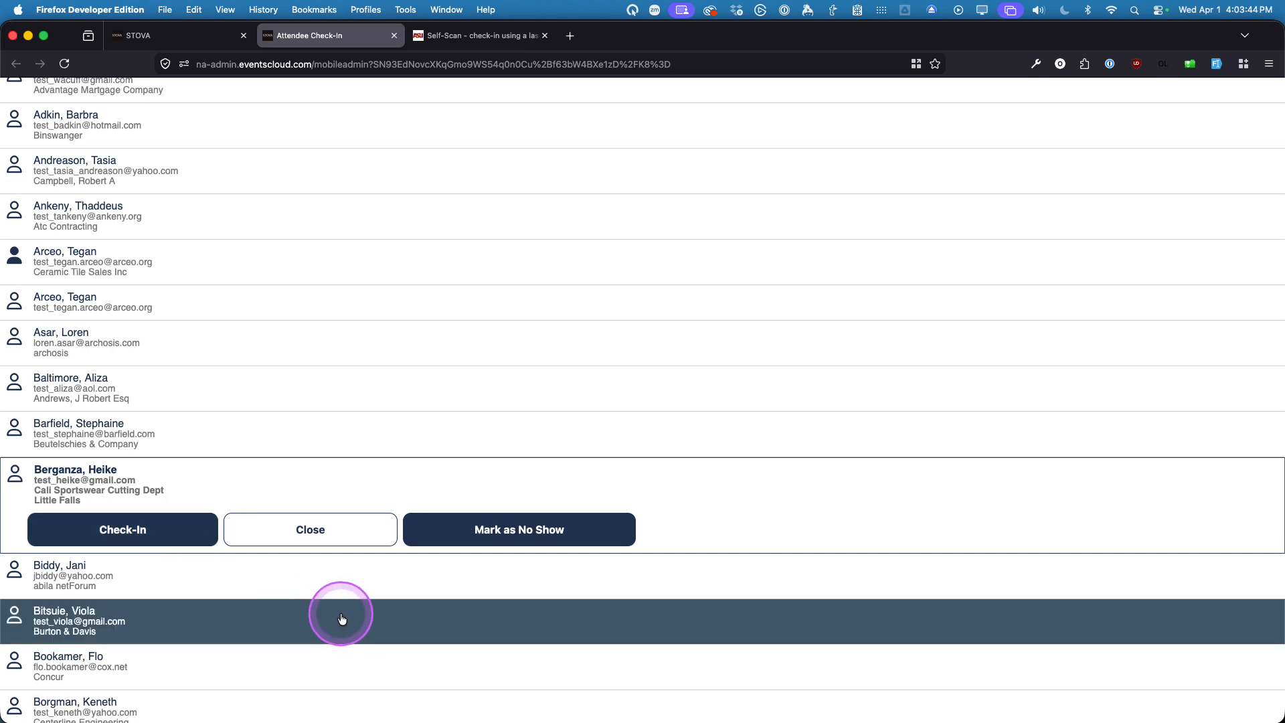
{"action": "left_click", "coordinate": [165, 536]}
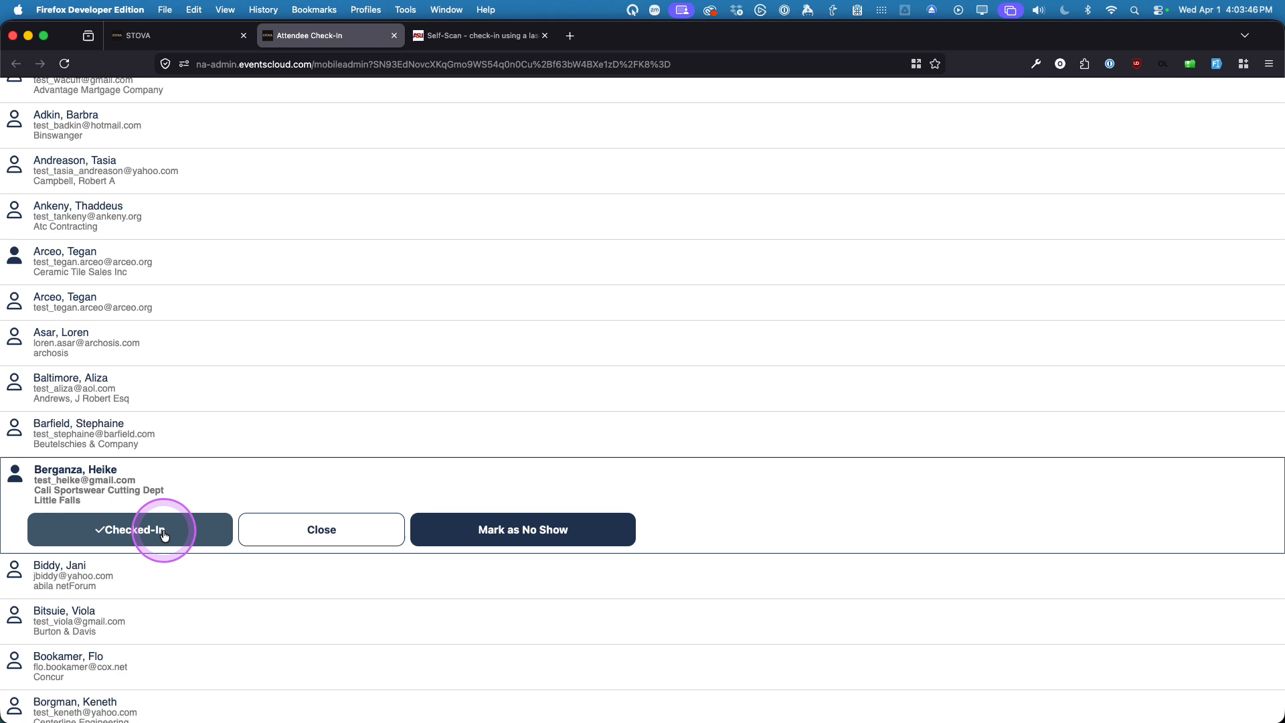
{"action": "left_click", "coordinate": [320, 531]}
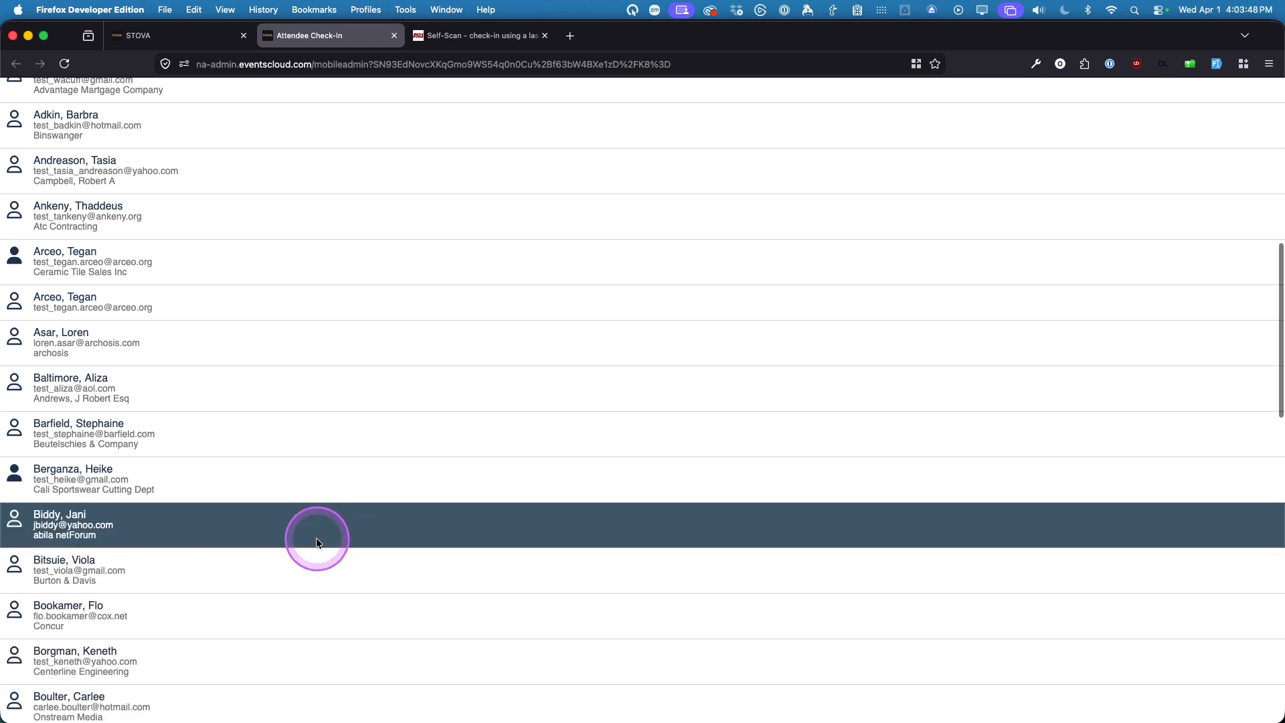
- Search the attendees by a partial first name, check in the matching attendee, and clear the search
{"action": "scroll", "coordinate": [339, 542], "scroll_direction": "up", "scroll_amount": 10}
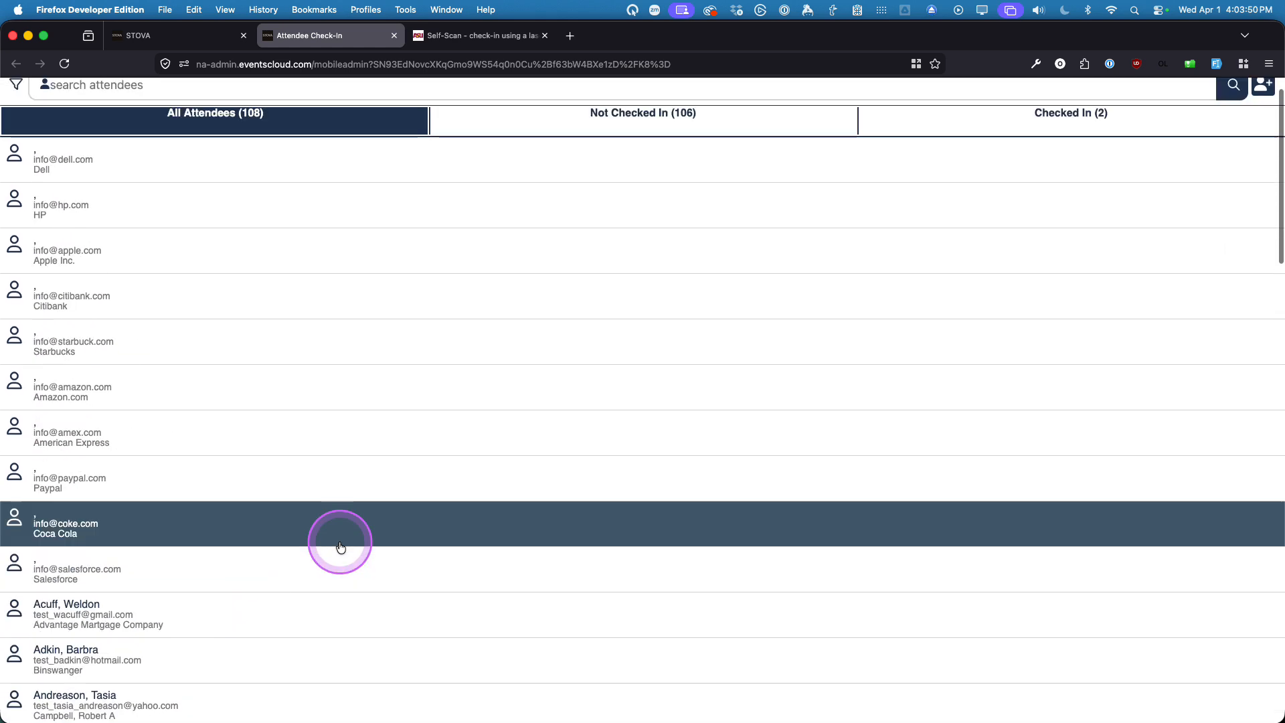
{"action": "left_click", "coordinate": [228, 125]}
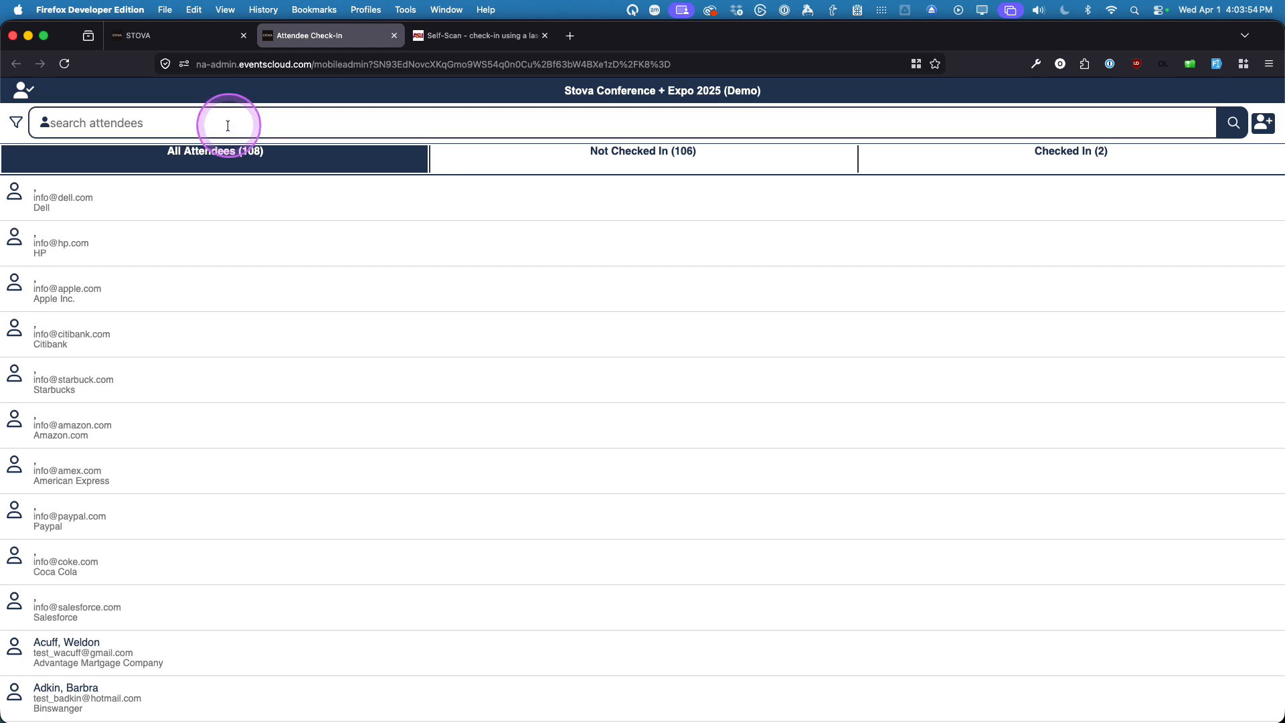
{"action": "type", "text": "dan"}
{"action": "left_click", "coordinate": [1231, 125]}
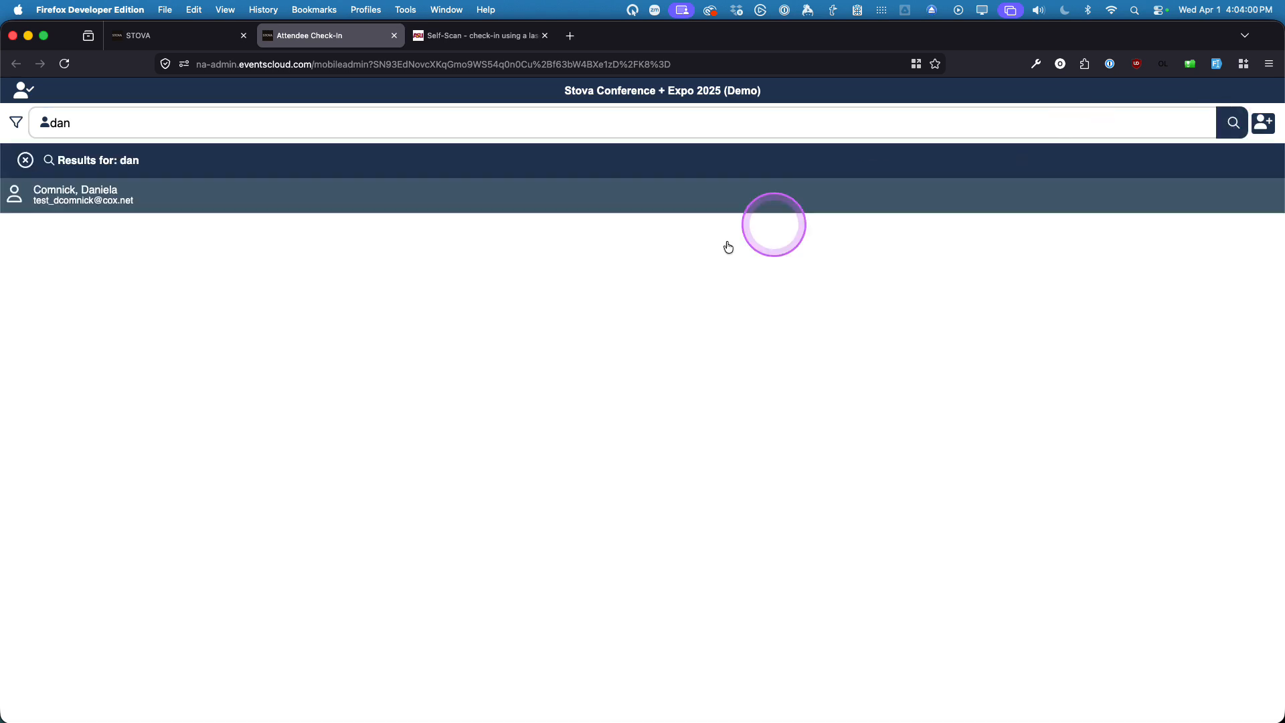
{"action": "left_click", "coordinate": [126, 201]}
{"action": "left_click", "coordinate": [123, 241]}
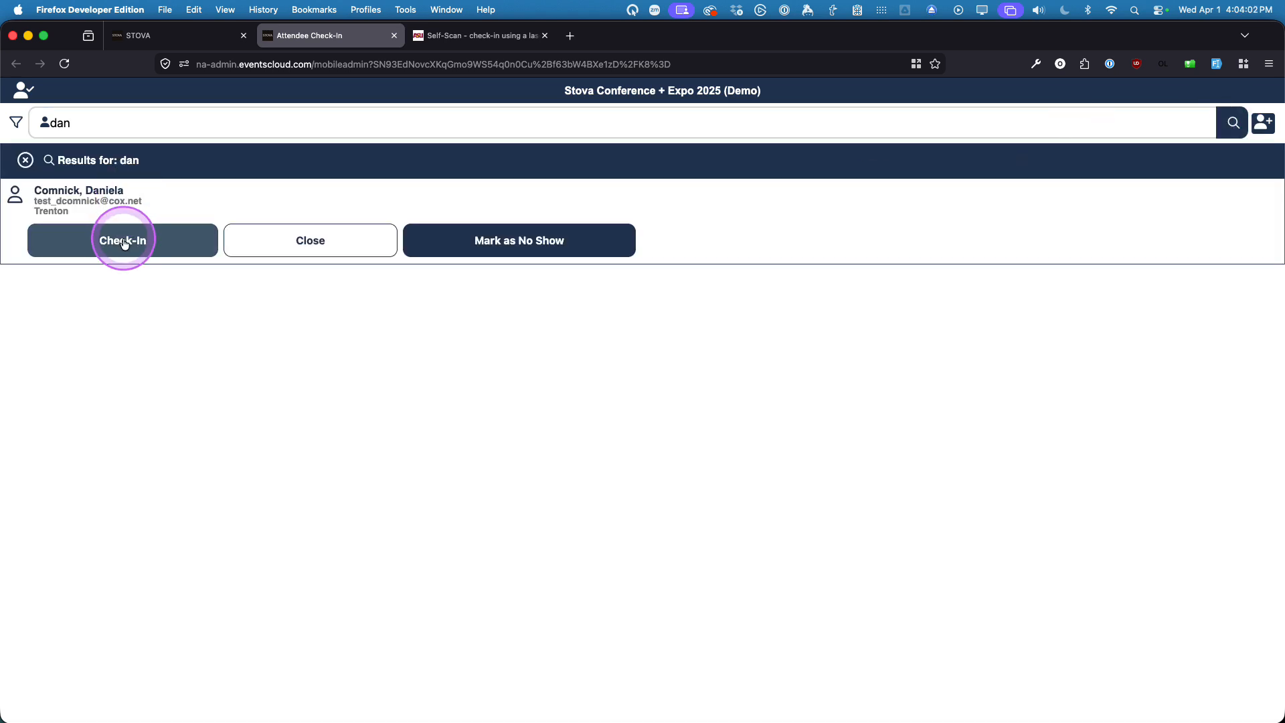
{"action": "left_click", "coordinate": [303, 248]}
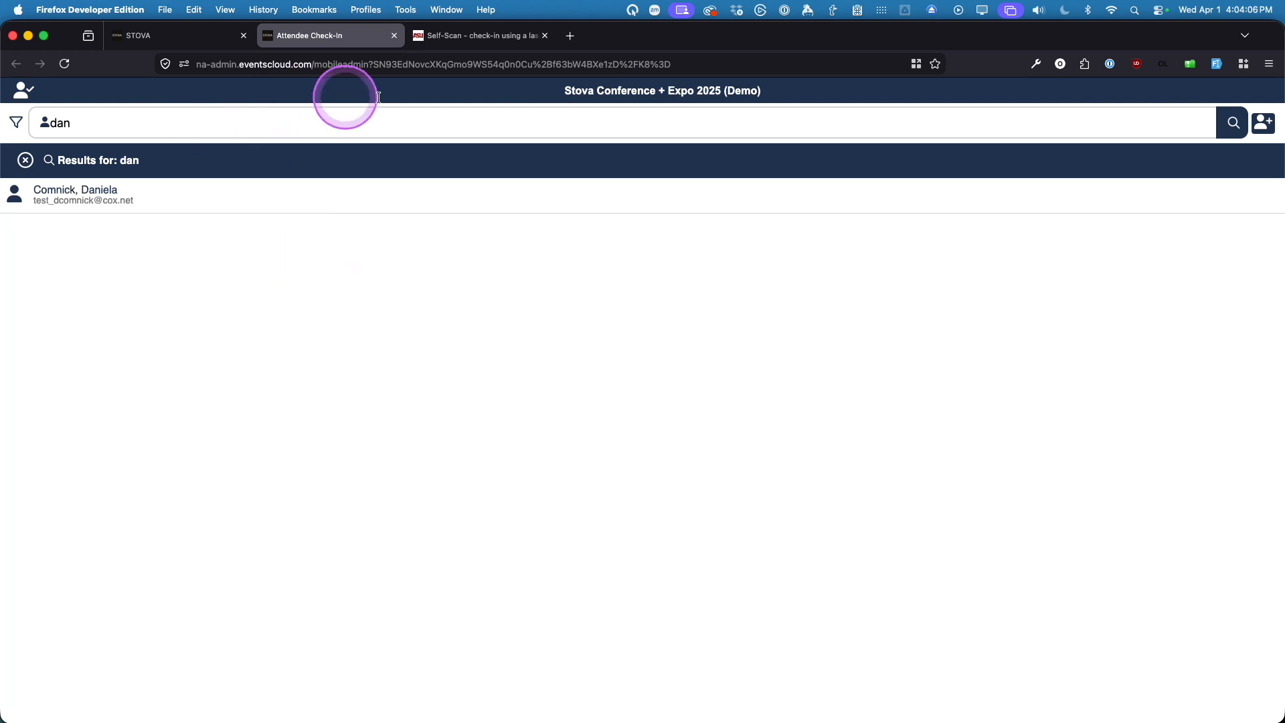
{"action": "left_click", "coordinate": [28, 166]}
{"action": "left_click", "coordinate": [365, 317]}
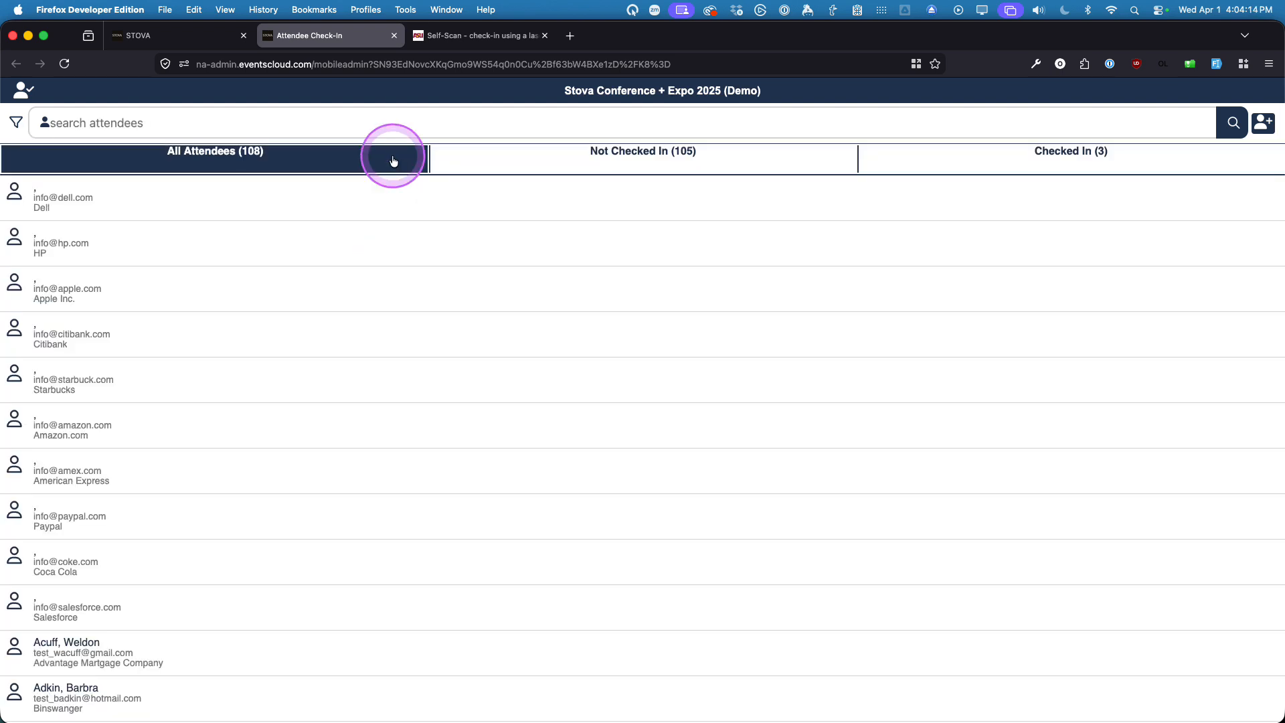
- Close the check-in site and review the Additional Settings for mobile attendee check-in, including the Set a Home Tab choices
{"action": "left_click", "coordinate": [394, 35]}
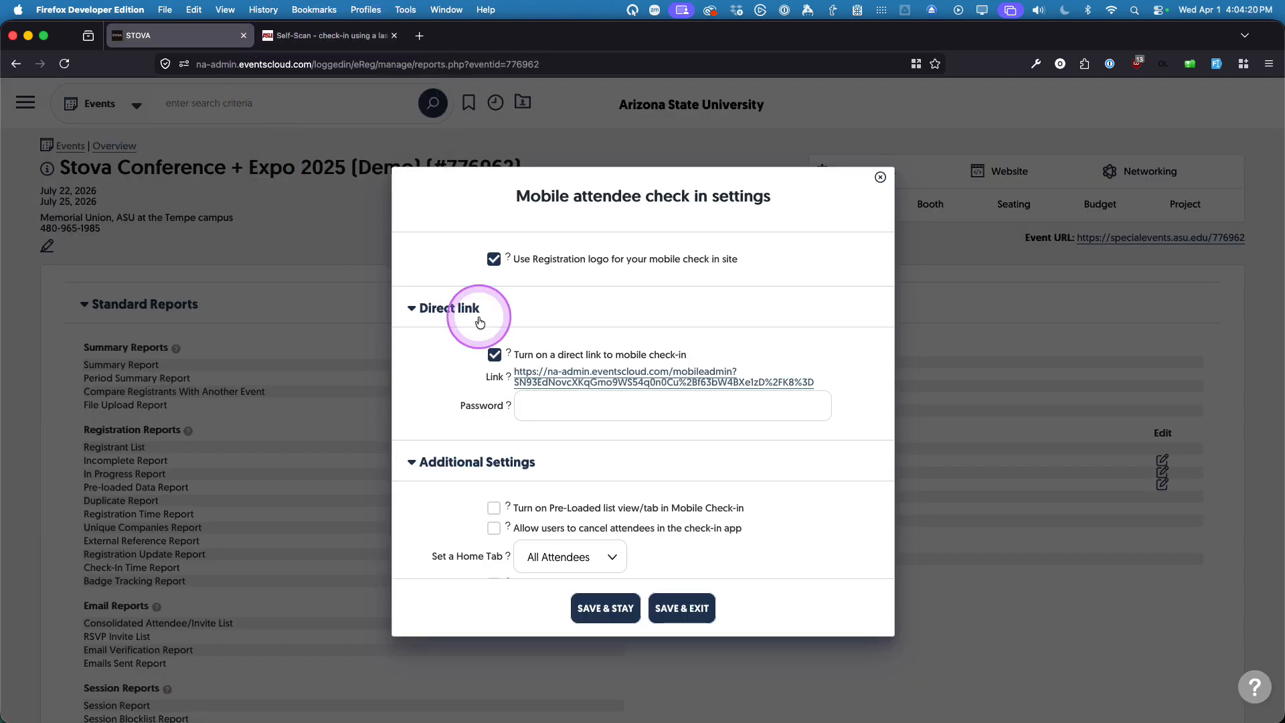
{"action": "scroll", "coordinate": [458, 368], "scroll_direction": "down", "scroll_amount": 3}
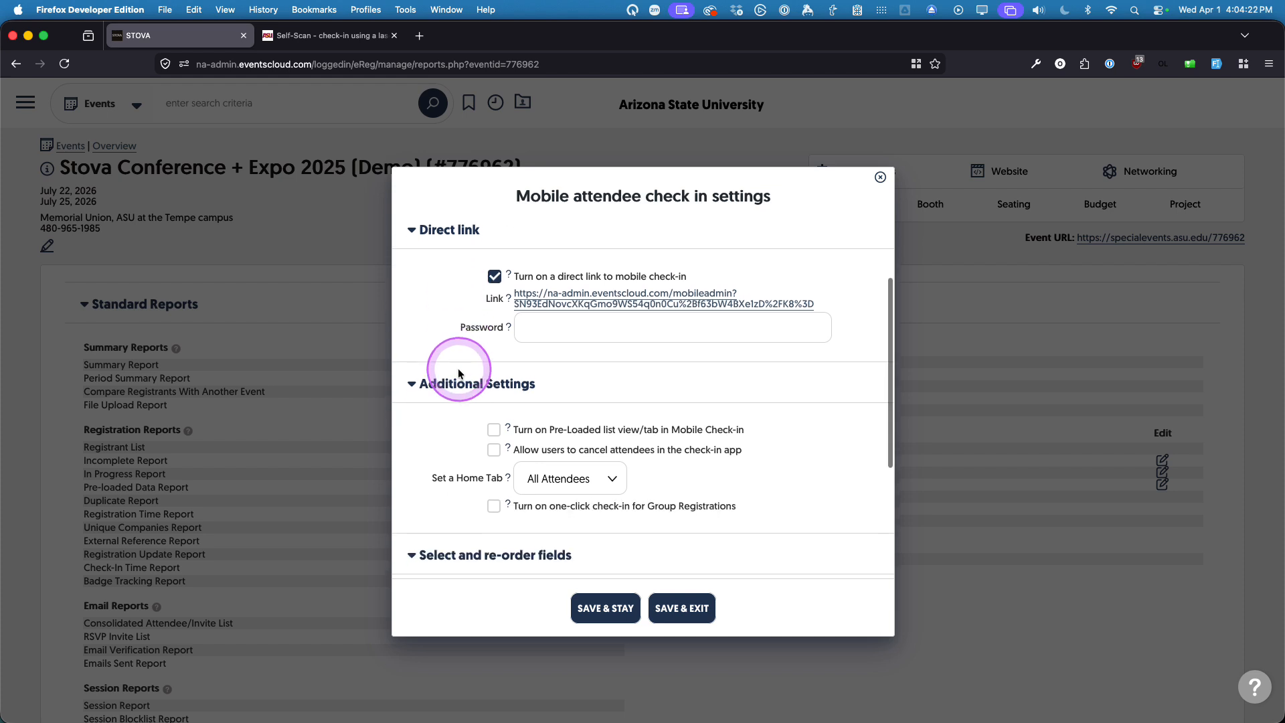
{"action": "scroll", "coordinate": [436, 423], "scroll_direction": "down", "scroll_amount": 2}
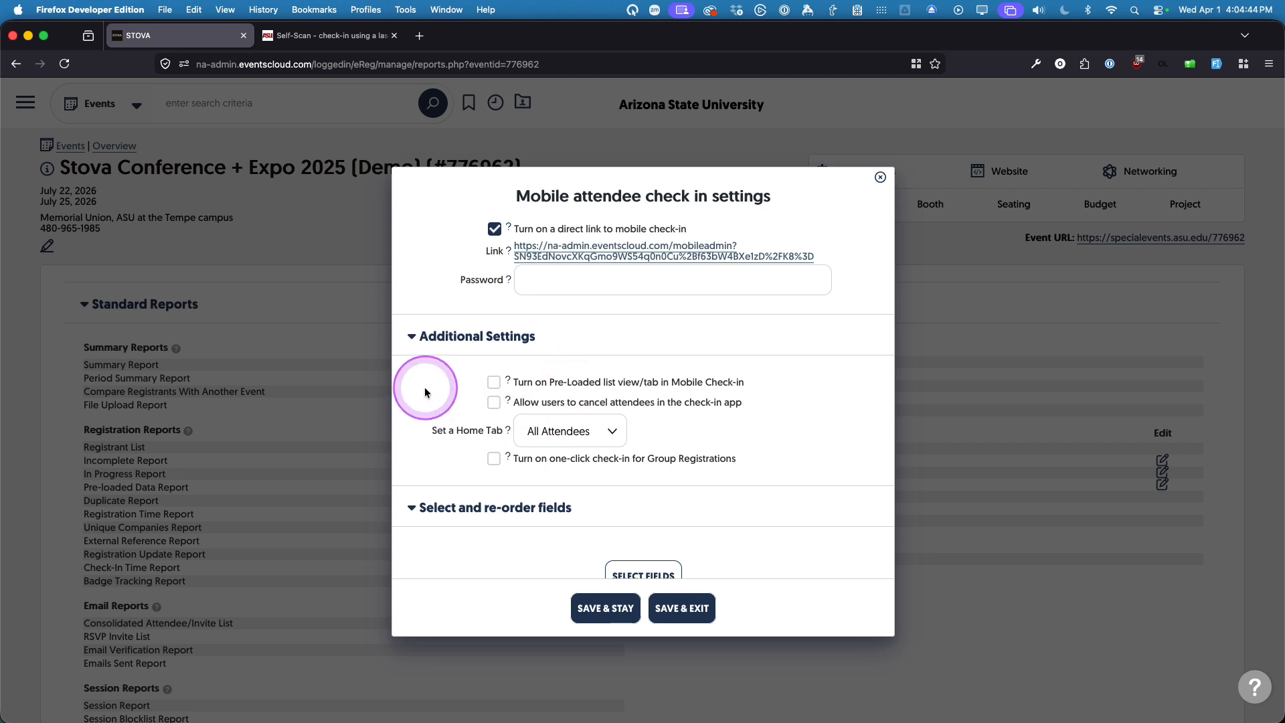
{"action": "scroll", "coordinate": [427, 391], "scroll_direction": "down", "scroll_amount": 1}
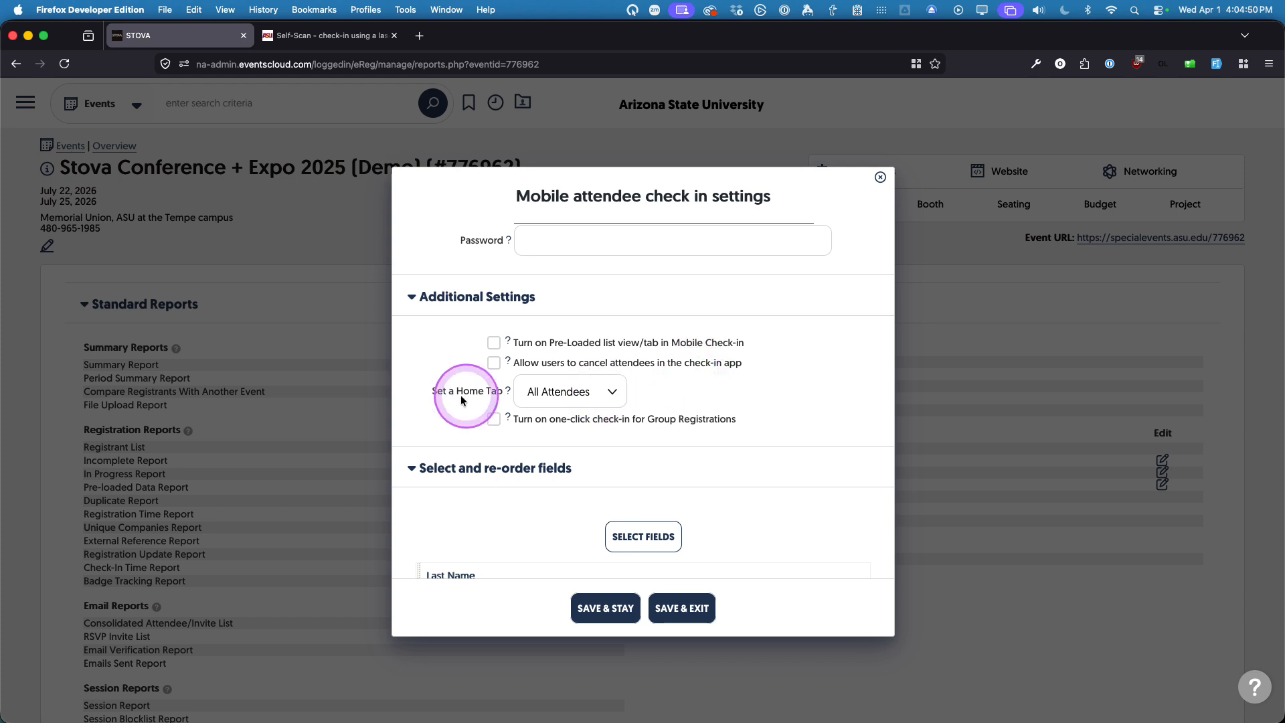
{"action": "scroll", "coordinate": [449, 400], "scroll_direction": "down", "scroll_amount": 1}
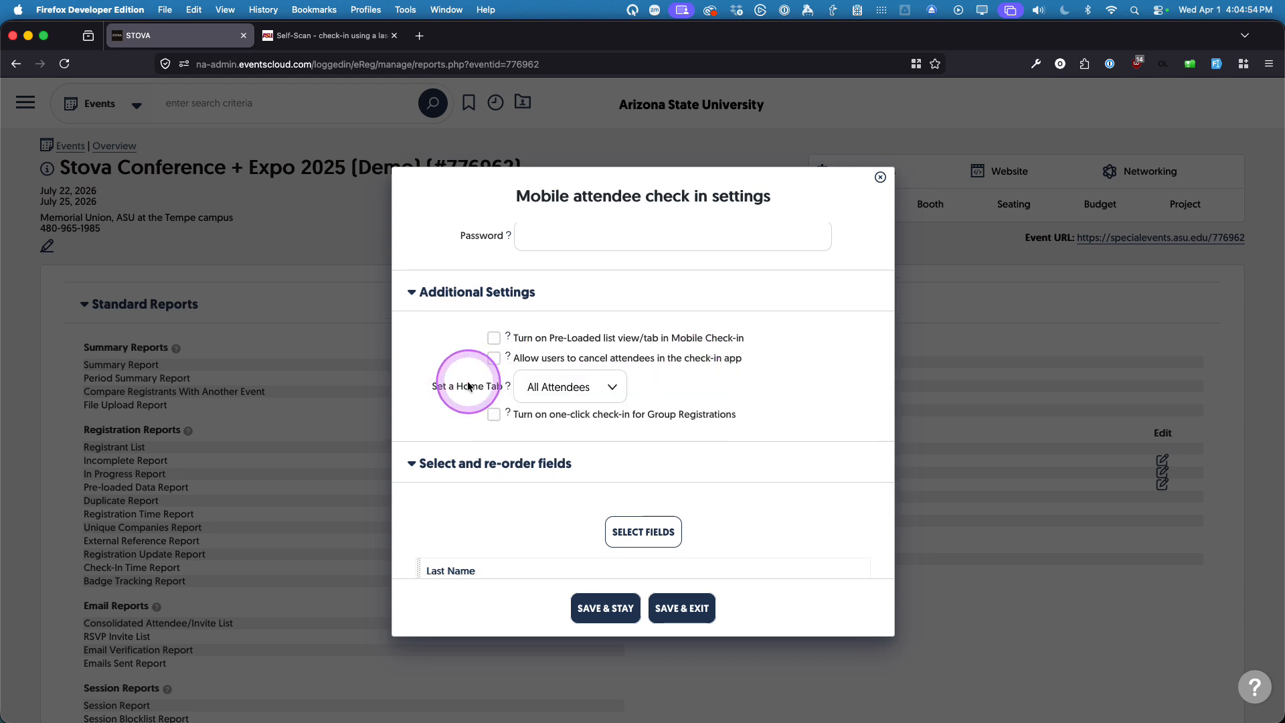
{"action": "left_click", "coordinate": [612, 387]}
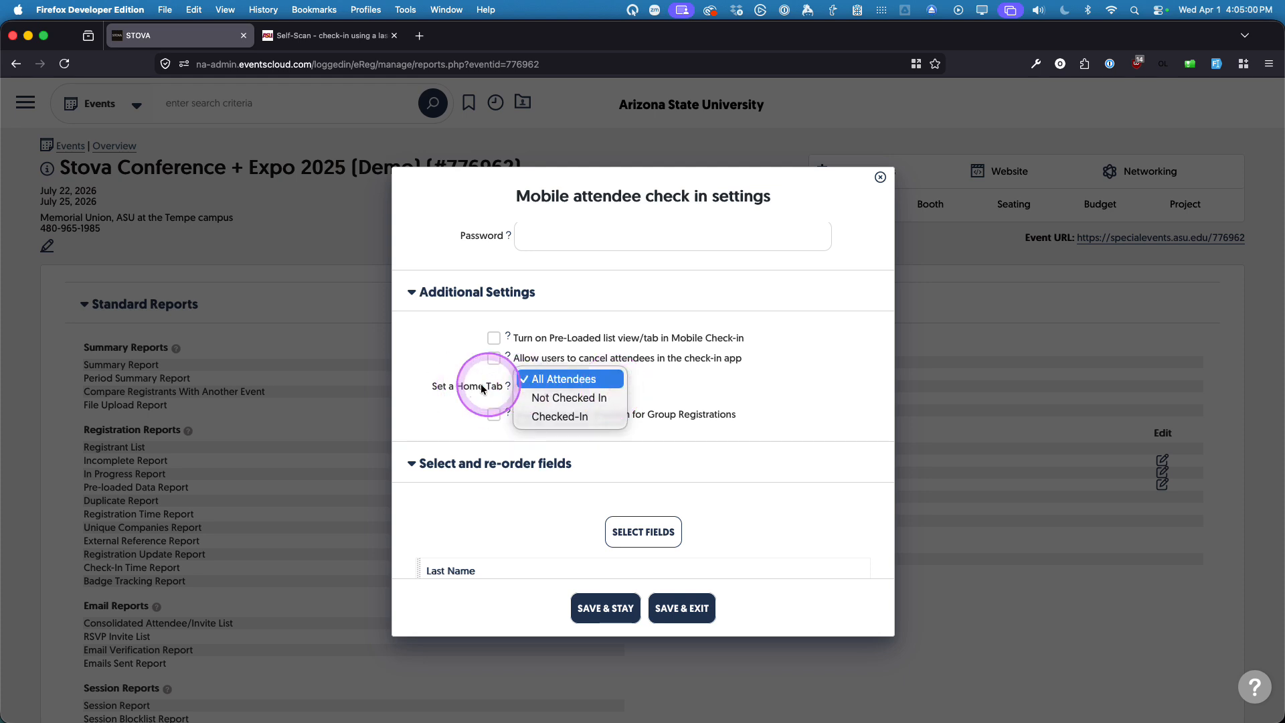
{"action": "left_click", "coordinate": [452, 391]}
{"action": "scroll", "coordinate": [437, 401], "scroll_direction": "down", "scroll_amount": 2}
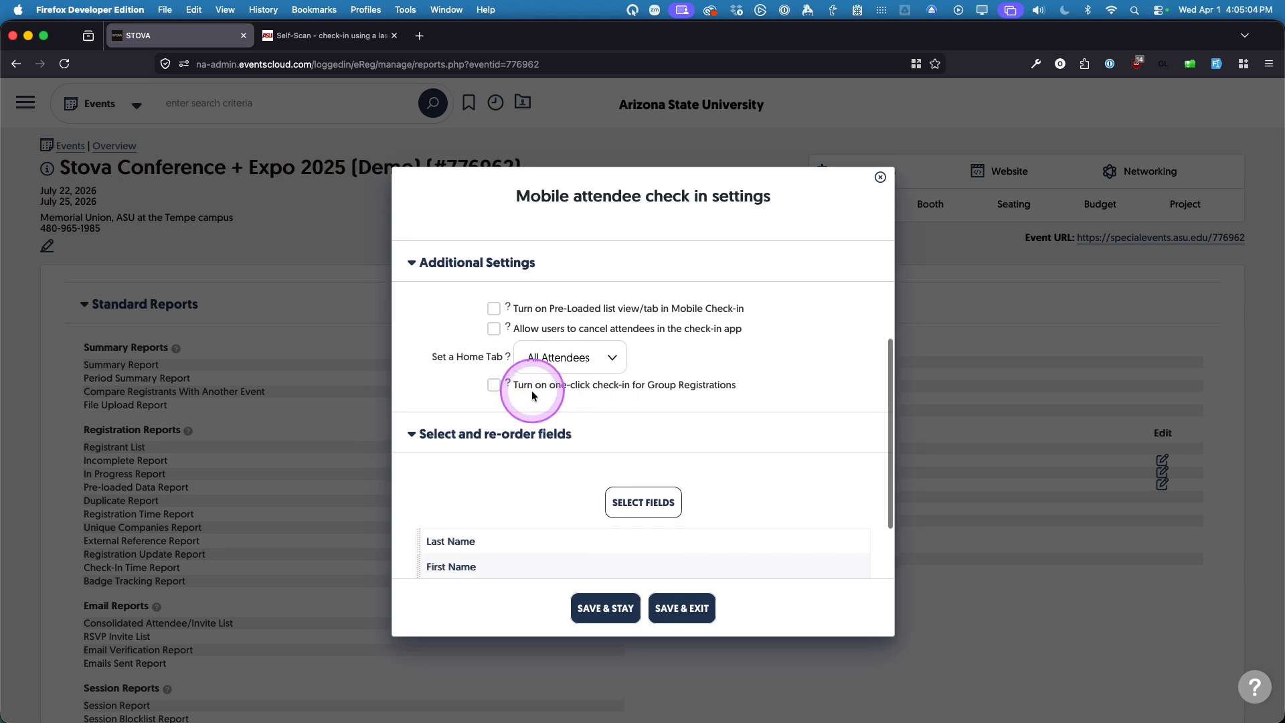
{"action": "scroll", "coordinate": [612, 400], "scroll_direction": "up", "scroll_amount": 1}
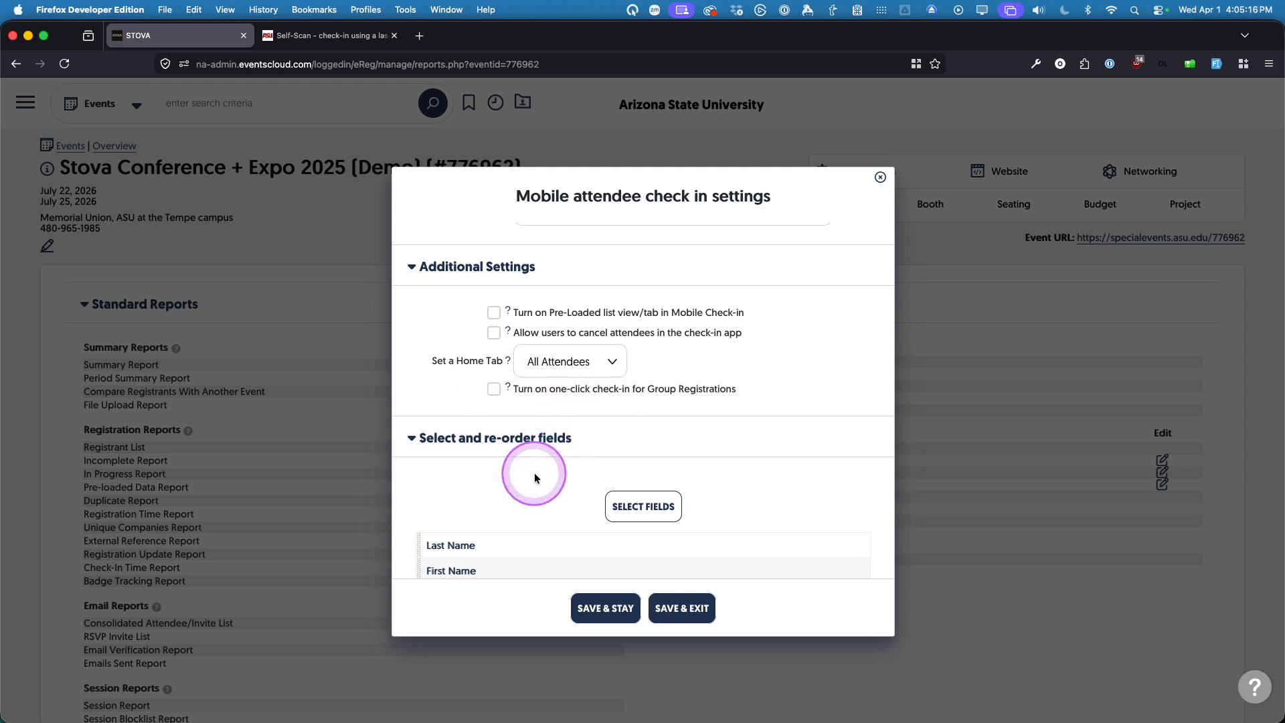
- Review the fields that can be selected and re-ordered for the mobile attendee list, and save the existing field selection
{"action": "scroll", "coordinate": [531, 472], "scroll_direction": "down", "scroll_amount": 5}
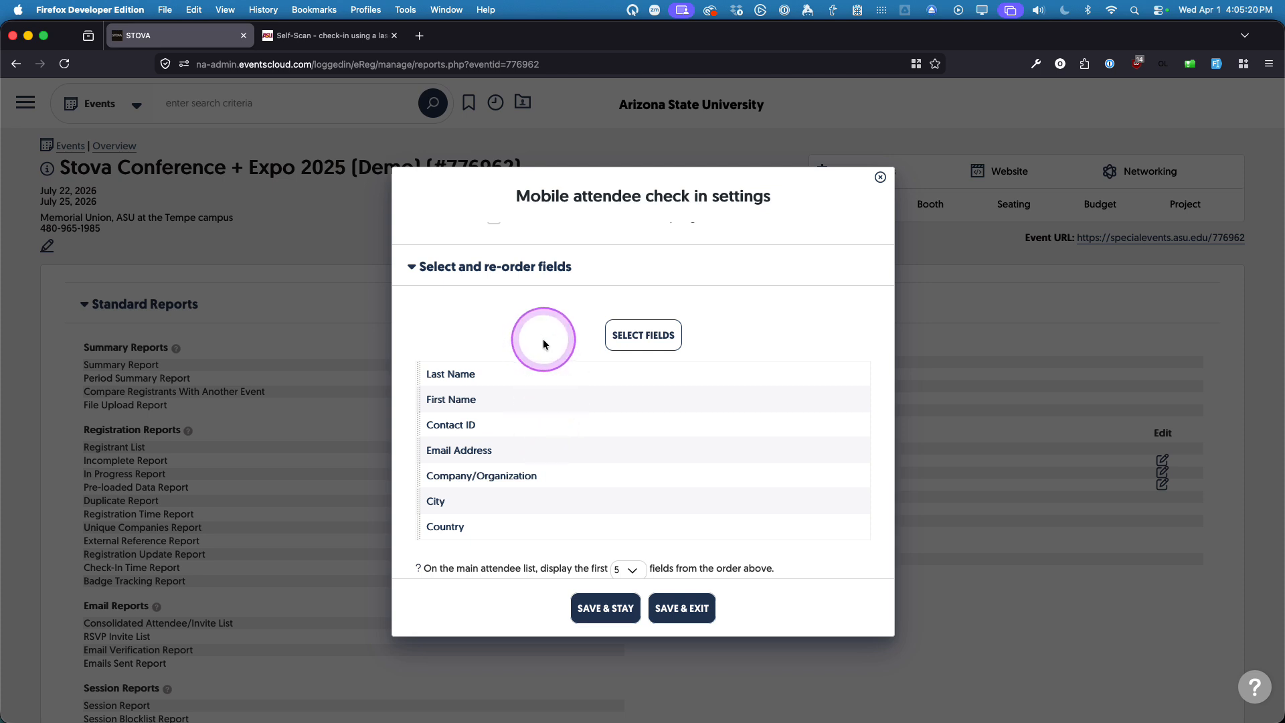
{"action": "scroll", "coordinate": [557, 420], "scroll_direction": "down", "scroll_amount": 1}
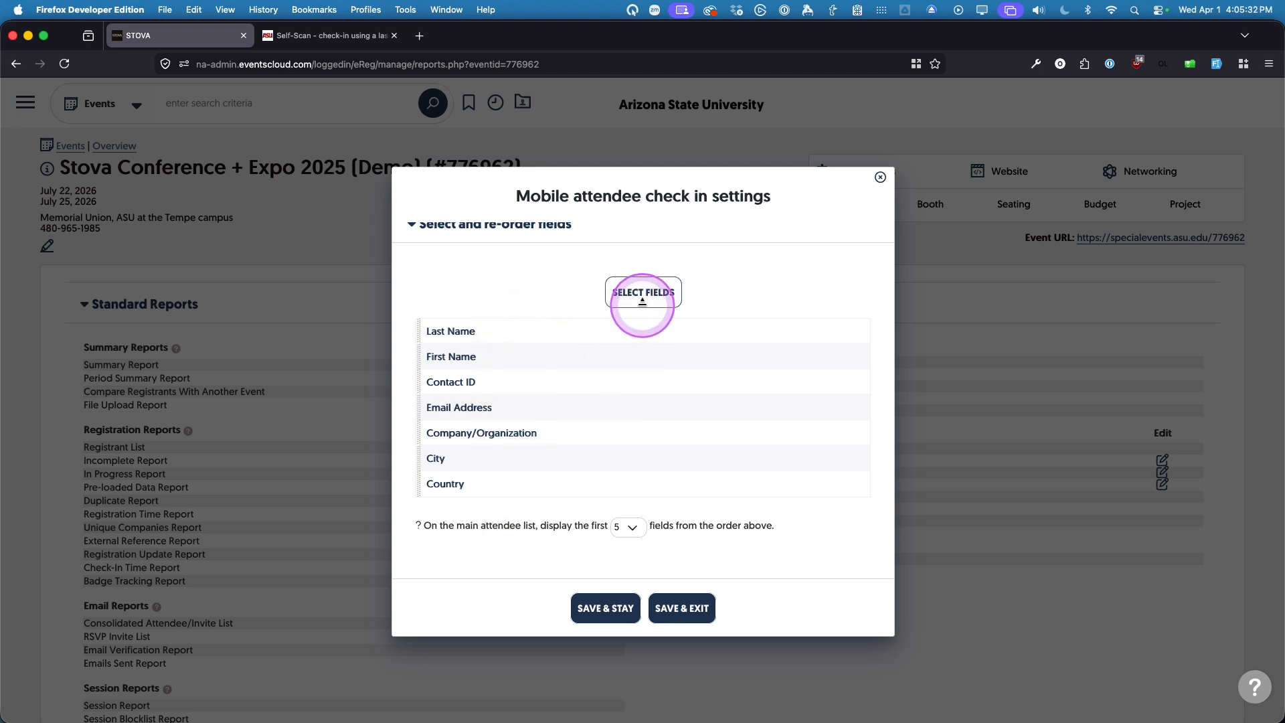
{"action": "left_click", "coordinate": [643, 301]}
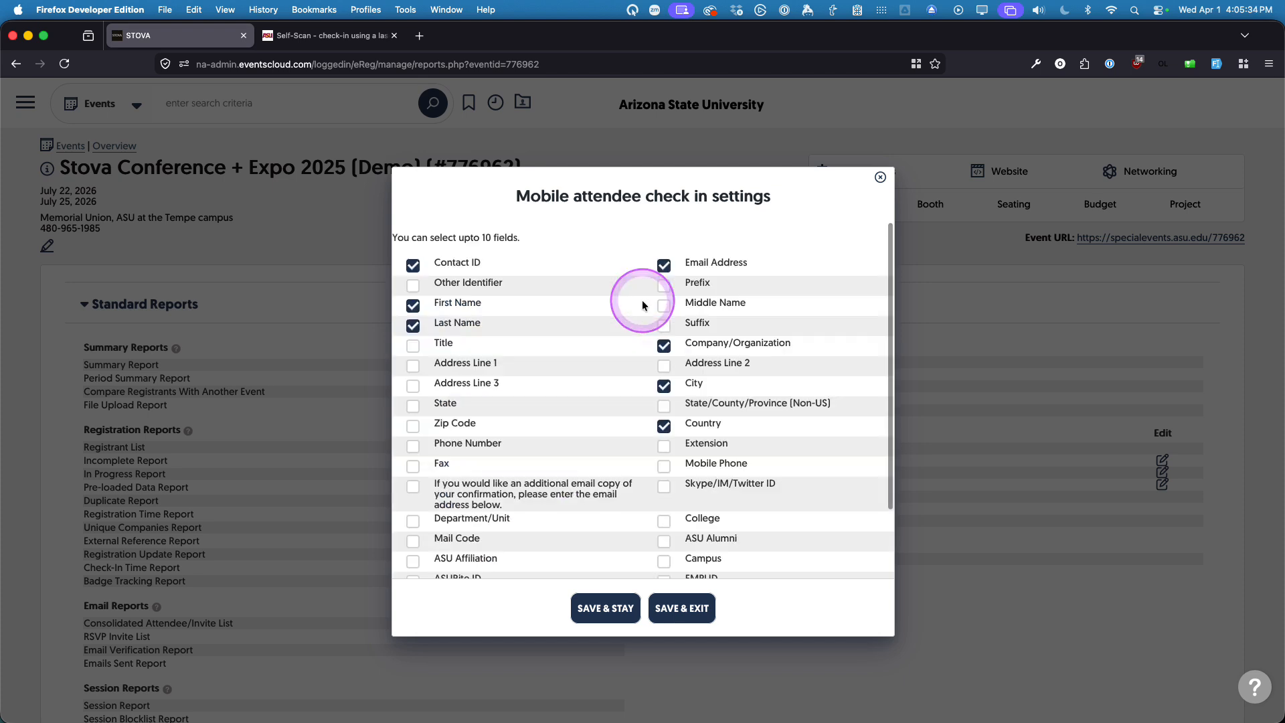
{"action": "scroll", "coordinate": [578, 367], "scroll_direction": "down", "scroll_amount": 5}
{"action": "scroll", "coordinate": [579, 364], "scroll_direction": "up", "scroll_amount": 5}
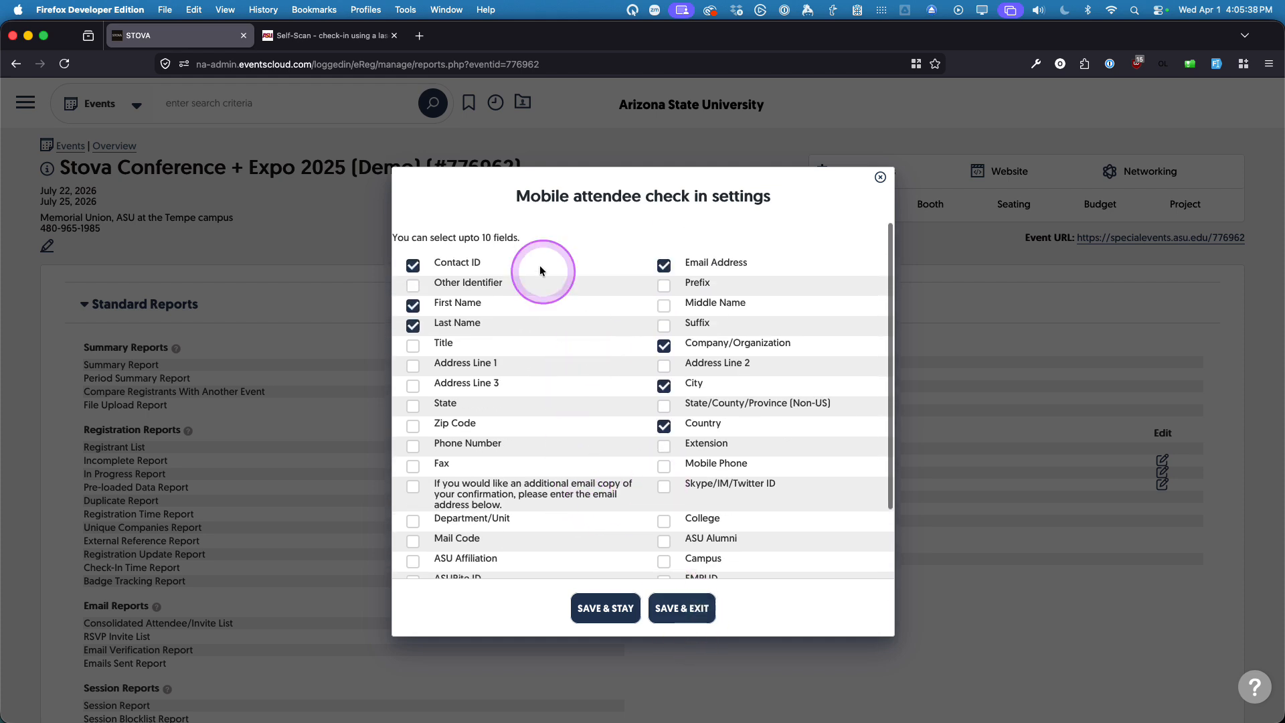
{"action": "left_click", "coordinate": [674, 608]}
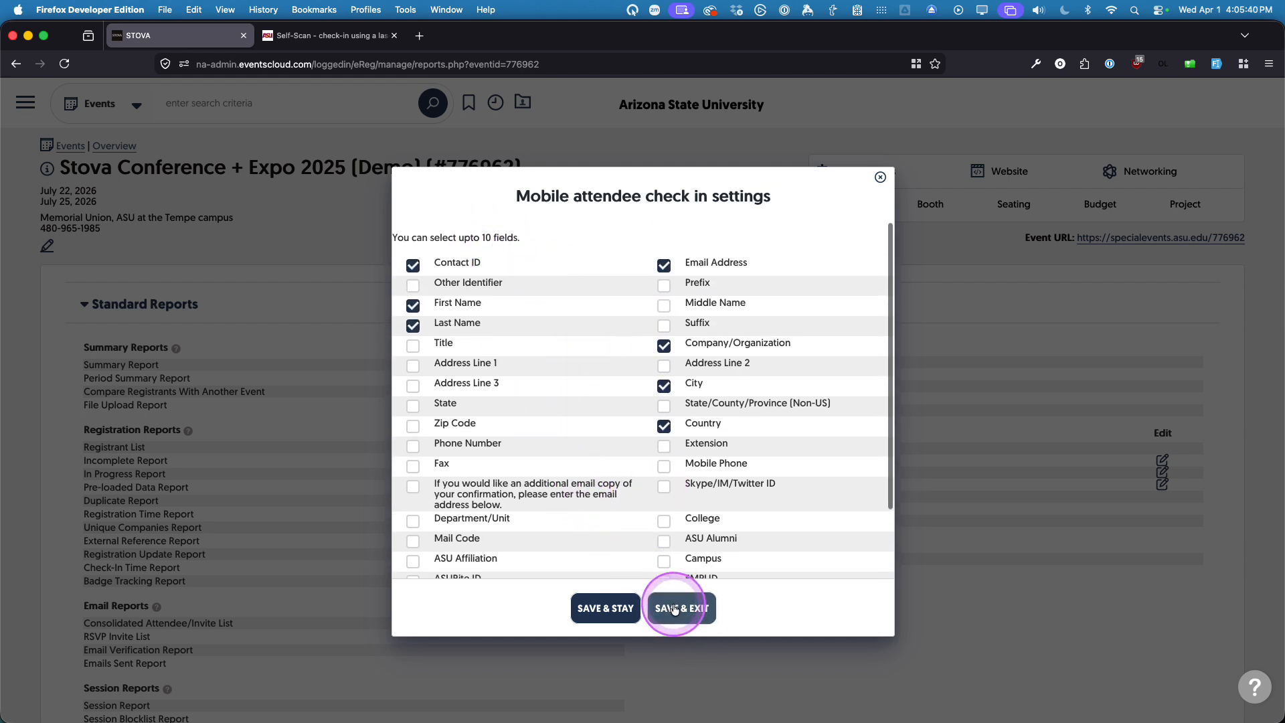
{"action": "scroll", "coordinate": [536, 442], "scroll_direction": "down", "scroll_amount": 10}
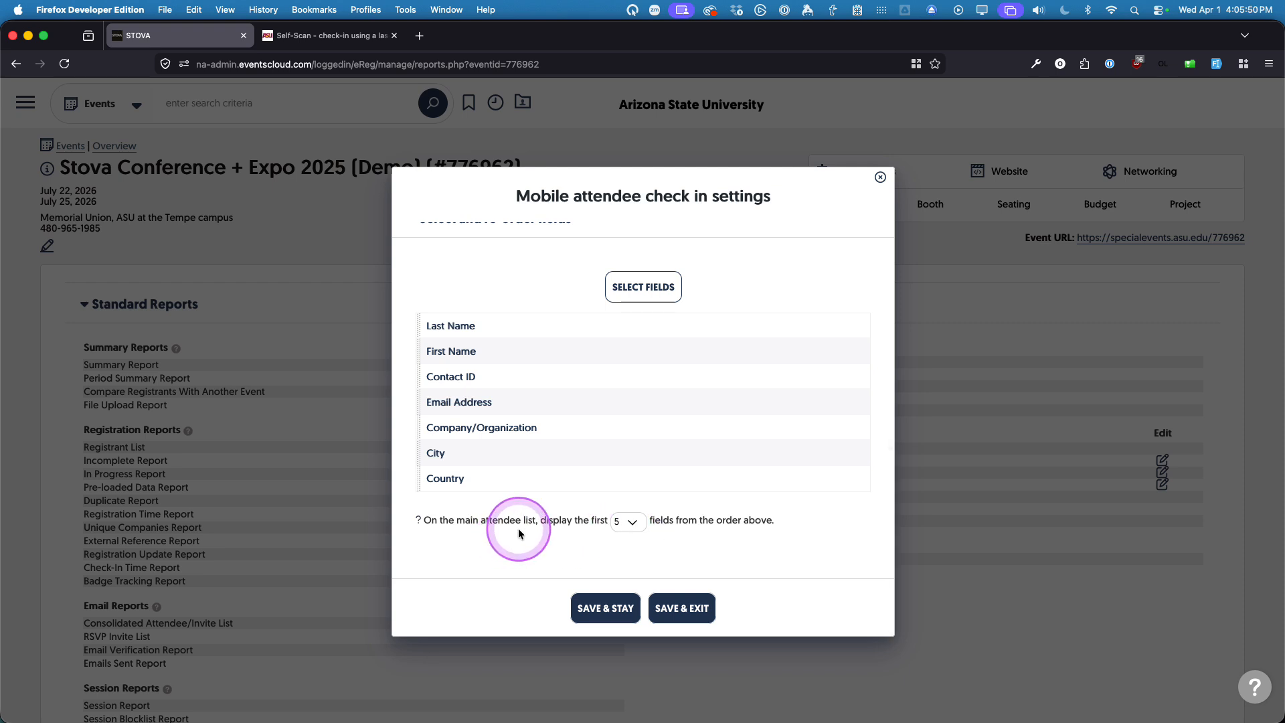
- Save the Mobile attendee check in settings and exit them
{"action": "scroll", "coordinate": [517, 529], "scroll_direction": "up", "scroll_amount": 5}
{"action": "scroll", "coordinate": [519, 528], "scroll_direction": "up", "scroll_amount": 1}
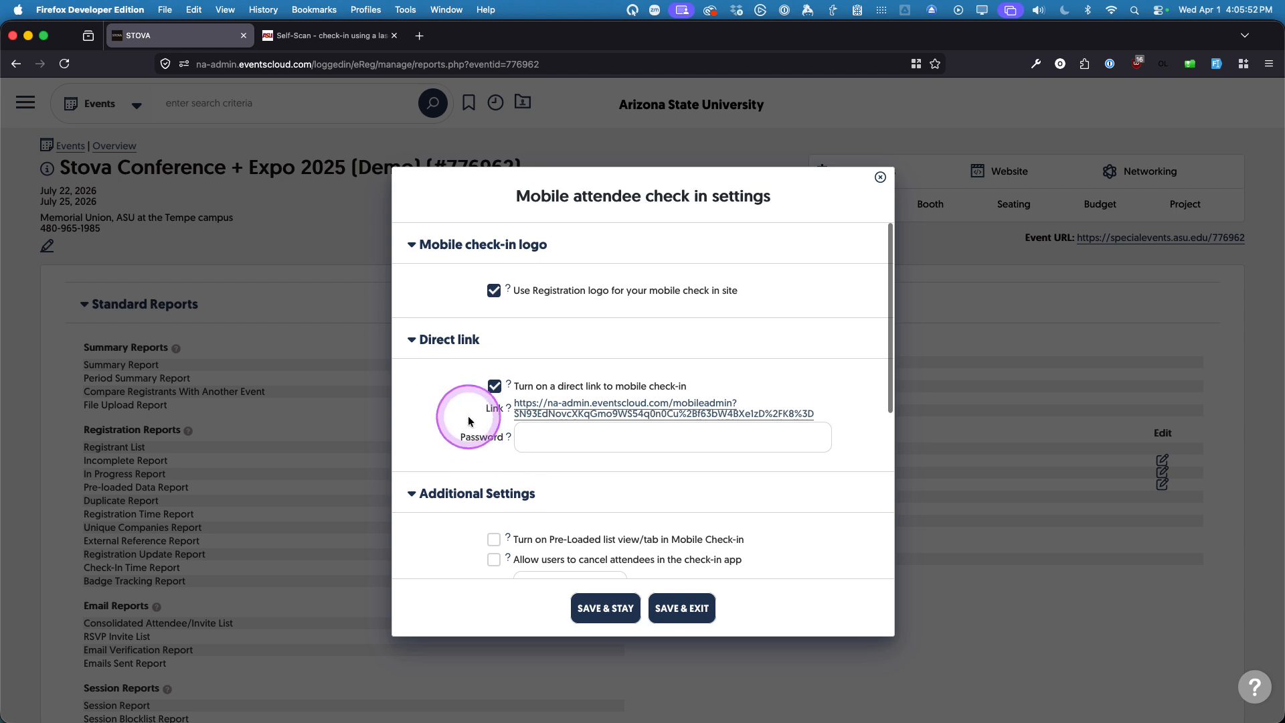
{"action": "left_click", "coordinate": [692, 614]}
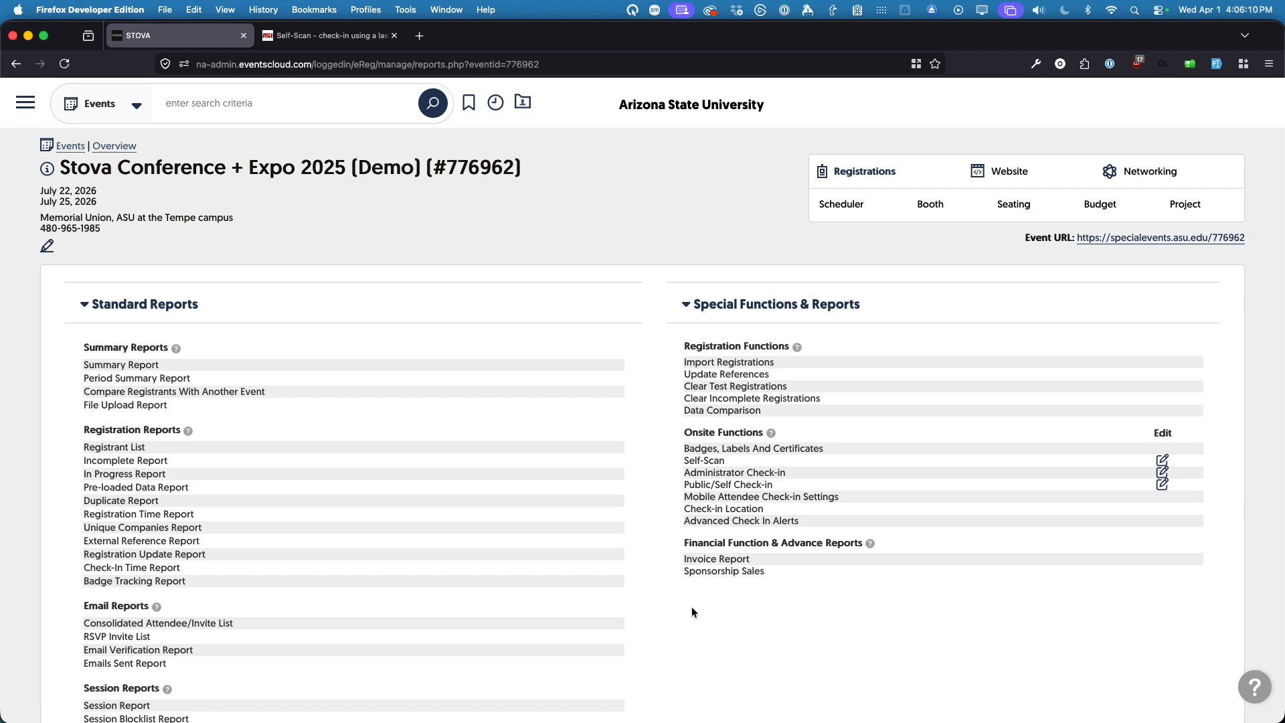
- Read the Stova @ ASU guide on Self-Scan check-in, covering laser scanner use and scanner reservations
{"action": "left_click", "coordinate": [350, 35]}
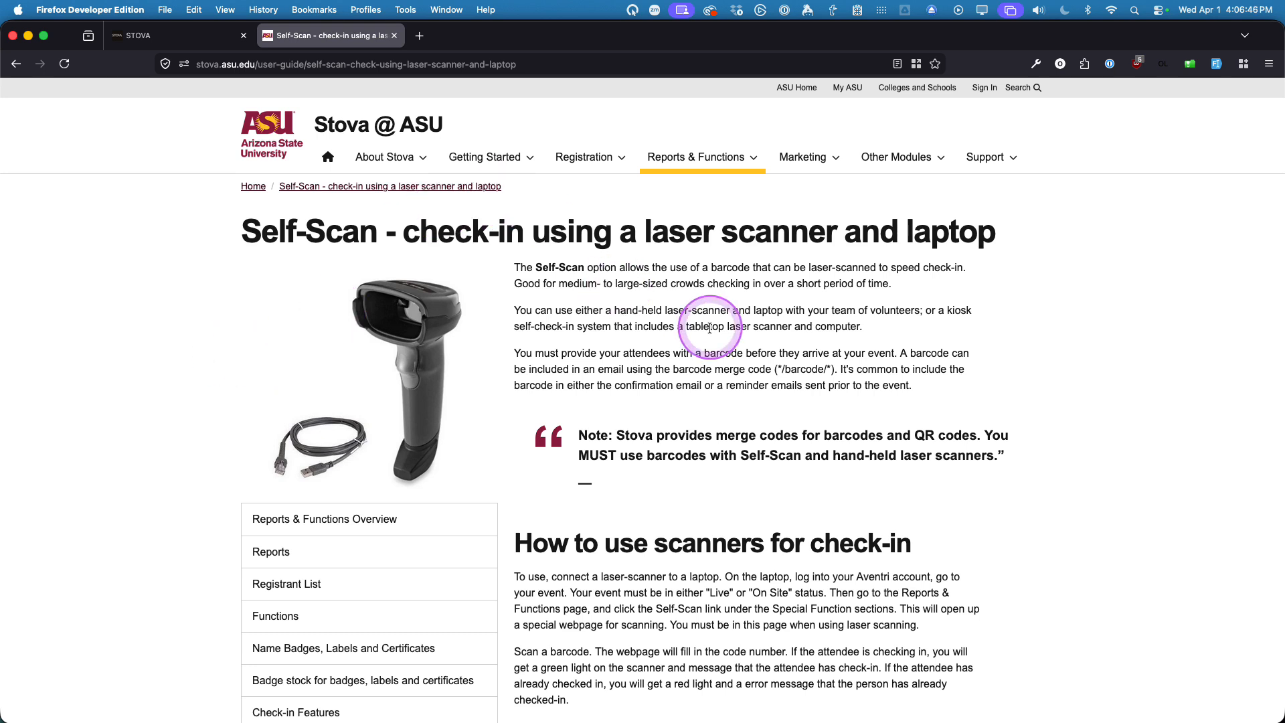
{"action": "scroll", "coordinate": [696, 468], "scroll_direction": "down", "scroll_amount": 5}
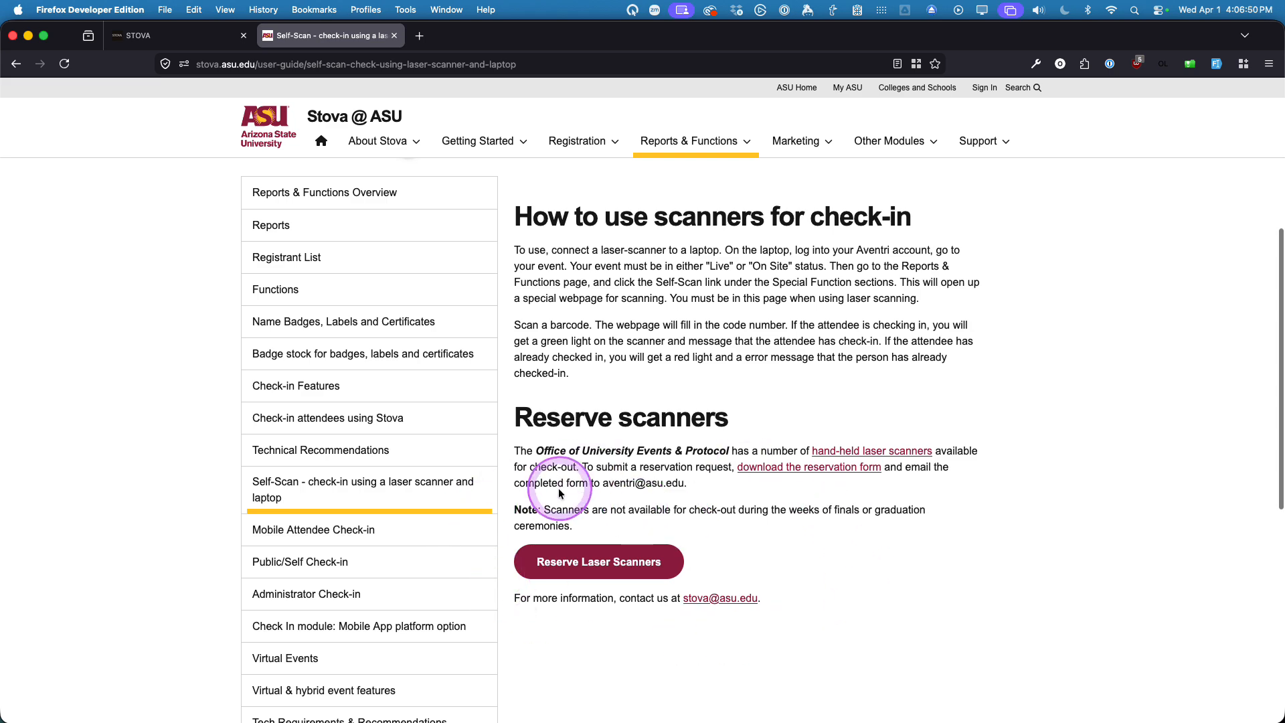
{"action": "scroll", "coordinate": [587, 485], "scroll_direction": "up", "scroll_amount": 5}
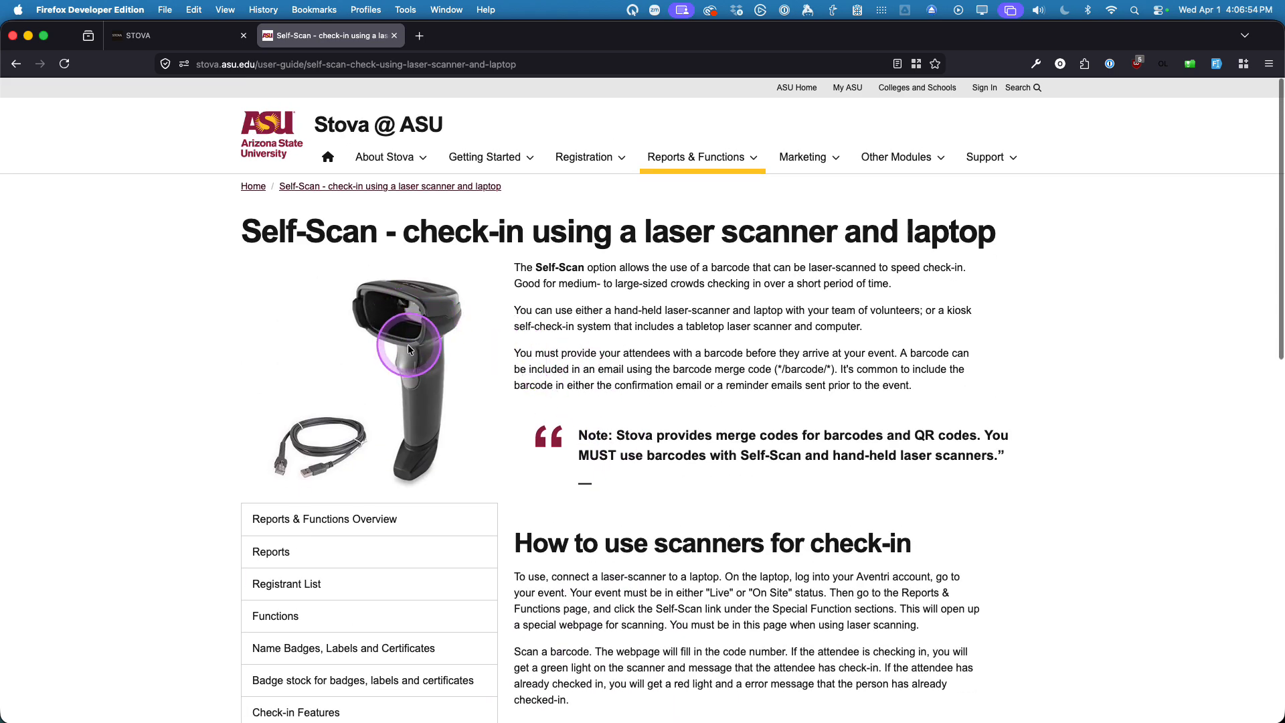
- Open the event's Self scan settings, toggle automatic badge generation for valid barcodes off and back on, and review its output options
{"action": "left_click", "coordinate": [212, 34]}
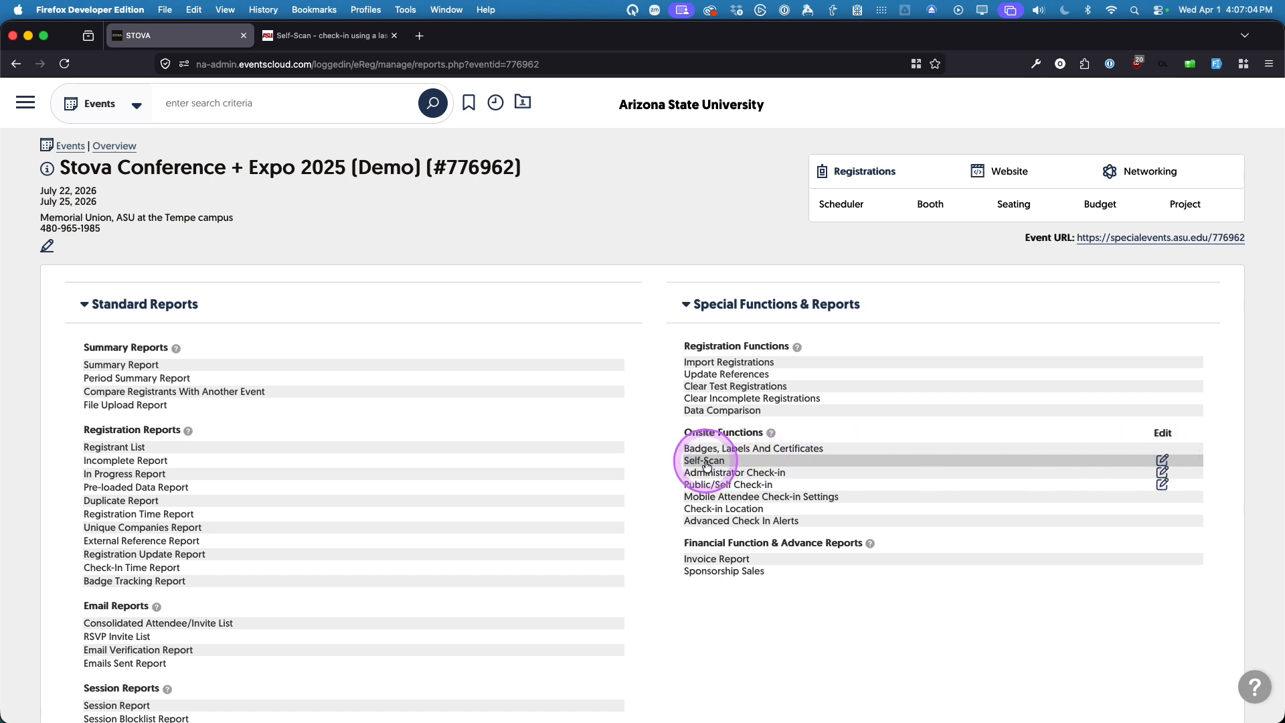
{"action": "left_click", "coordinate": [1162, 461]}
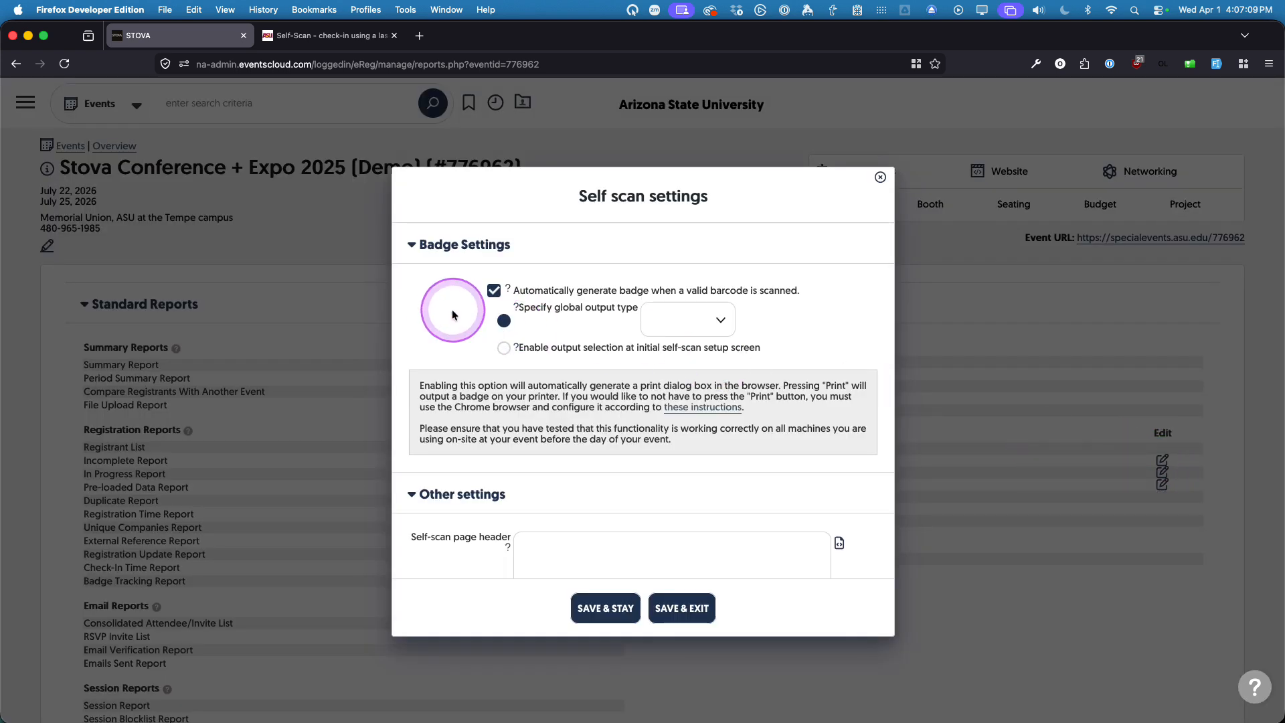
{"action": "left_click", "coordinate": [494, 290]}
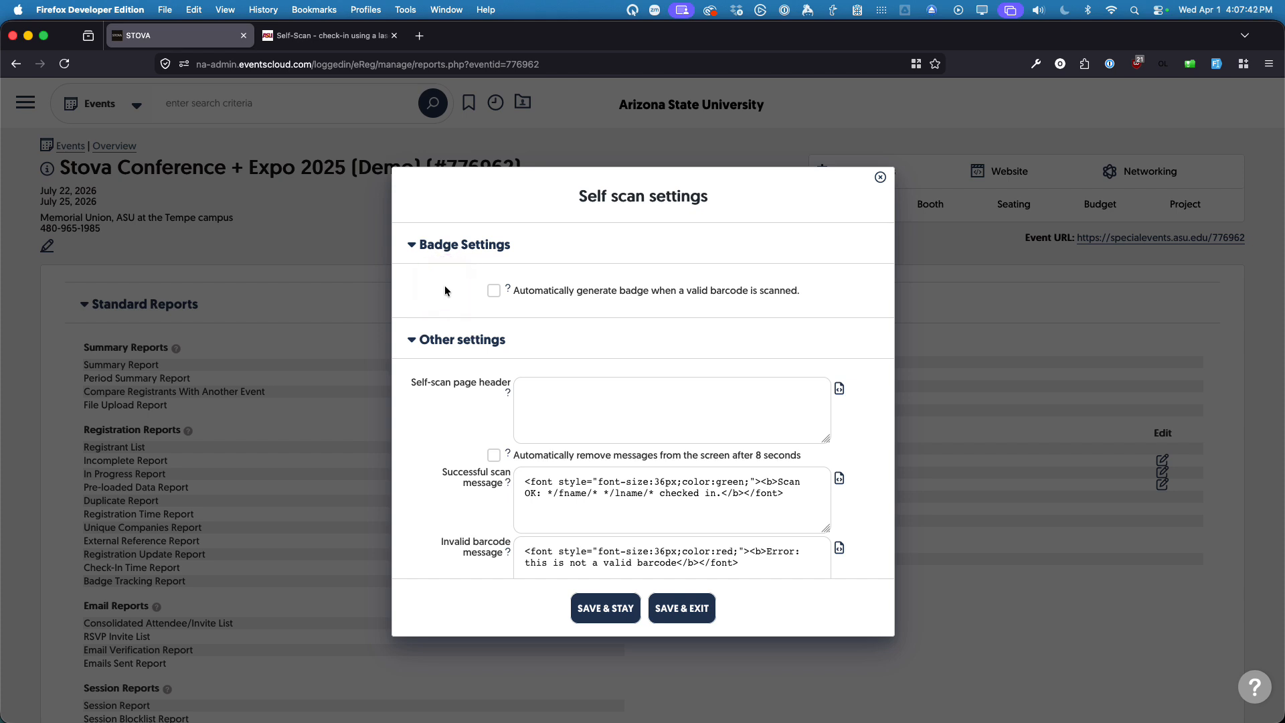
{"action": "left_click", "coordinate": [494, 287]}
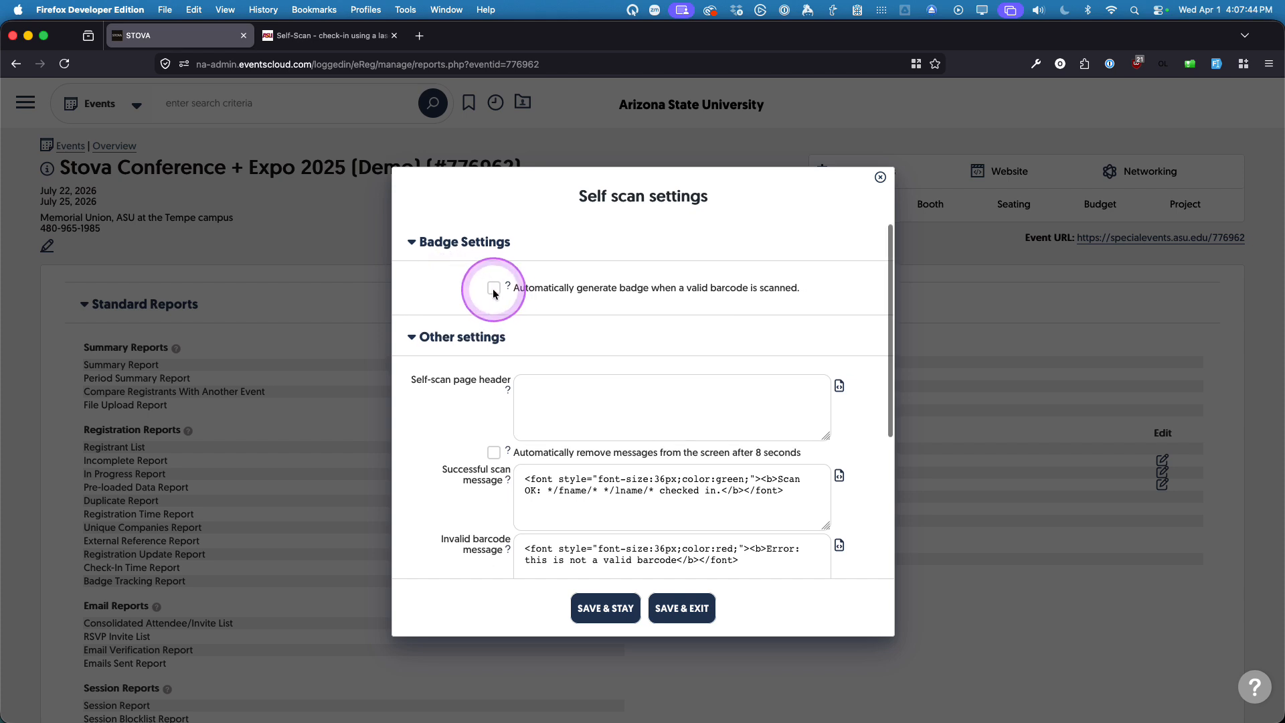
{"action": "scroll", "coordinate": [472, 289], "scroll_direction": "down", "scroll_amount": 1}
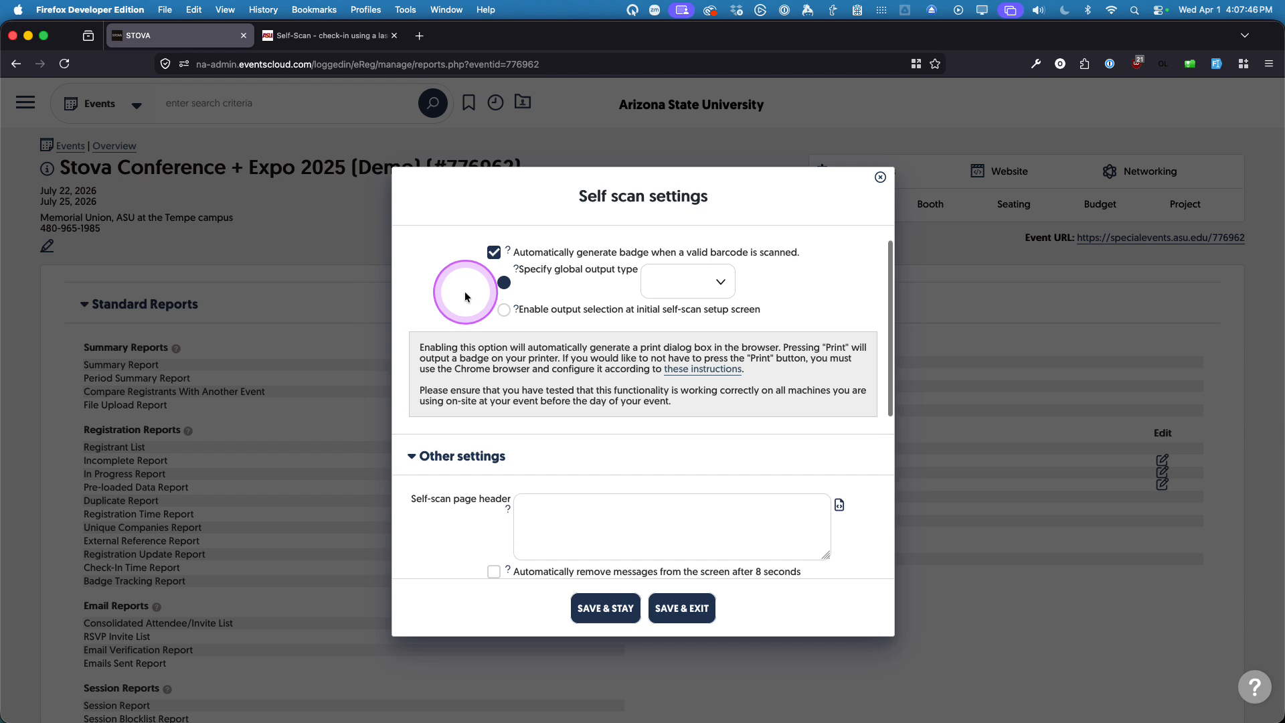
{"action": "scroll", "coordinate": [466, 298], "scroll_direction": "up", "scroll_amount": 1}
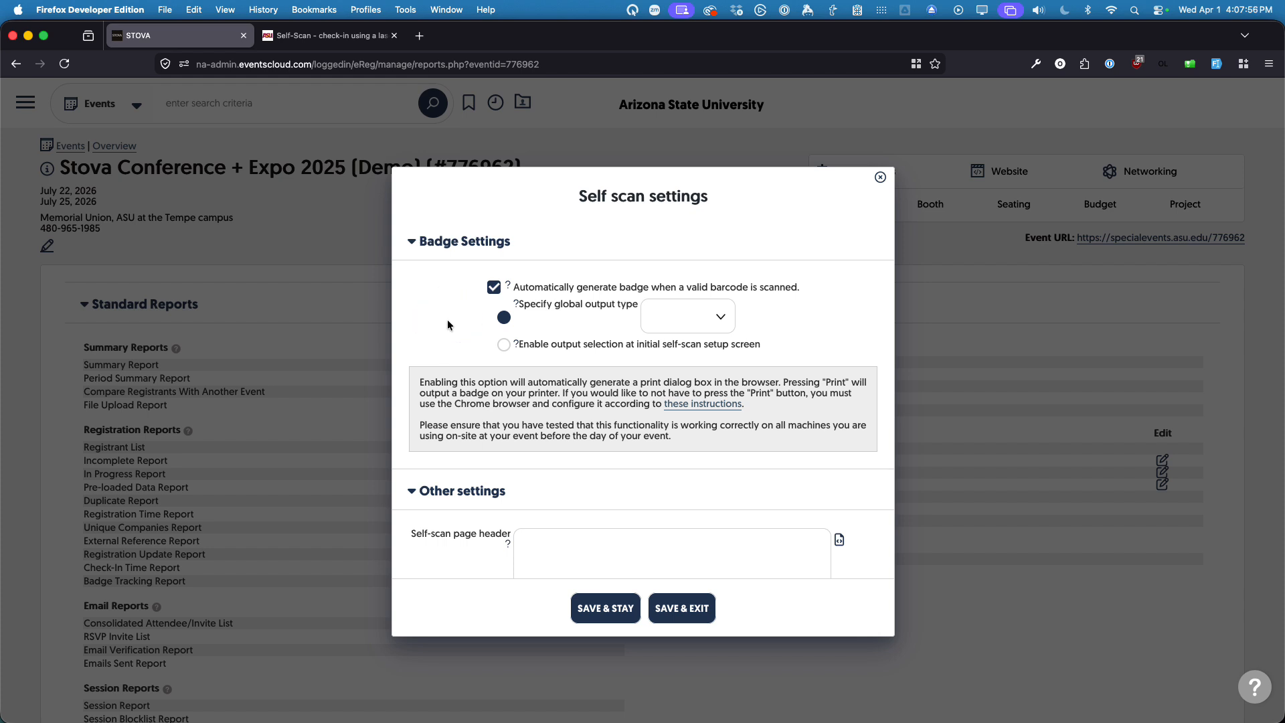
{"action": "scroll", "coordinate": [449, 327], "scroll_direction": "down", "scroll_amount": 1}
{"action": "left_click", "coordinate": [452, 340]}
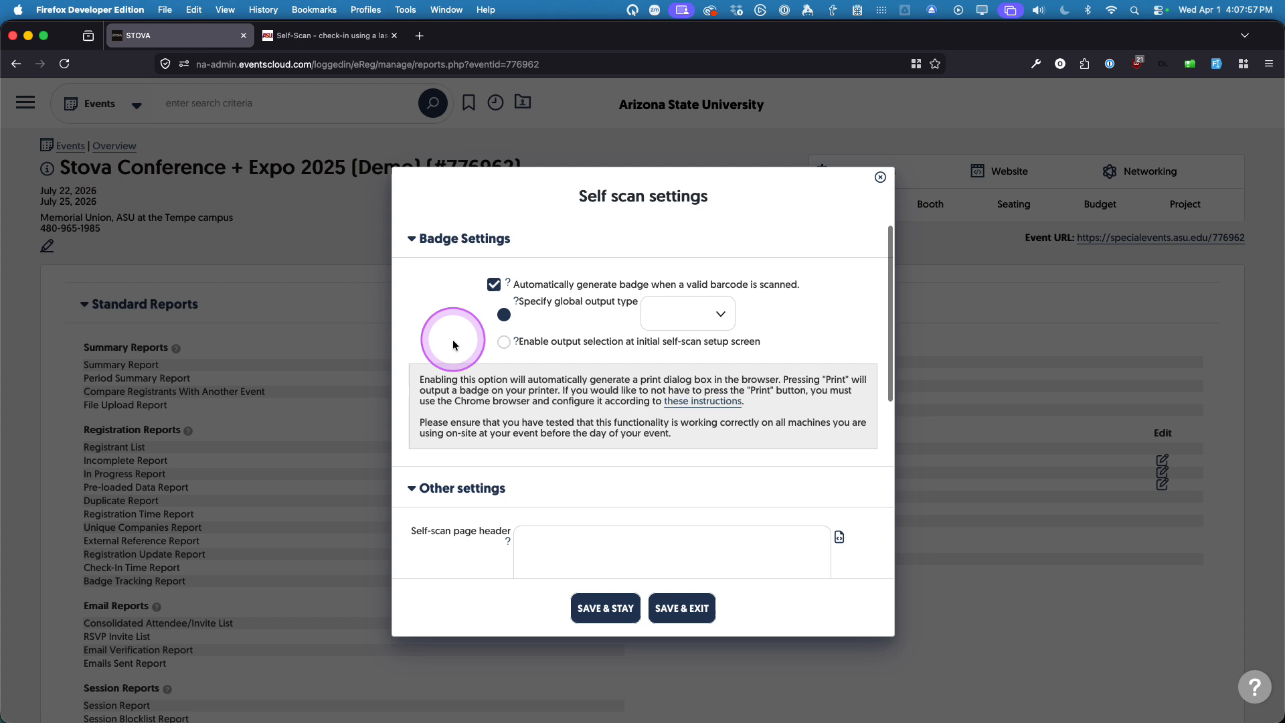
- Choose a global output type instead of output selection at setup, set it to Expo Badge, and save the Self scan settings
{"action": "left_click", "coordinate": [505, 342]}
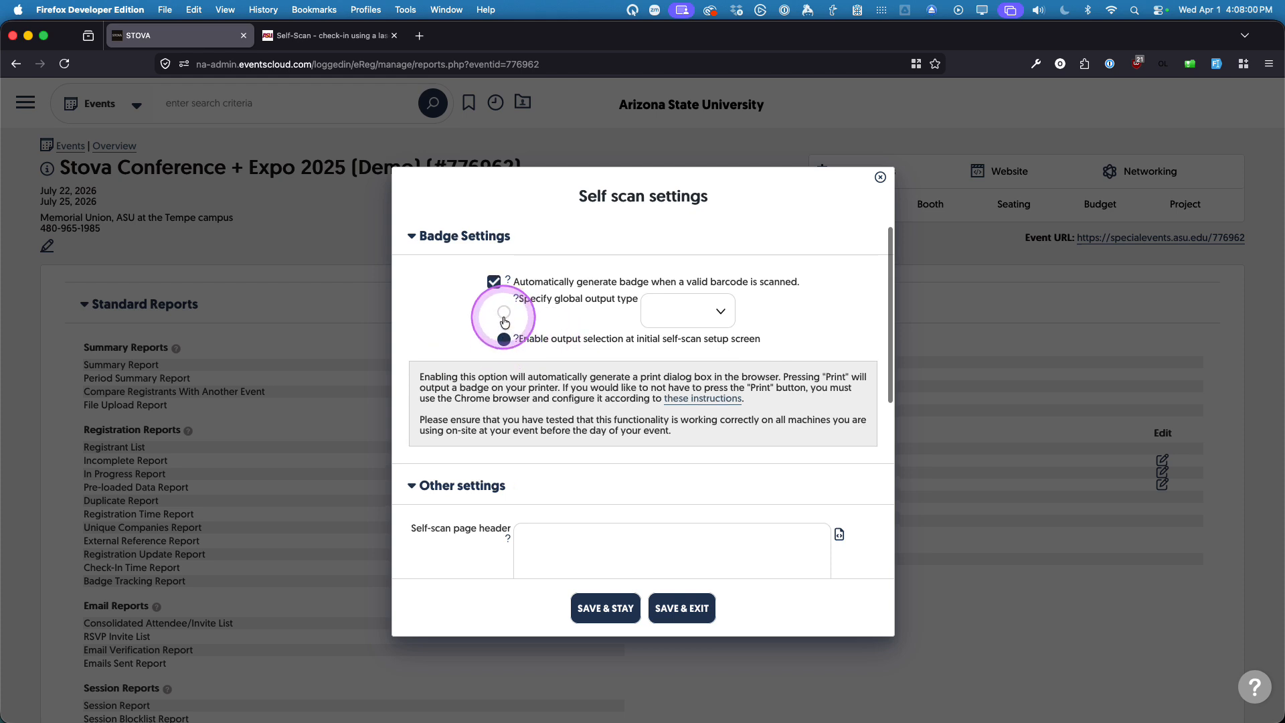
{"action": "left_click", "coordinate": [504, 312]}
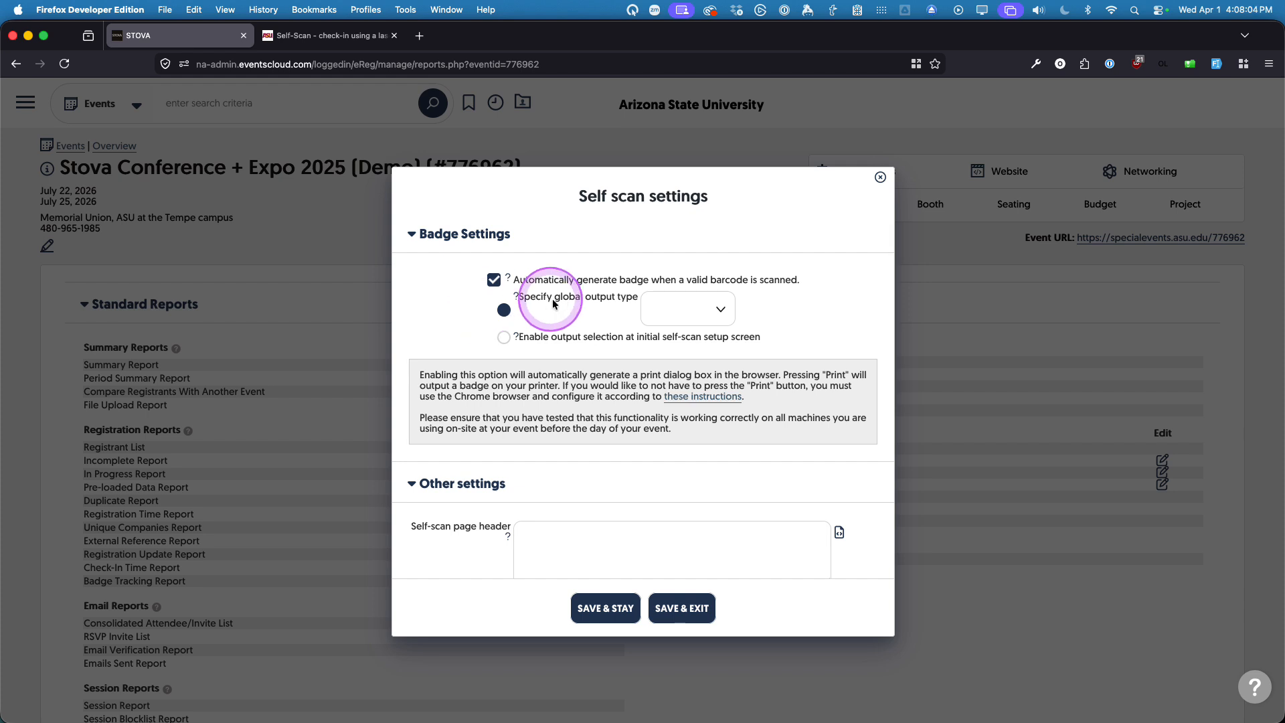
{"action": "left_click", "coordinate": [719, 311]}
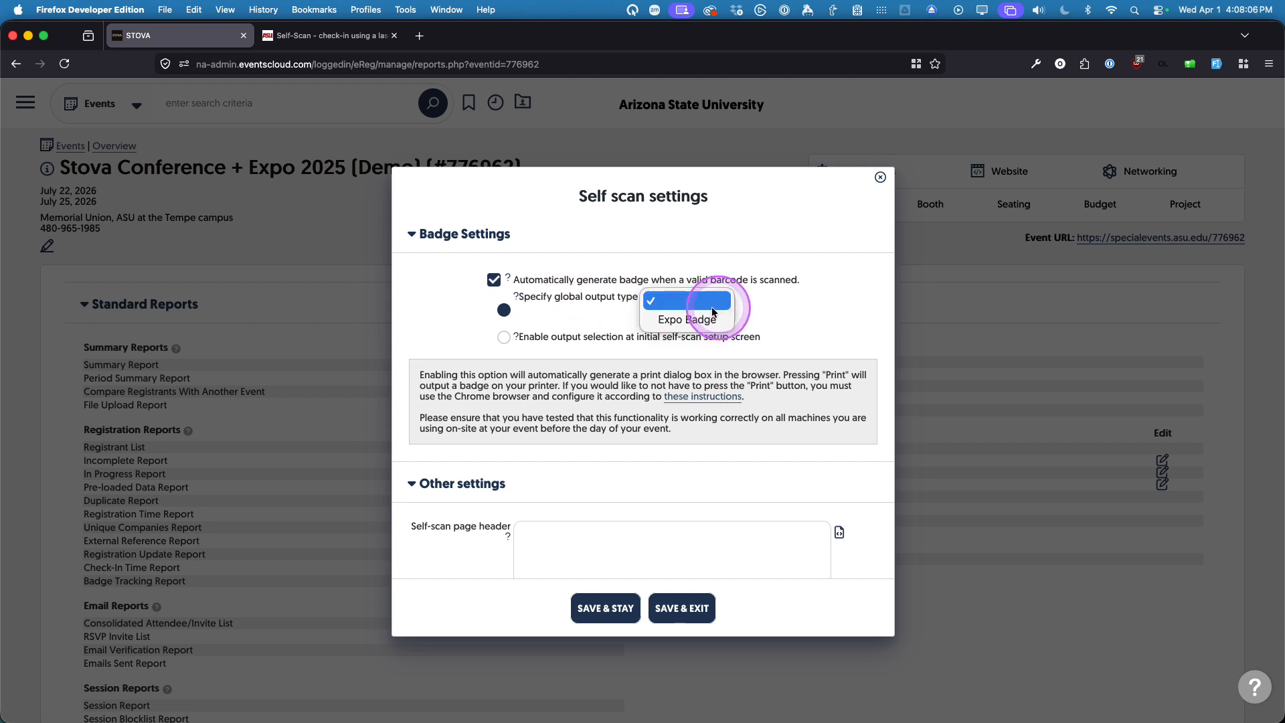
{"action": "left_click", "coordinate": [680, 318]}
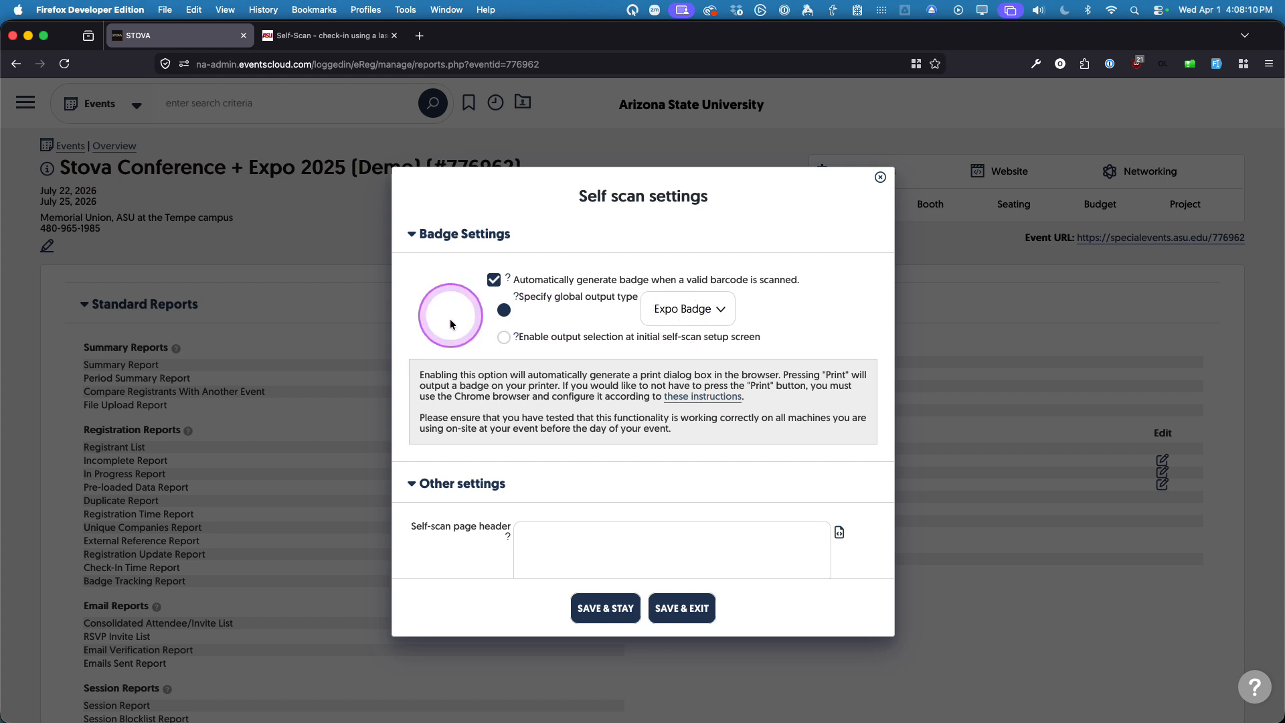
{"action": "left_click", "coordinate": [607, 608]}
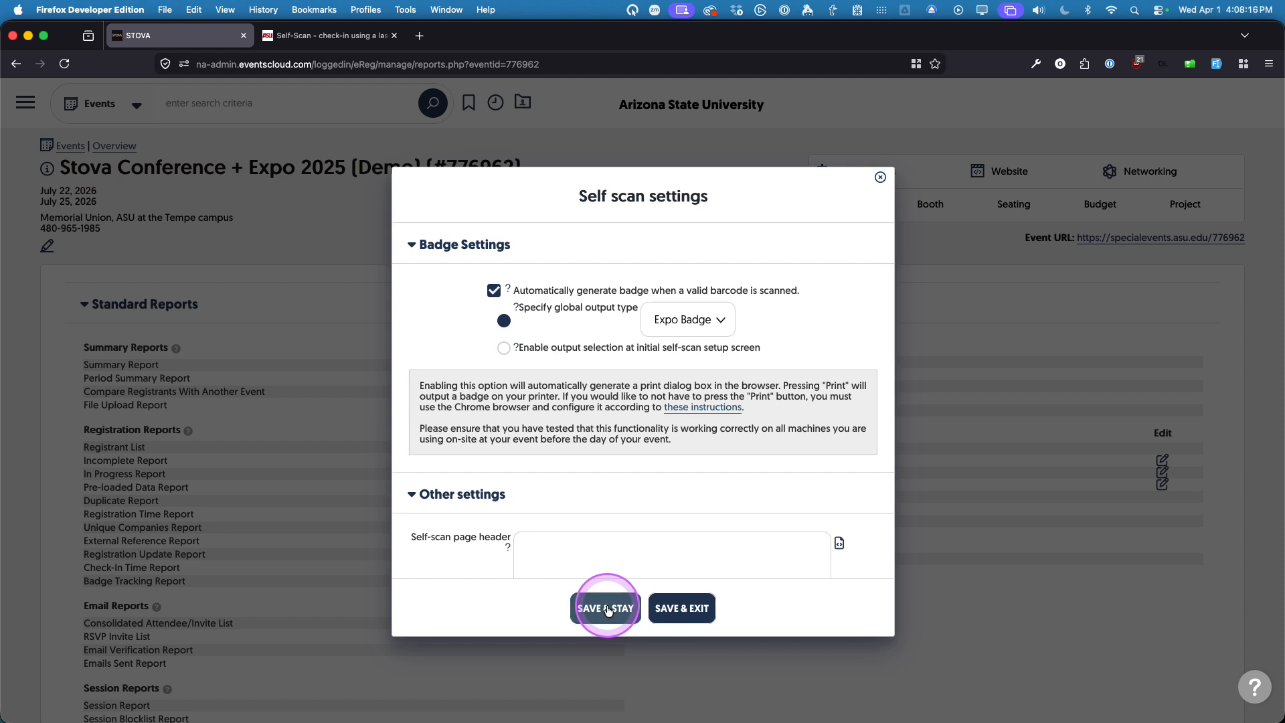
- Review the badge printing notes, page header, scan messages, and check-in and badge error options, and save and exit the Self scan settings
{"action": "scroll", "coordinate": [447, 338], "scroll_direction": "down", "scroll_amount": 1}
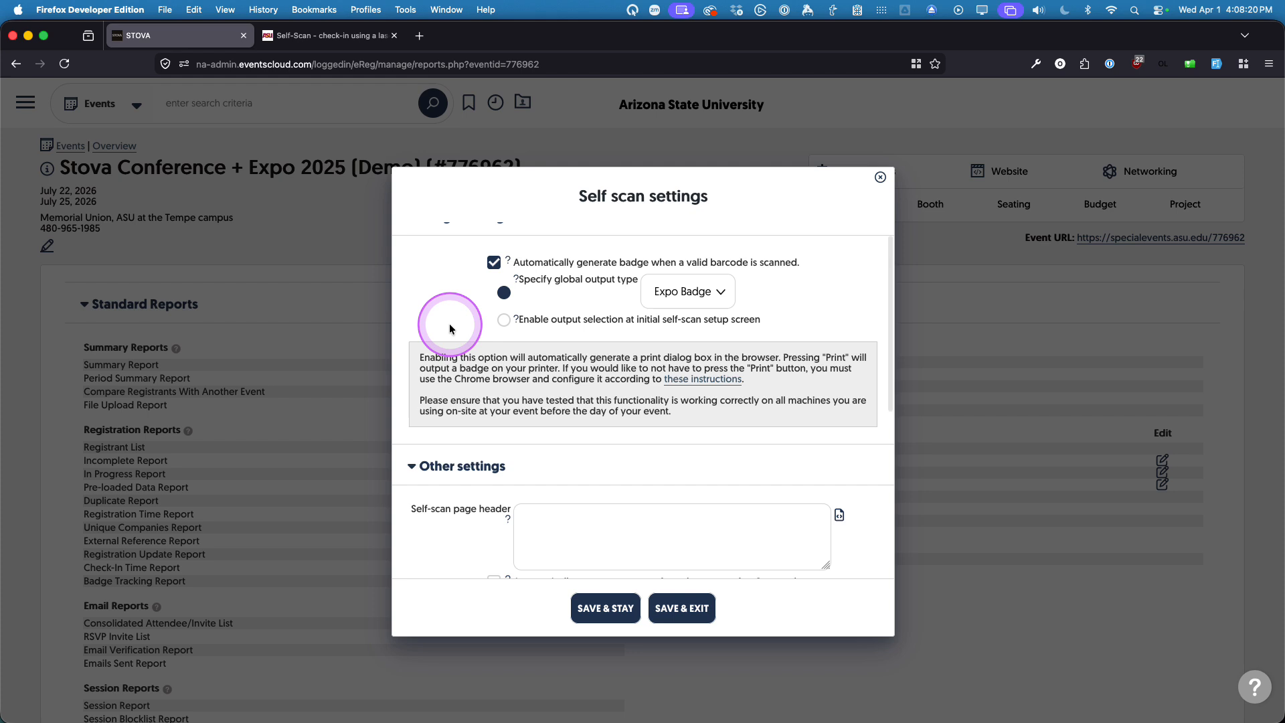
{"action": "scroll", "coordinate": [449, 323], "scroll_direction": "down", "scroll_amount": 1}
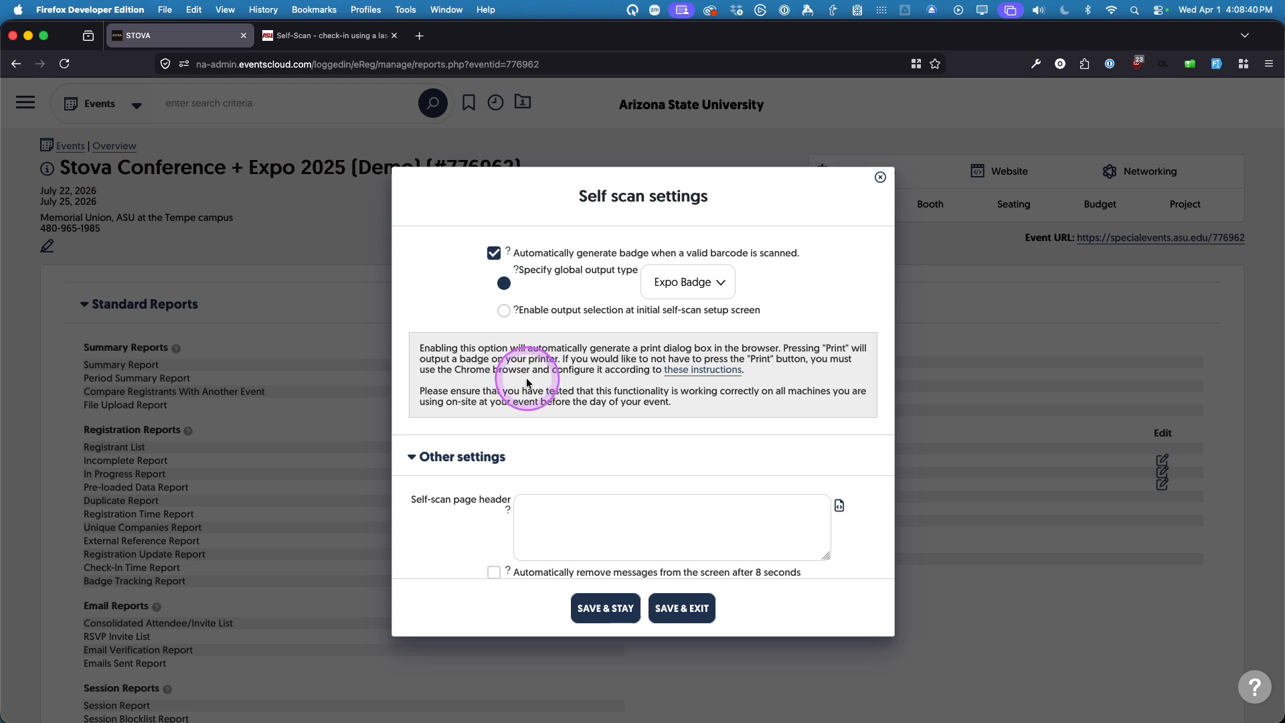
{"action": "scroll", "coordinate": [525, 356], "scroll_direction": "up", "scroll_amount": 1}
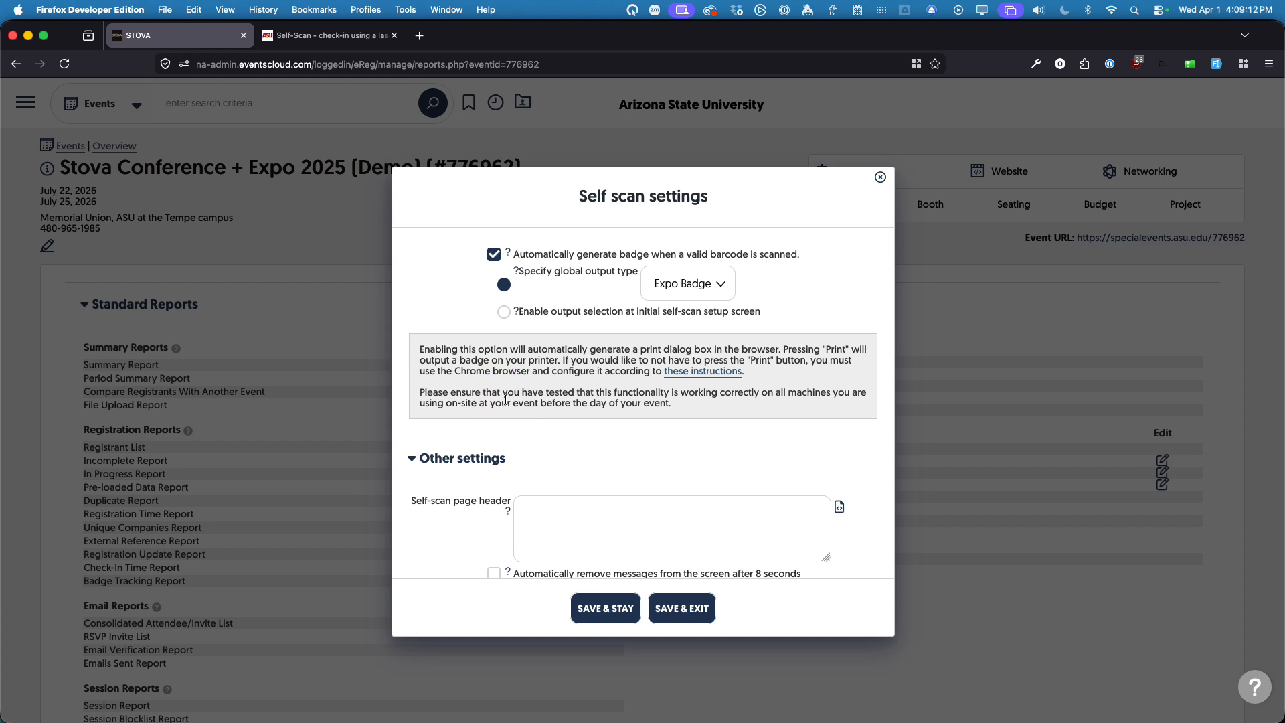
{"action": "scroll", "coordinate": [462, 404], "scroll_direction": "down", "scroll_amount": 5}
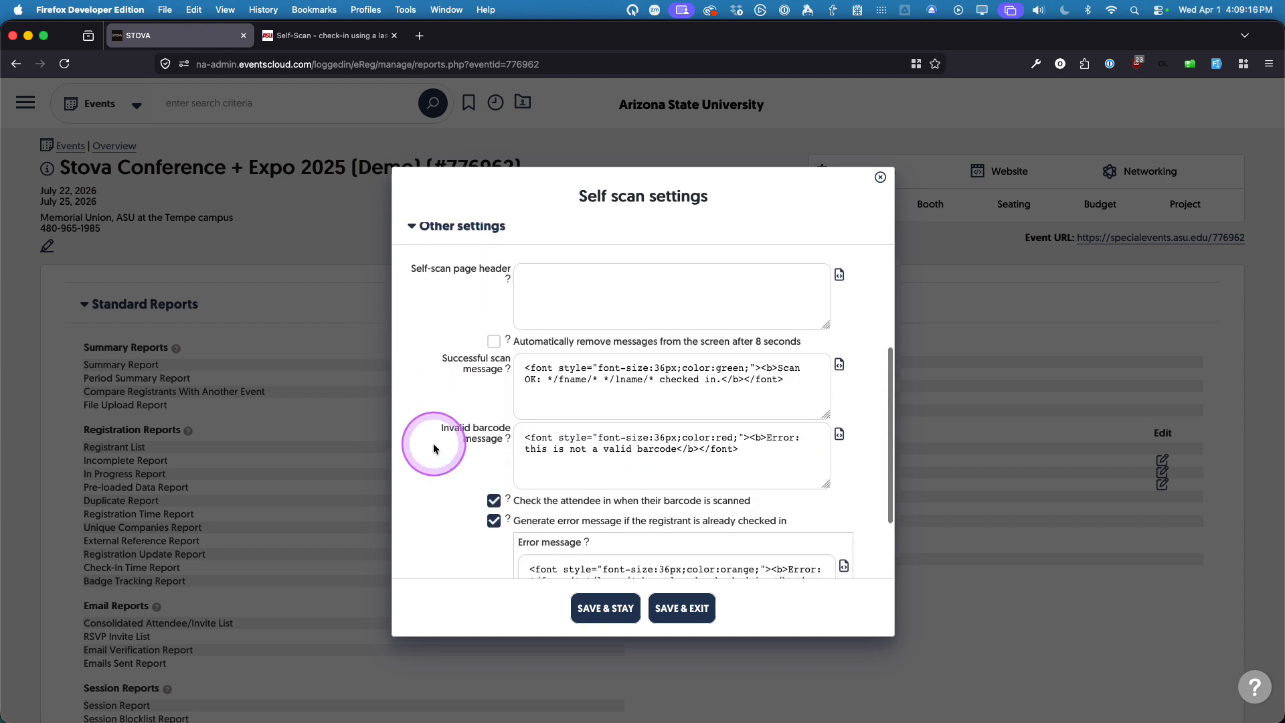
{"action": "scroll", "coordinate": [426, 443], "scroll_direction": "up", "scroll_amount": 2}
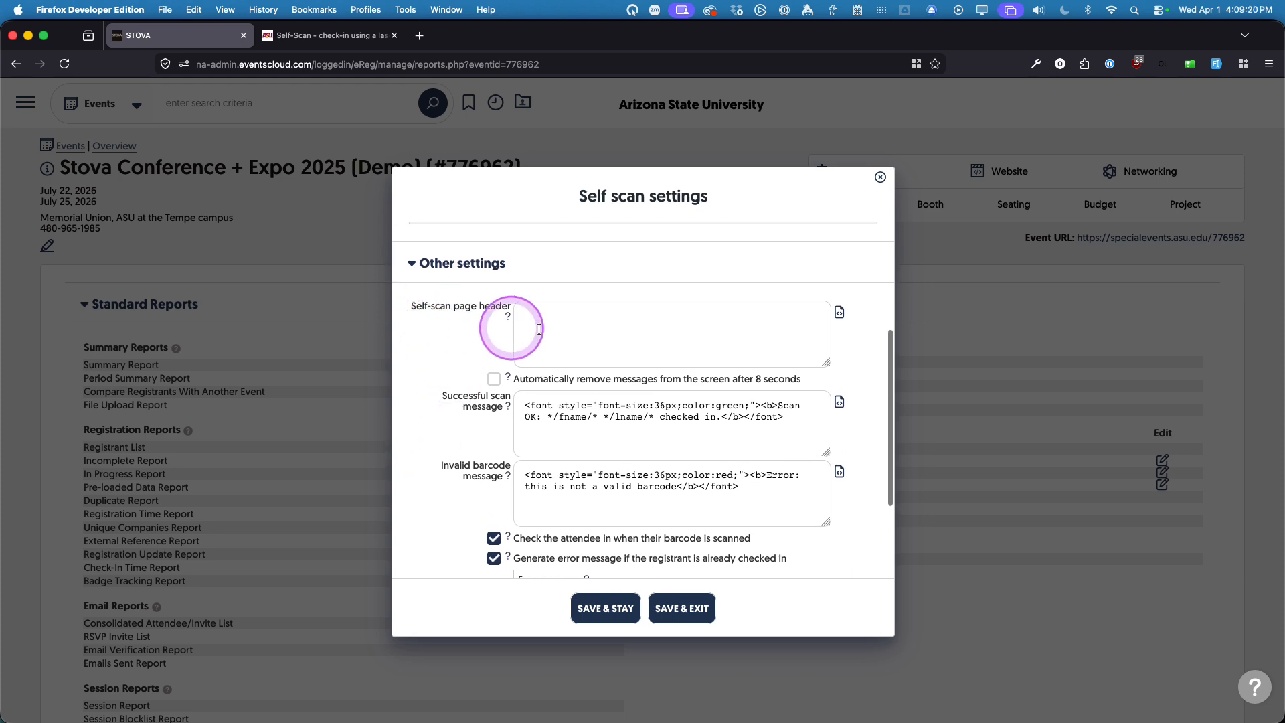
{"action": "scroll", "coordinate": [434, 405], "scroll_direction": "down", "scroll_amount": 2}
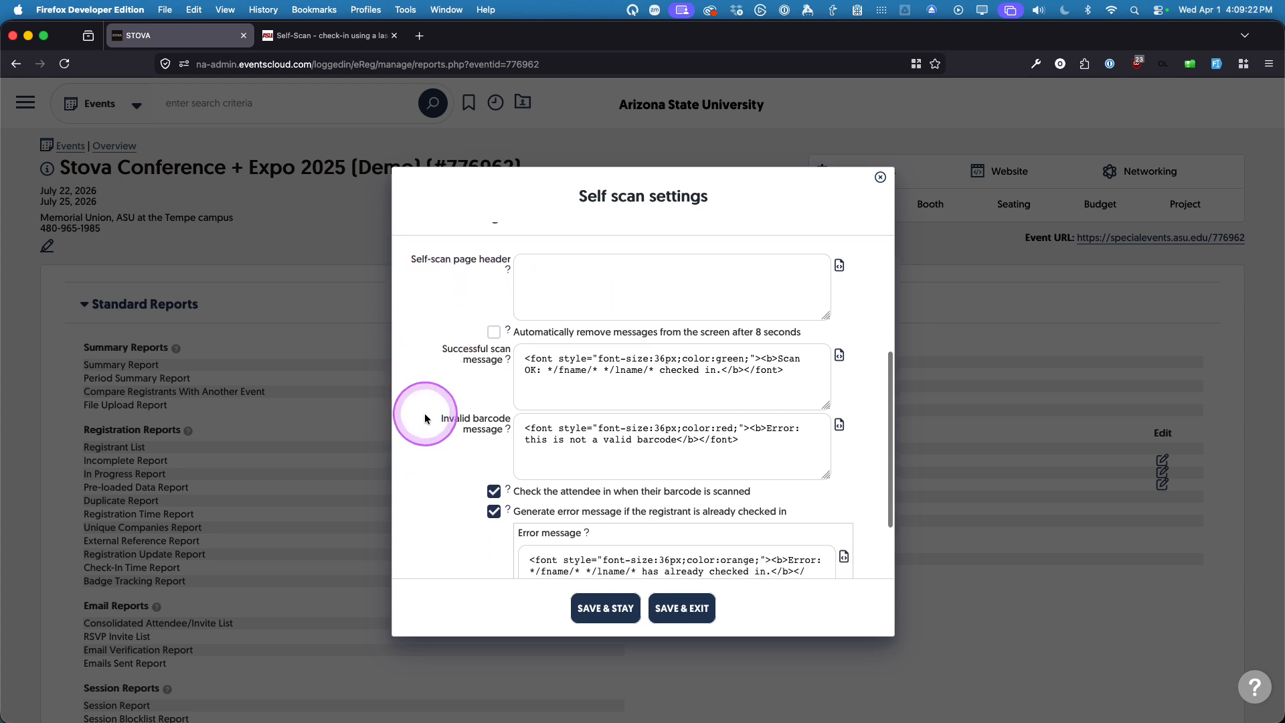
{"action": "scroll", "coordinate": [425, 419], "scroll_direction": "down", "scroll_amount": 2}
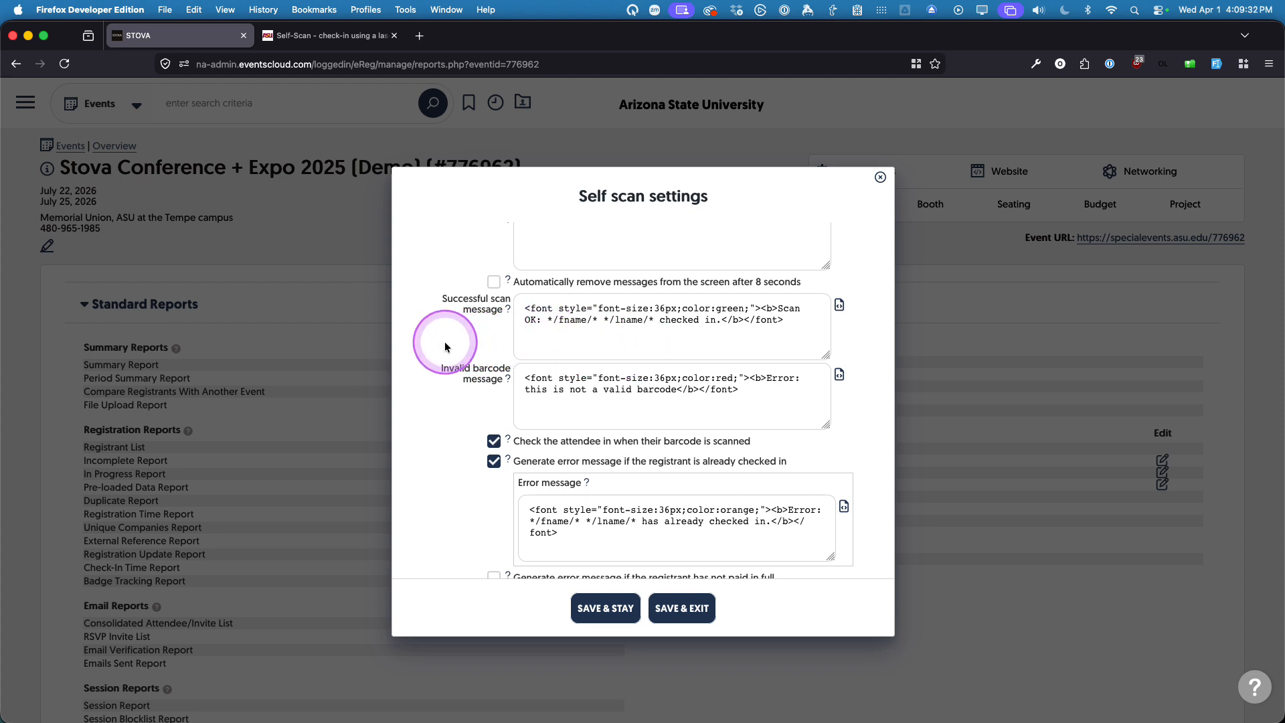
{"action": "scroll", "coordinate": [431, 409], "scroll_direction": "down", "scroll_amount": 2}
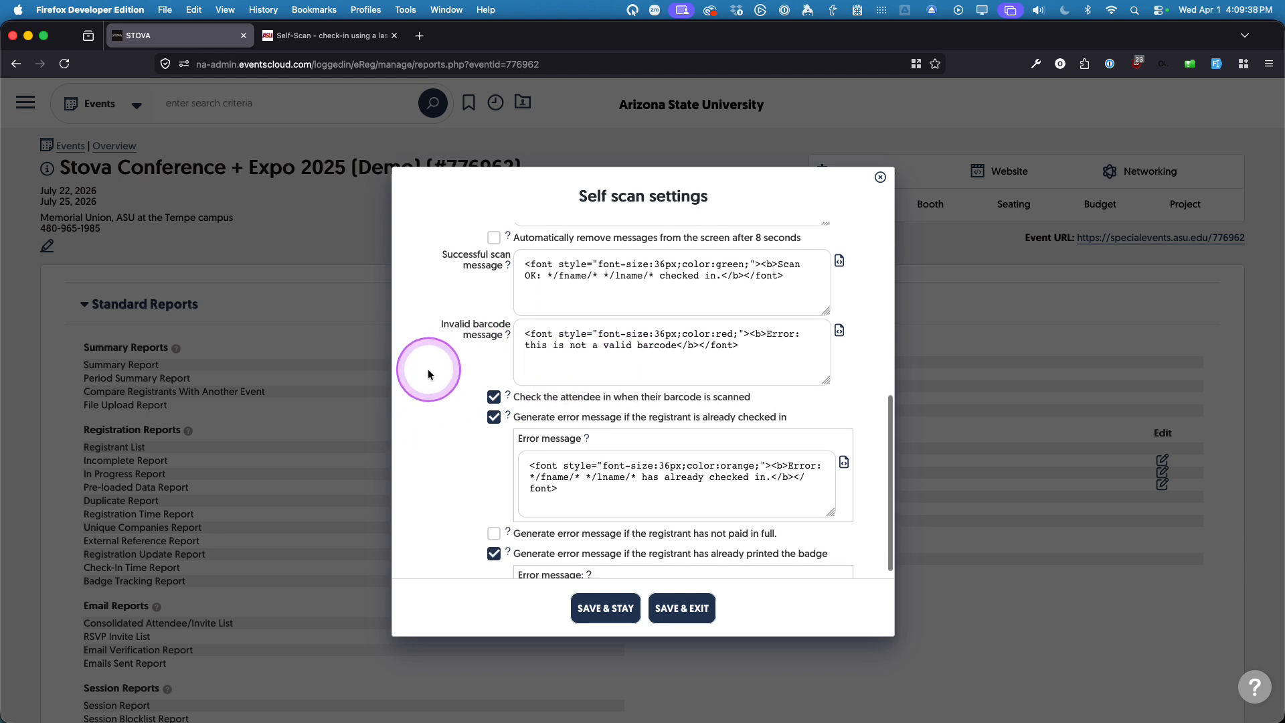
{"action": "scroll", "coordinate": [436, 381], "scroll_direction": "down", "scroll_amount": 3}
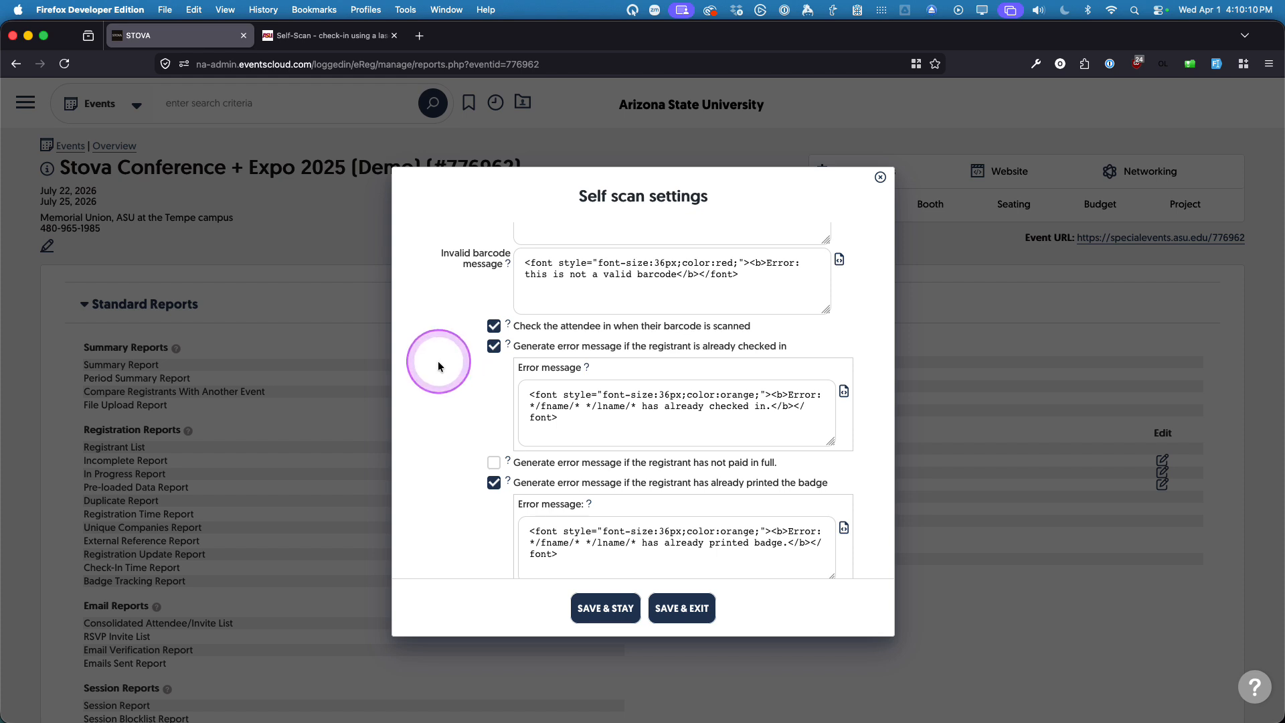
{"action": "scroll", "coordinate": [438, 360], "scroll_direction": "down", "scroll_amount": 2}
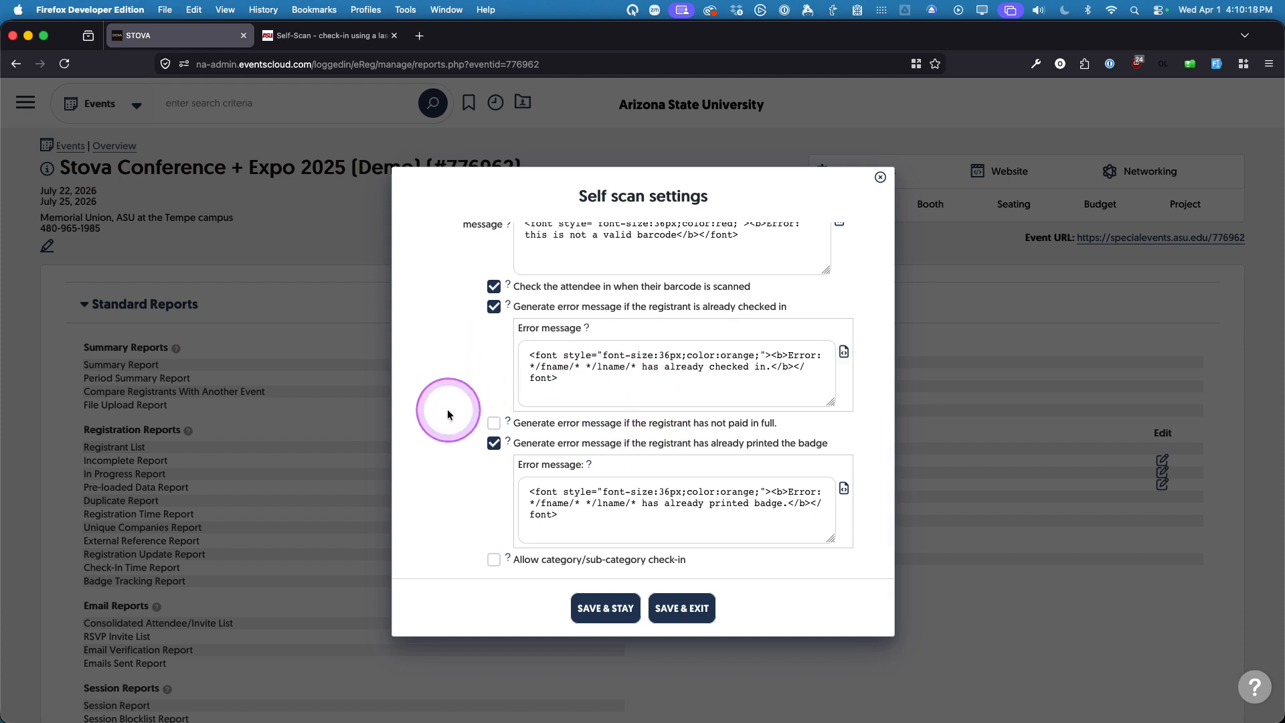
{"action": "scroll", "coordinate": [447, 410], "scroll_direction": "down", "scroll_amount": 1}
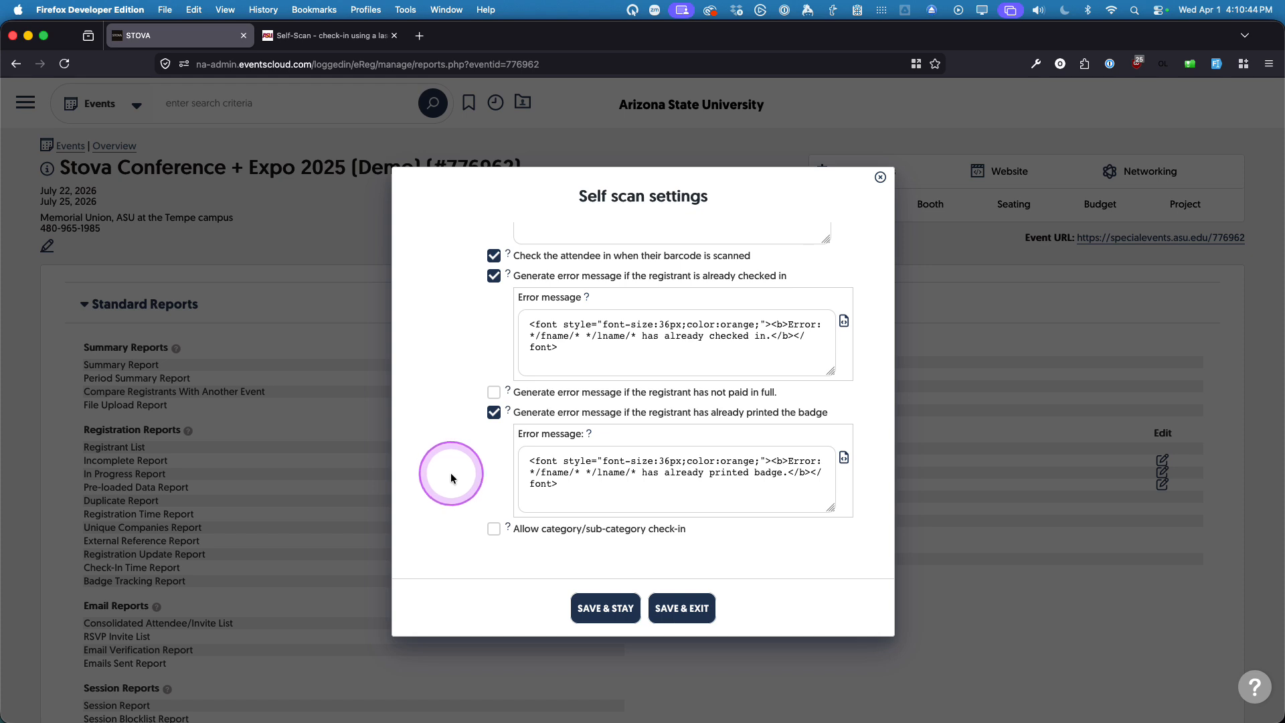
{"action": "scroll", "coordinate": [451, 472], "scroll_direction": "up", "scroll_amount": 10}
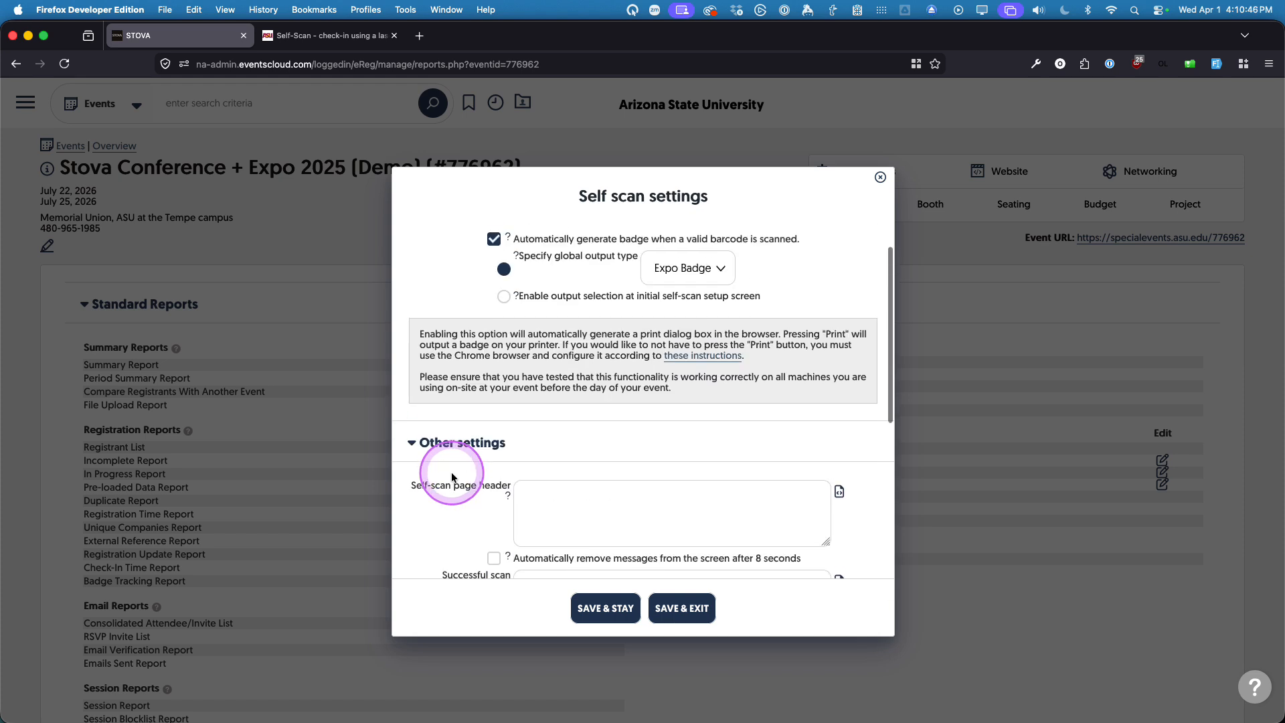
{"action": "scroll", "coordinate": [451, 476], "scroll_direction": "up", "scroll_amount": 2}
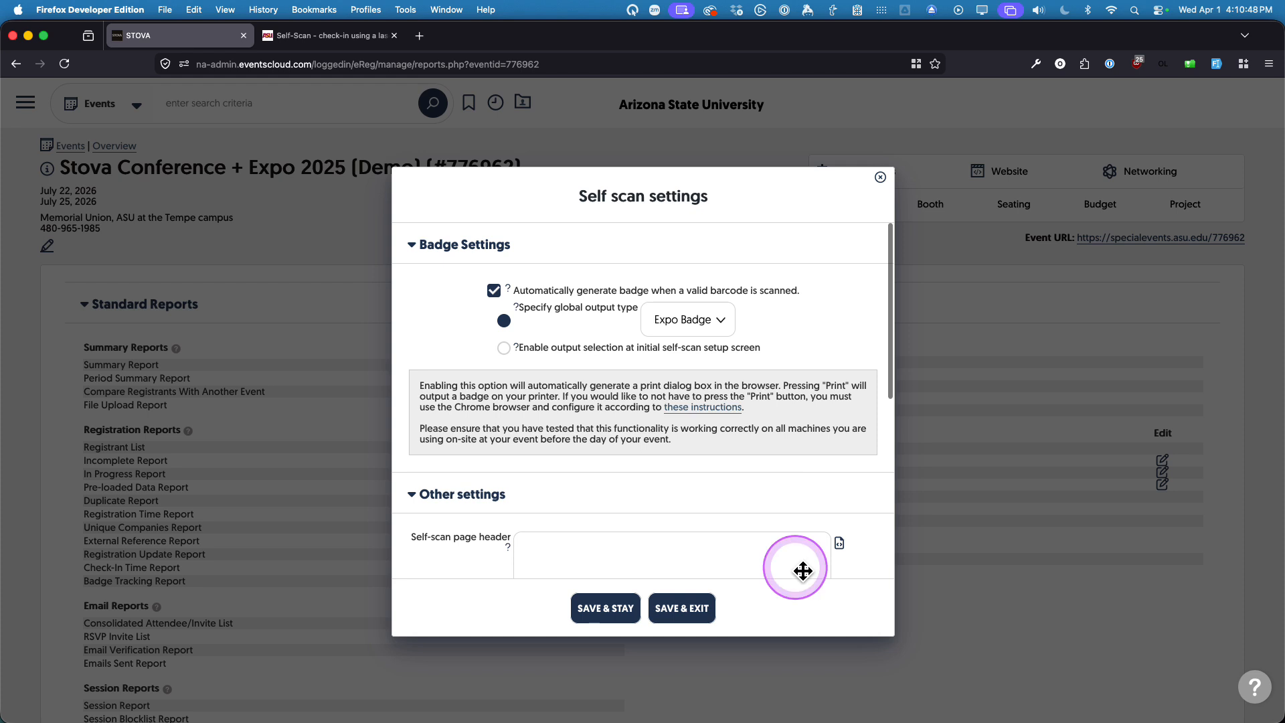
{"action": "left_click", "coordinate": [689, 611]}
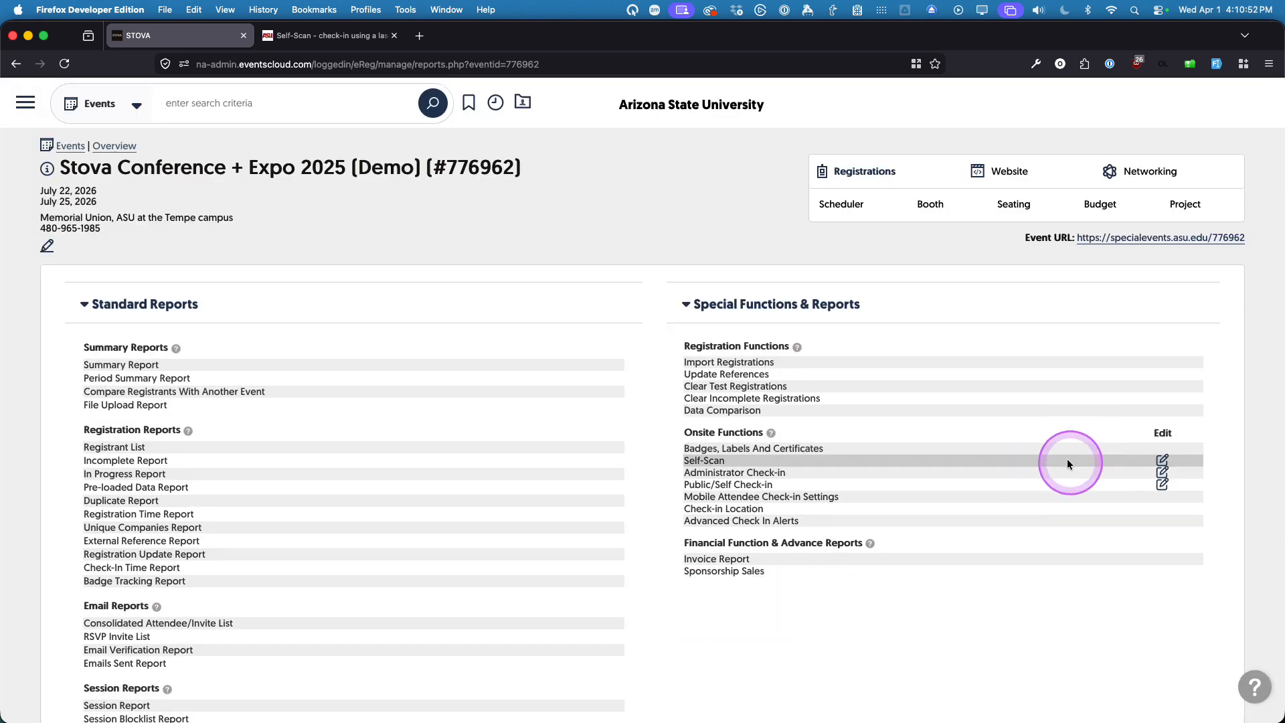
- Launch the event's Self-Scan check-in page, examine its barcode entry screen, and close its window
{"action": "left_click", "coordinate": [707, 460]}
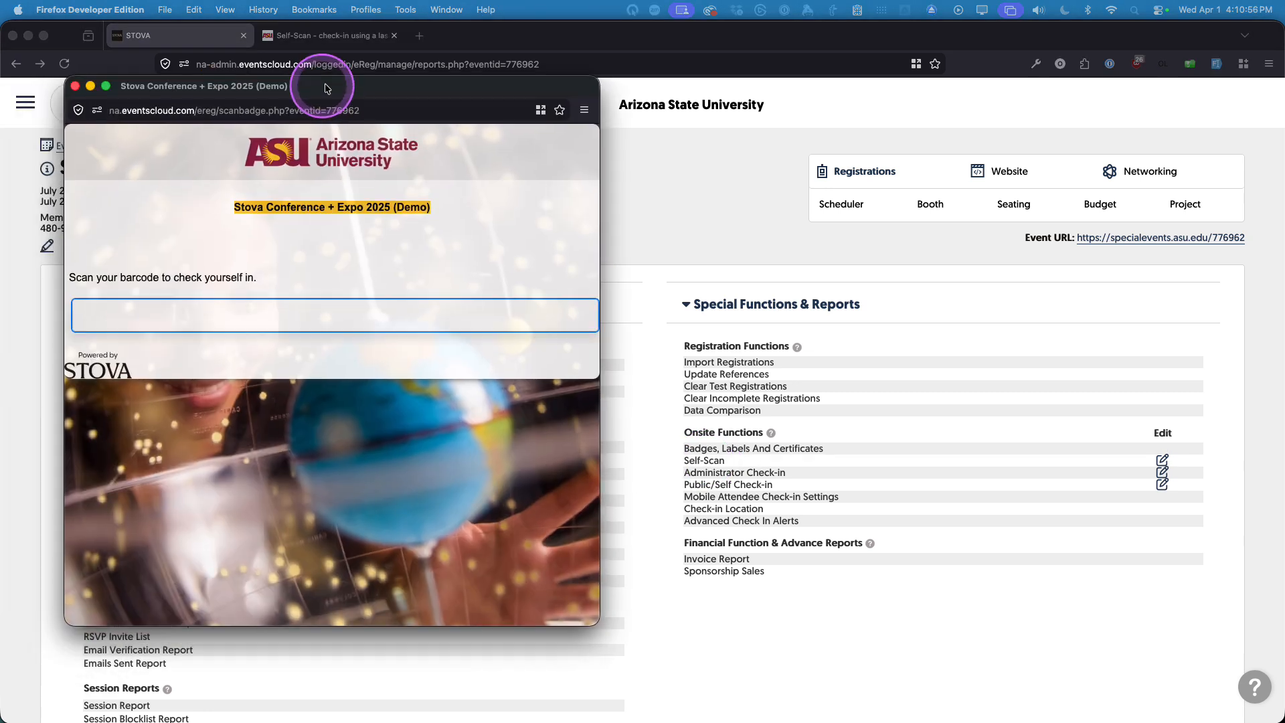
{"action": "left_click_drag", "start_coordinate": [288, 86], "coordinate": [336, 24]}
{"action": "left_click", "coordinate": [555, 492]}
{"action": "left_click", "coordinate": [190, 289]}
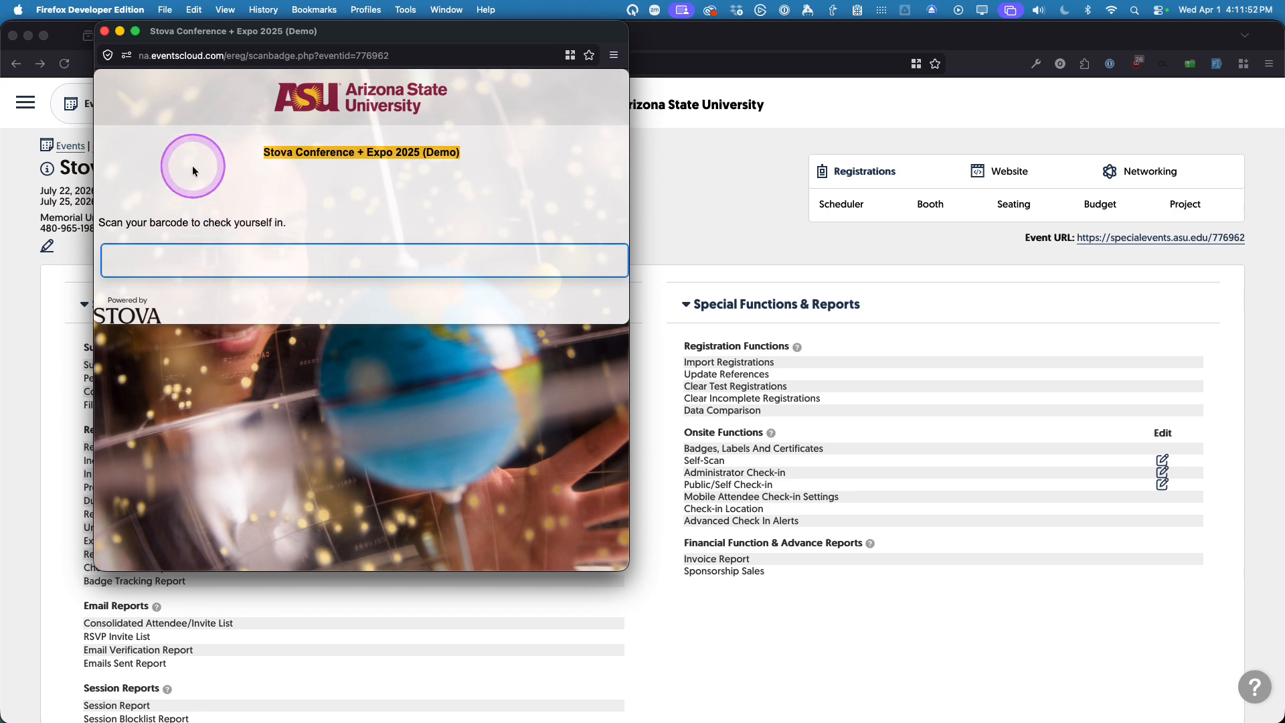
{"action": "left_click", "coordinate": [105, 32]}
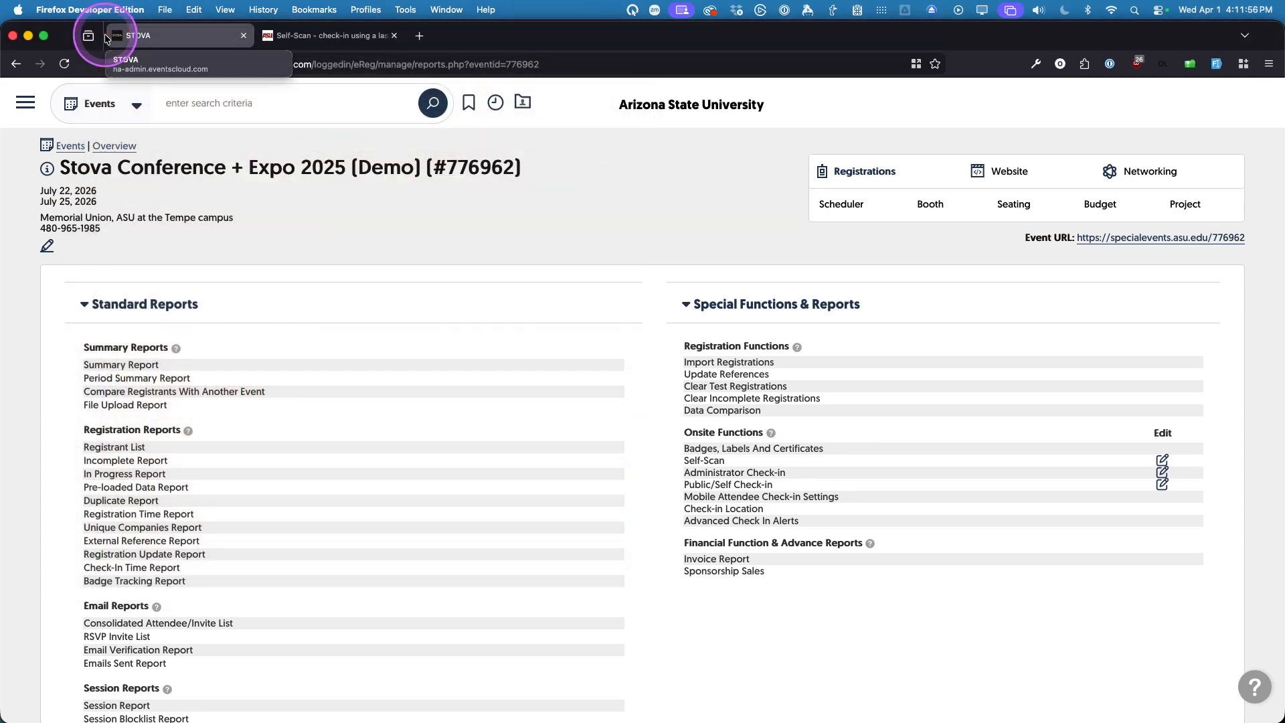
- Open the event emails in the registration settings and review the system and scheduled emails to event registrants
{"action": "left_click", "coordinate": [873, 183]}
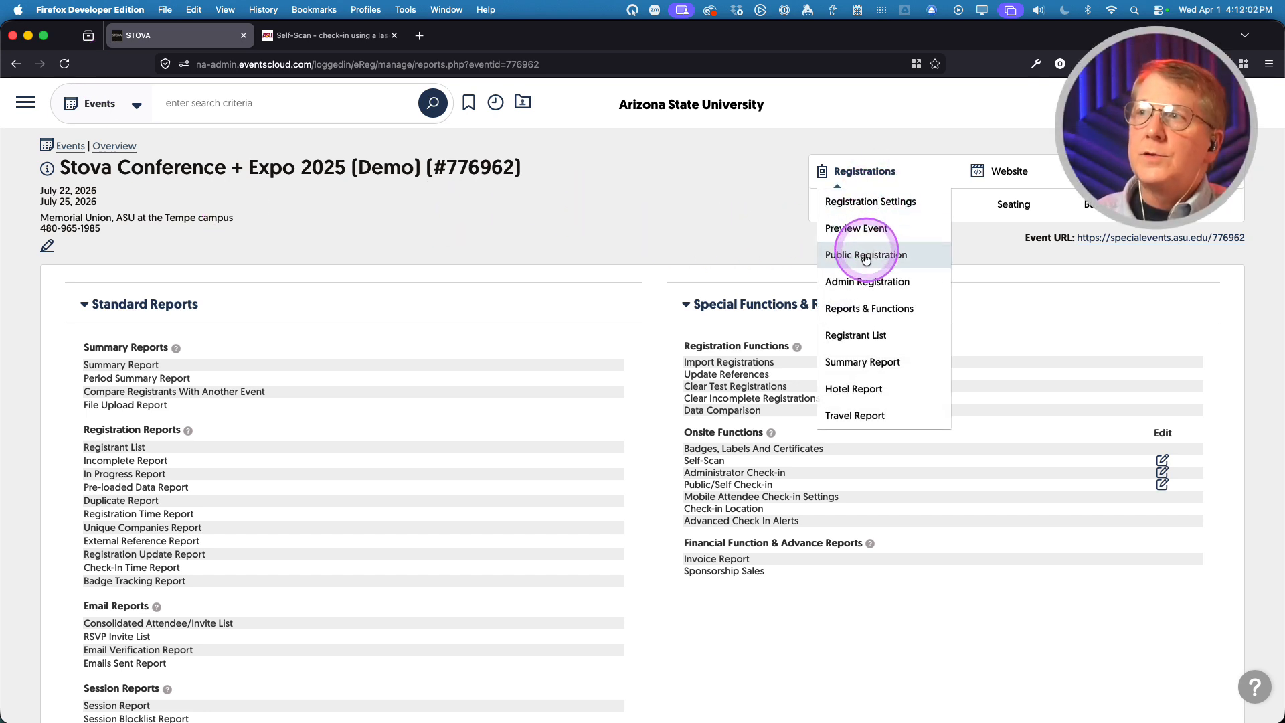
{"action": "left_click", "coordinate": [856, 208]}
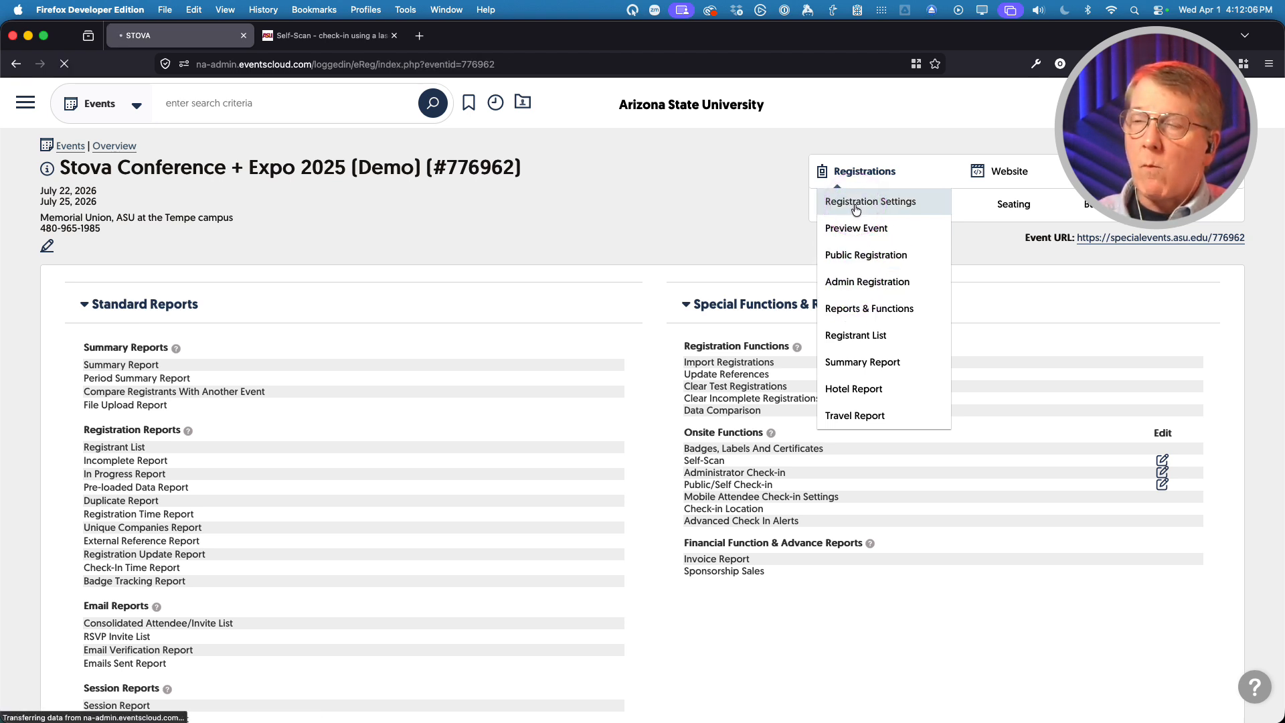
{"action": "left_click", "coordinate": [143, 328]}
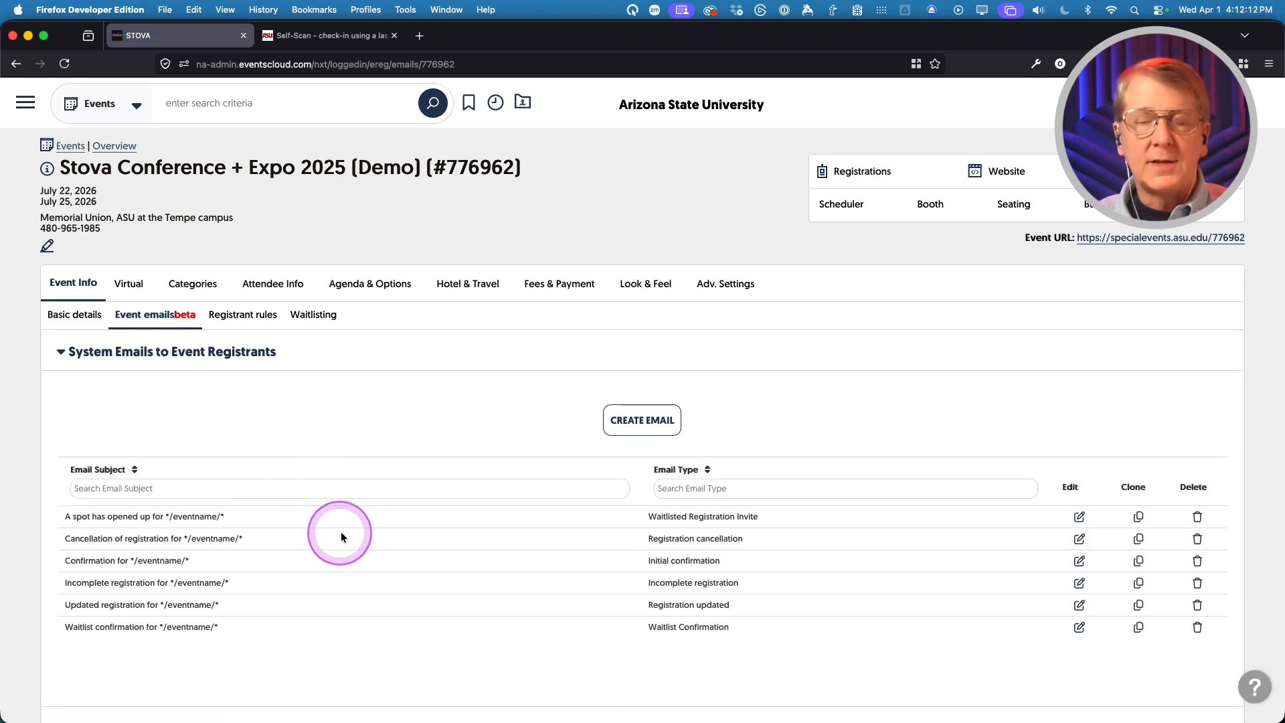
{"action": "scroll", "coordinate": [342, 545], "scroll_direction": "down", "scroll_amount": 5}
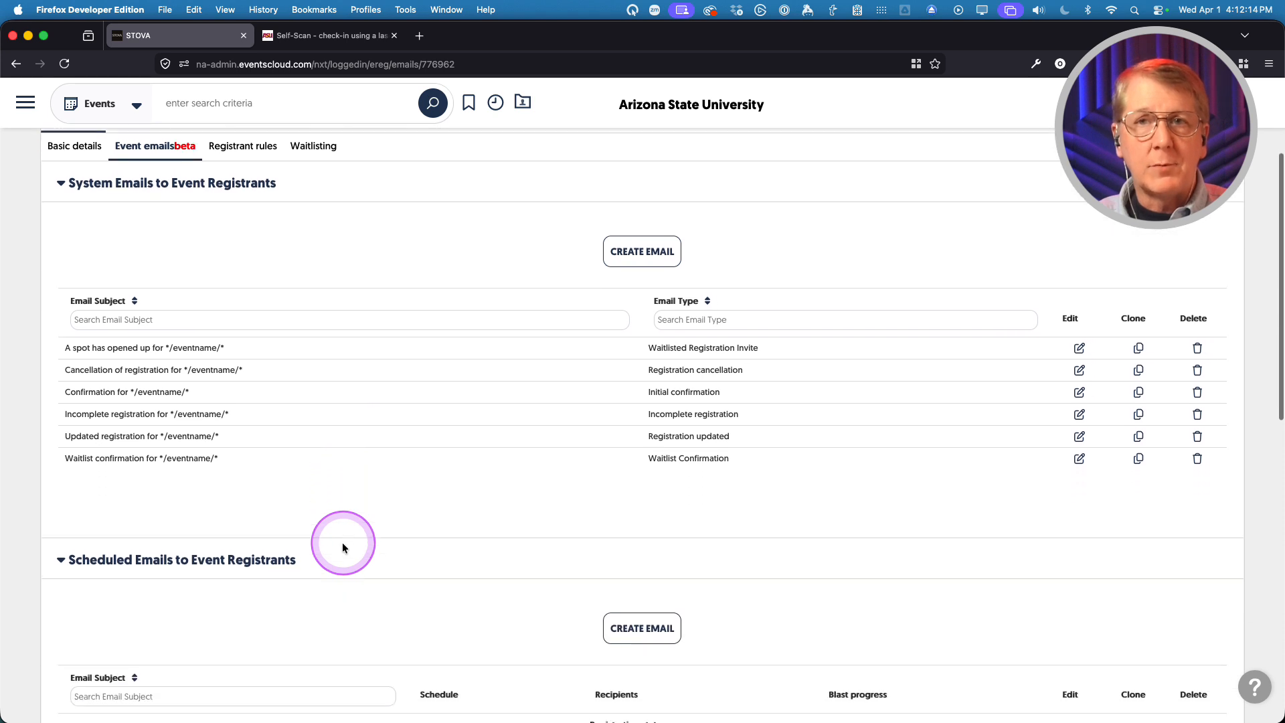
{"action": "scroll", "coordinate": [342, 542], "scroll_direction": "up", "scroll_amount": 4}
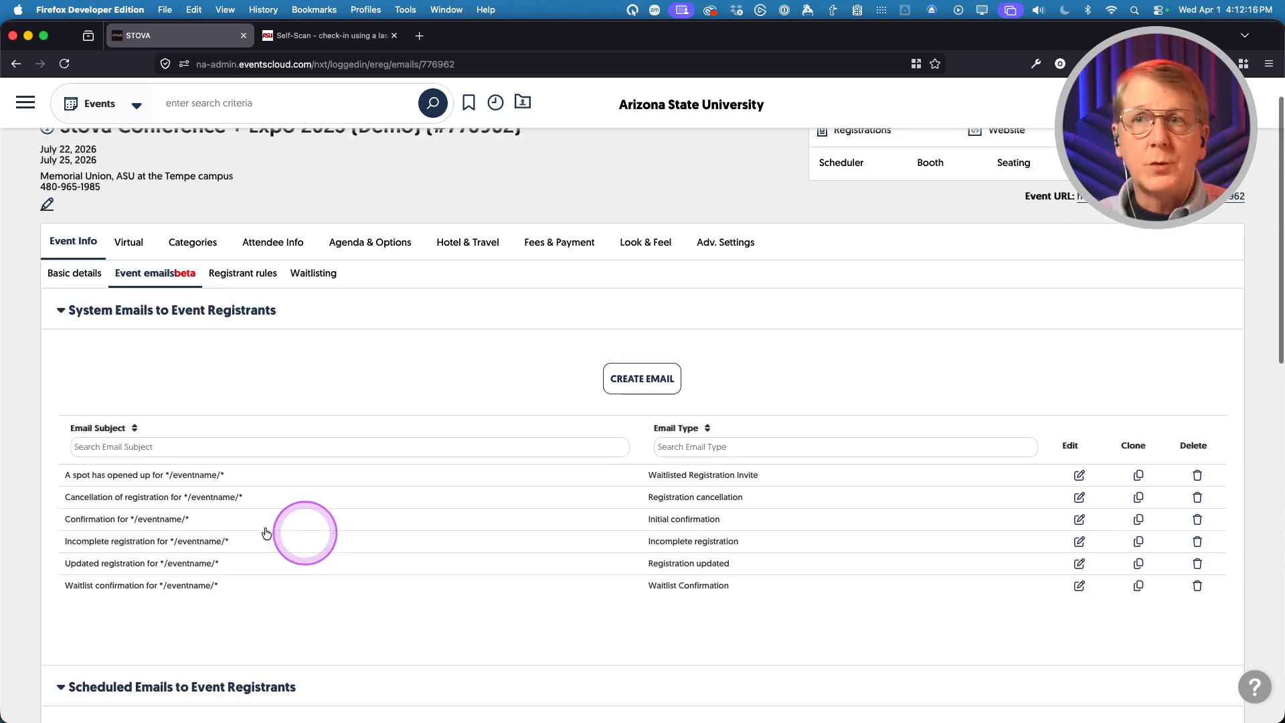
{"action": "left_click", "coordinate": [373, 532]}
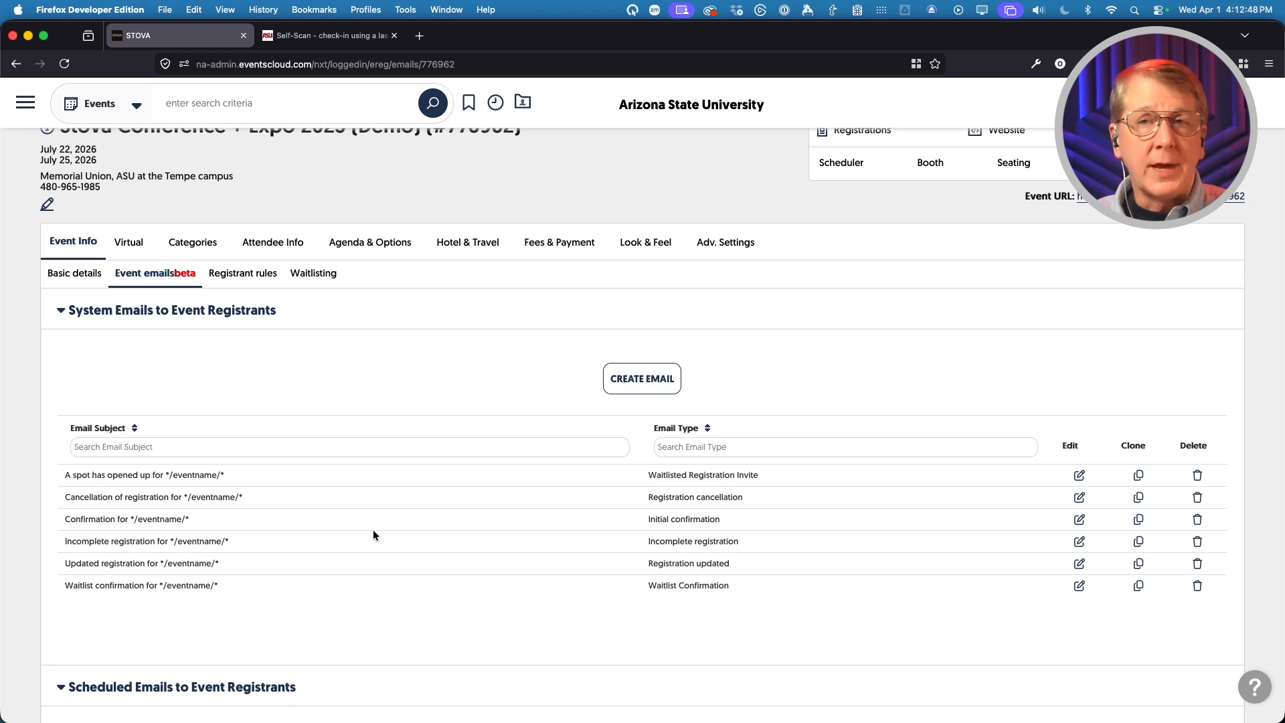
{"action": "scroll", "coordinate": [373, 533], "scroll_direction": "down", "scroll_amount": 3}
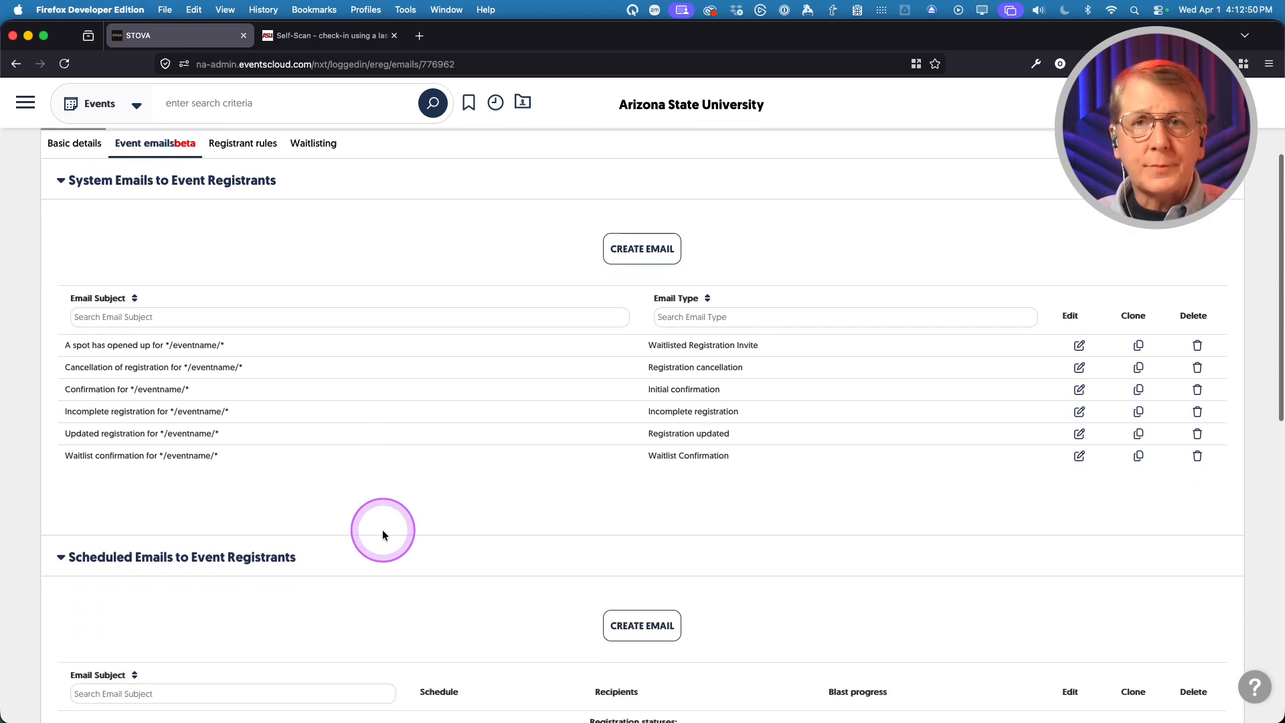
{"action": "scroll", "coordinate": [383, 533], "scroll_direction": "down", "scroll_amount": 6}
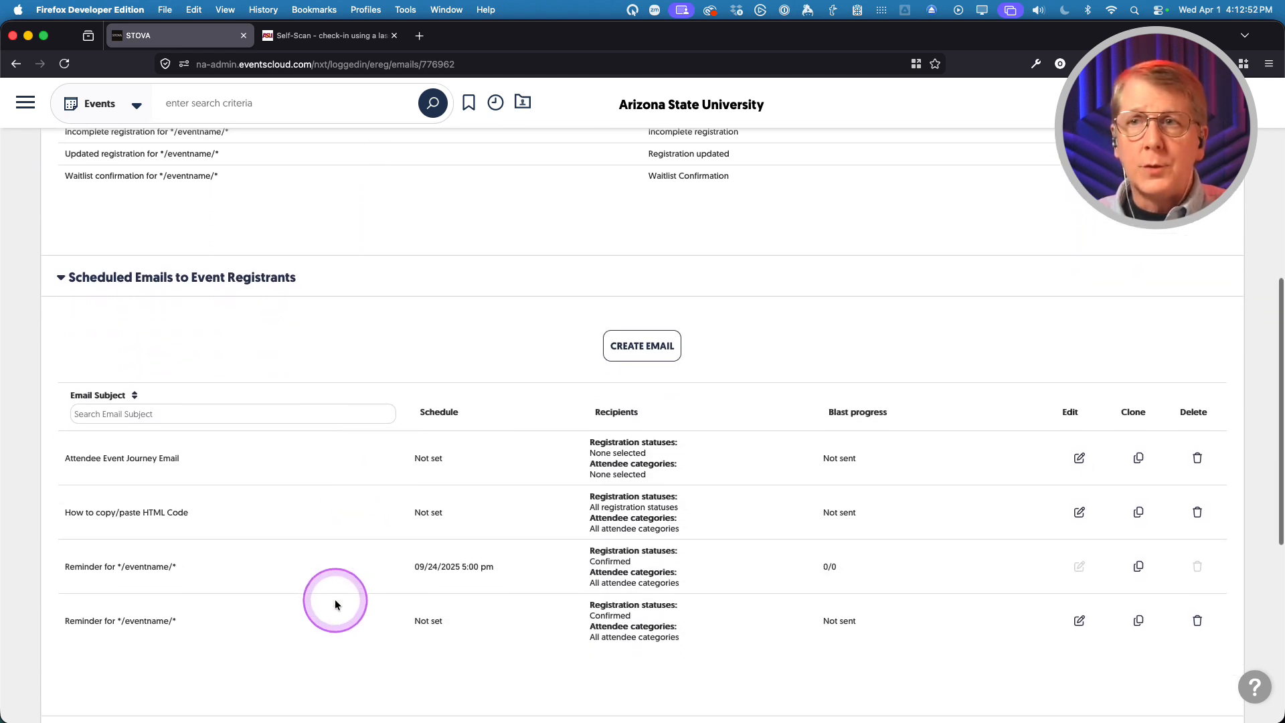
{"action": "scroll", "coordinate": [320, 636], "scroll_direction": "down", "scroll_amount": 1}
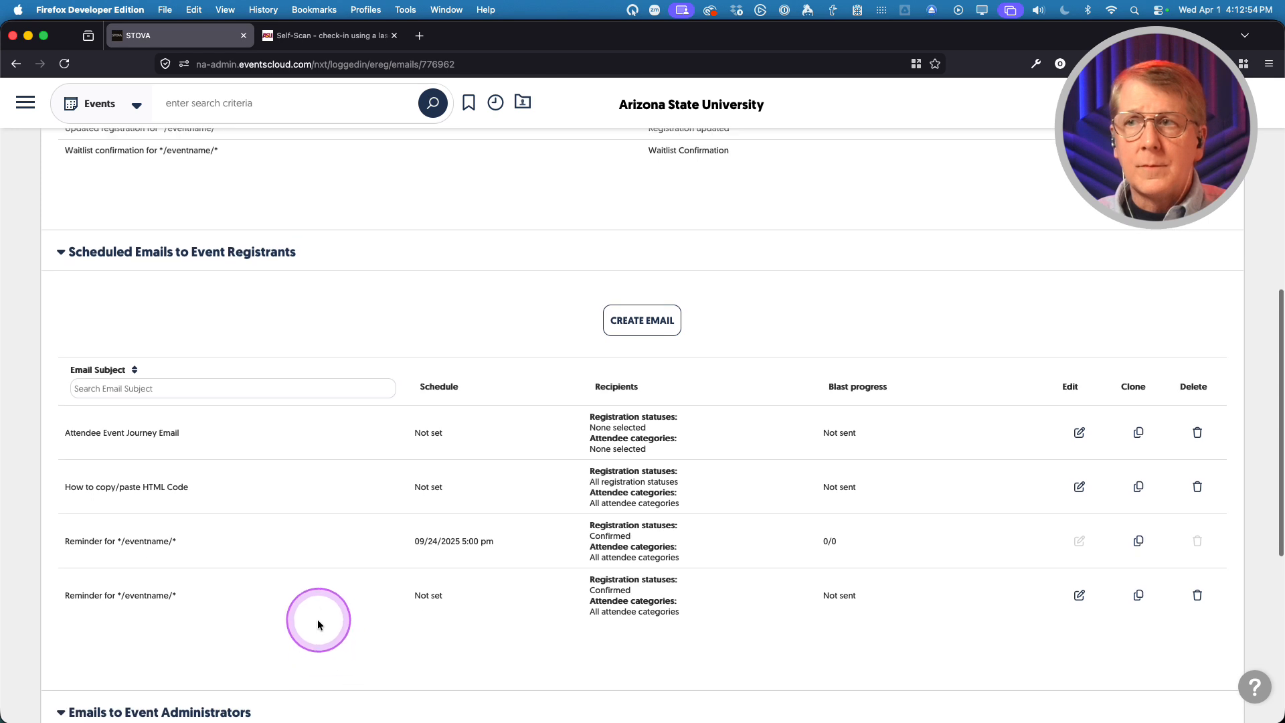
- Open the scheduled reminder email that has no schedule set and examine its content for the barcode merge field
{"action": "left_click", "coordinate": [1080, 597]}
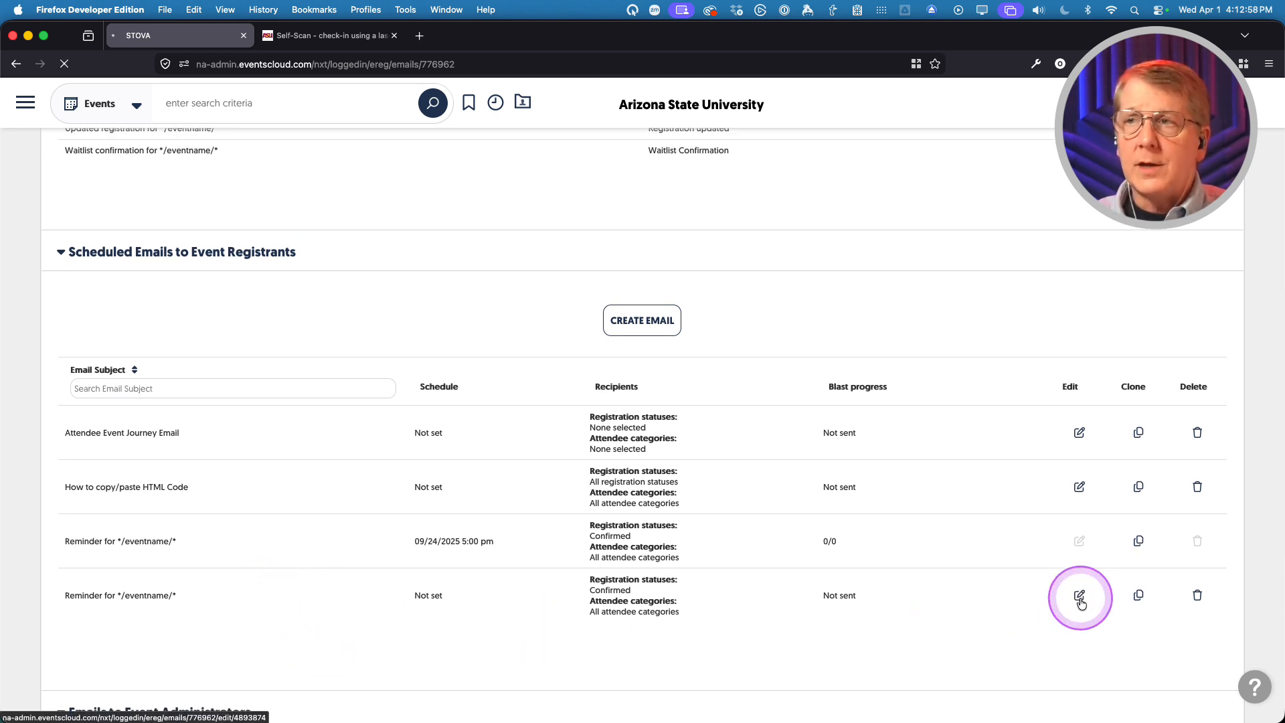
{"action": "scroll", "coordinate": [395, 433], "scroll_direction": "down", "scroll_amount": 5}
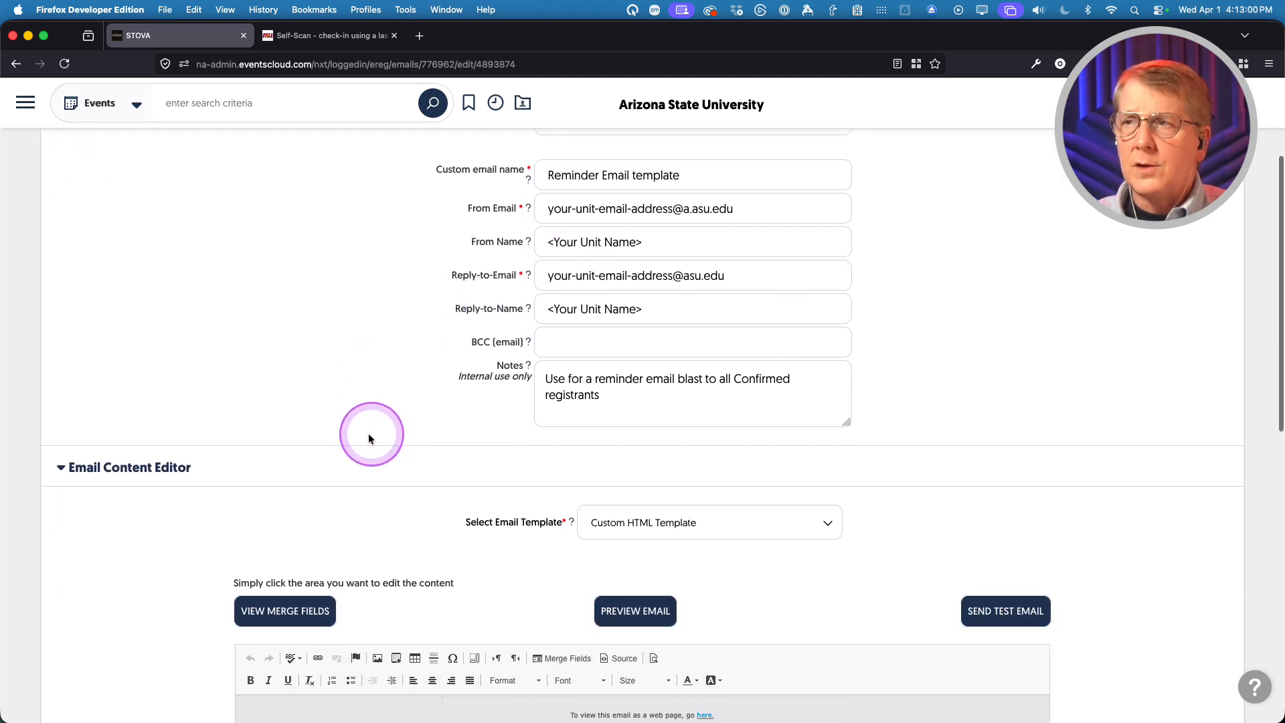
{"action": "scroll", "coordinate": [200, 435], "scroll_direction": "down", "scroll_amount": 3}
{"action": "scroll", "coordinate": [645, 495], "scroll_direction": "down", "scroll_amount": 5}
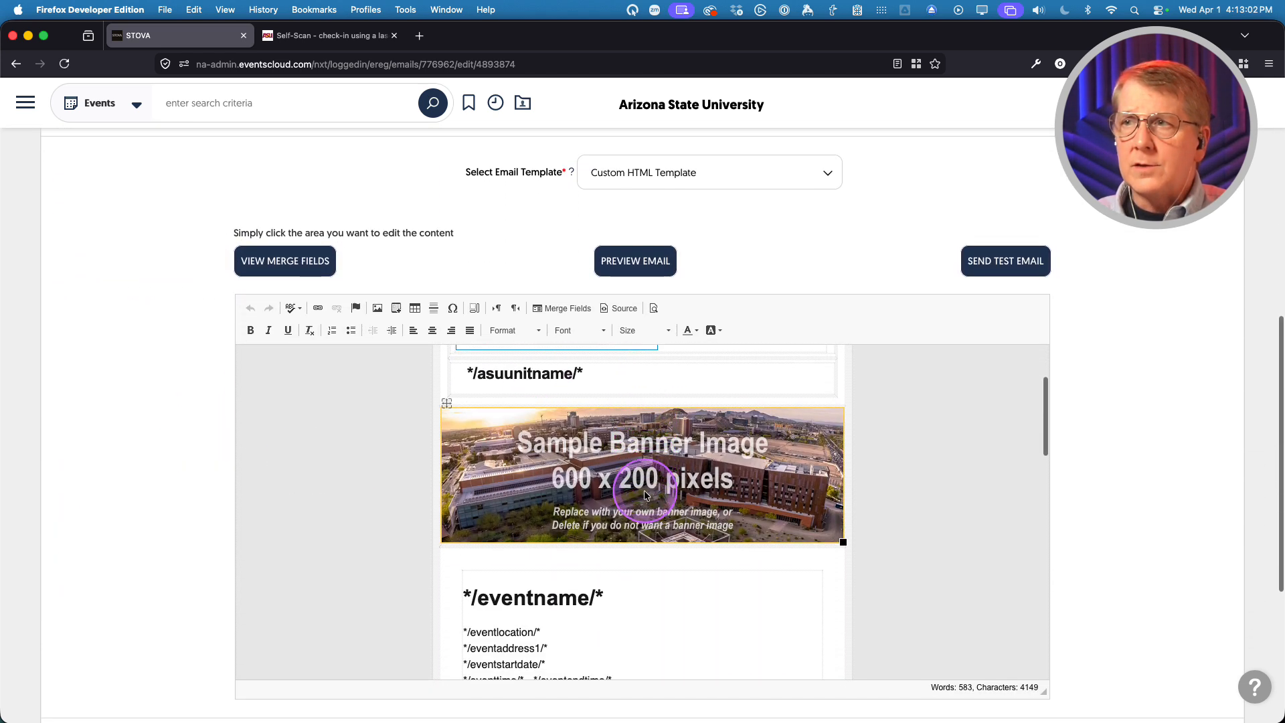
{"action": "scroll", "coordinate": [645, 495], "scroll_direction": "down", "scroll_amount": 3}
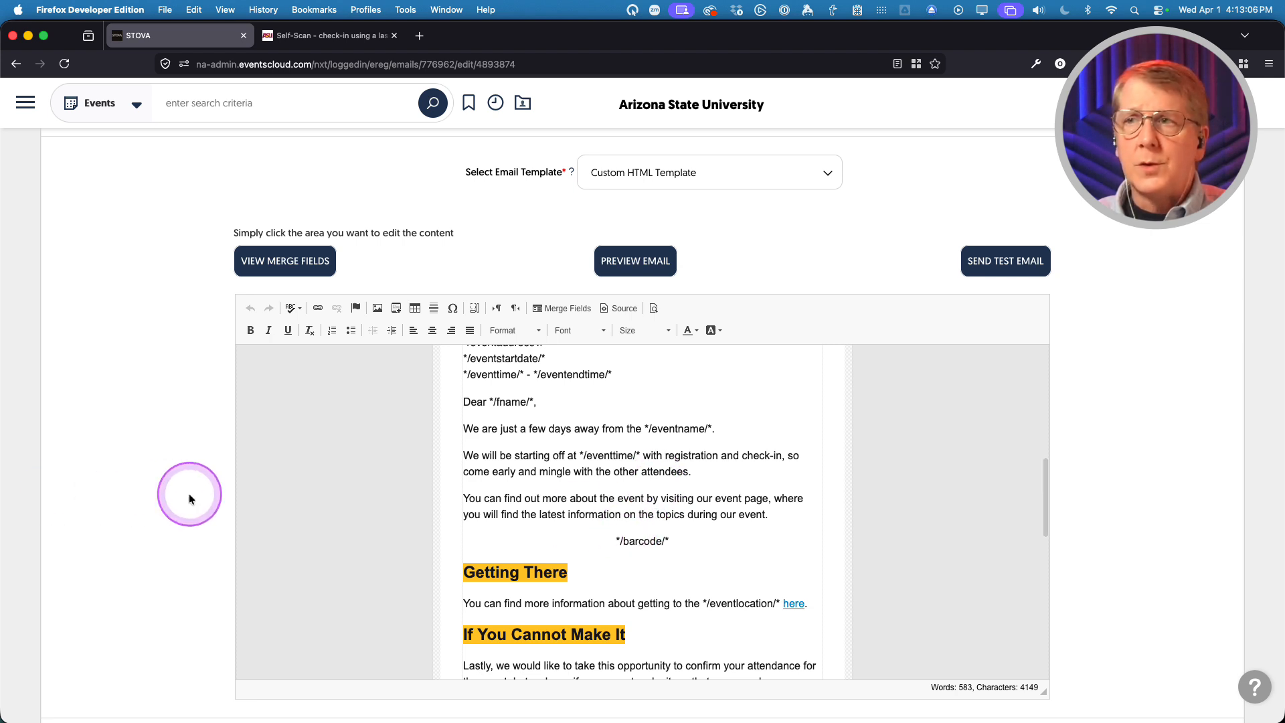
- Remove the */barcode/* merge field above the "Getting There" heading in the reminder email content
{"action": "scroll", "coordinate": [195, 494], "scroll_direction": "down", "scroll_amount": 2}
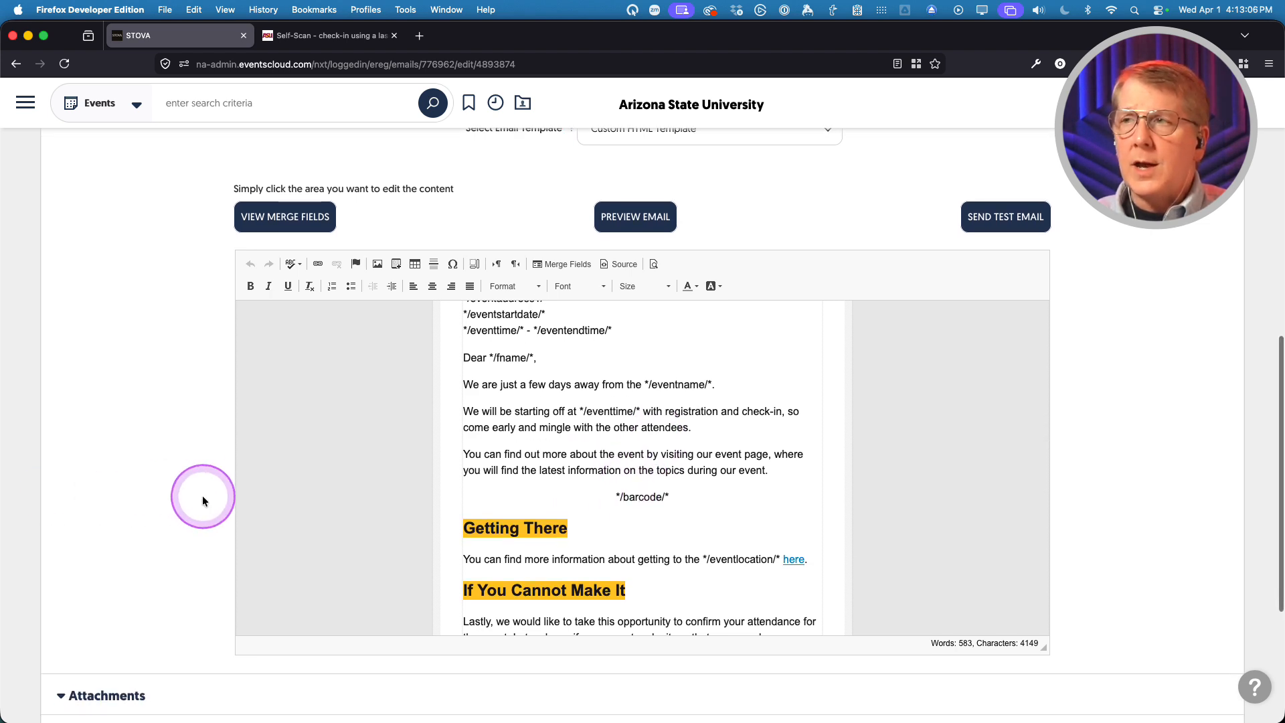
{"action": "double_click", "coordinate": [644, 495]}
{"action": "triple_click", "coordinate": [643, 495]}
{"action": "key", "text": "BackSpace"}
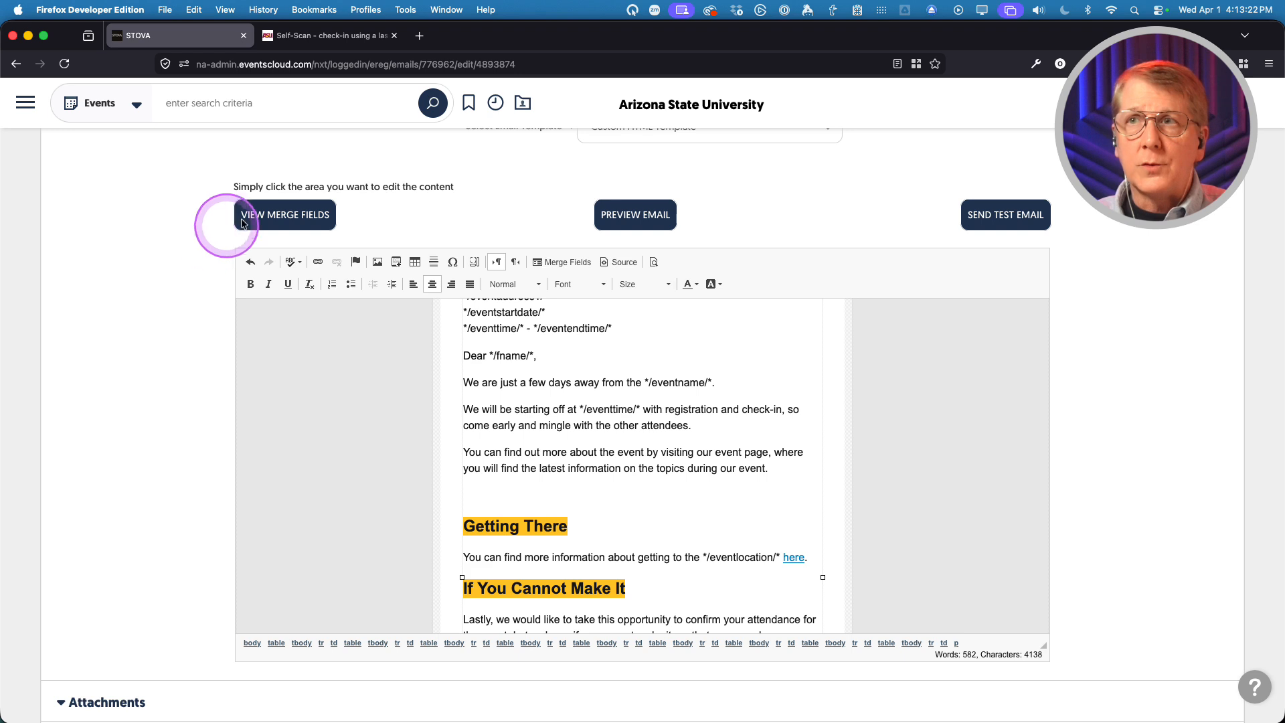
- Search the available merge fields for "barcode" and copy the attendee merge field */barcode/*
{"action": "left_click", "coordinate": [277, 219]}
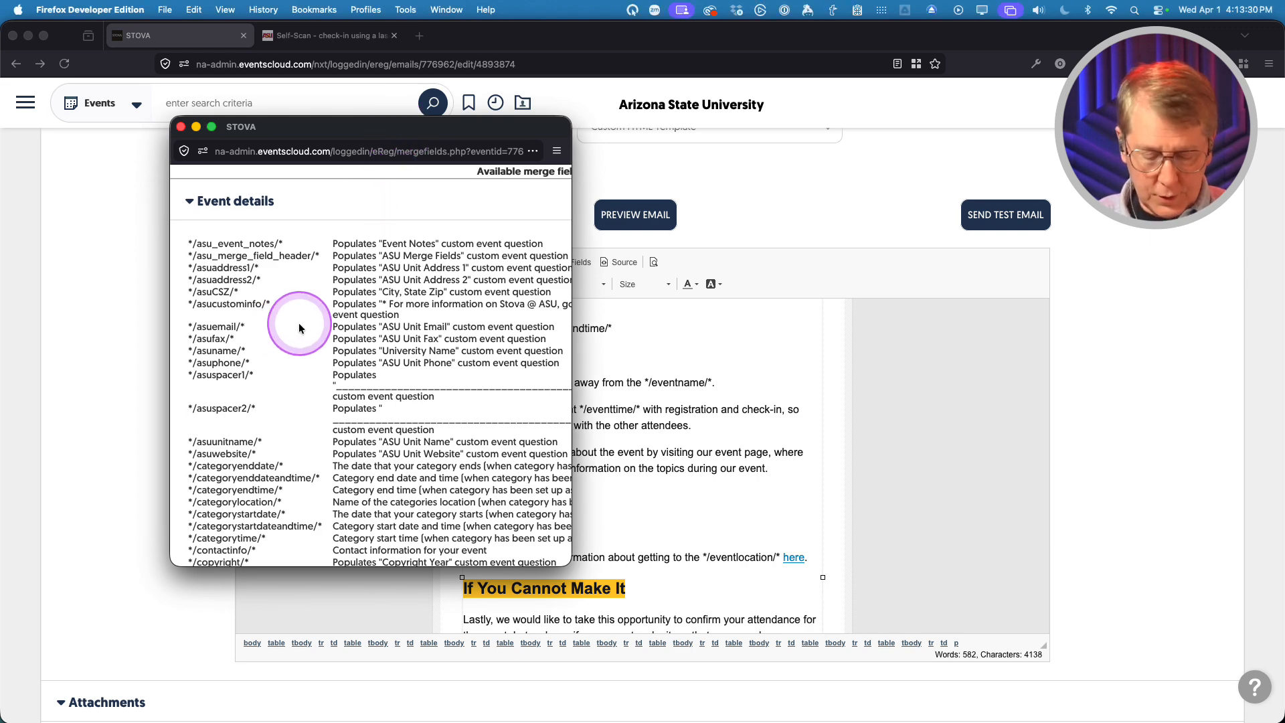
{"action": "key", "text": "super+f"}
{"action": "type", "text": "barcode"}
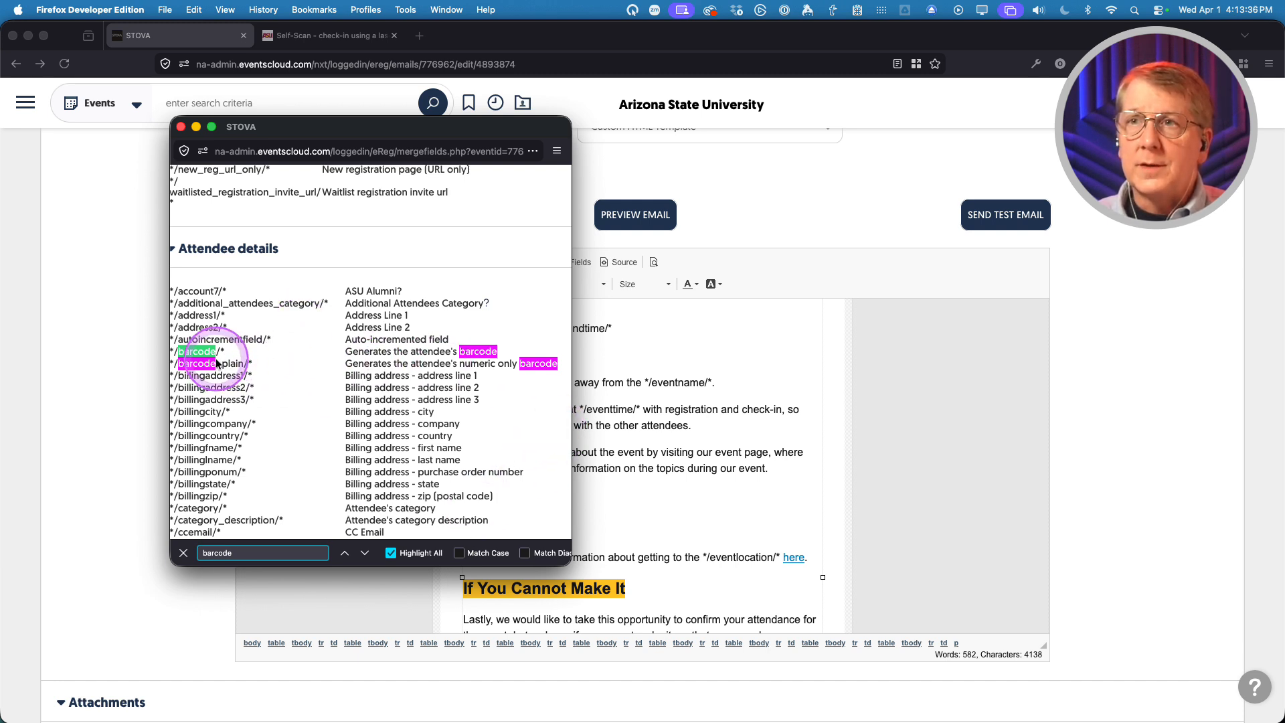
{"action": "scroll", "coordinate": [201, 357], "scroll_direction": "left", "scroll_amount": 2}
{"action": "left_click_drag", "start_coordinate": [185, 352], "coordinate": [242, 353]}
{"action": "key", "text": "super+c"}
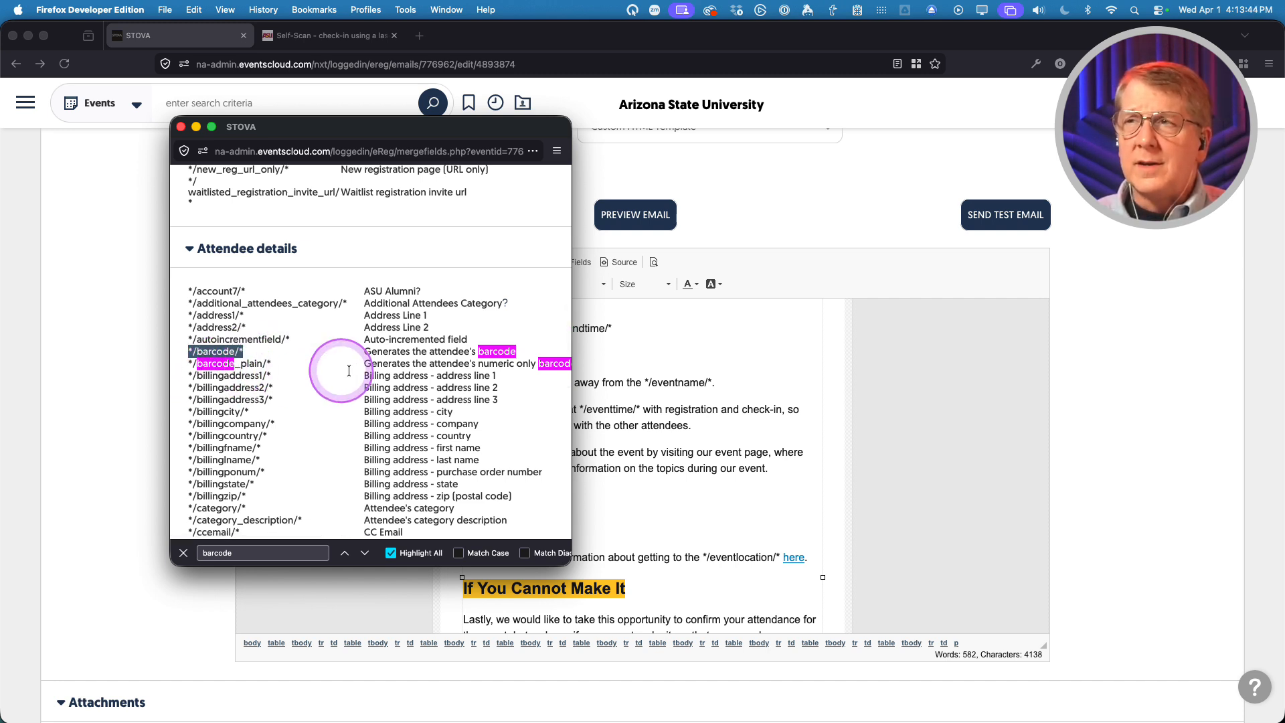
- Examine the other barcode merge fields in the attendee details list, including the plain and group barcode variants
{"action": "scroll", "coordinate": [401, 370], "scroll_direction": "right", "scroll_amount": 2}
{"action": "scroll", "coordinate": [413, 372], "scroll_direction": "left", "scroll_amount": 2}
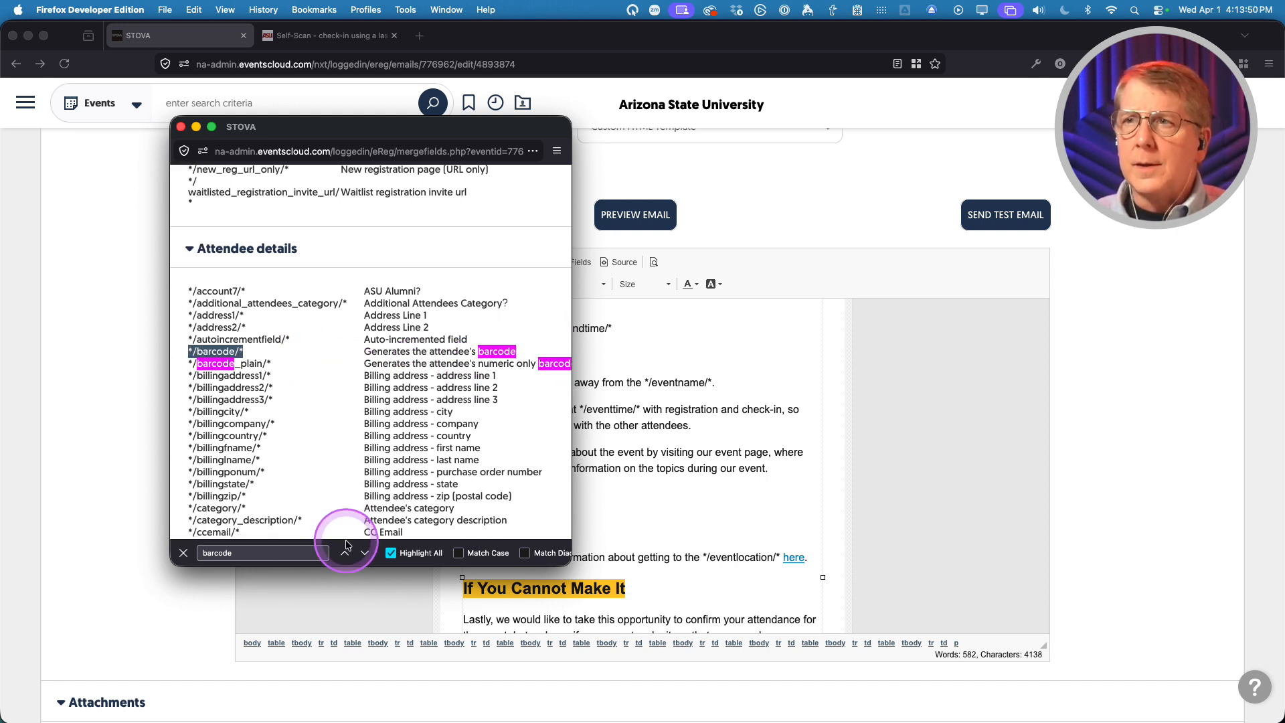
{"action": "left_click", "coordinate": [366, 554]}
{"action": "left_click", "coordinate": [366, 554]}
{"action": "left_click", "coordinate": [366, 555]}
{"action": "left_click", "coordinate": [366, 555]}
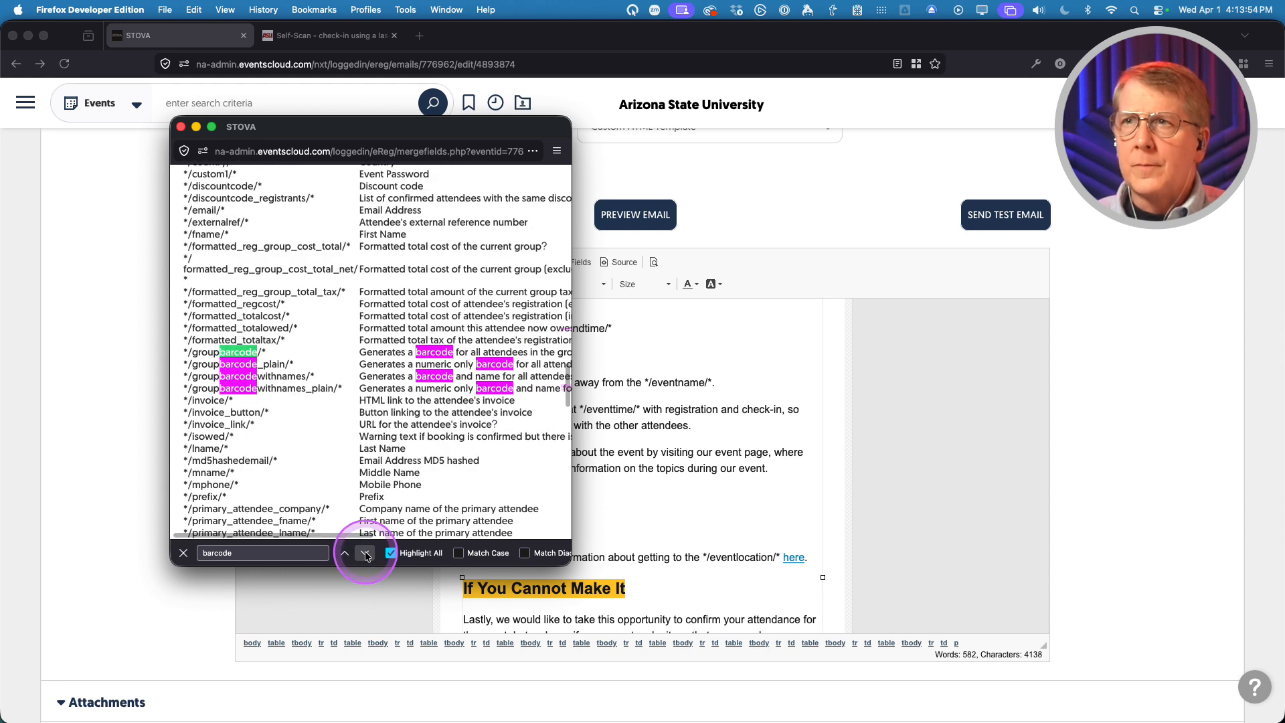
{"action": "scroll", "coordinate": [334, 502], "scroll_direction": "down", "scroll_amount": 2}
{"action": "scroll", "coordinate": [315, 435], "scroll_direction": "up", "scroll_amount": 2}
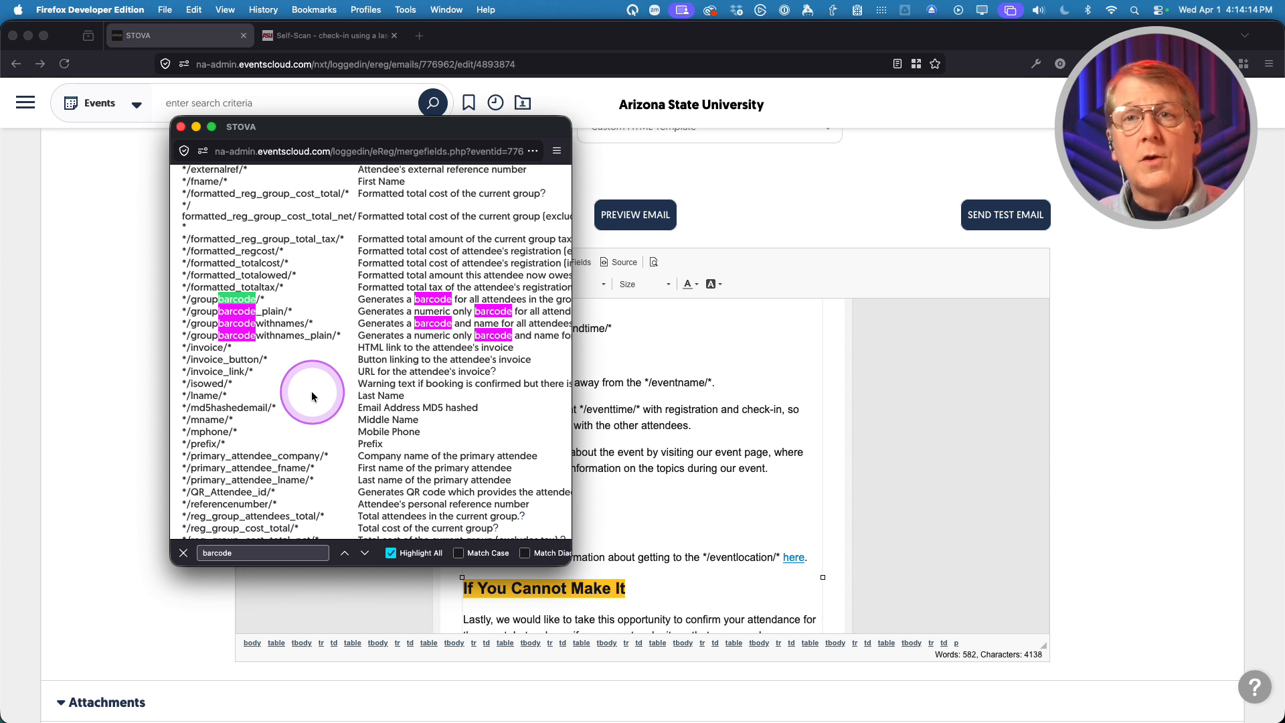
{"action": "scroll", "coordinate": [311, 391], "scroll_direction": "down", "scroll_amount": 1}
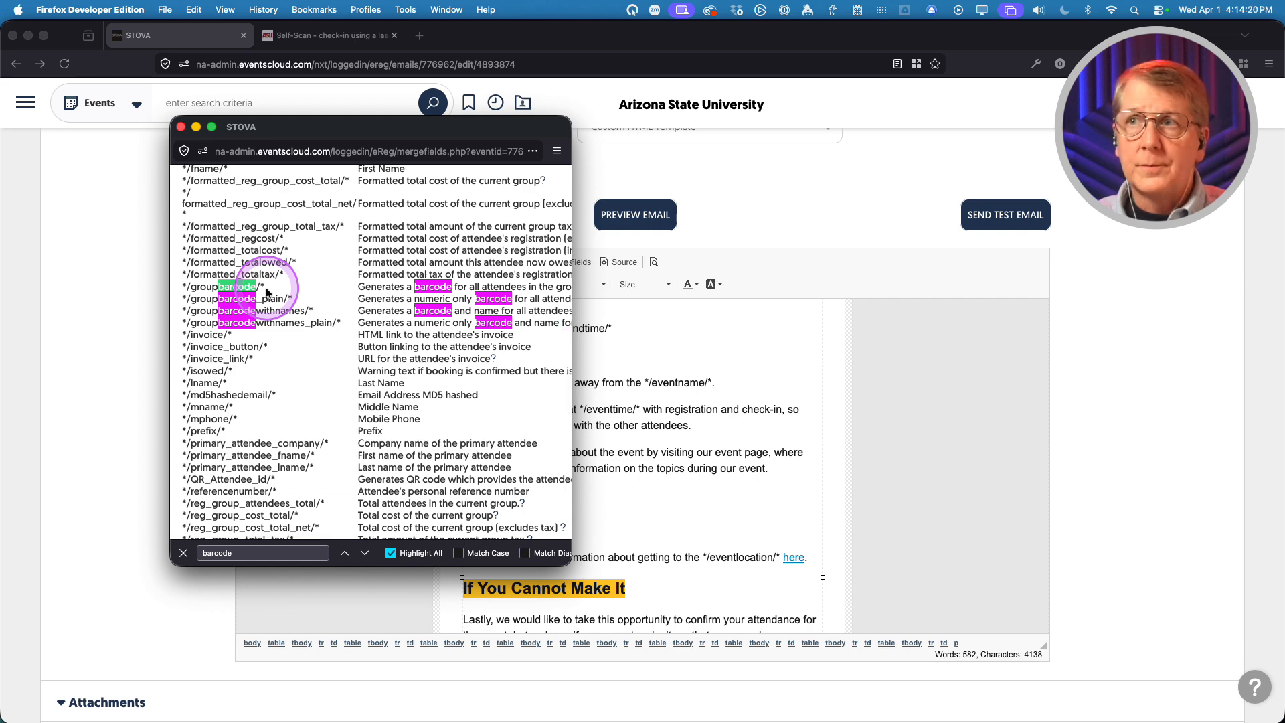
- Close the merge field list, paste */barcode/* on the empty line above "Getting There", and save the reminder email
{"action": "left_click", "coordinate": [181, 128]}
{"action": "left_click", "coordinate": [547, 490]}
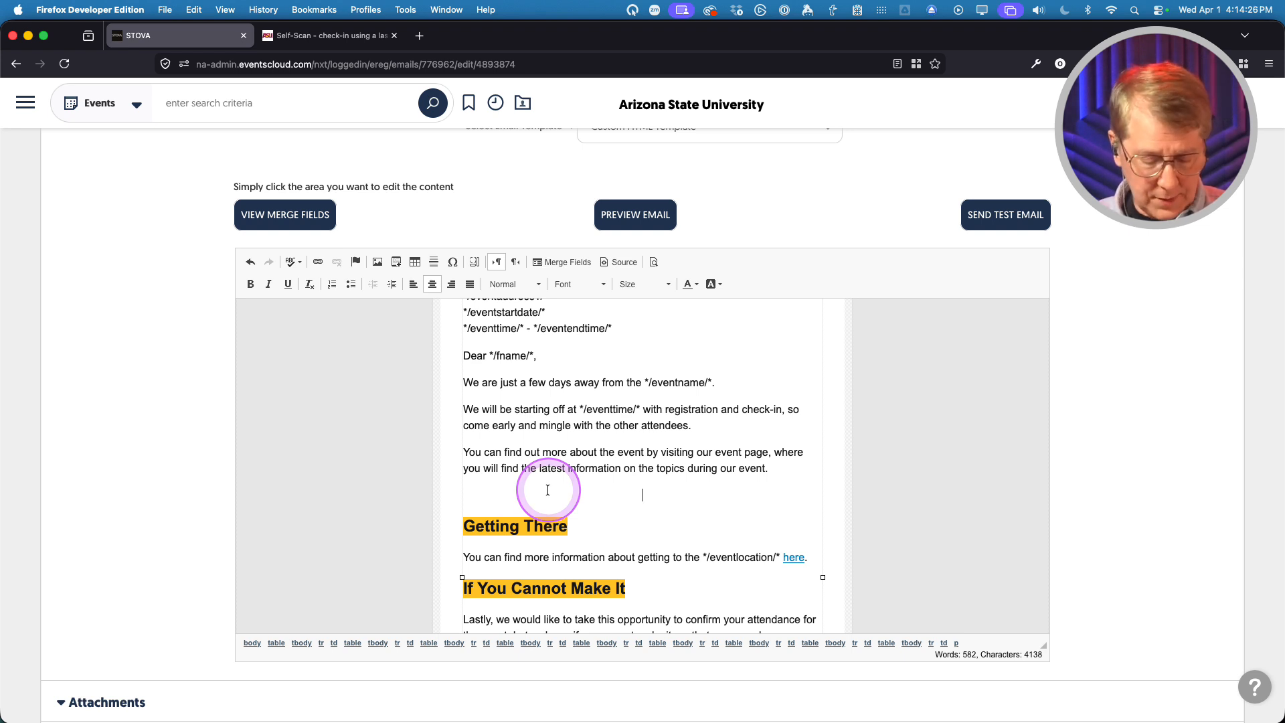
{"action": "key", "text": "super+v"}
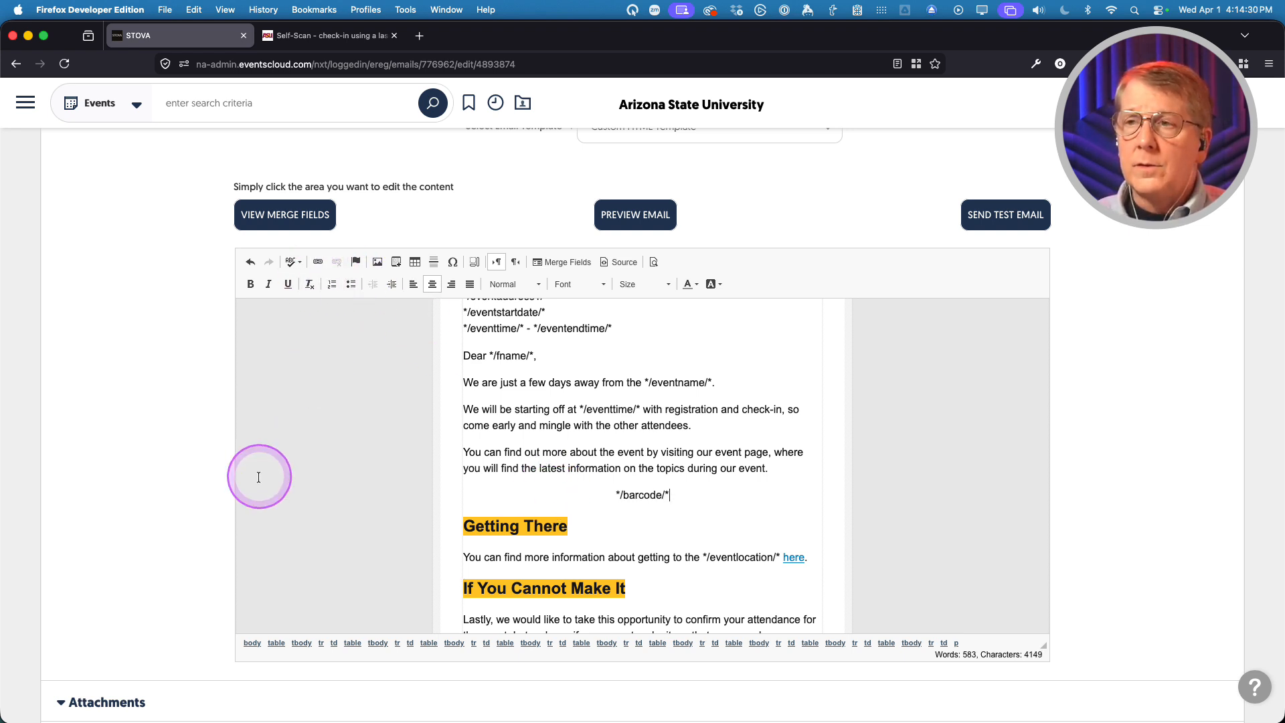
{"action": "scroll", "coordinate": [186, 517], "scroll_direction": "up", "scroll_amount": 10}
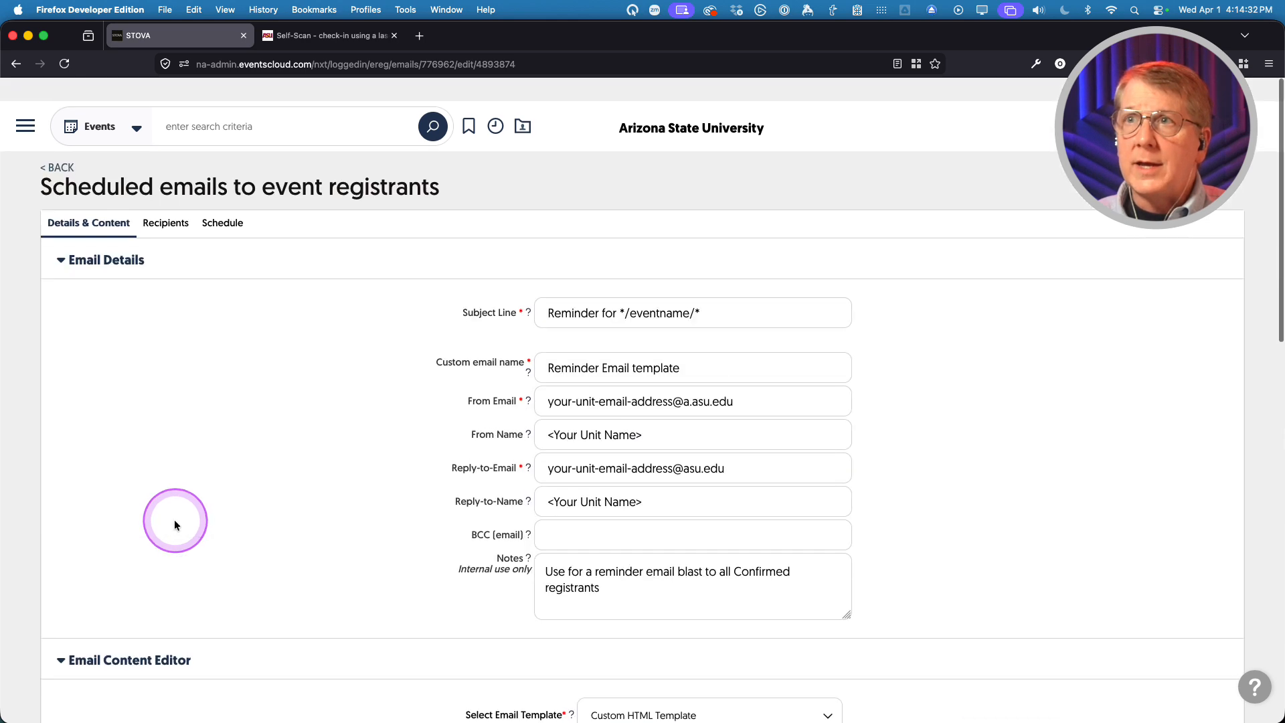
{"action": "scroll", "coordinate": [178, 520], "scroll_direction": "down", "scroll_amount": 15}
{"action": "left_click", "coordinate": [565, 669]}
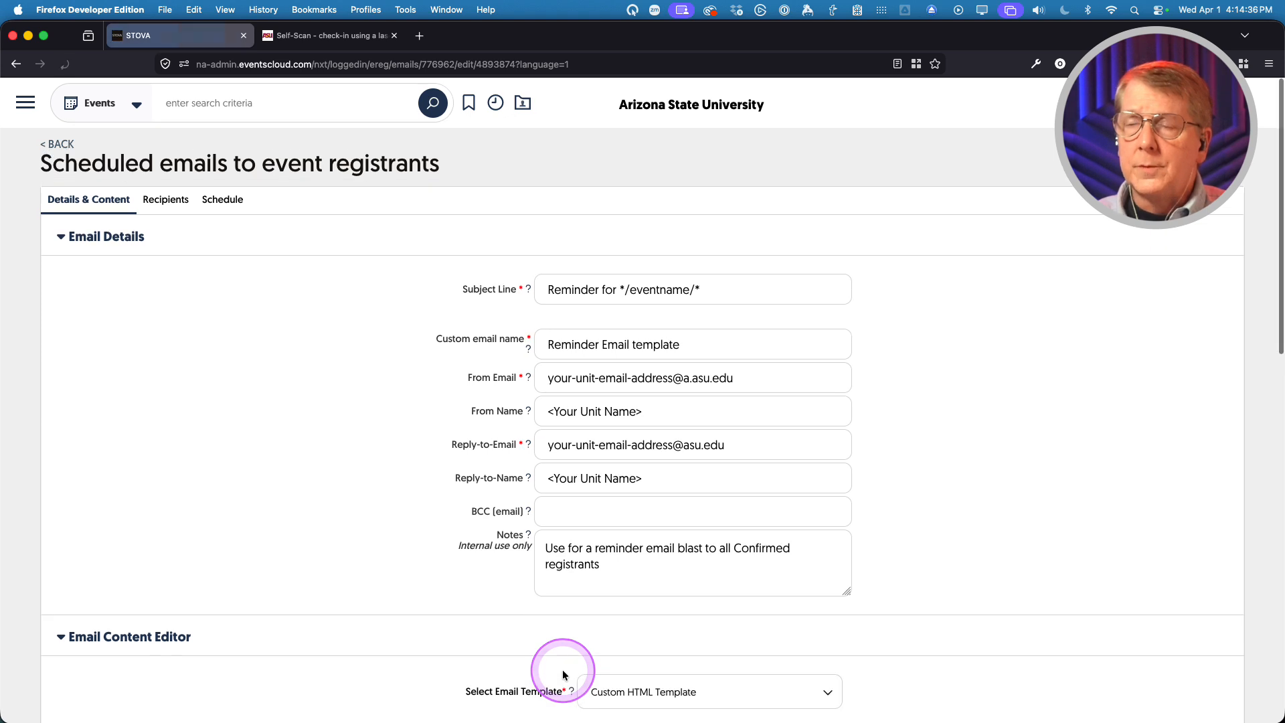
- Look over the saved reminder email's content editor and return to the event emails list
{"action": "scroll", "coordinate": [428, 502], "scroll_direction": "down", "scroll_amount": 7}
{"action": "left_click", "coordinate": [446, 624]}
{"action": "scroll", "coordinate": [468, 602], "scroll_direction": "down", "scroll_amount": 2}
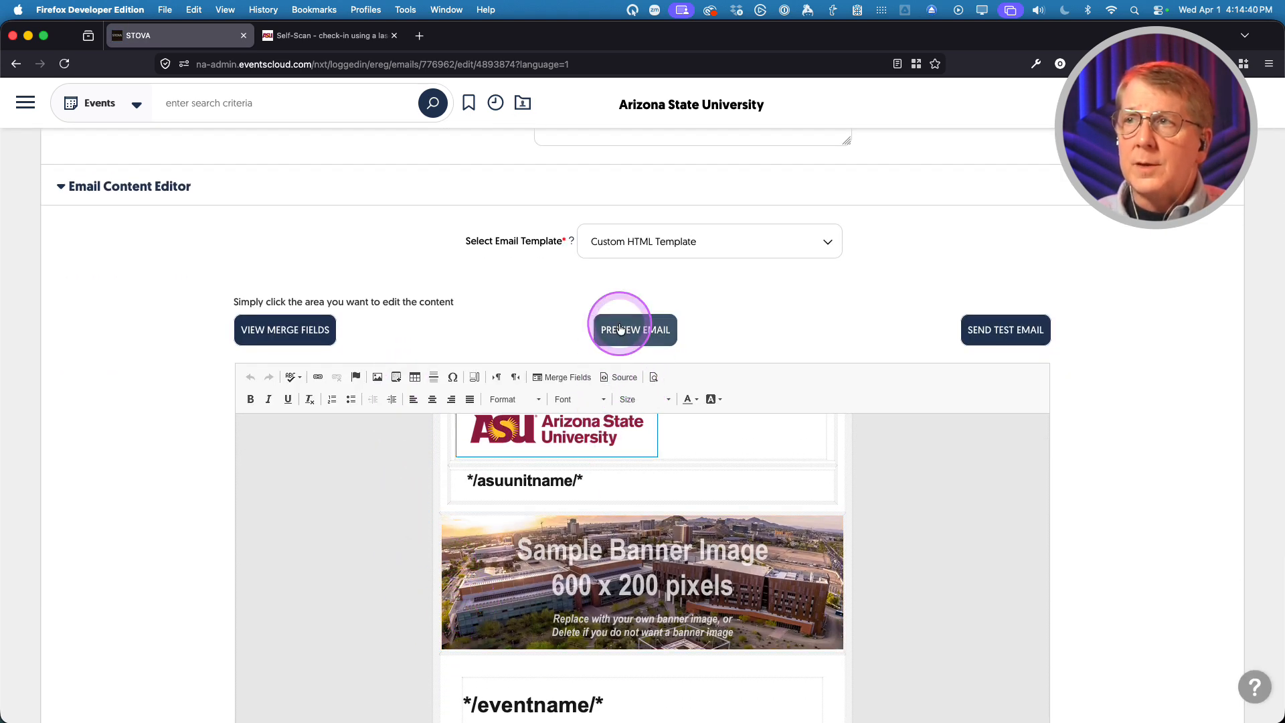
{"action": "scroll", "coordinate": [200, 363], "scroll_direction": "down", "scroll_amount": 3}
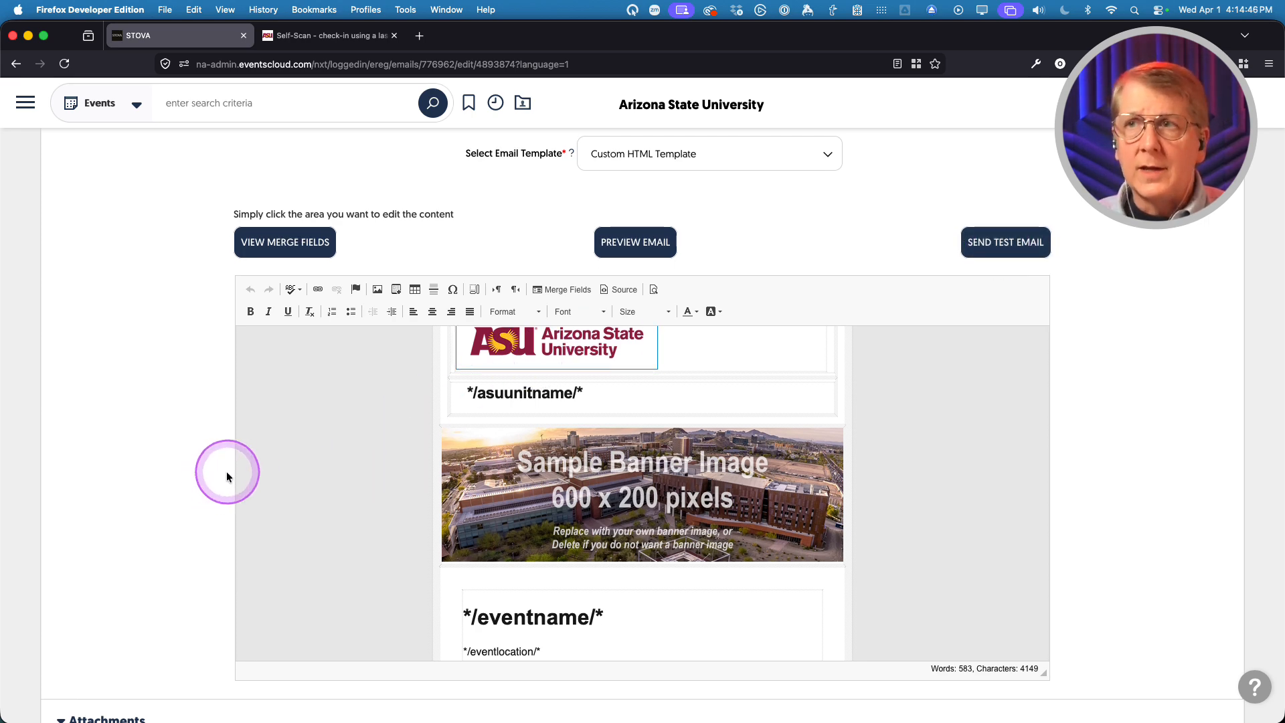
{"action": "scroll", "coordinate": [216, 473], "scroll_direction": "up", "scroll_amount": 10}
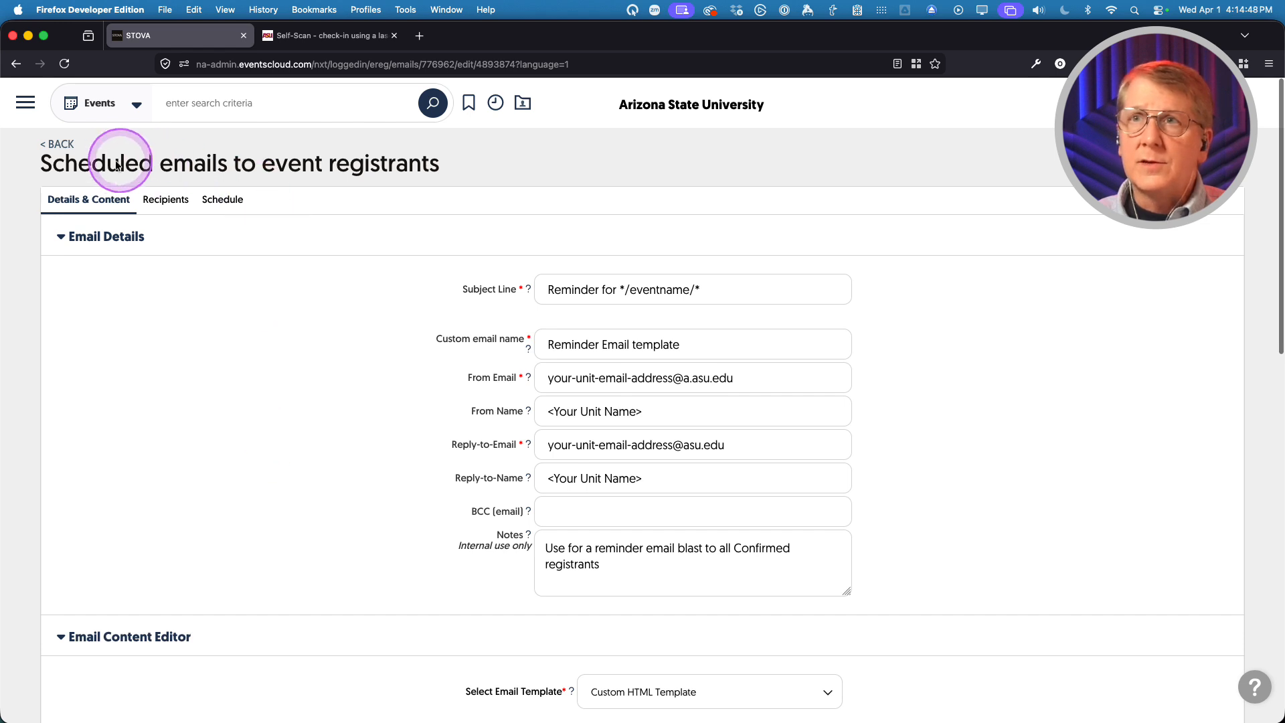
{"action": "left_click", "coordinate": [61, 146]}
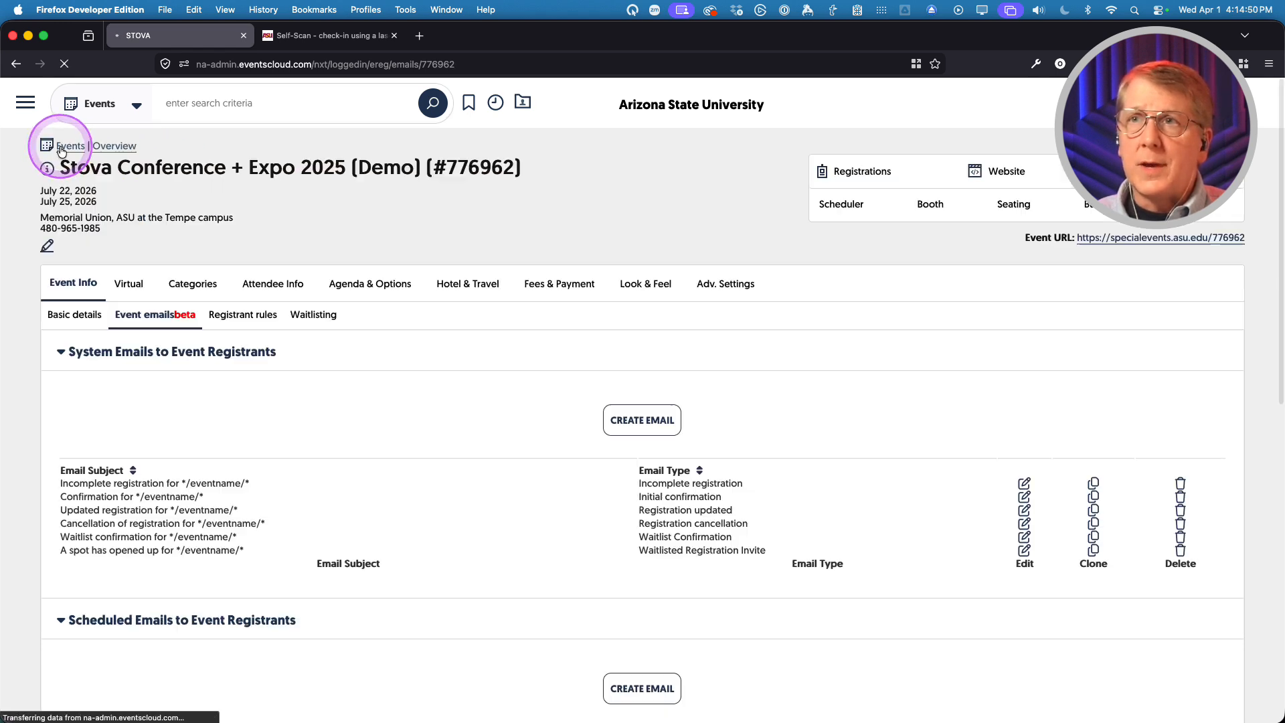
- Open the registrant list, view the first registrant's details, and open the send email form for that attendee
{"action": "mouse_move", "coordinate": [852, 173]}
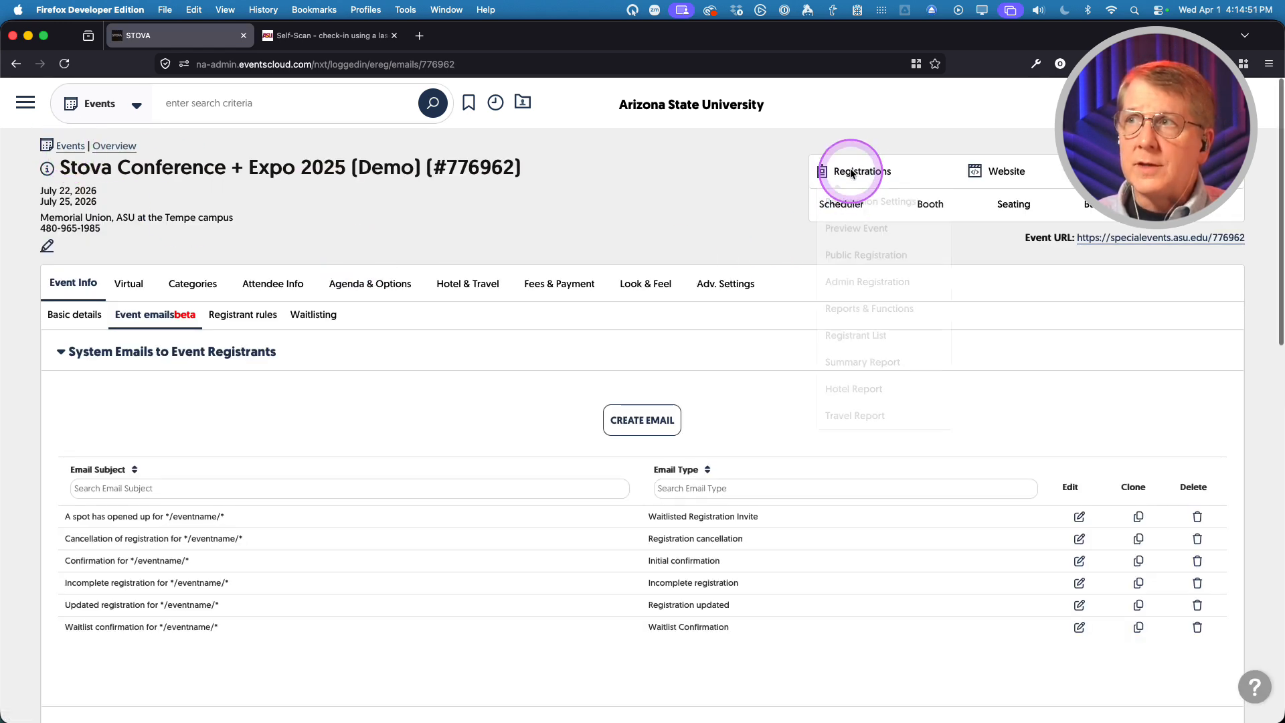
{"action": "left_click", "coordinate": [849, 343]}
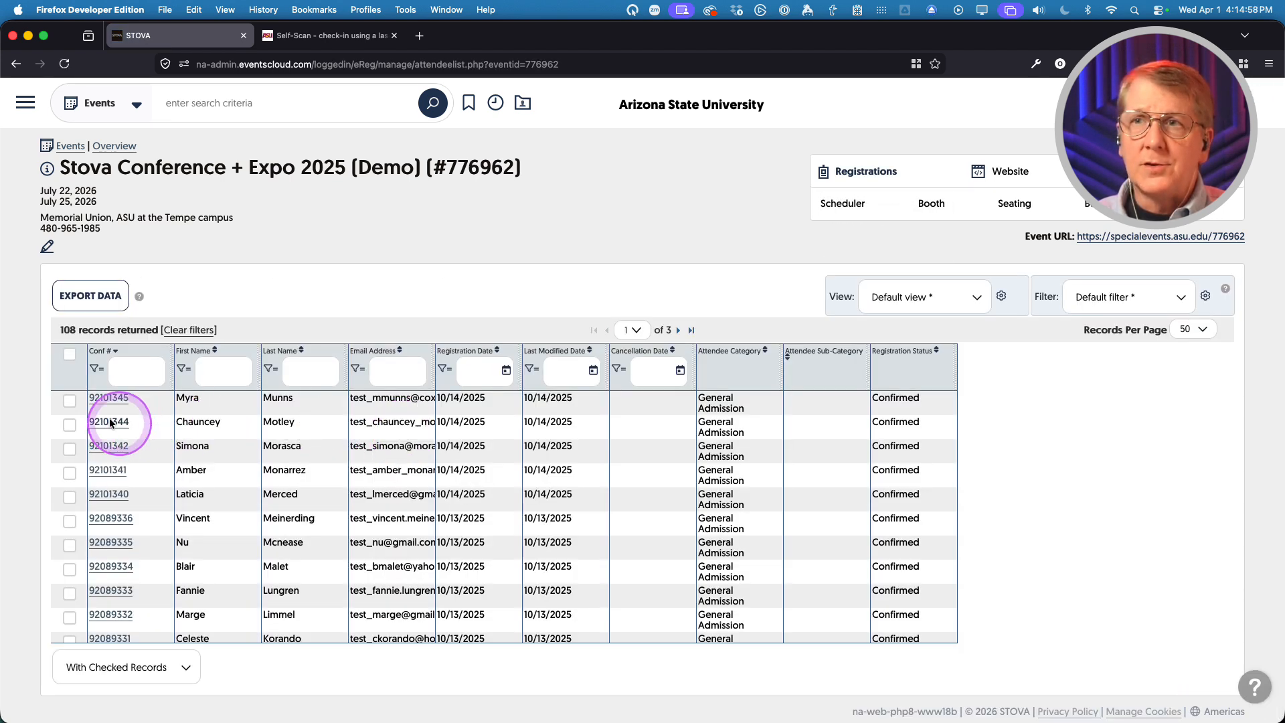
{"action": "left_click", "coordinate": [102, 399]}
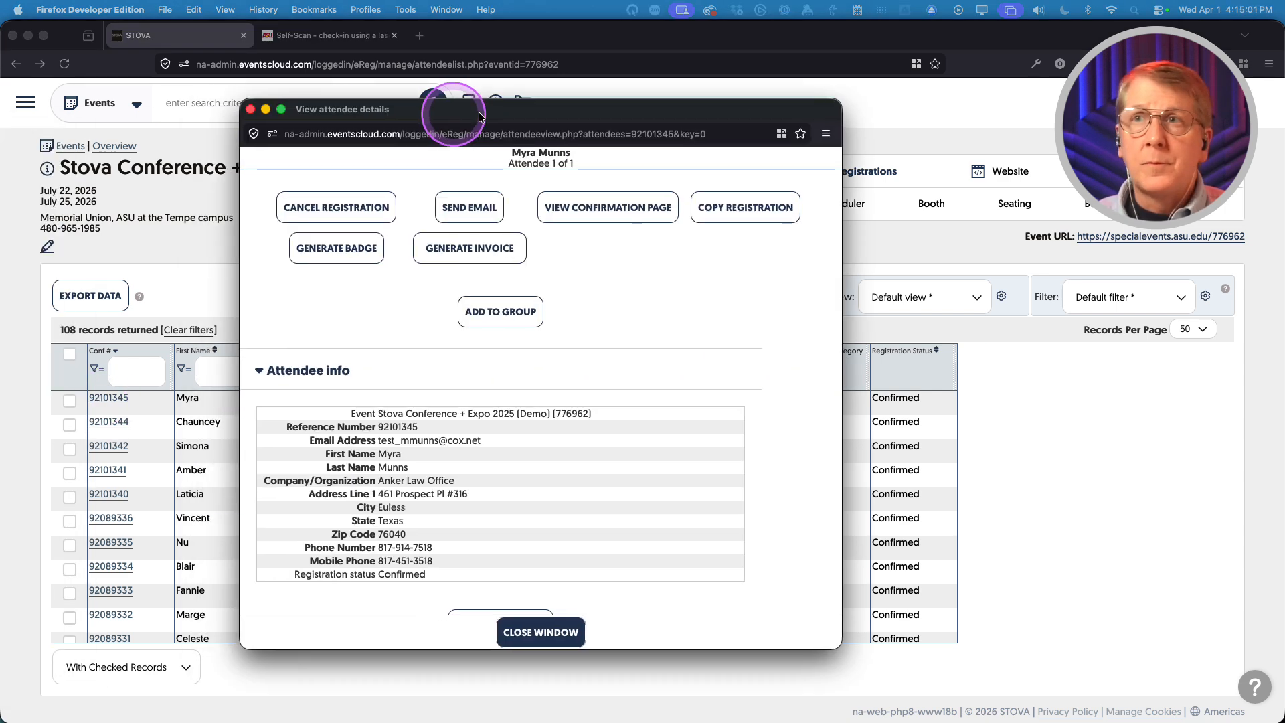
{"action": "left_click_drag", "start_coordinate": [451, 107], "coordinate": [345, 115]}
{"action": "left_click", "coordinate": [363, 212]}
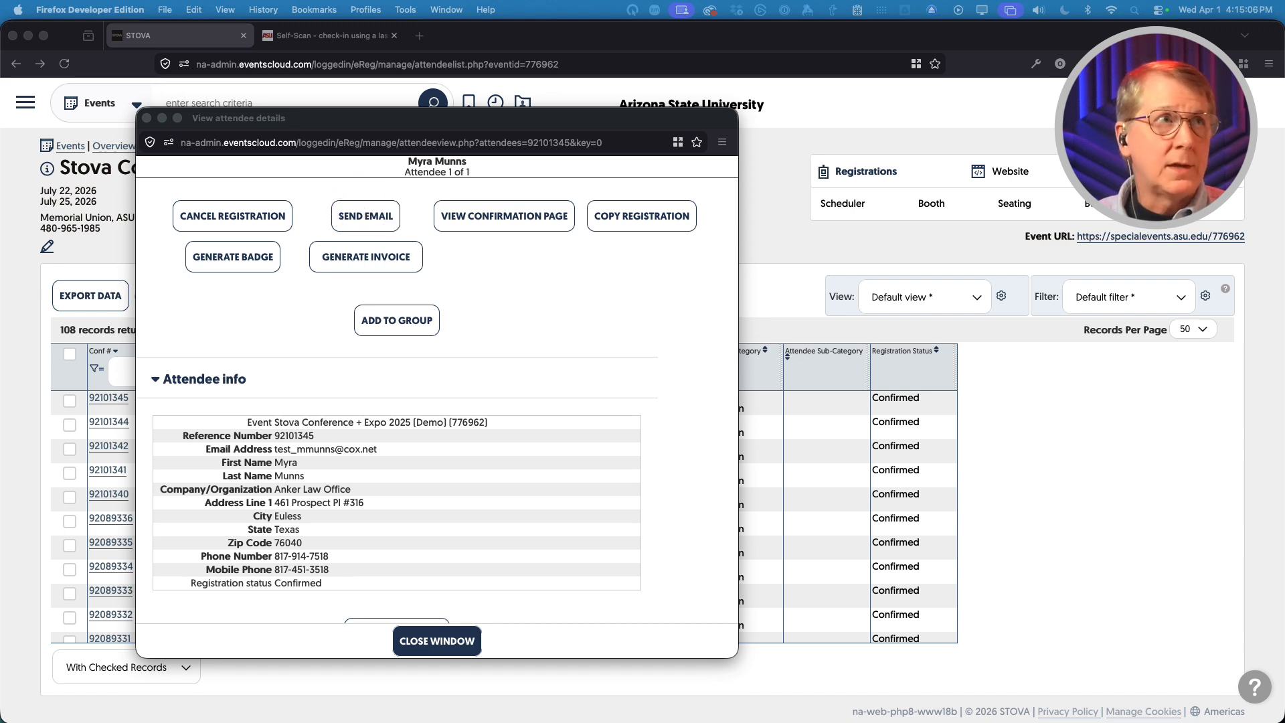
- Set the email type to "Custom Email: Reminder Email template" and review the loaded sender details, subject and content
{"action": "left_click_drag", "start_coordinate": [407, 95], "coordinate": [468, 94]}
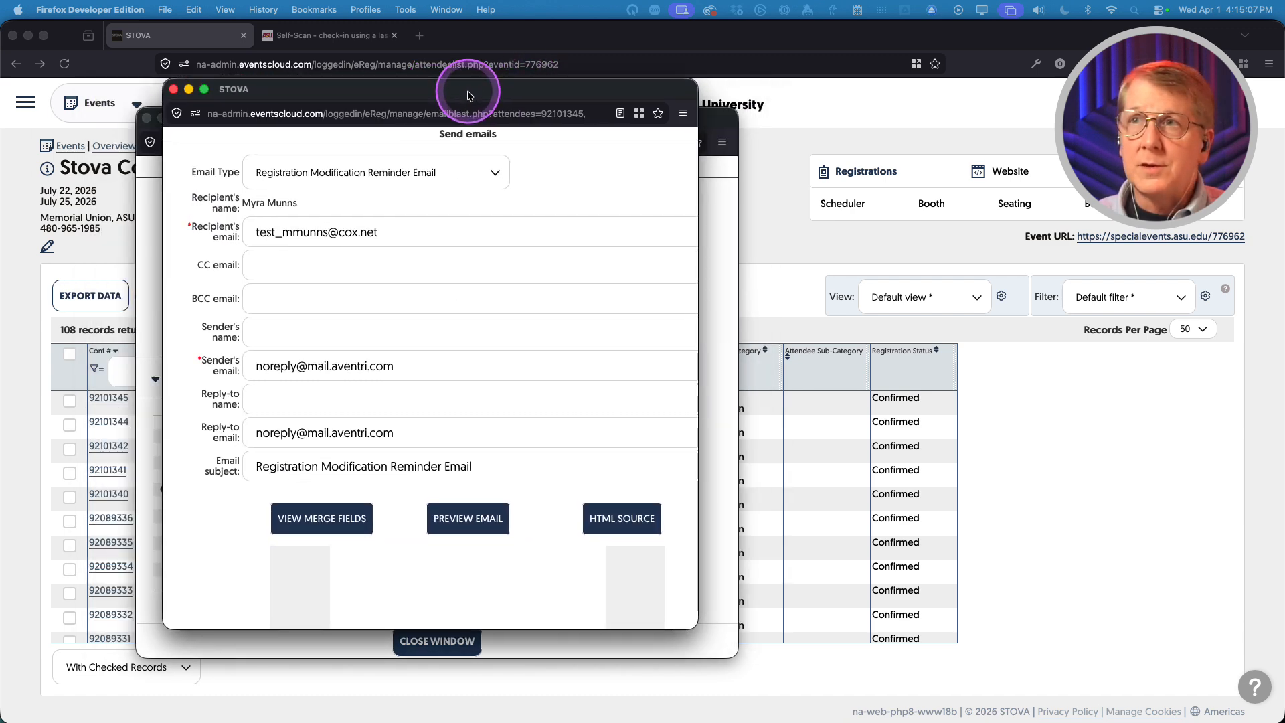
{"action": "left_click", "coordinate": [458, 172]}
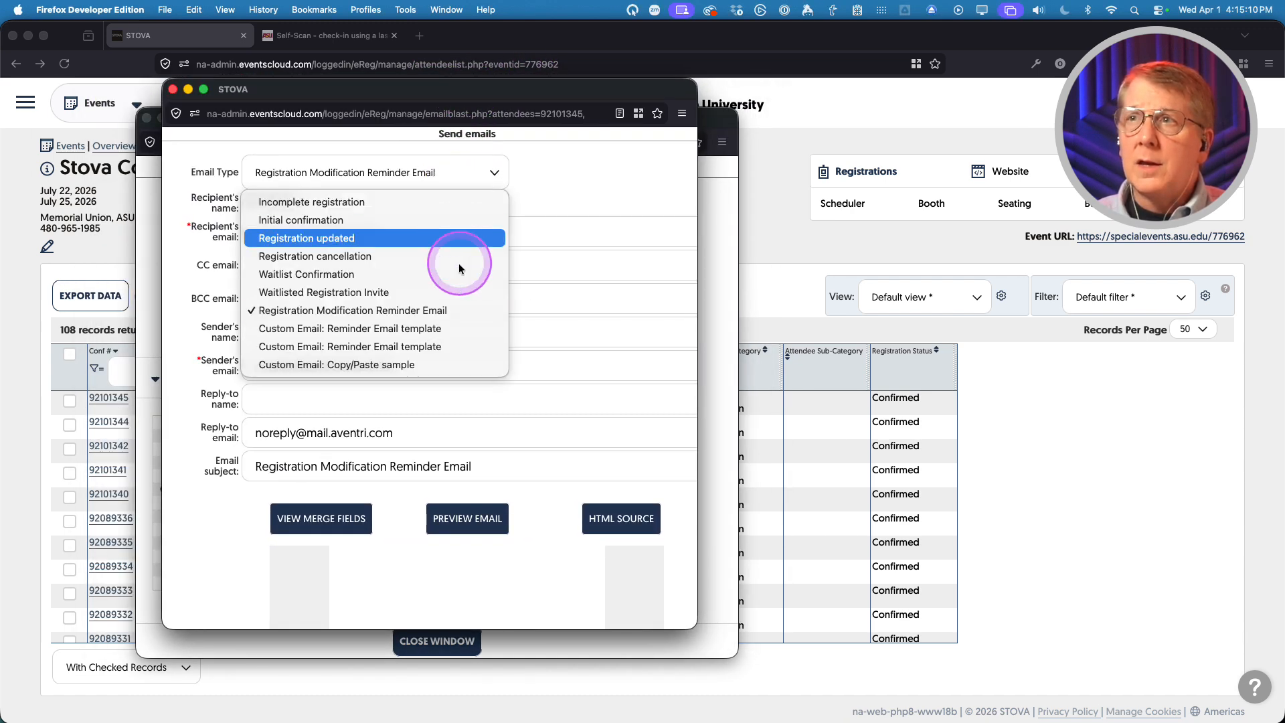
{"action": "left_click", "coordinate": [452, 349]}
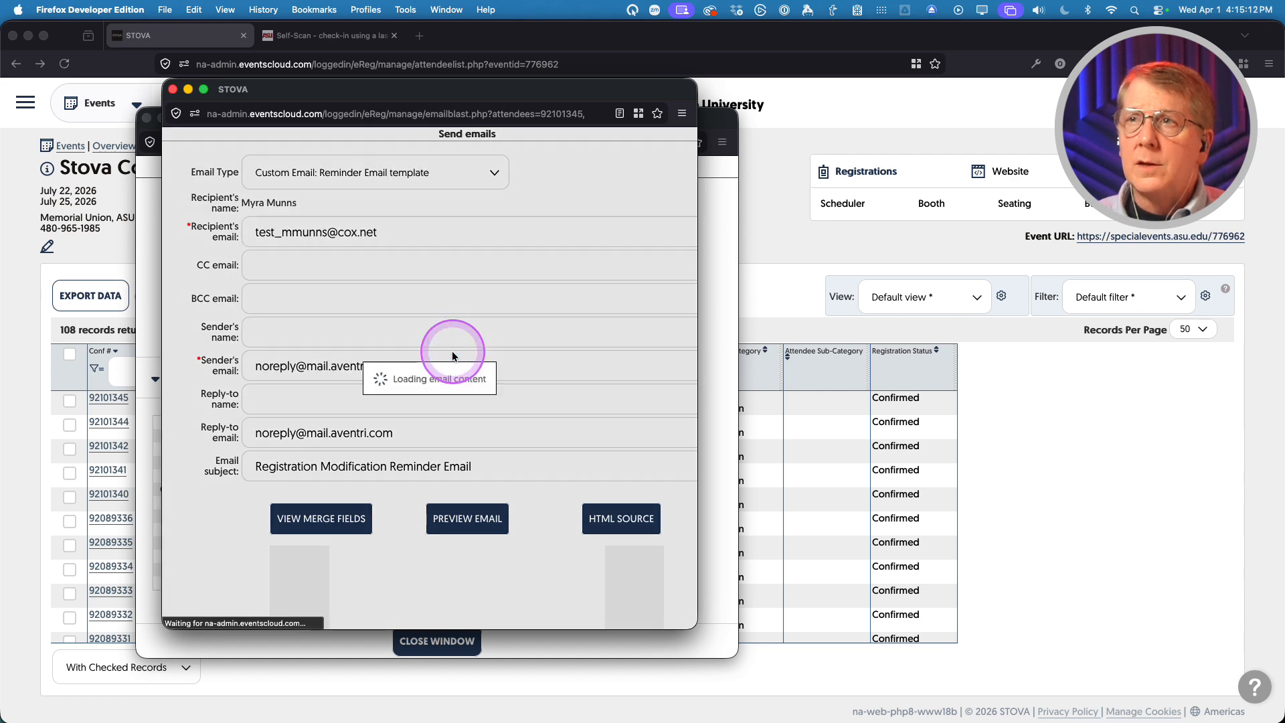
{"action": "scroll", "coordinate": [196, 395], "scroll_direction": "down", "scroll_amount": 5}
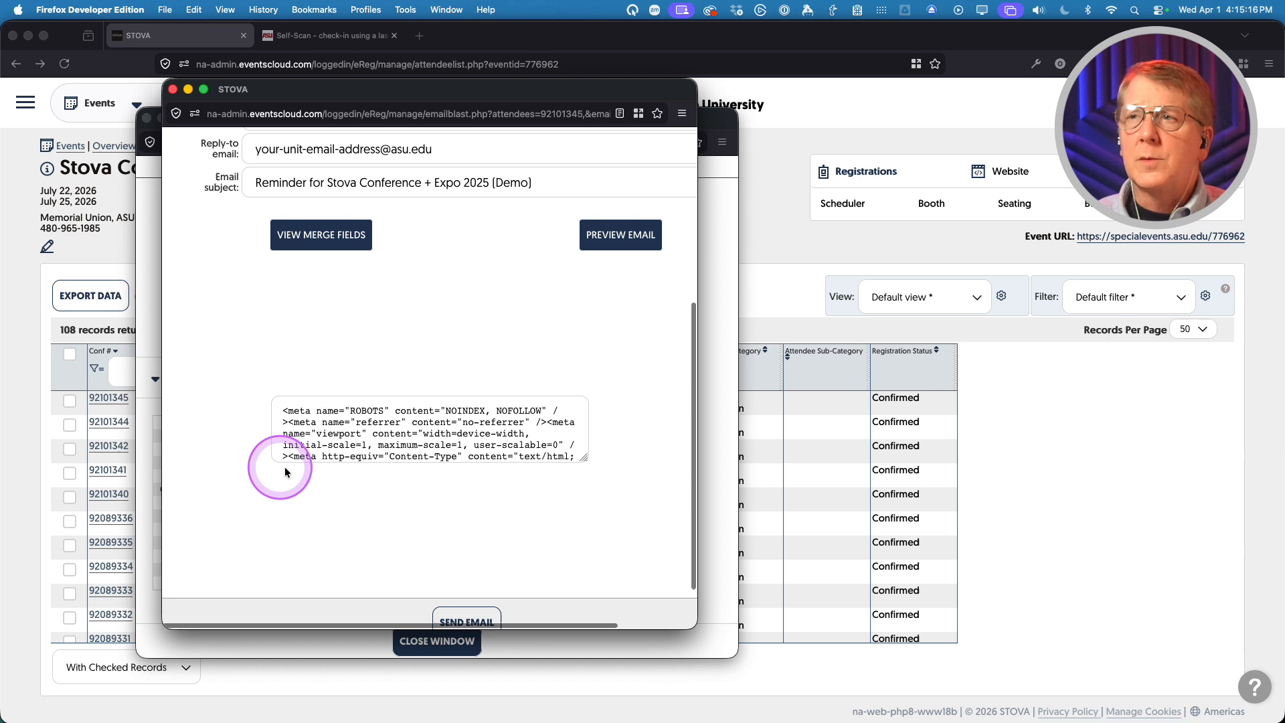
{"action": "scroll", "coordinate": [315, 455], "scroll_direction": "down", "scroll_amount": 3}
{"action": "scroll", "coordinate": [314, 462], "scroll_direction": "up", "scroll_amount": 3}
{"action": "scroll", "coordinate": [192, 432], "scroll_direction": "up", "scroll_amount": 5}
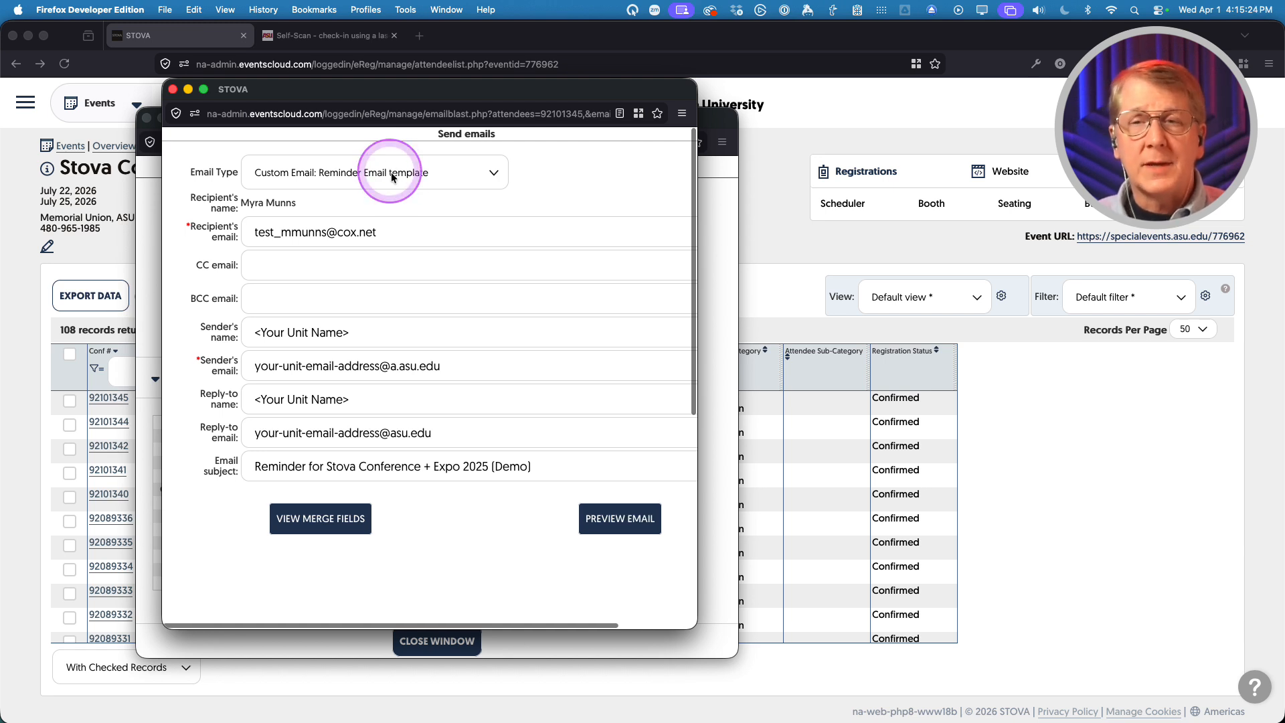
- Check the available email types again, and close the send email and attendee details windows without sending
{"action": "left_click", "coordinate": [337, 174]}
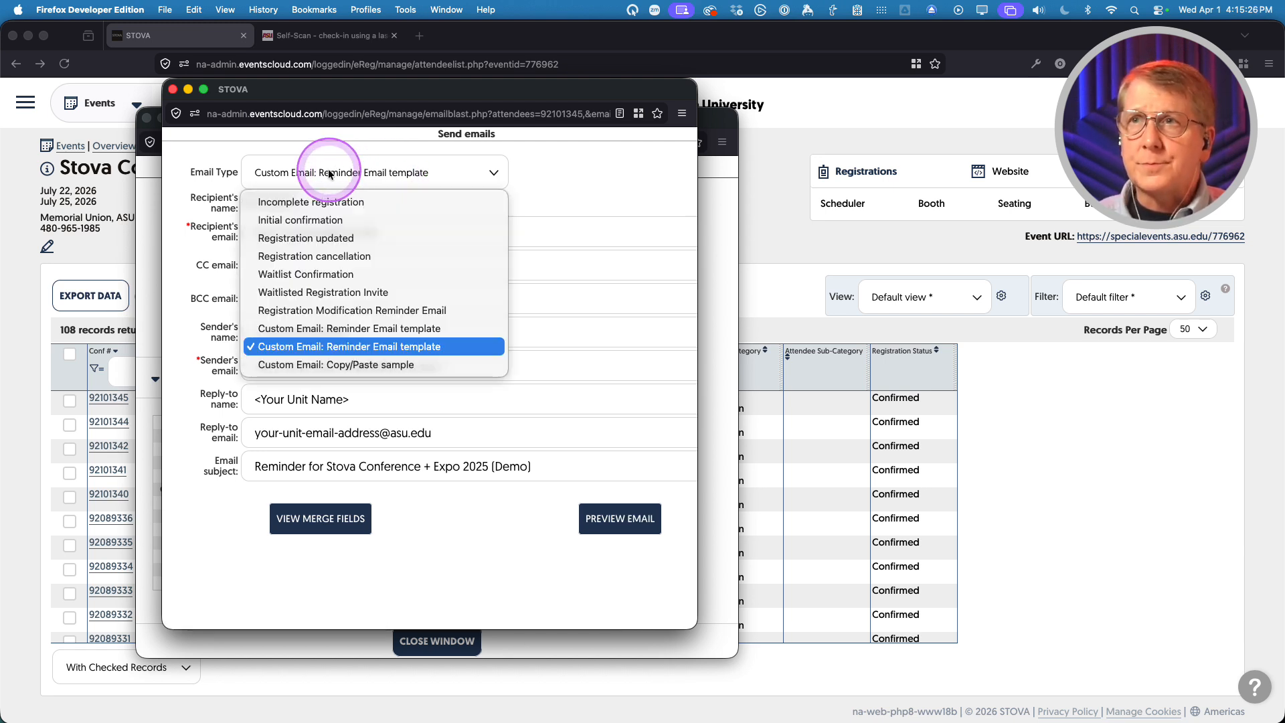
{"action": "left_click", "coordinate": [178, 159]}
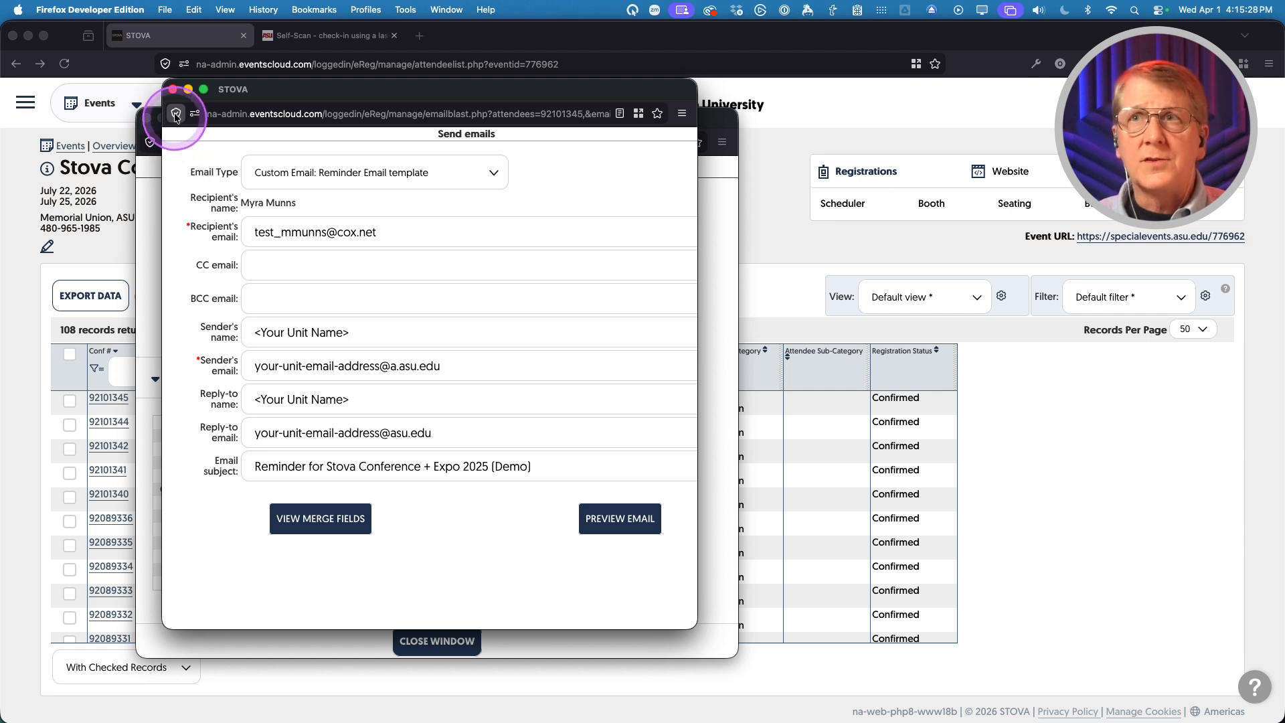
{"action": "left_click", "coordinate": [173, 90]}
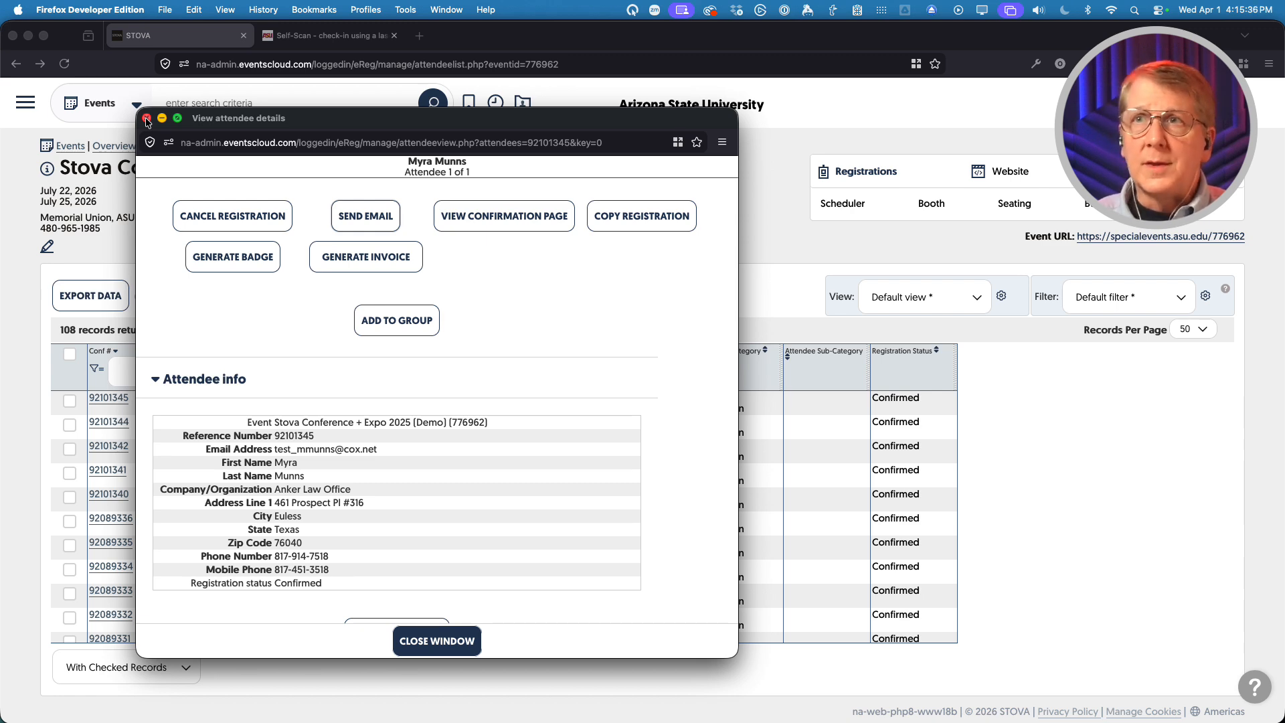
{"action": "left_click", "coordinate": [146, 120]}
{"action": "left_click", "coordinate": [266, 272]}
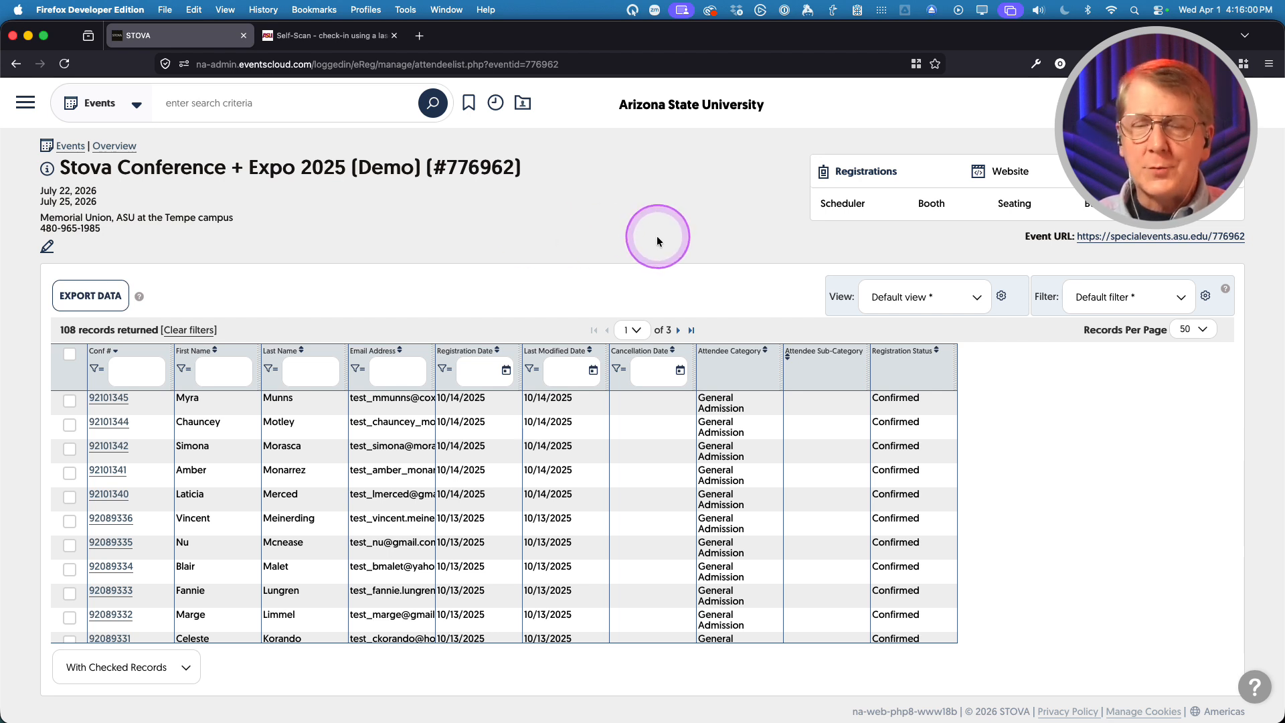
- Open the event's badges, labels and certificates, and run "Avery 5160 (1" x 2-5/8") - Name and Barcode (30-up)" to view its generation settings
{"action": "mouse_move", "coordinate": [857, 176]}
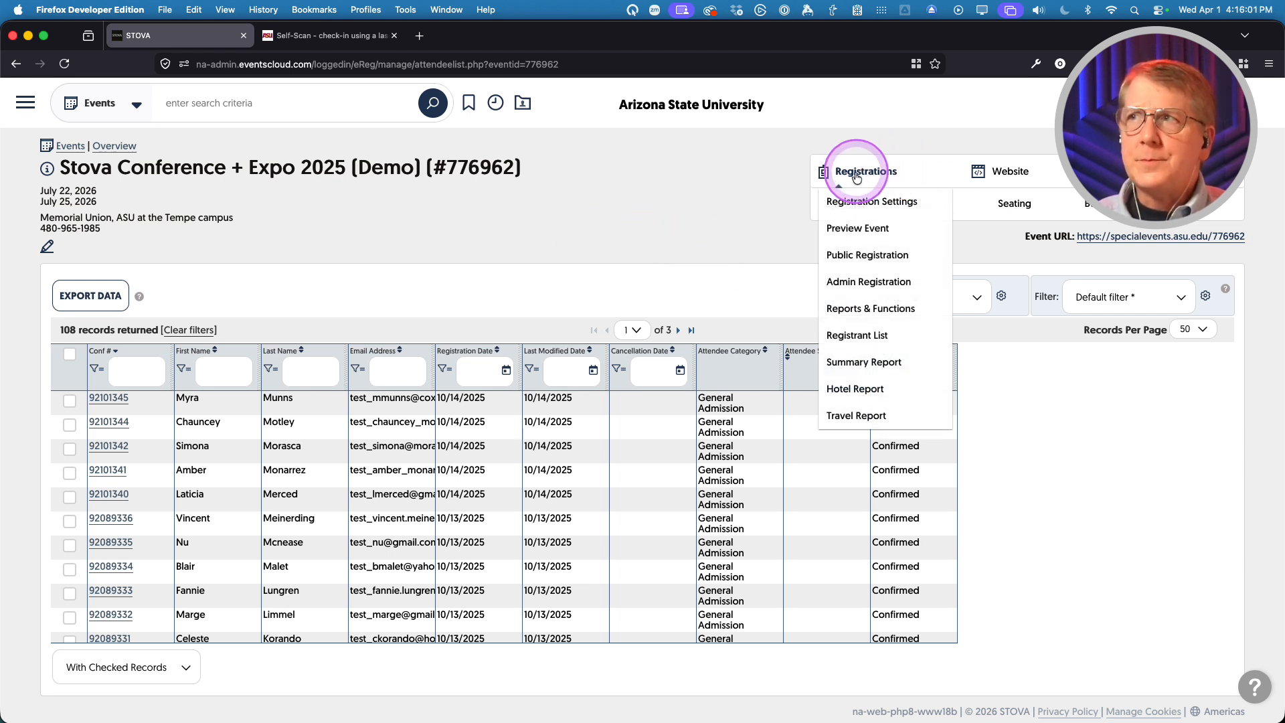
{"action": "left_click", "coordinate": [847, 312]}
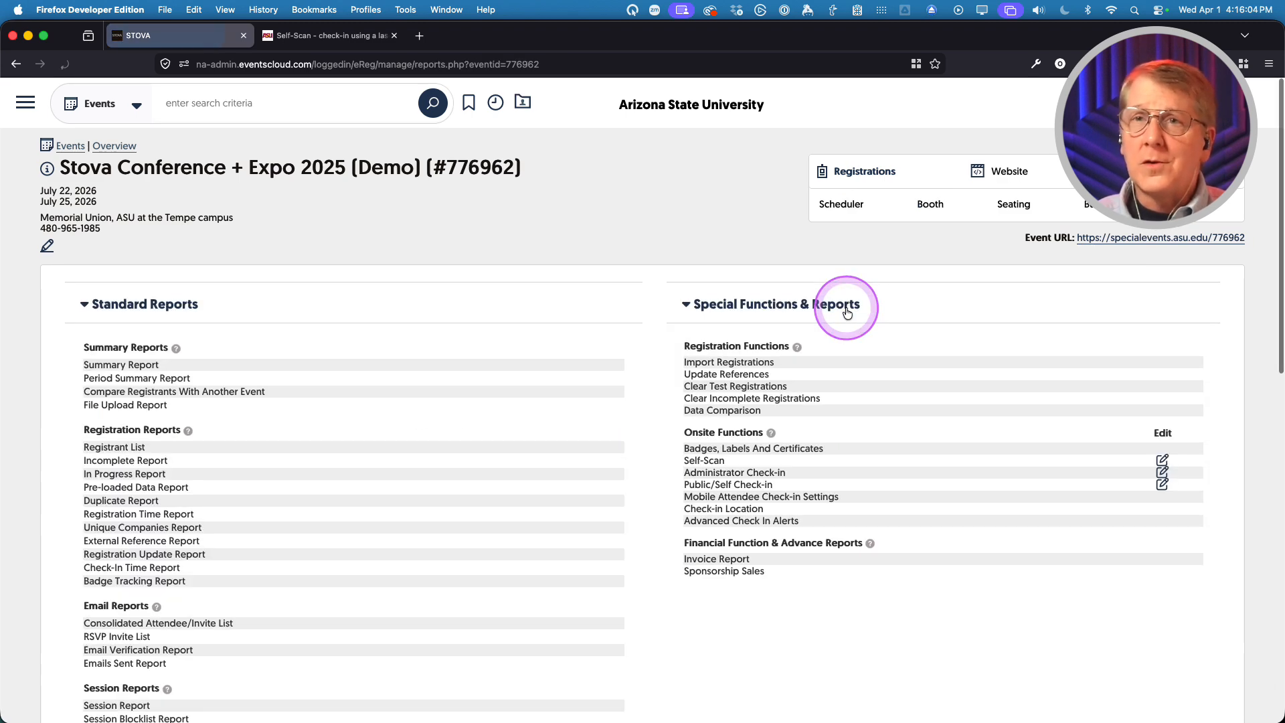
{"action": "left_click", "coordinate": [732, 450]}
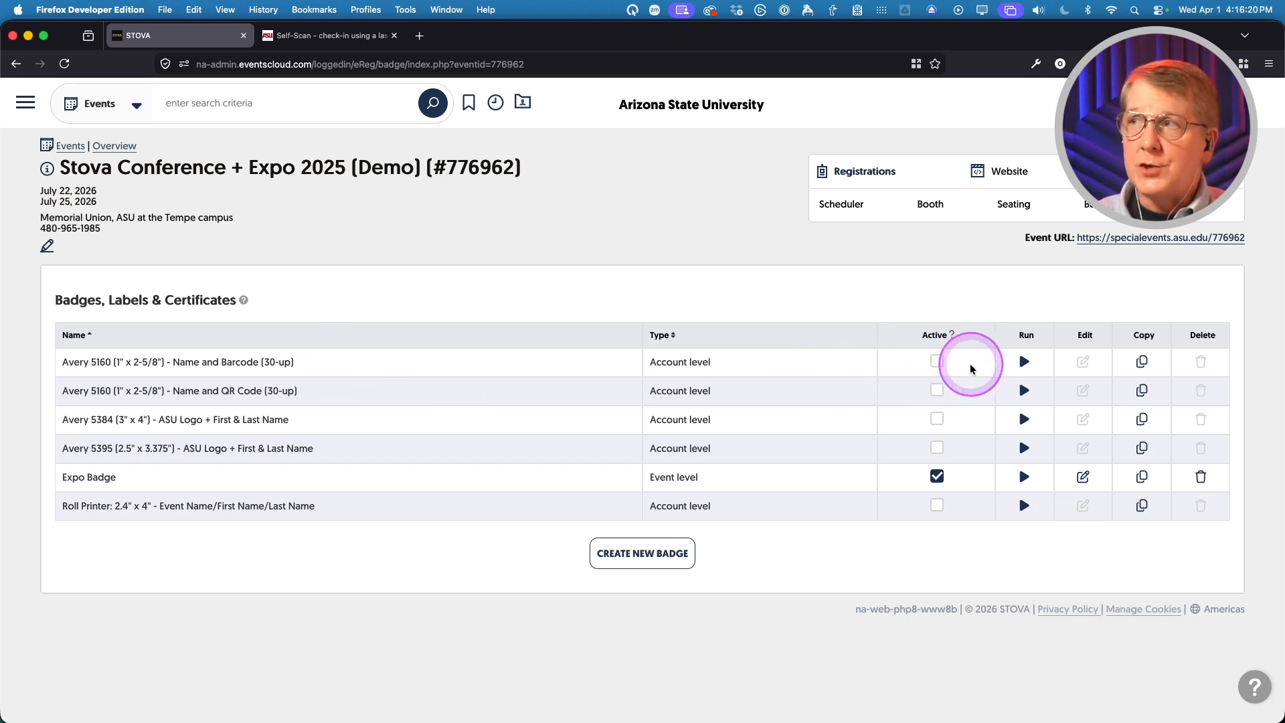
{"action": "left_click", "coordinate": [1023, 363]}
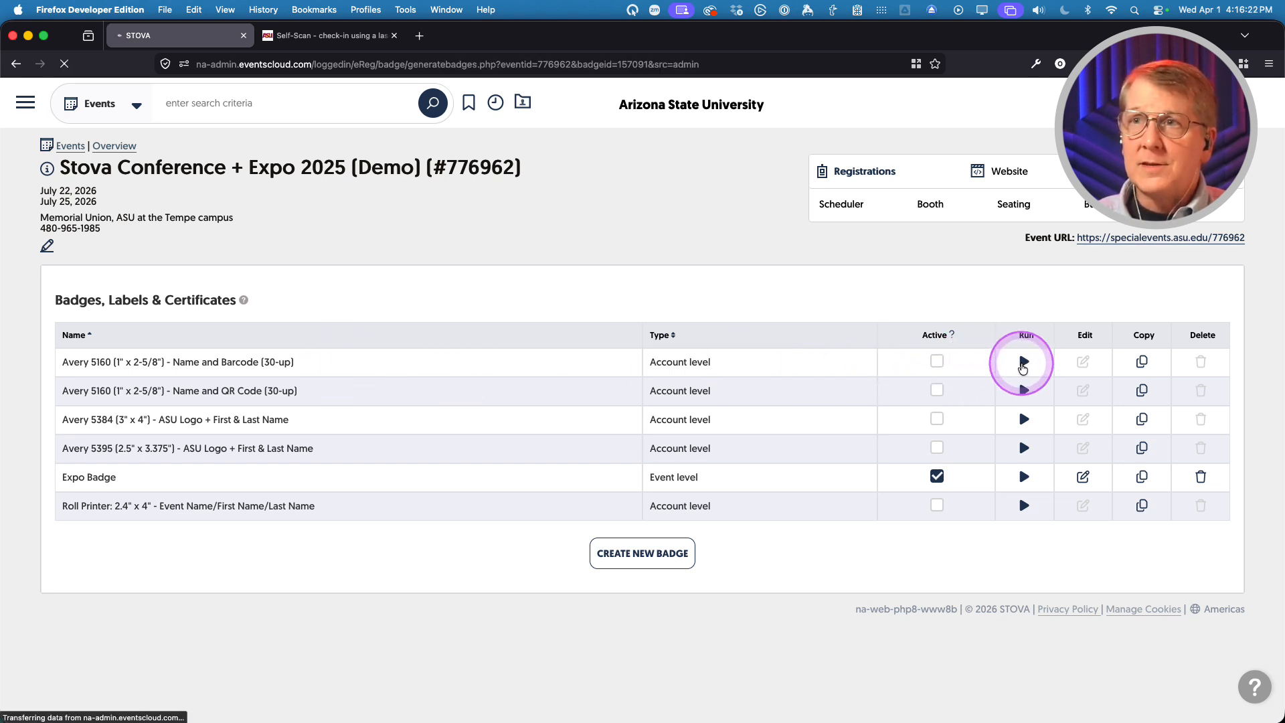
{"action": "scroll", "coordinate": [194, 478], "scroll_direction": "down", "scroll_amount": 2}
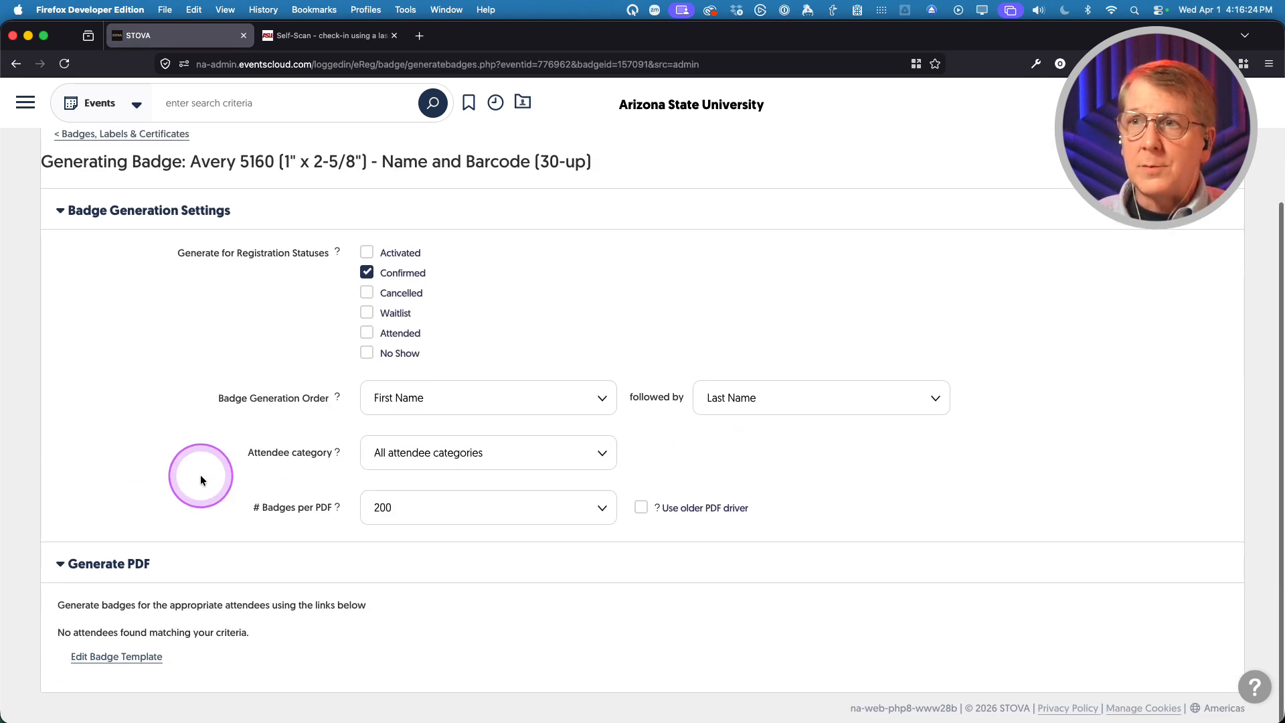
- Set the badge generation order to Last Name followed by First Name
{"action": "left_click", "coordinate": [435, 398]}
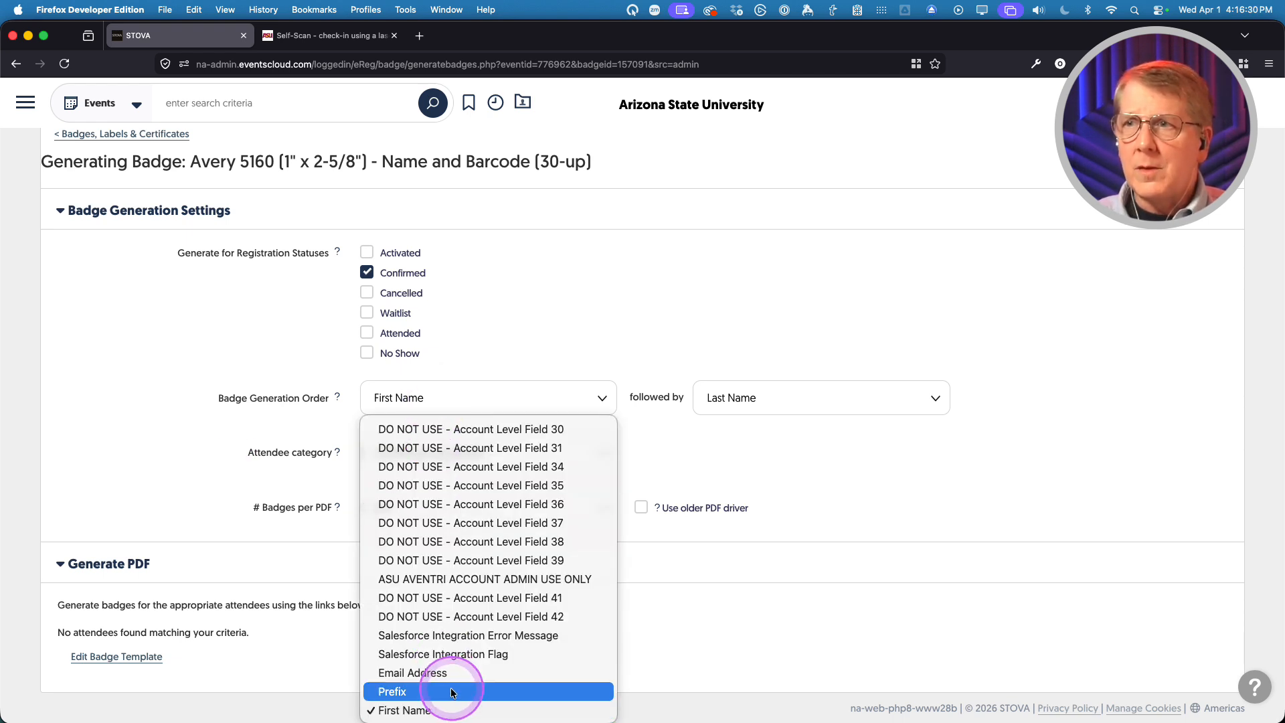
{"action": "scroll", "coordinate": [451, 690], "scroll_direction": "down", "scroll_amount": 4}
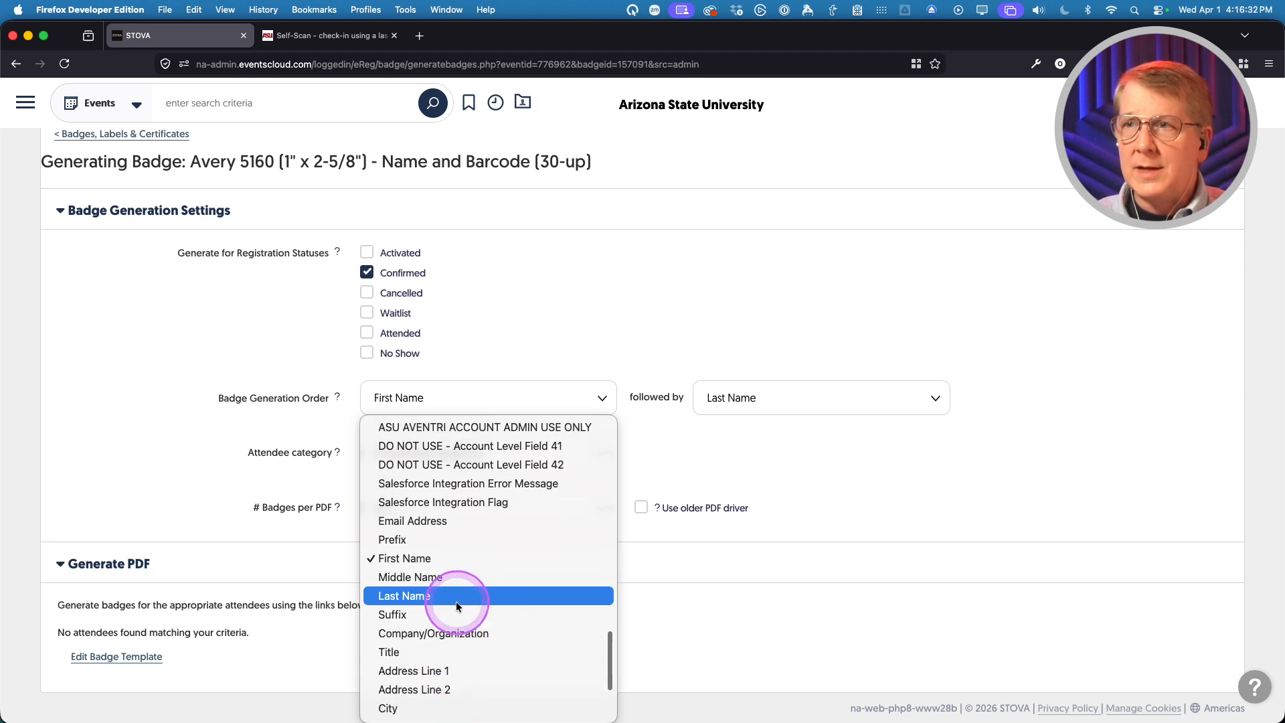
{"action": "left_click", "coordinate": [455, 601]}
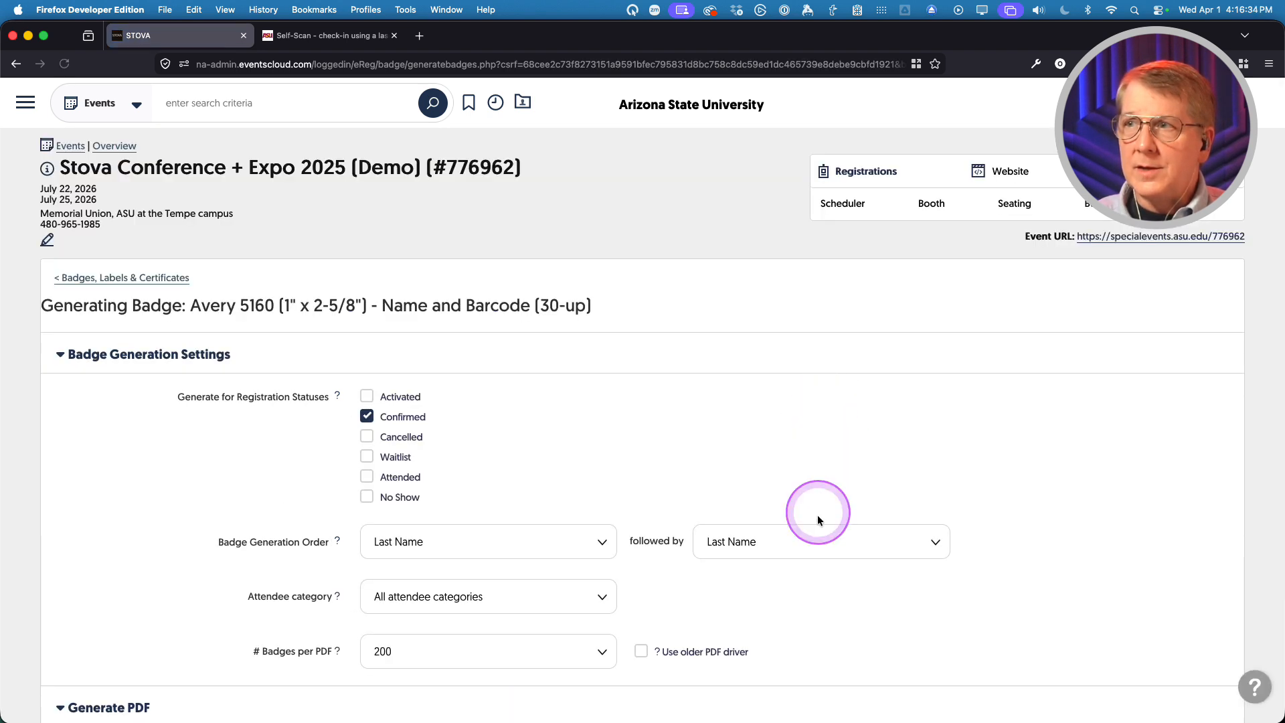
{"action": "left_click", "coordinate": [810, 542]}
{"action": "left_click", "coordinate": [810, 474]}
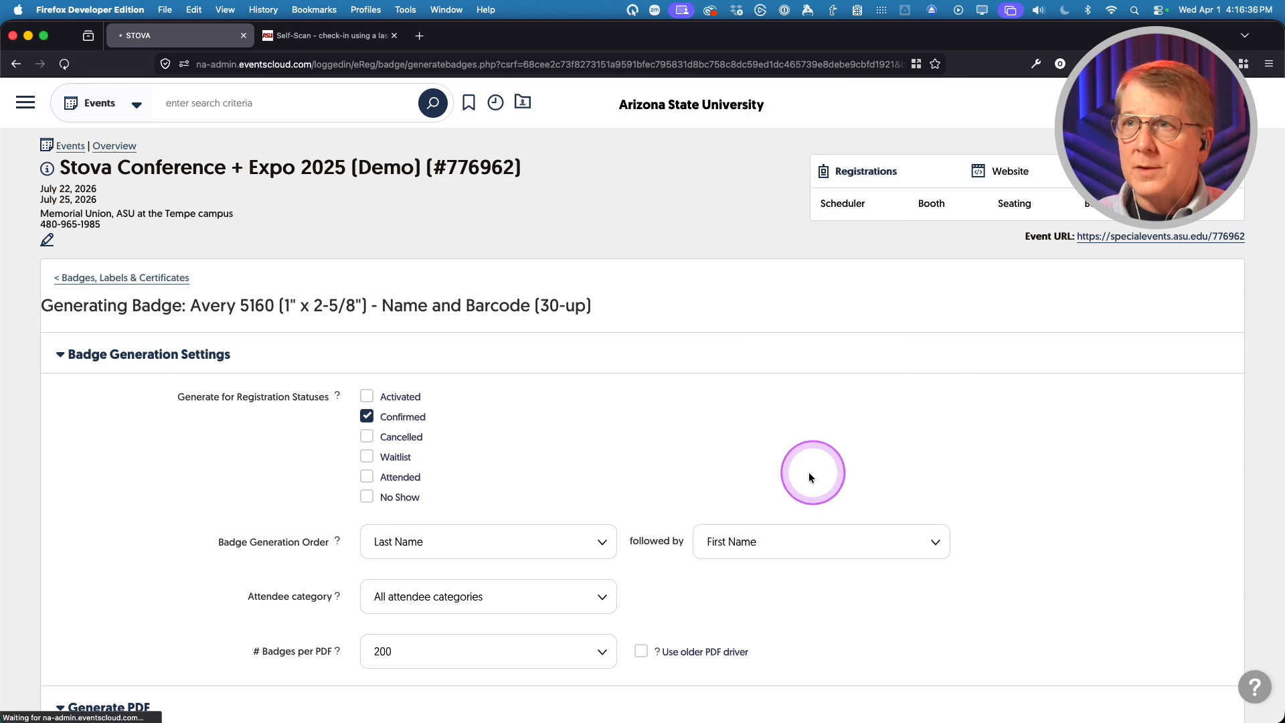
- Limit the attendee category to General Admission, generate the badge PDF for attendees 1 - 48, and close it after checking the barcode labels
{"action": "scroll", "coordinate": [178, 491], "scroll_direction": "down", "scroll_amount": 3}
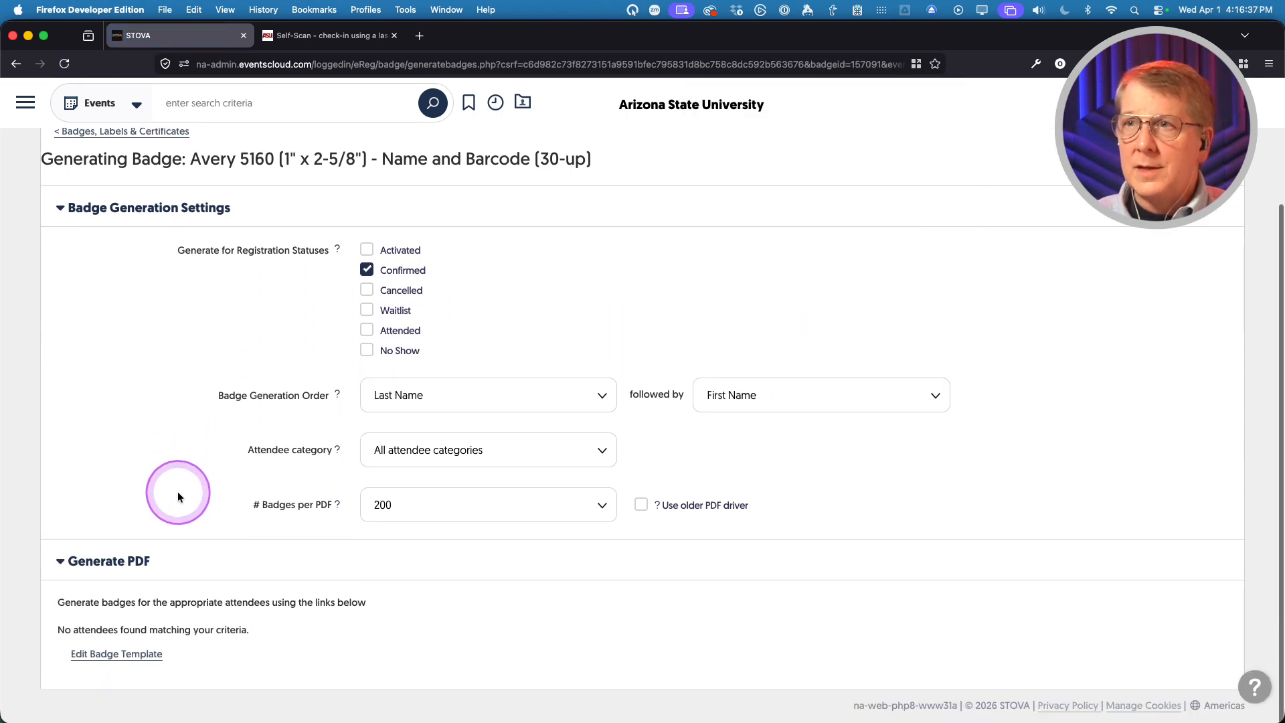
{"action": "left_click", "coordinate": [452, 454]}
{"action": "left_click", "coordinate": [446, 463]}
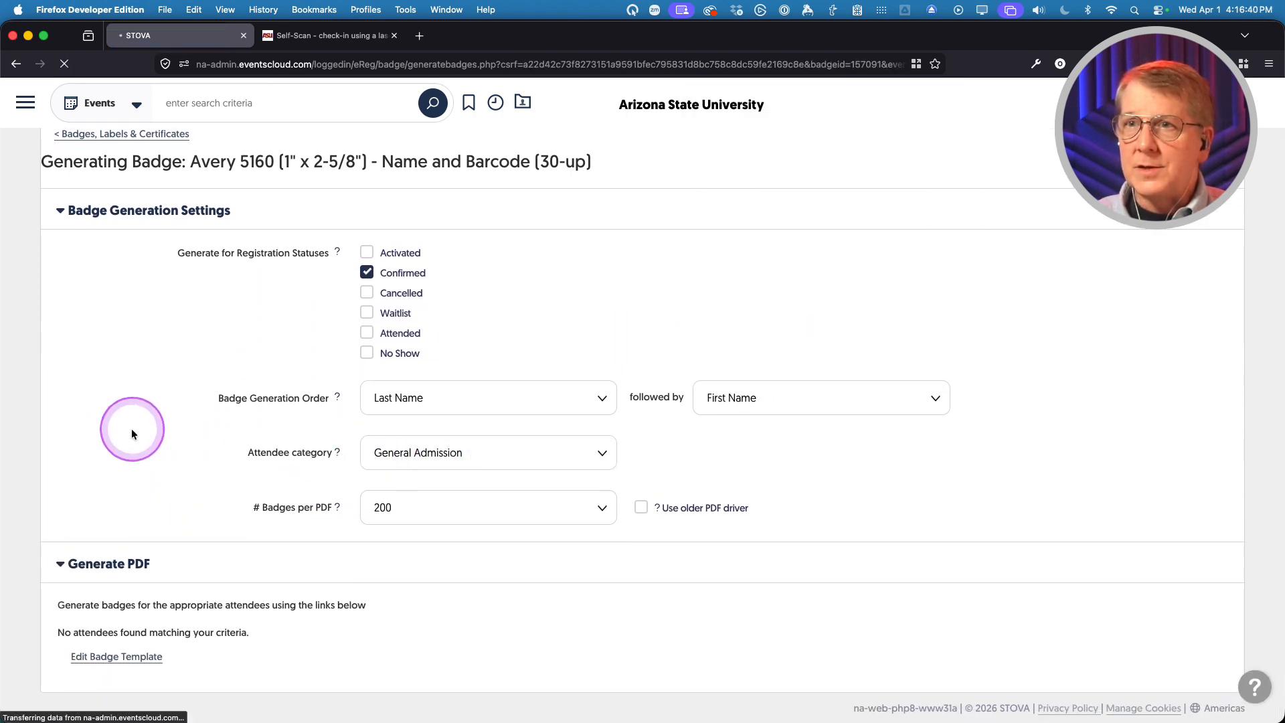
{"action": "scroll", "coordinate": [137, 430], "scroll_direction": "down", "scroll_amount": 3}
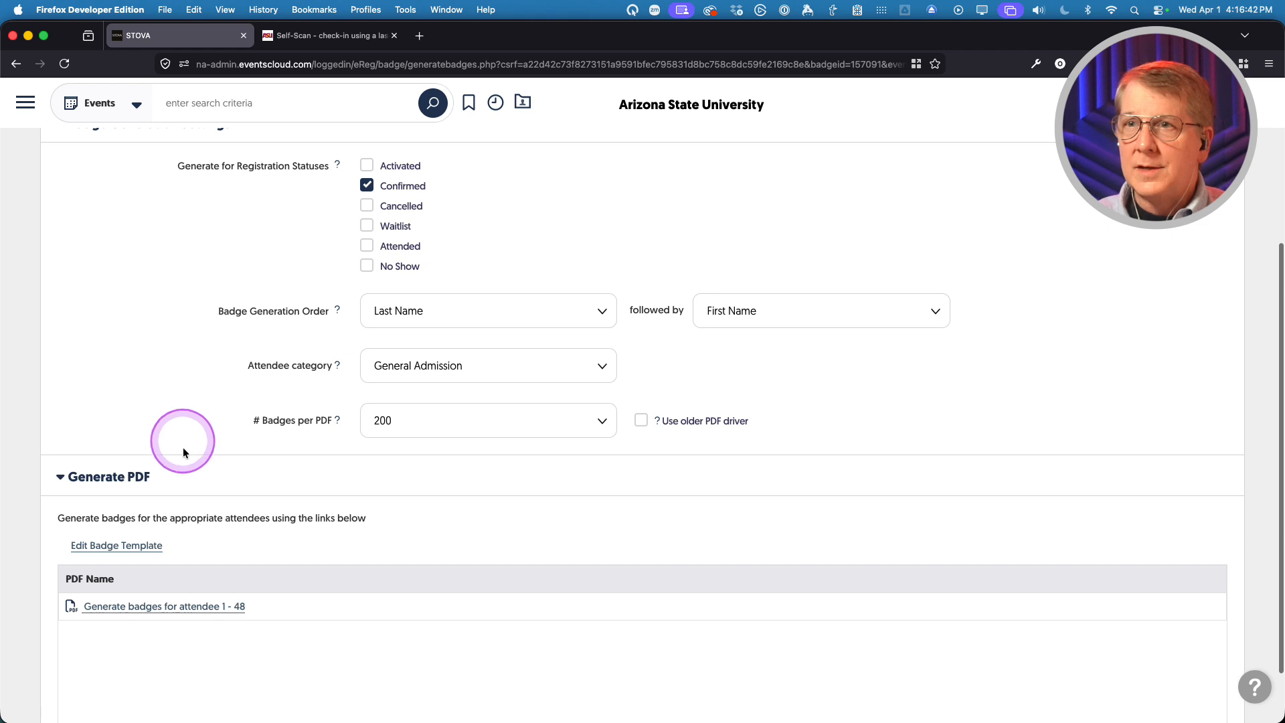
{"action": "left_click", "coordinate": [187, 611]}
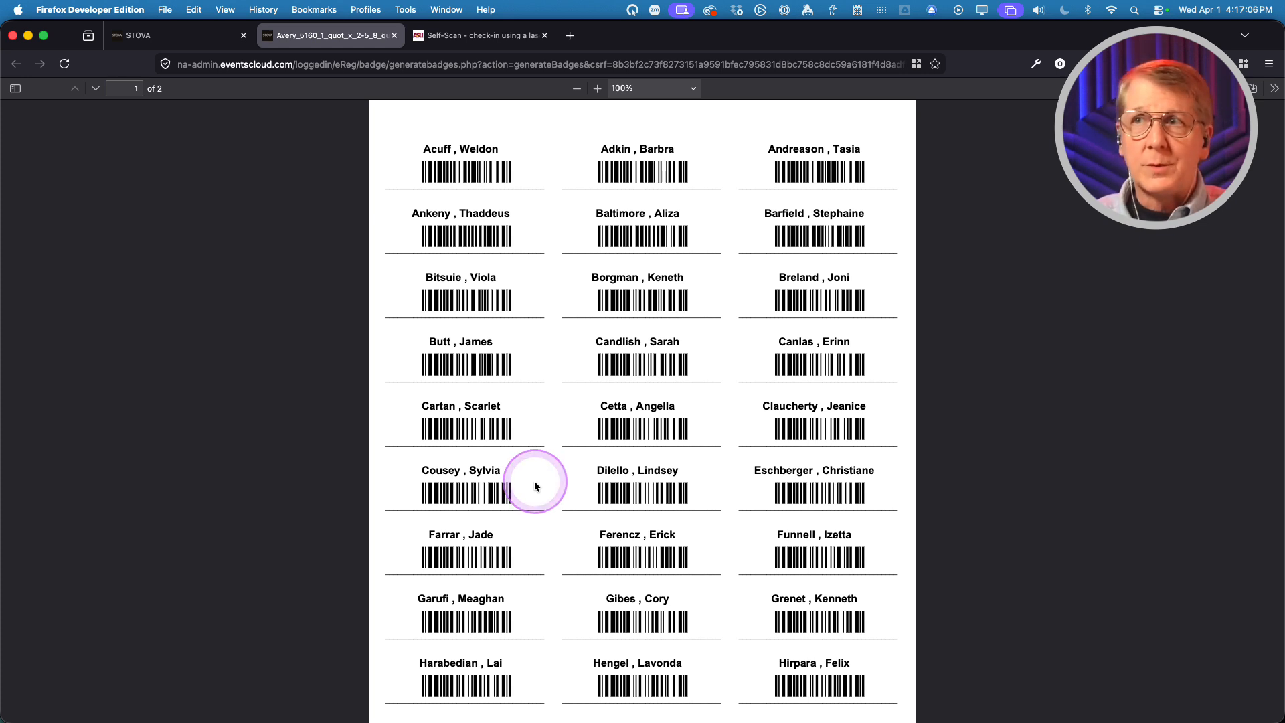
{"action": "left_click", "coordinate": [393, 35]}
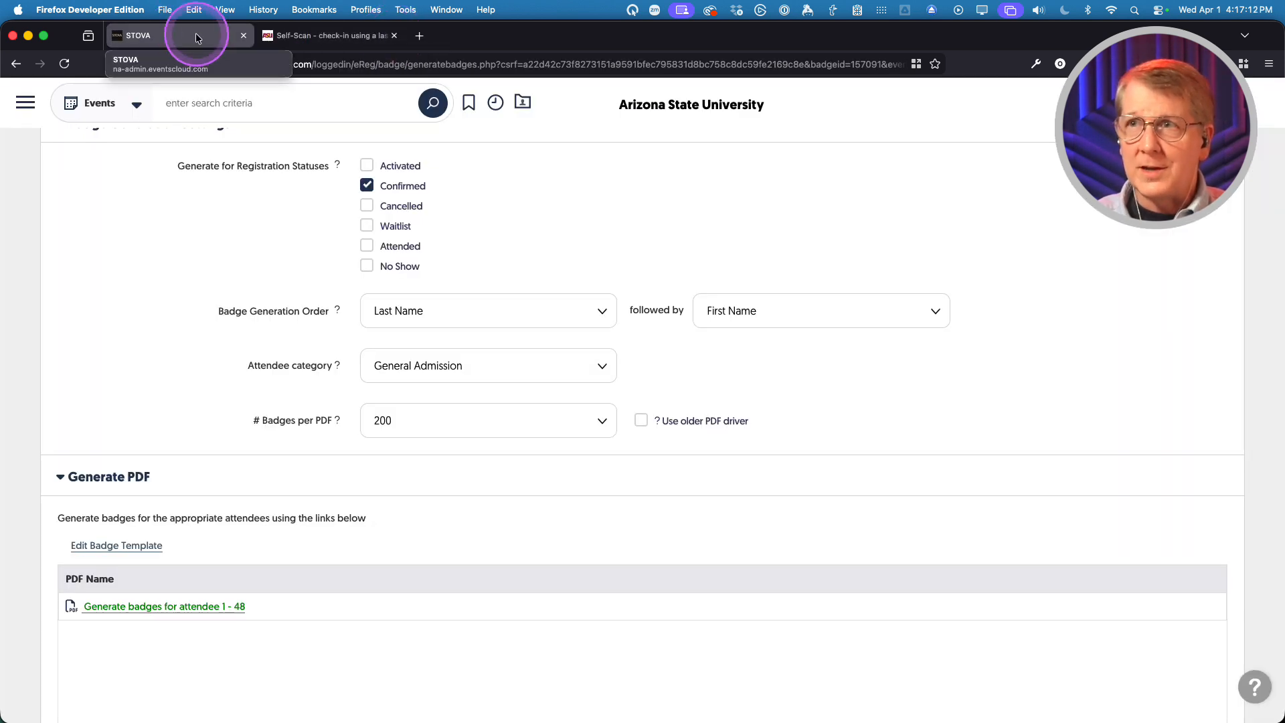
- From the event's Reports & Functions, open the Public/Self Check-in page, inspect its login fields, and close the window
{"action": "scroll", "coordinate": [138, 315], "scroll_direction": "up", "scroll_amount": 5}
{"action": "mouse_move", "coordinate": [837, 179]}
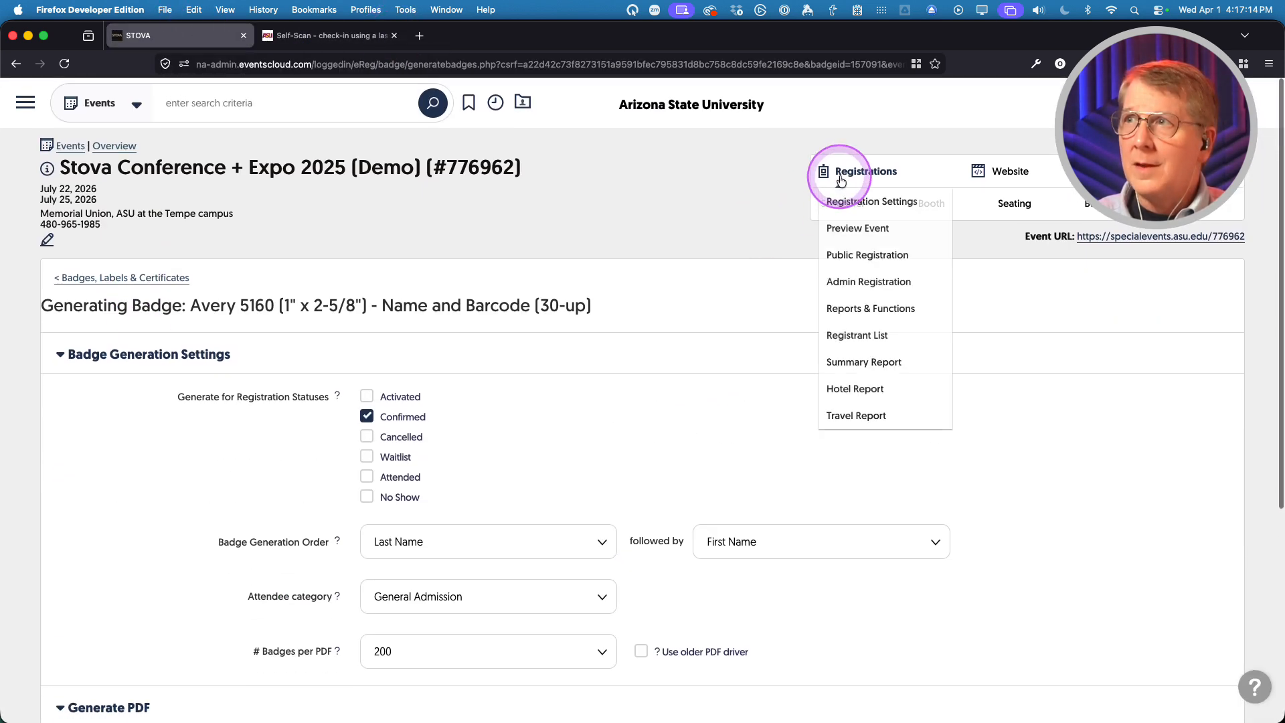
{"action": "left_click", "coordinate": [862, 307]}
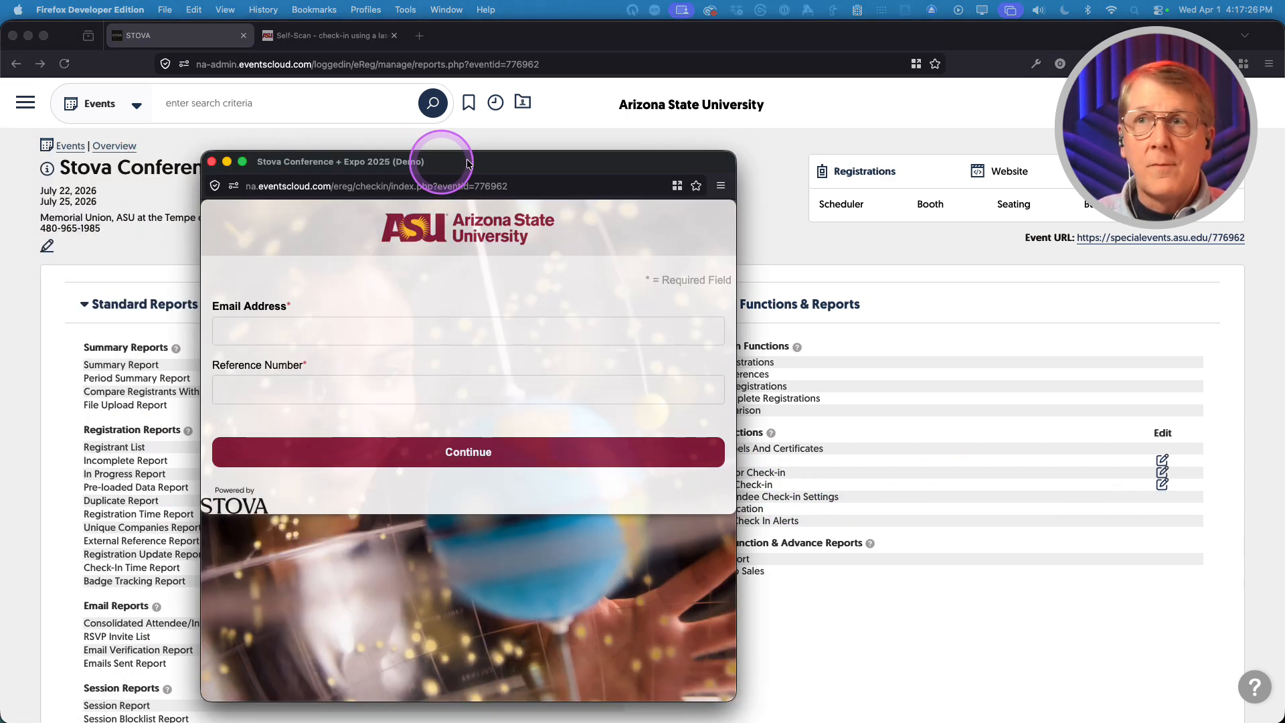
{"action": "left_click_drag", "start_coordinate": [440, 161], "coordinate": [314, 106]}
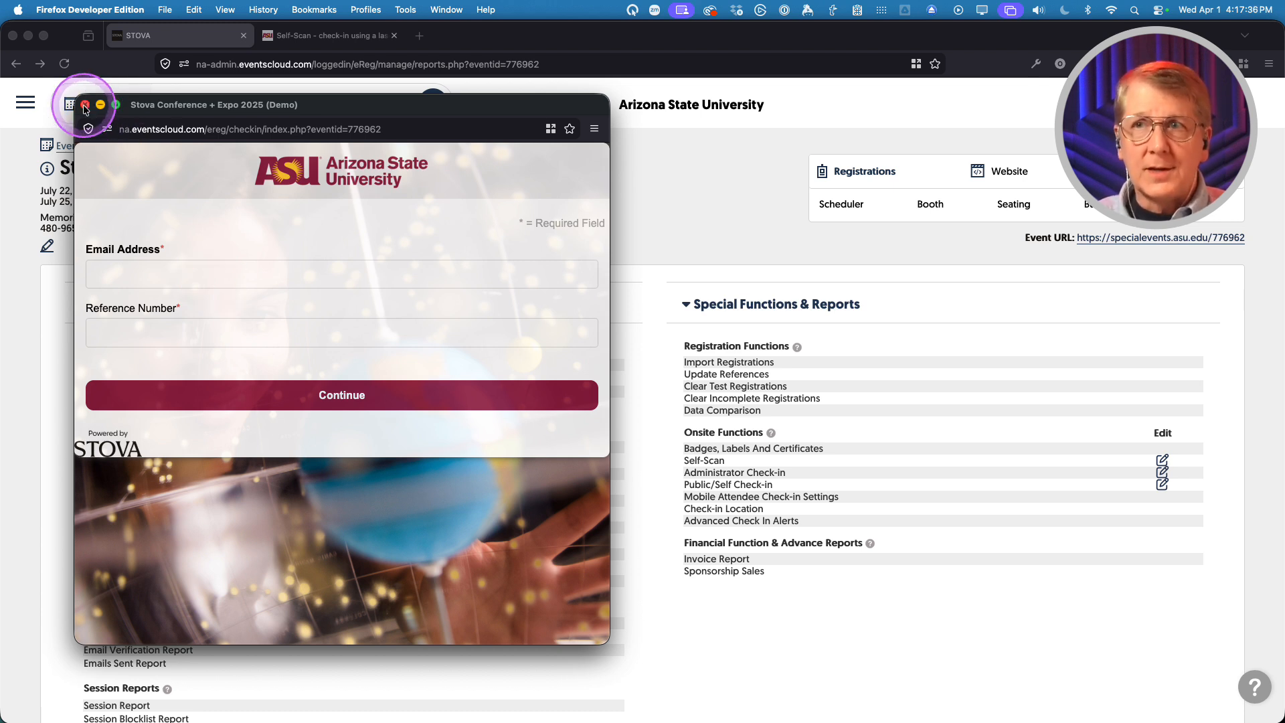
{"action": "left_click", "coordinate": [153, 279]}
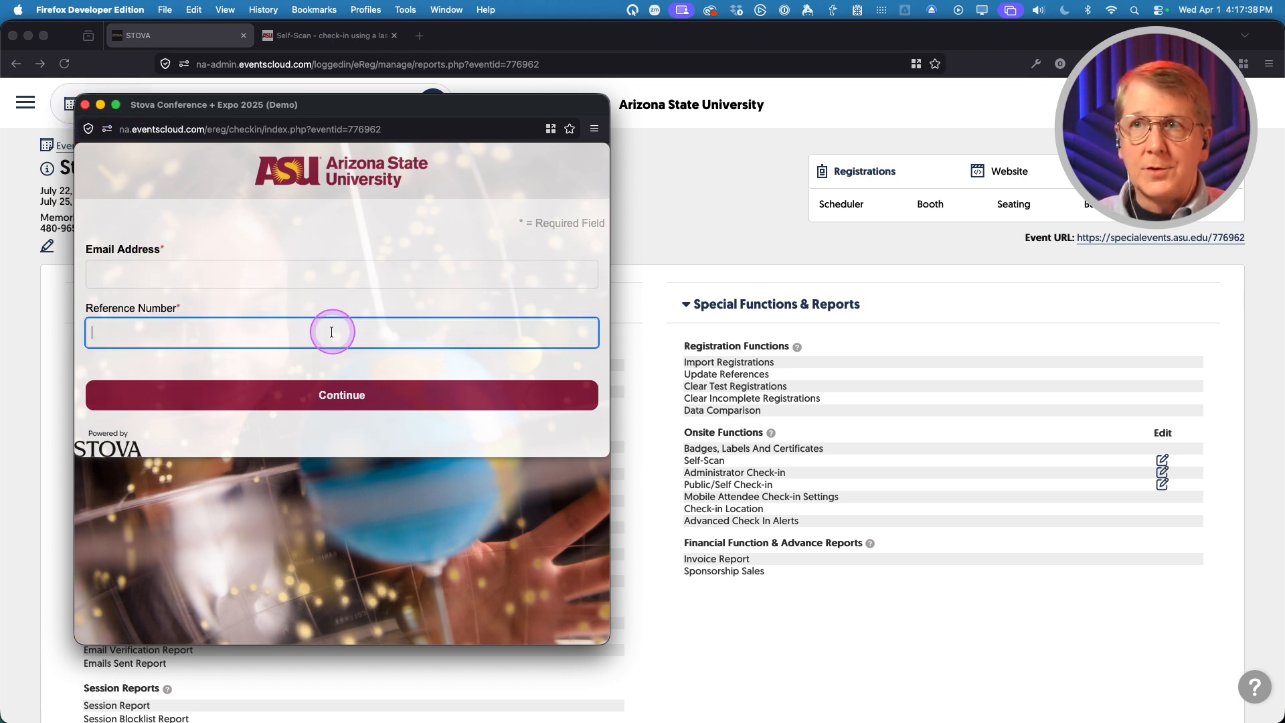
{"action": "left_click", "coordinate": [85, 105]}
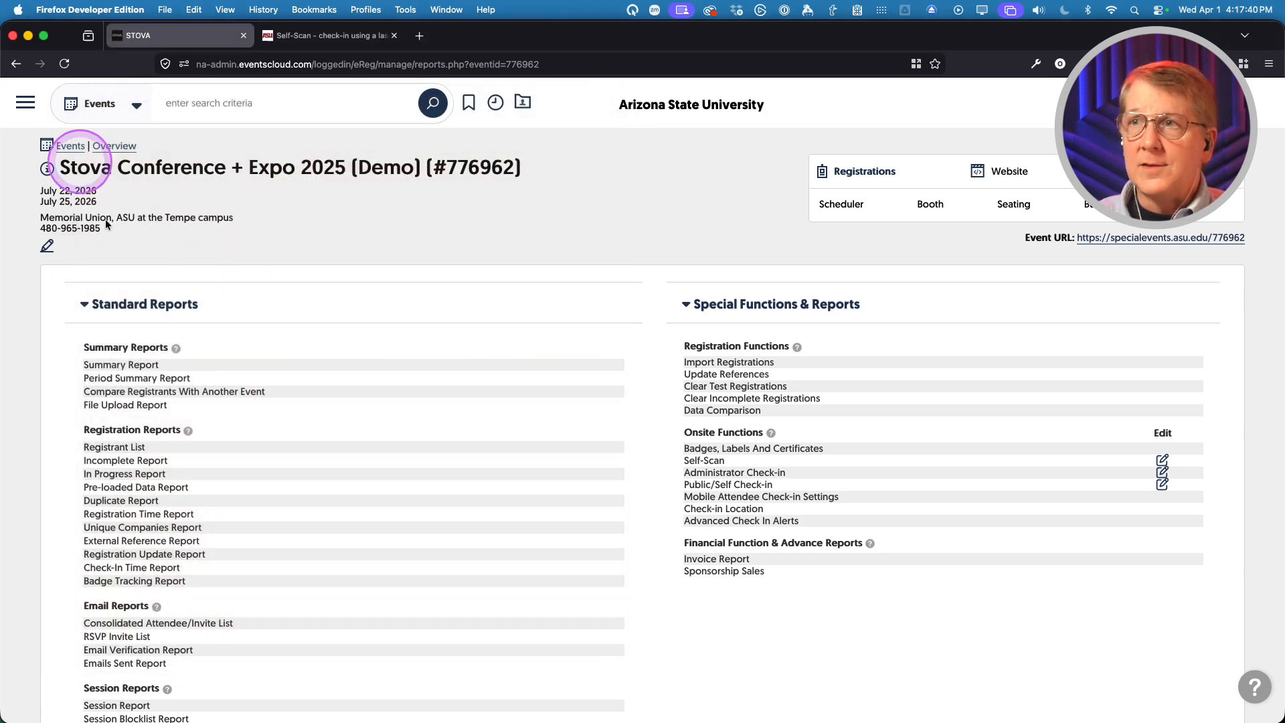
- Open the Public/Self Check-in settings and review the choices for login field 2, keeping Reference ID
{"action": "left_click", "coordinate": [1162, 484]}
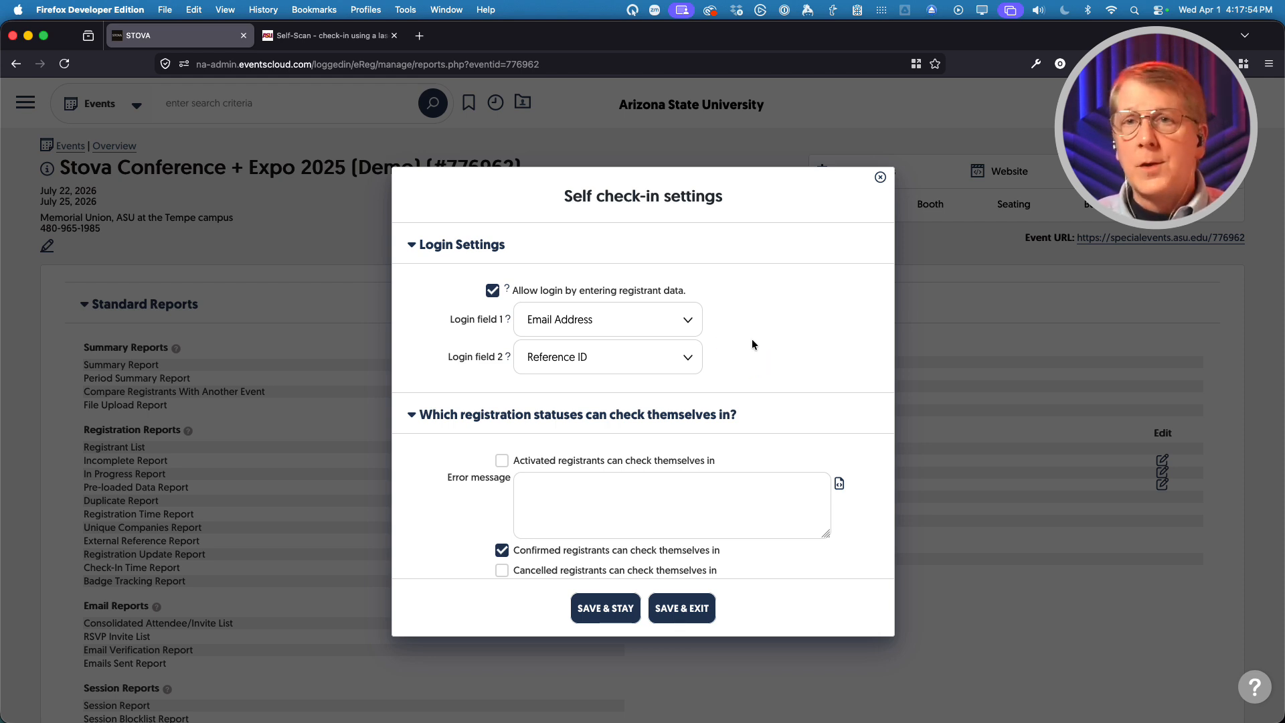
{"action": "left_click", "coordinate": [664, 360]}
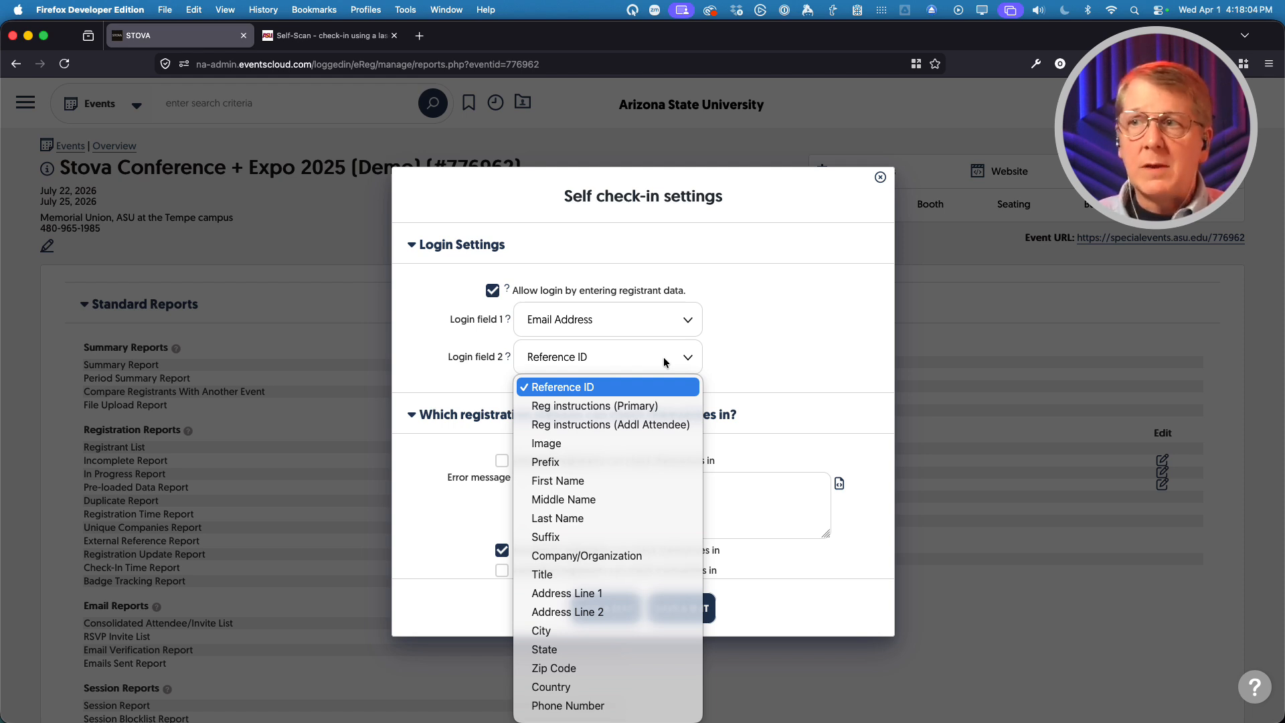
{"action": "scroll", "coordinate": [656, 485], "scroll_direction": "down", "scroll_amount": 5}
{"action": "scroll", "coordinate": [655, 485], "scroll_direction": "up", "scroll_amount": 4}
{"action": "scroll", "coordinate": [656, 485], "scroll_direction": "up", "scroll_amount": 2}
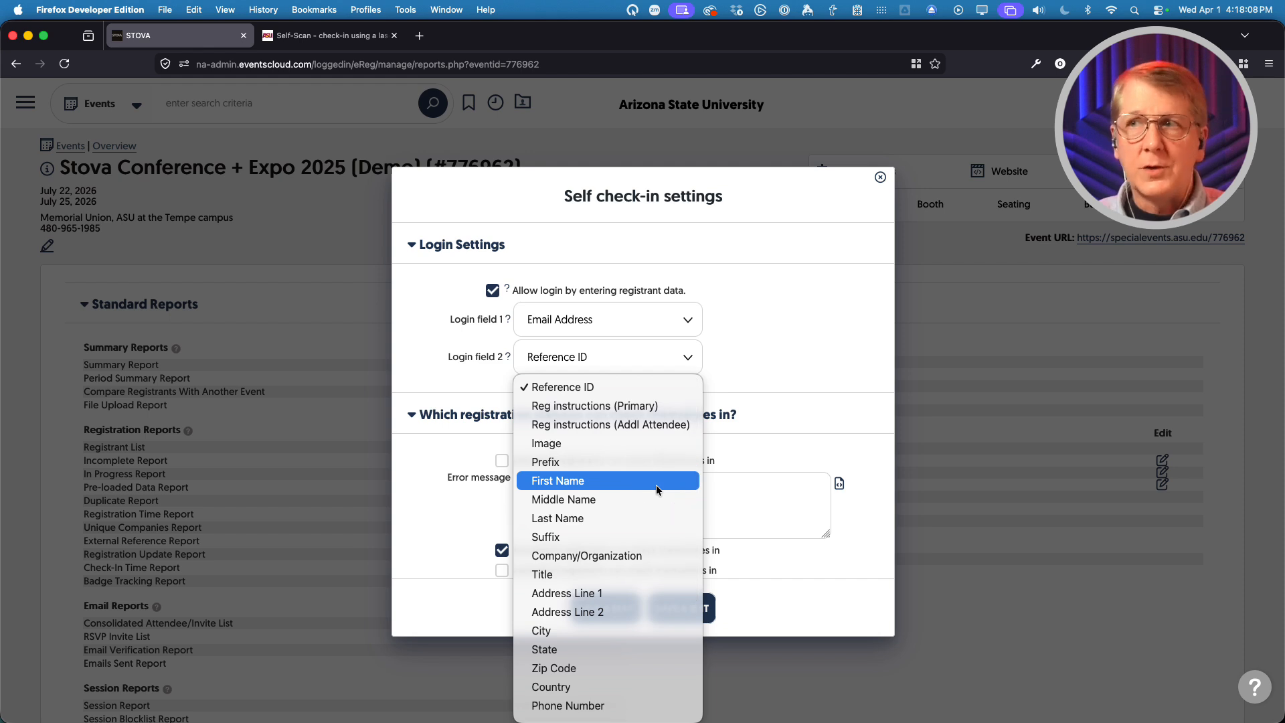
{"action": "left_click", "coordinate": [753, 338]}
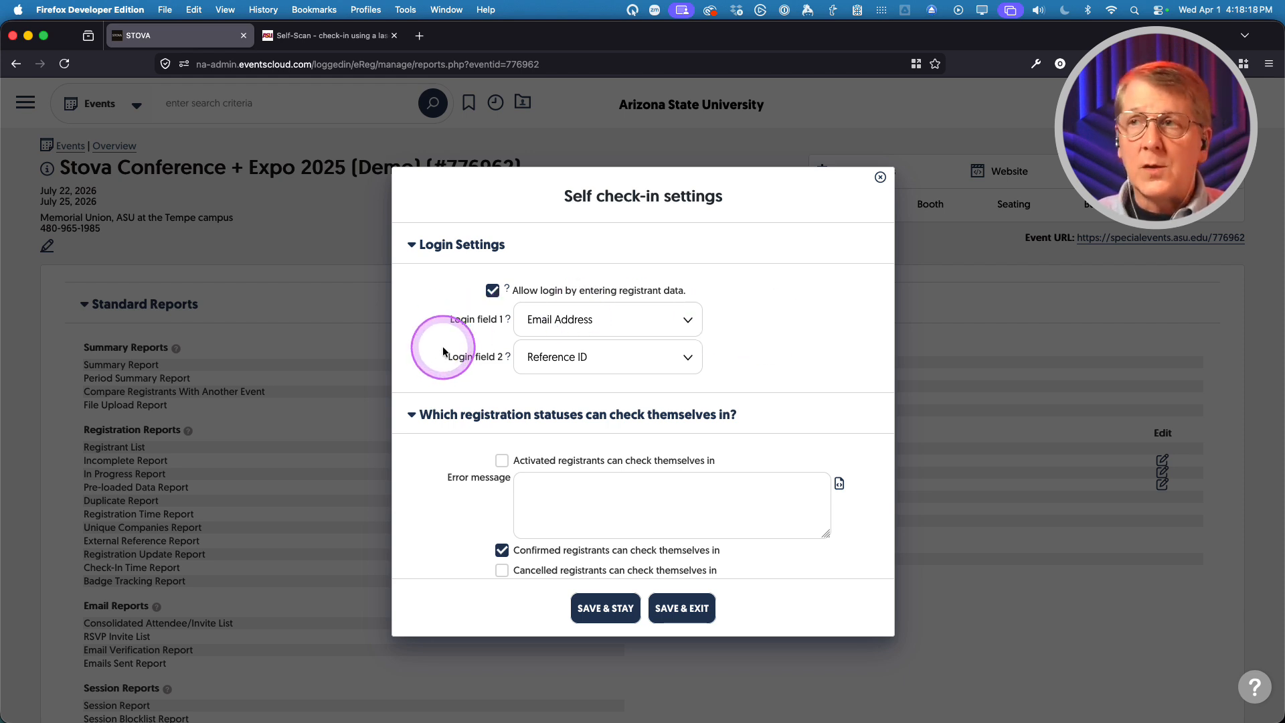
{"action": "scroll", "coordinate": [447, 346], "scroll_direction": "down", "scroll_amount": 1}
{"action": "scroll", "coordinate": [448, 339], "scroll_direction": "up", "scroll_amount": 1}
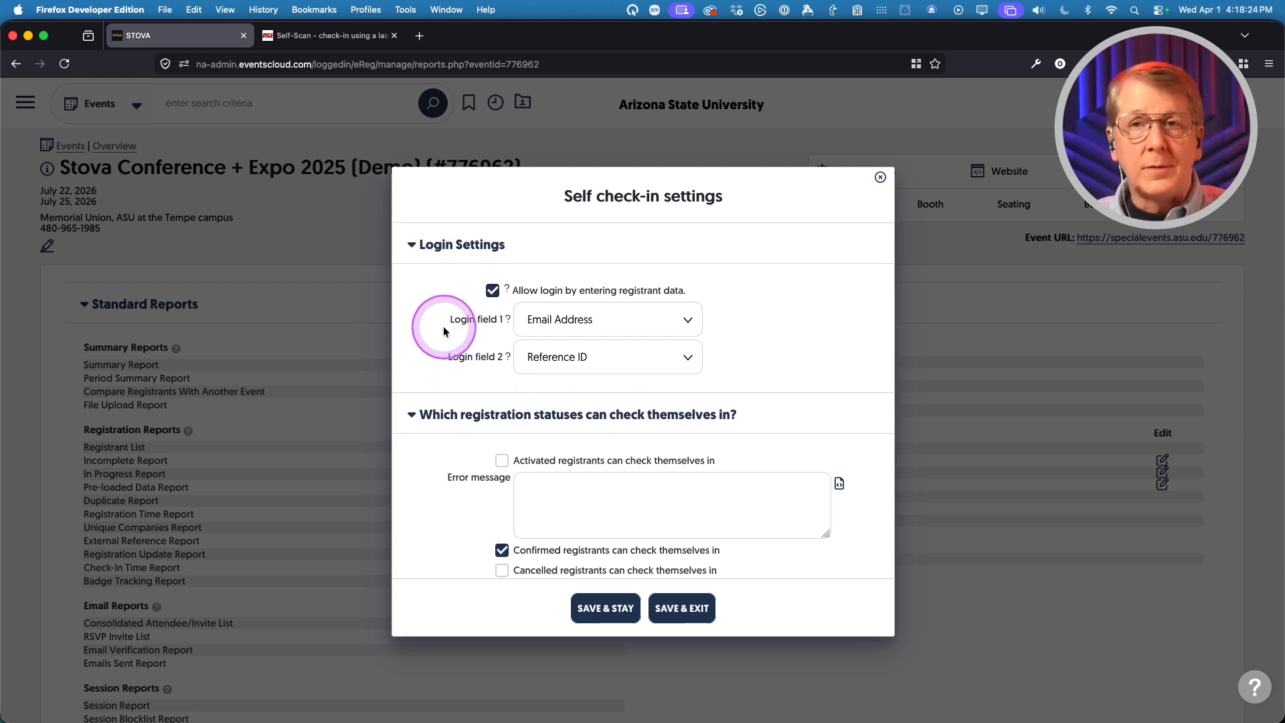
{"action": "left_click", "coordinate": [444, 330]}
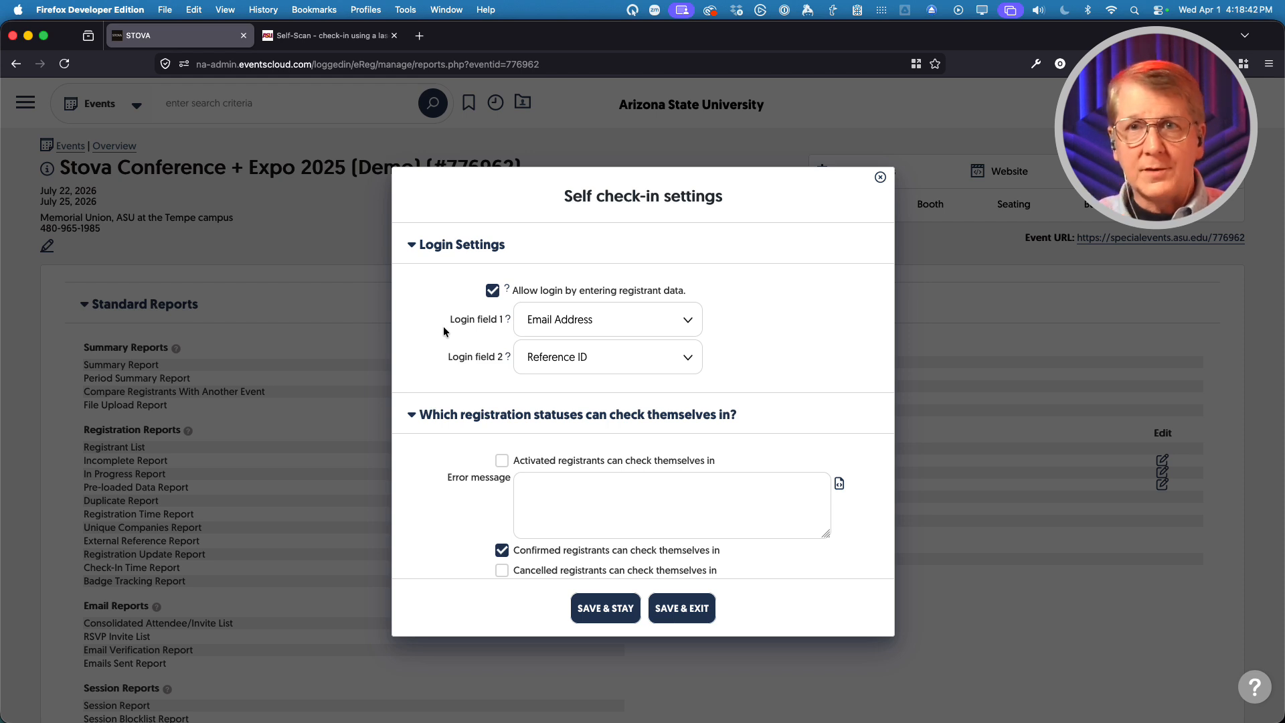
{"action": "left_click", "coordinate": [442, 334]}
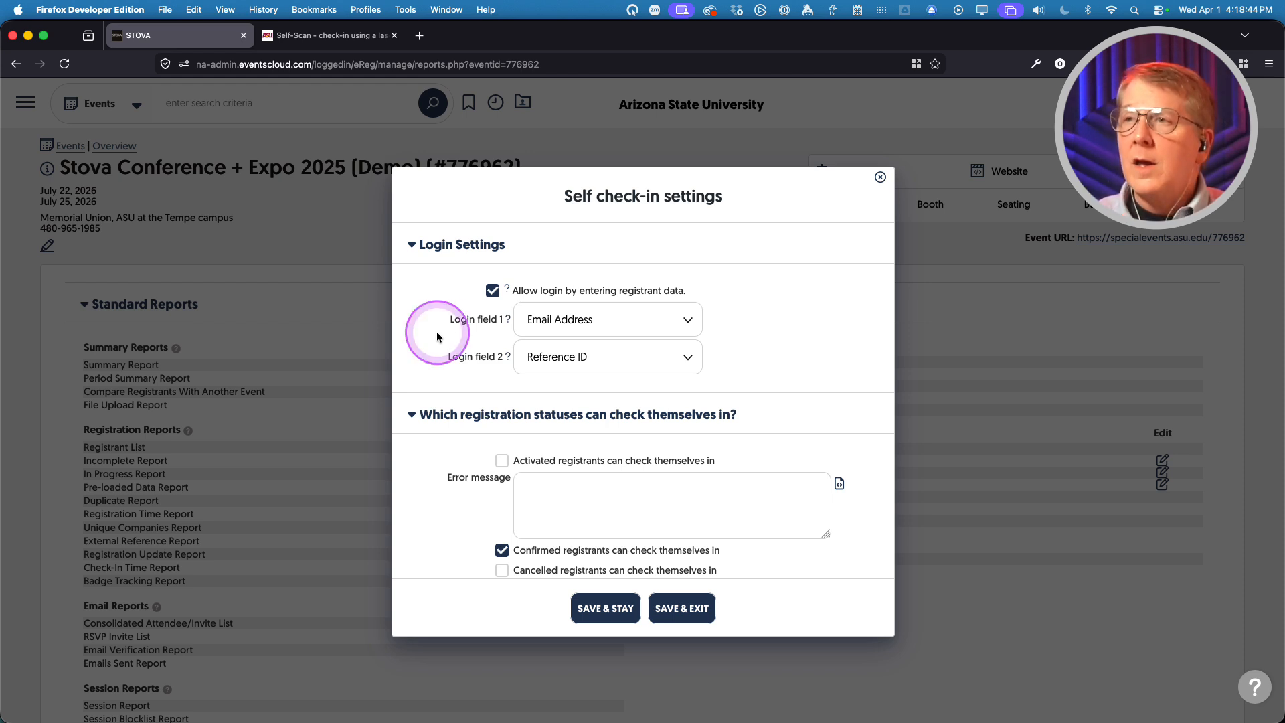
- Review which registration statuses can check themselves in and the error message fields for each status
{"action": "scroll", "coordinate": [436, 352], "scroll_direction": "down", "scroll_amount": 5}
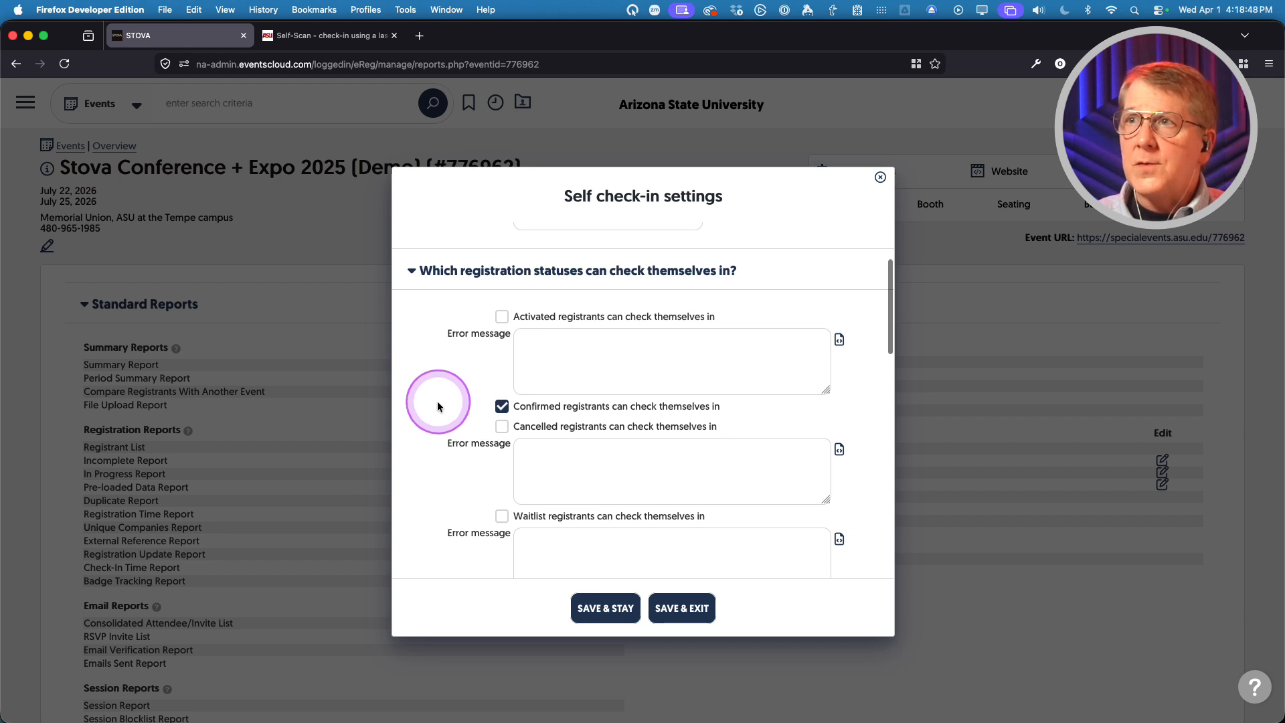
{"action": "scroll", "coordinate": [438, 406], "scroll_direction": "down", "scroll_amount": 2}
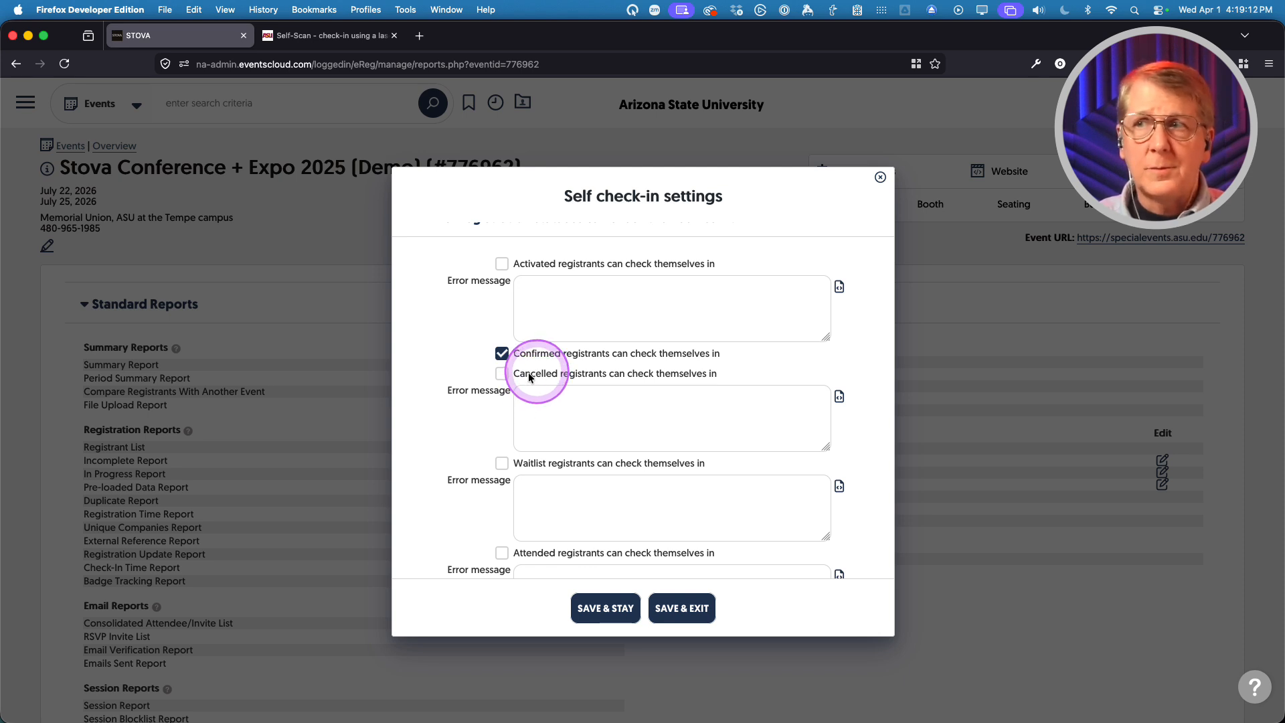
{"action": "scroll", "coordinate": [429, 435], "scroll_direction": "down", "scroll_amount": 2}
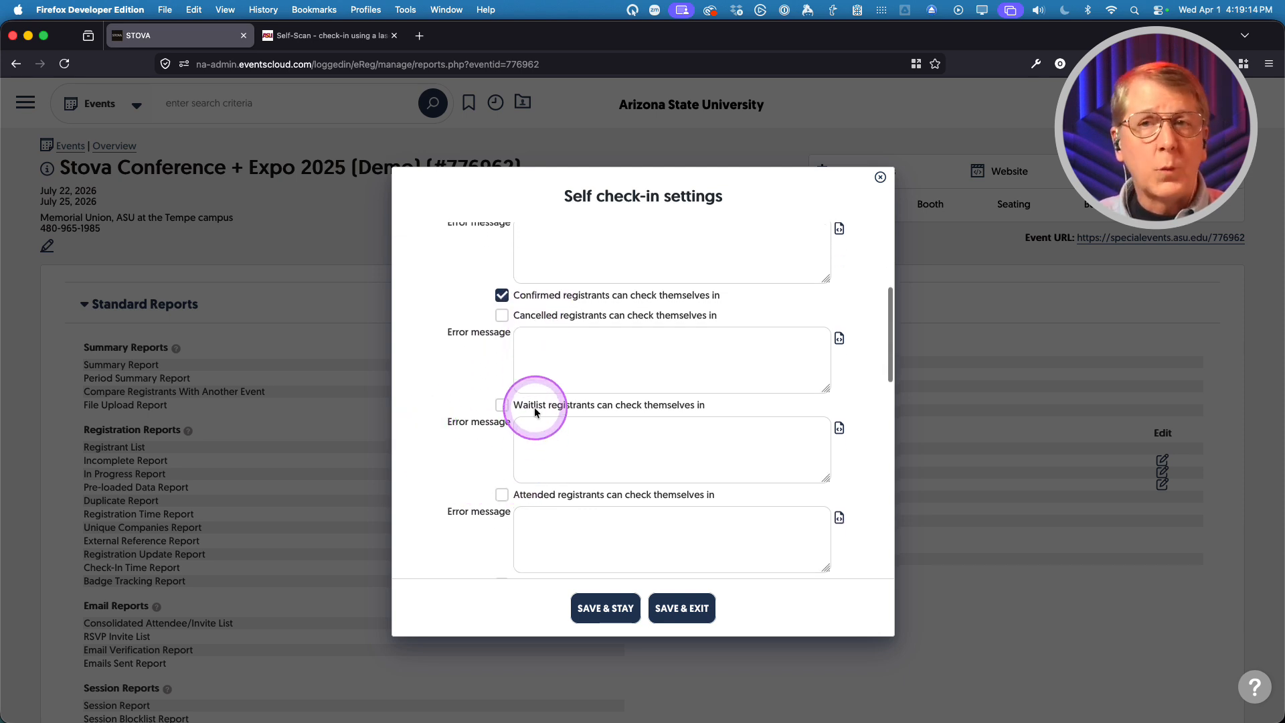
{"action": "scroll", "coordinate": [445, 453], "scroll_direction": "down", "scroll_amount": 3}
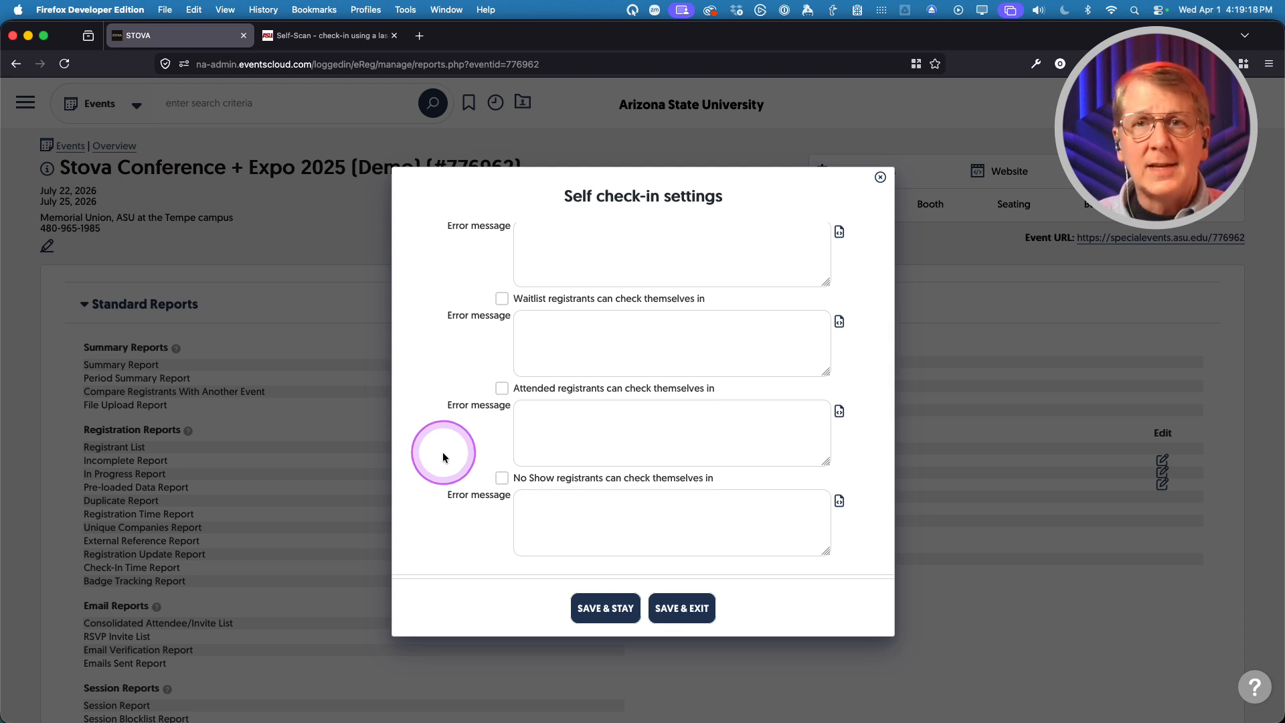
{"action": "scroll", "coordinate": [442, 445], "scroll_direction": "up", "scroll_amount": 7}
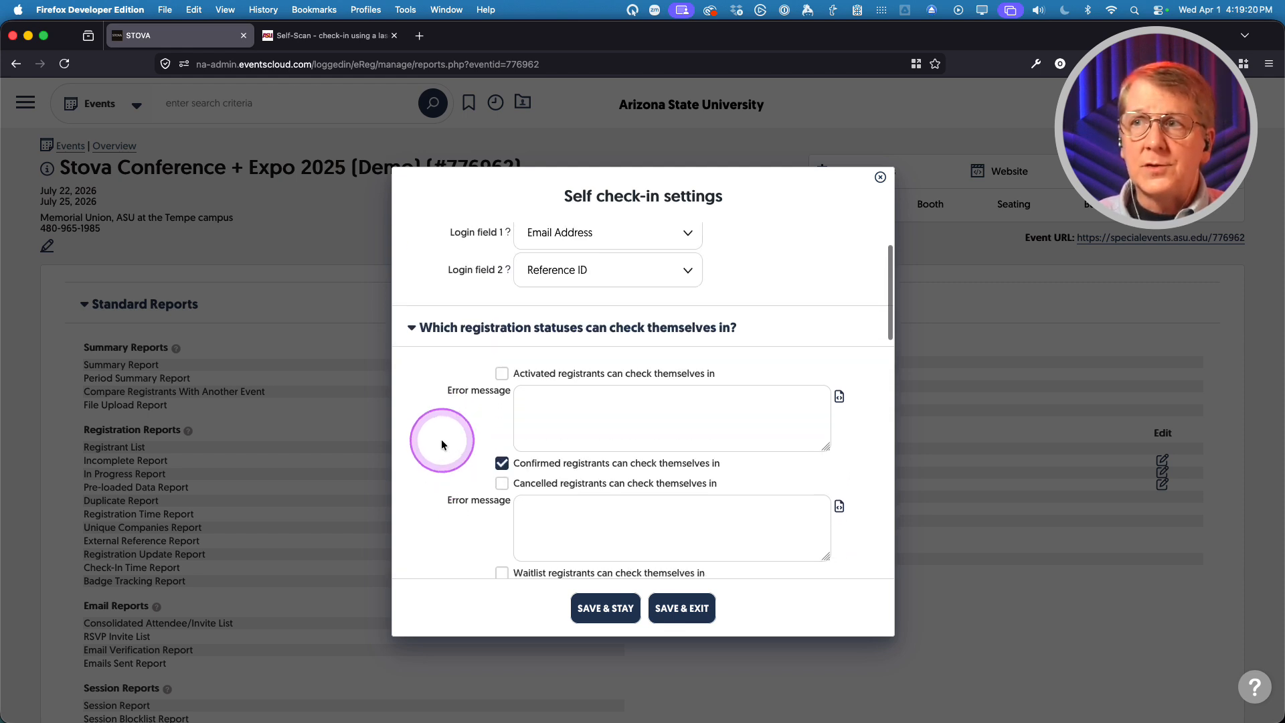
{"action": "scroll", "coordinate": [435, 436], "scroll_direction": "down", "scroll_amount": 2}
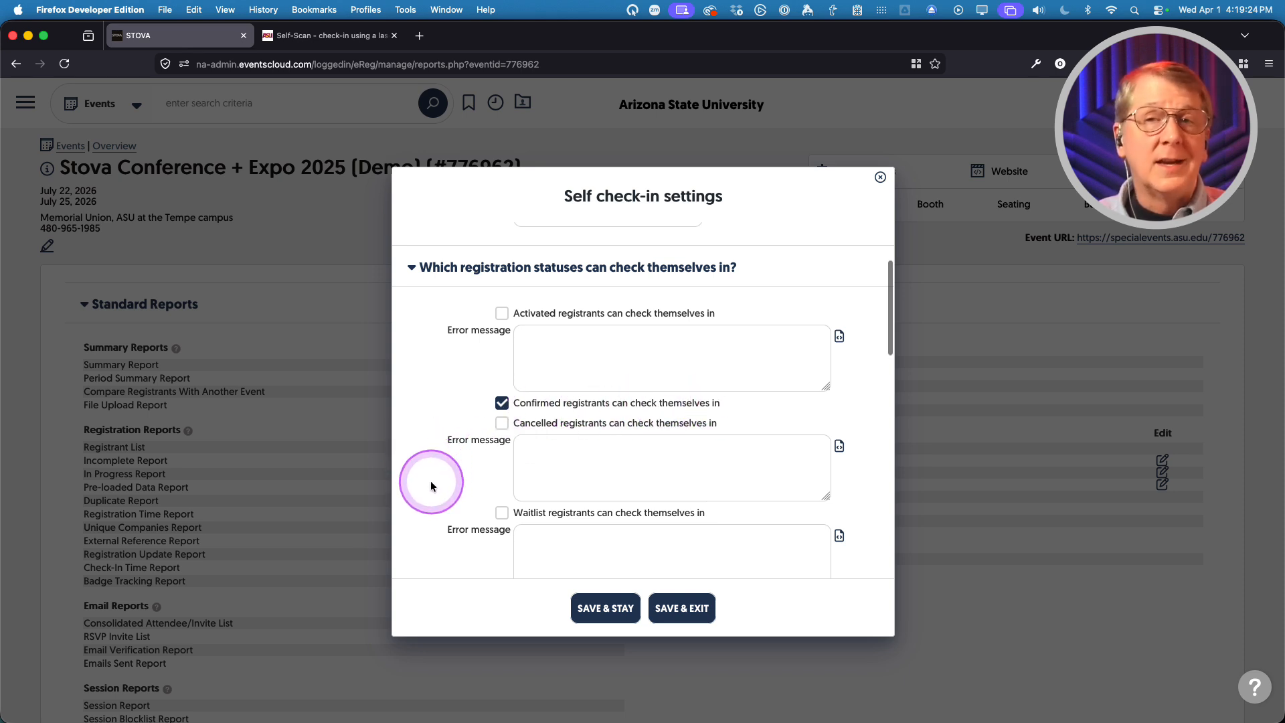
{"action": "scroll", "coordinate": [431, 486], "scroll_direction": "down", "scroll_amount": 8}
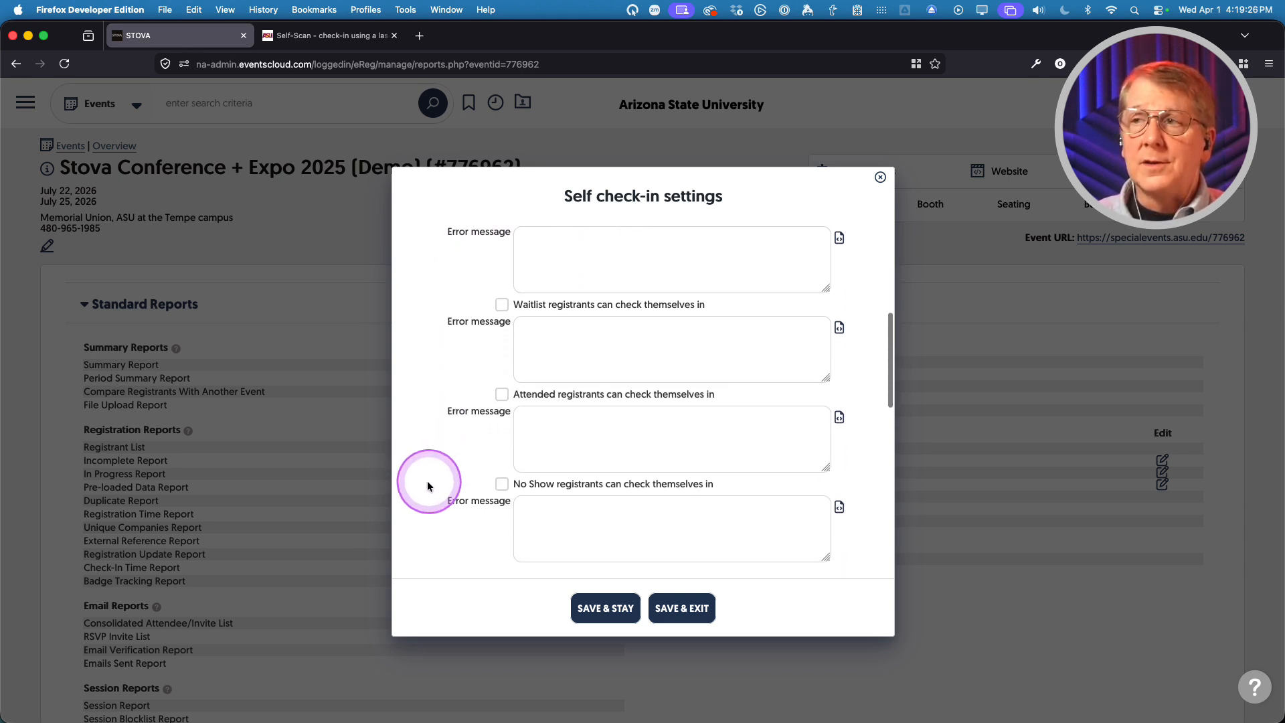
{"action": "scroll", "coordinate": [428, 478], "scroll_direction": "down", "scroll_amount": 1}
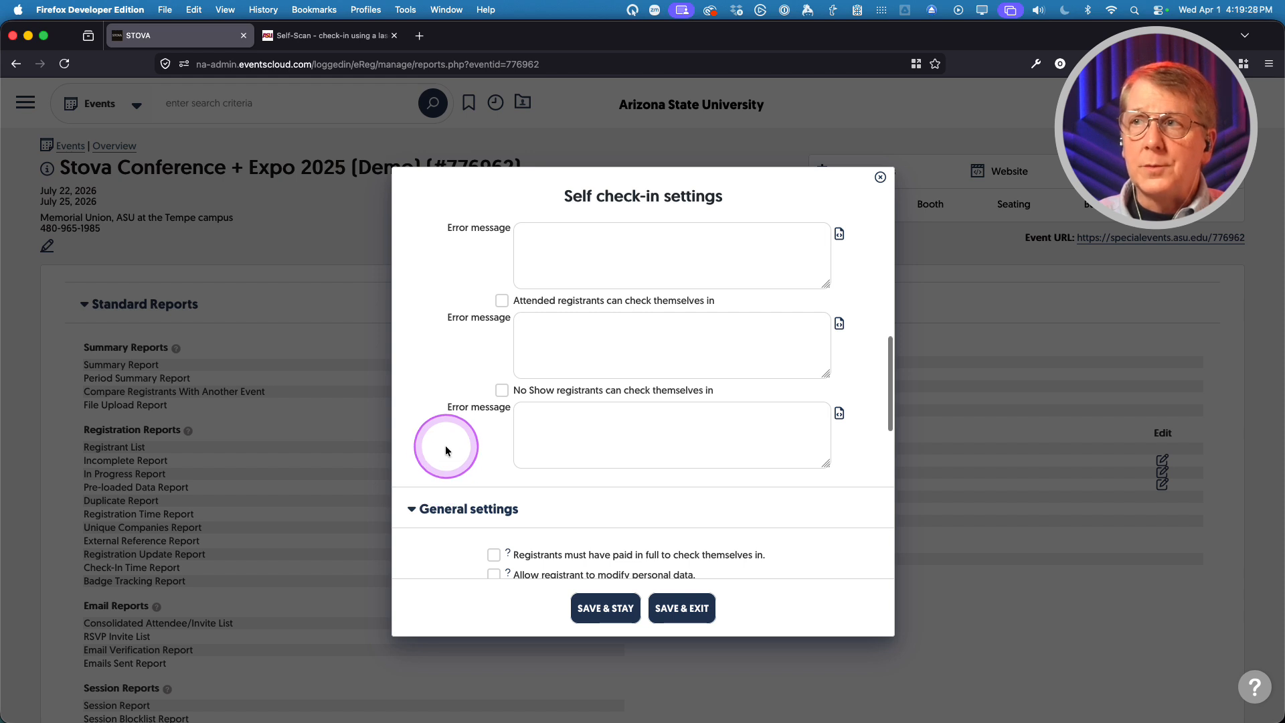
- Review the general self check-in settings and enable automatic badge generation when a registrant is checked in
{"action": "scroll", "coordinate": [444, 448], "scroll_direction": "down", "scroll_amount": 5}
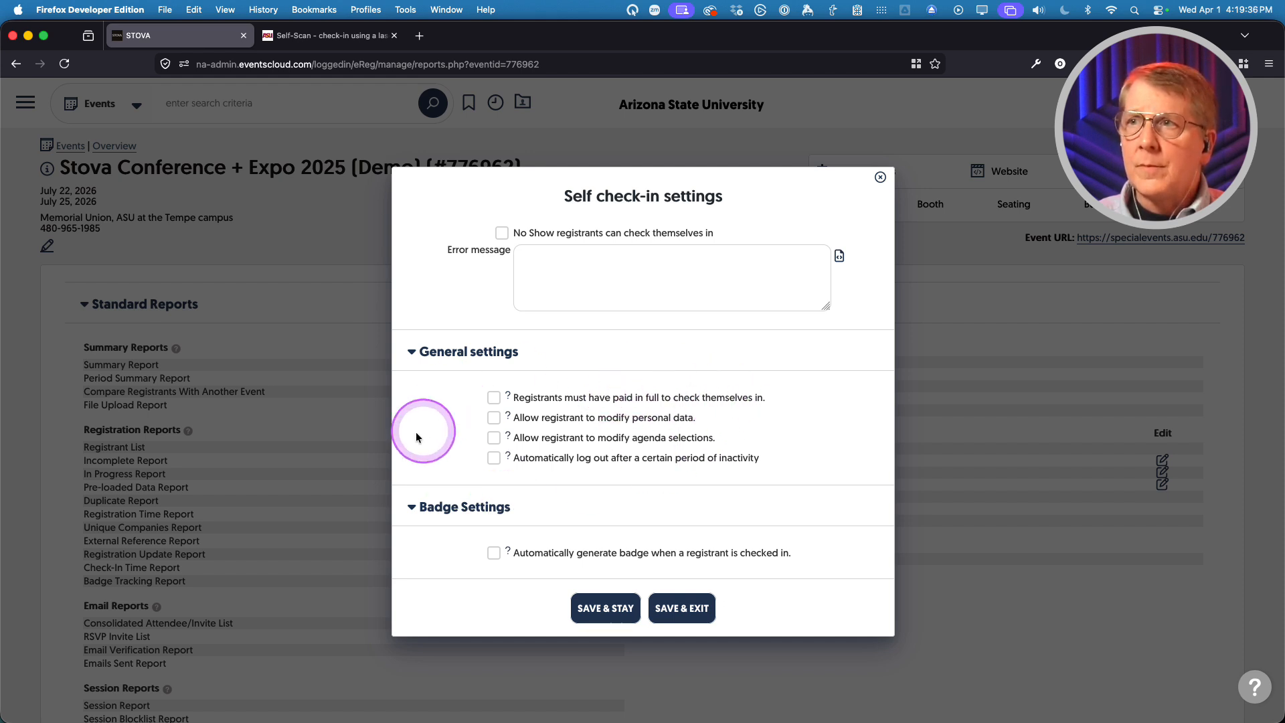
{"action": "mouse_move", "coordinate": [493, 396]}
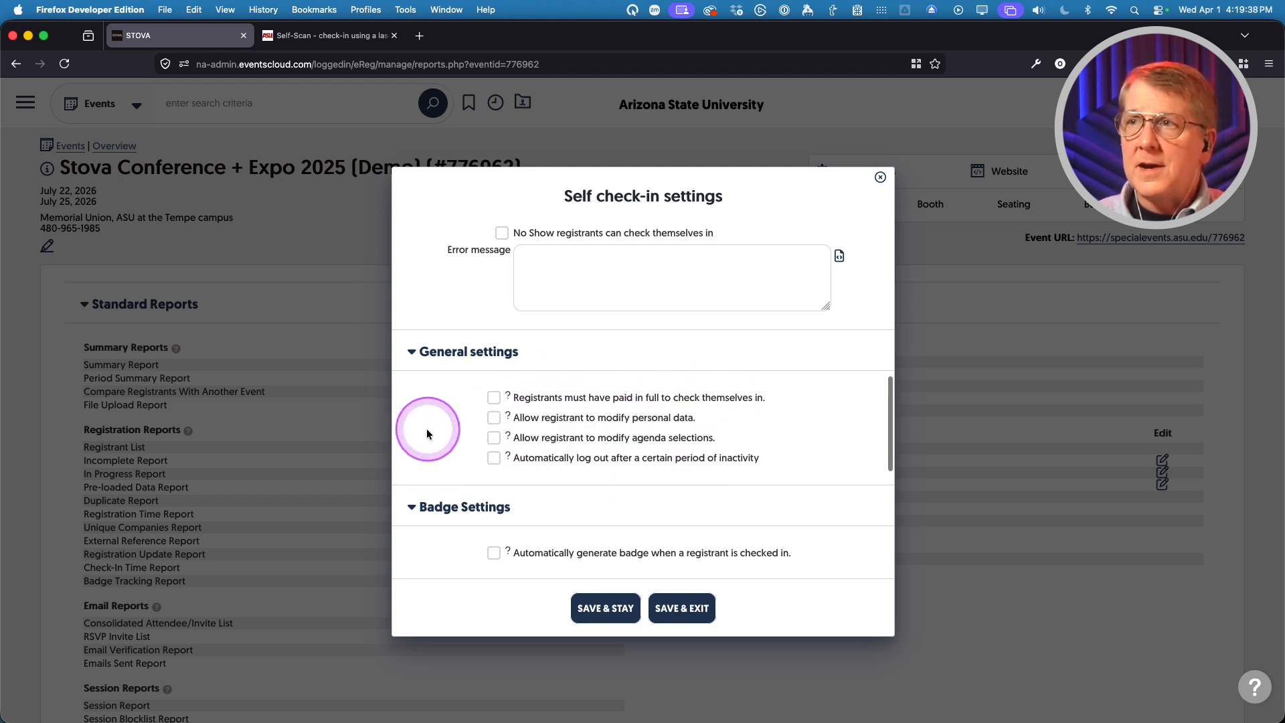
{"action": "scroll", "coordinate": [427, 428], "scroll_direction": "down", "scroll_amount": 1}
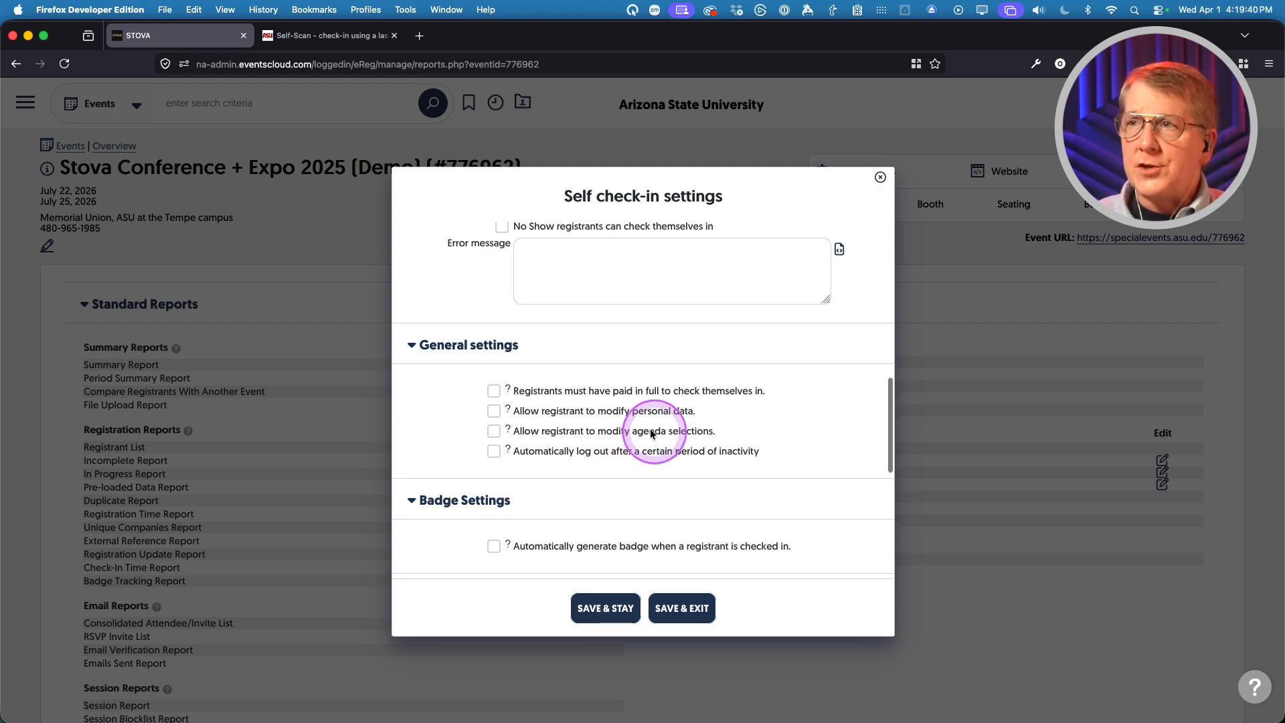
{"action": "scroll", "coordinate": [444, 417], "scroll_direction": "down", "scroll_amount": 1}
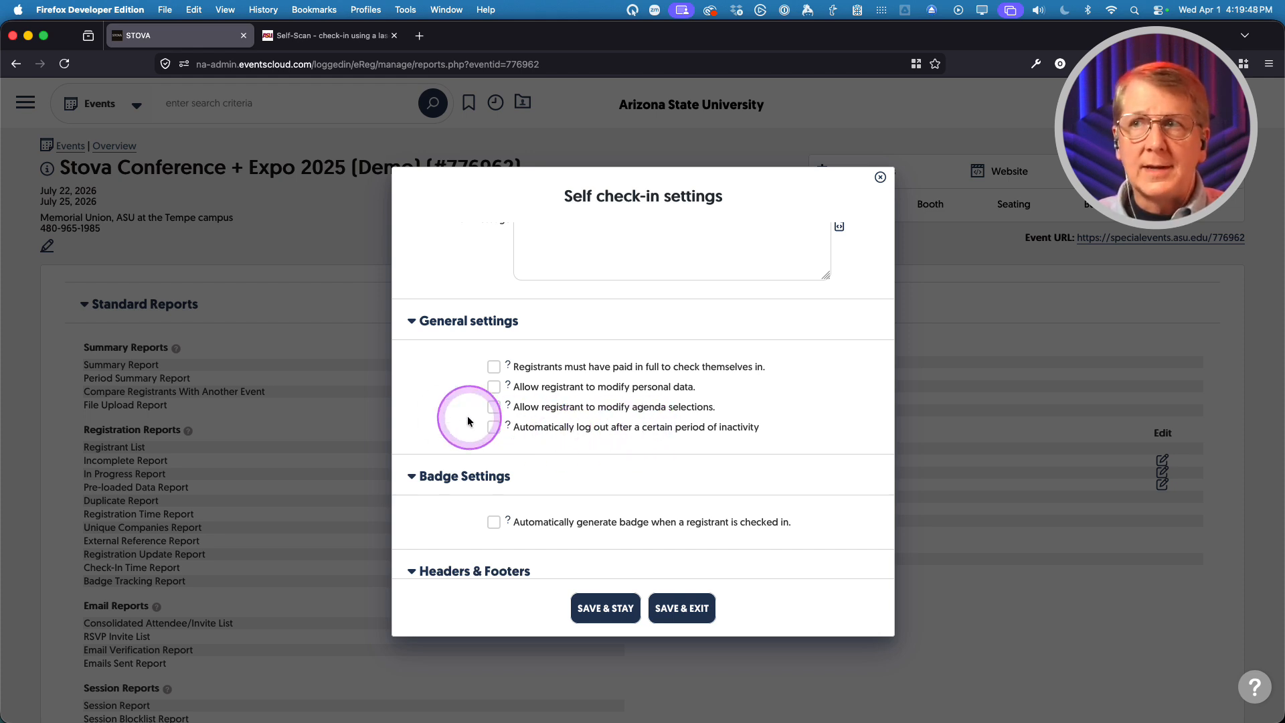
{"action": "scroll", "coordinate": [440, 411], "scroll_direction": "down", "scroll_amount": 3}
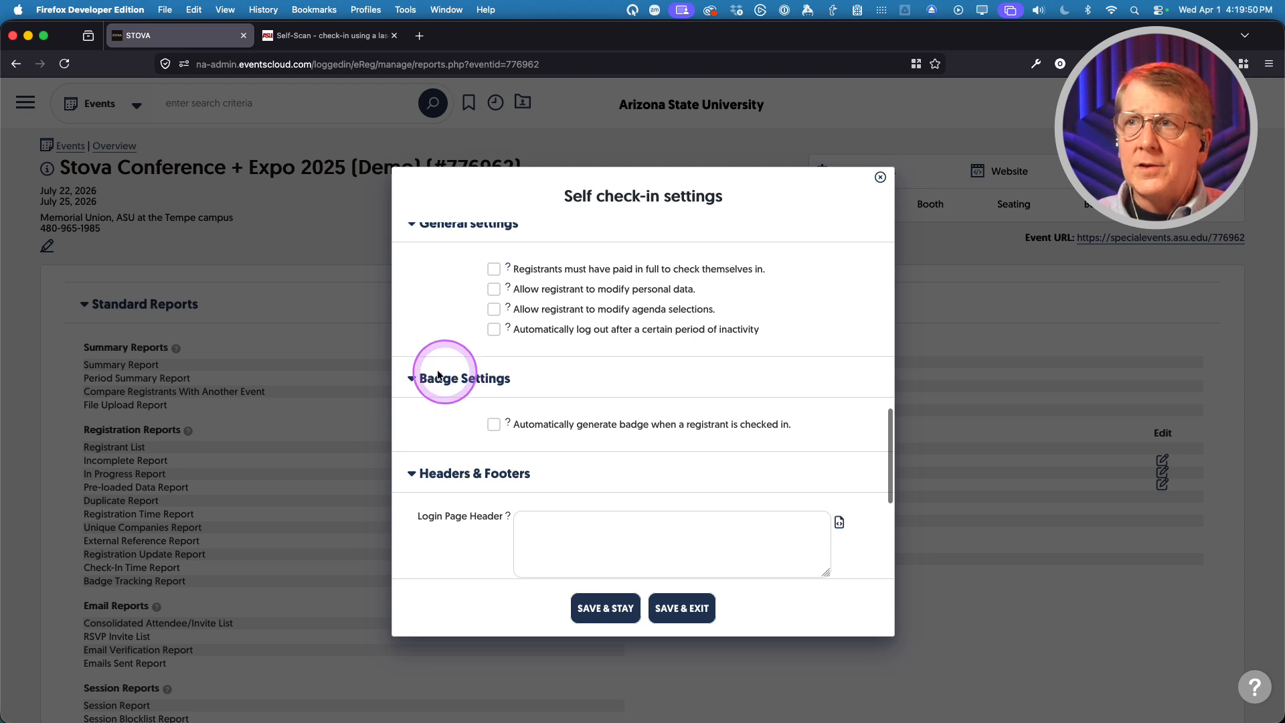
{"action": "left_click", "coordinate": [494, 424]}
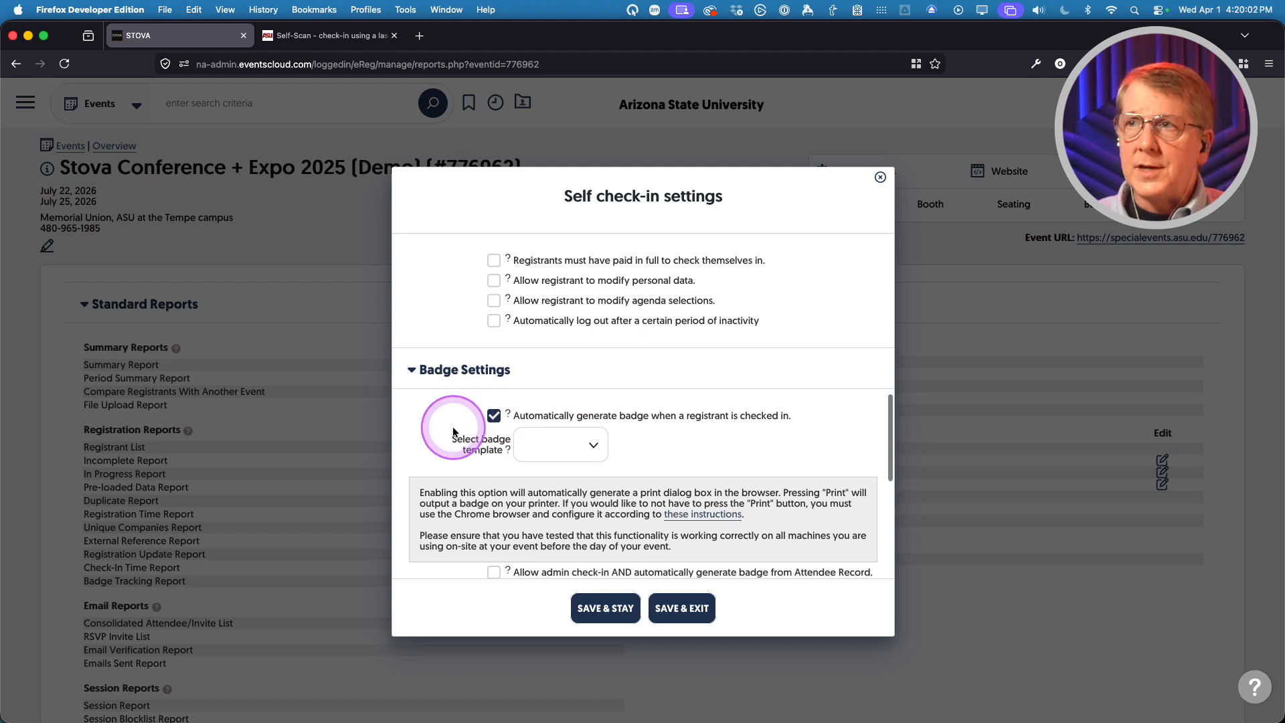
- Choose Expo Badge as the badge template for automatic badge generation at self check-in
{"action": "scroll", "coordinate": [438, 401], "scroll_direction": "down", "scroll_amount": 2}
{"action": "scroll", "coordinate": [432, 383], "scroll_direction": "down", "scroll_amount": 1}
{"action": "left_click", "coordinate": [574, 383]}
{"action": "left_click", "coordinate": [573, 388]}
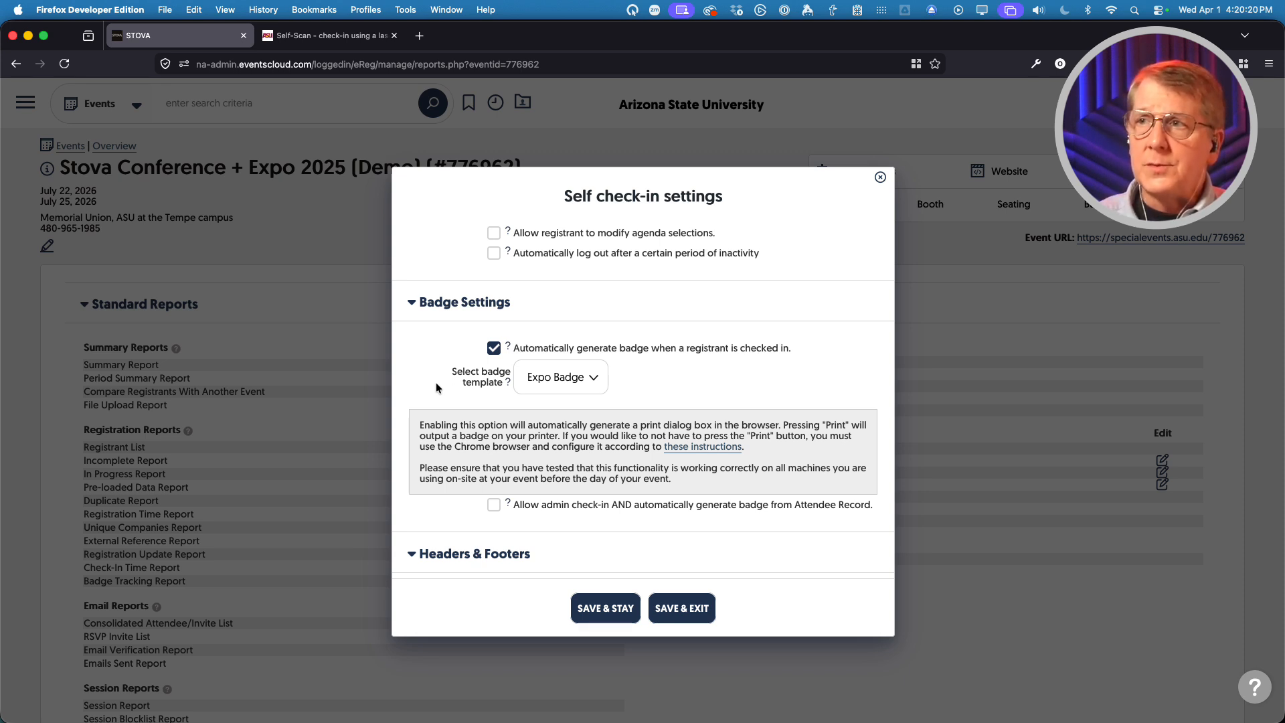
- Review the header and footer fields for the self check-in pages, and save and exit the self check-in settings
{"action": "scroll", "coordinate": [435, 383], "scroll_direction": "down", "scroll_amount": 2}
{"action": "scroll", "coordinate": [436, 375], "scroll_direction": "down", "scroll_amount": 6}
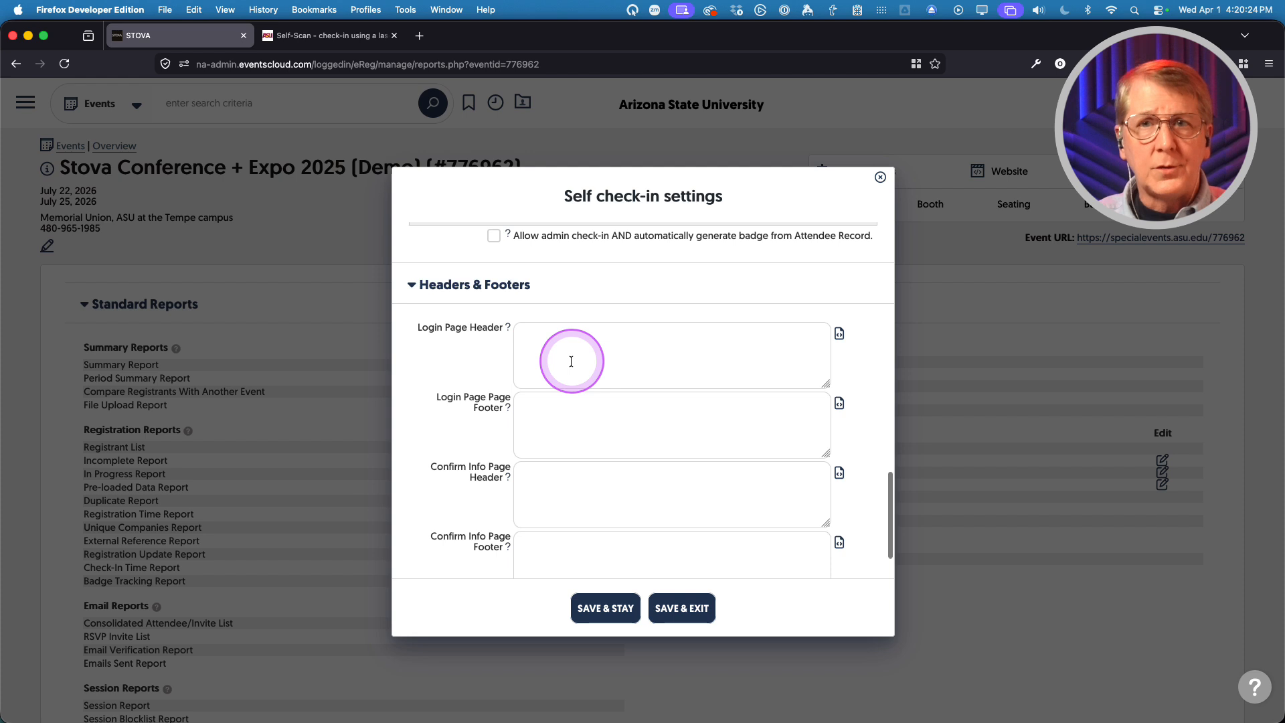
{"action": "scroll", "coordinate": [464, 388], "scroll_direction": "down", "scroll_amount": 10}
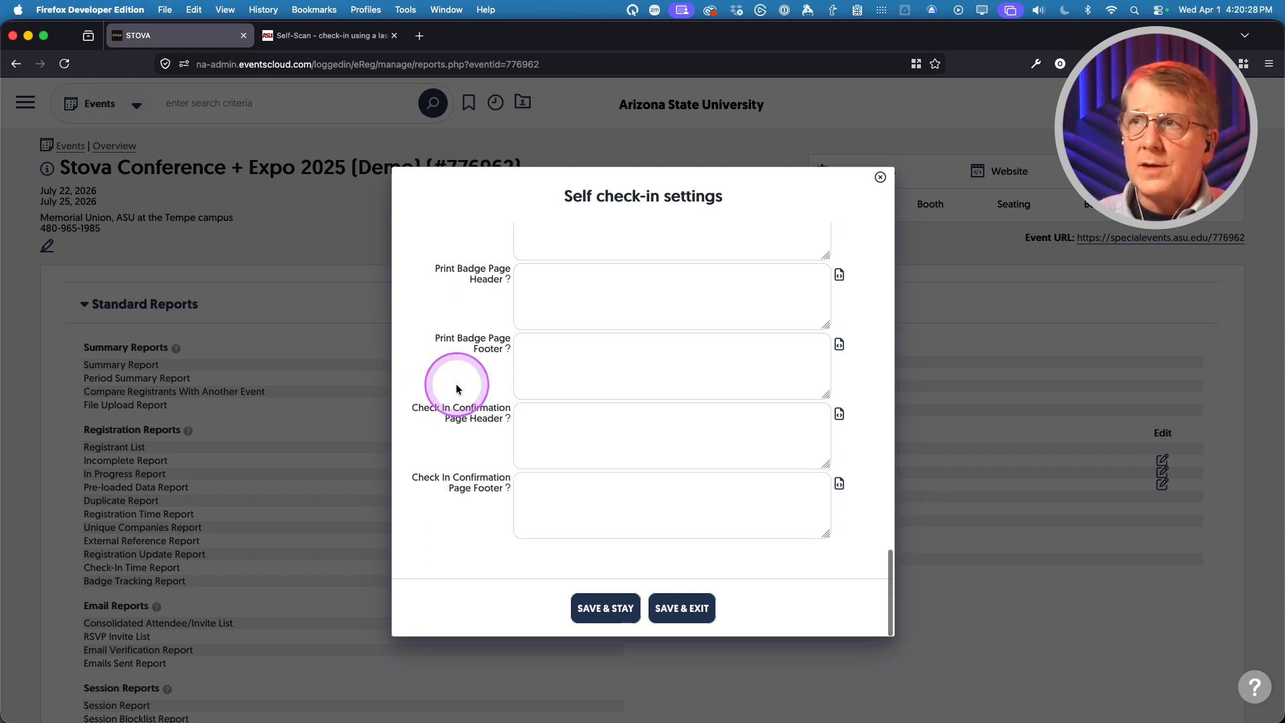
{"action": "scroll", "coordinate": [457, 389], "scroll_direction": "up", "scroll_amount": 10}
{"action": "scroll", "coordinate": [456, 383], "scroll_direction": "up", "scroll_amount": 2}
{"action": "left_click", "coordinate": [484, 361]}
{"action": "left_click", "coordinate": [680, 607]}
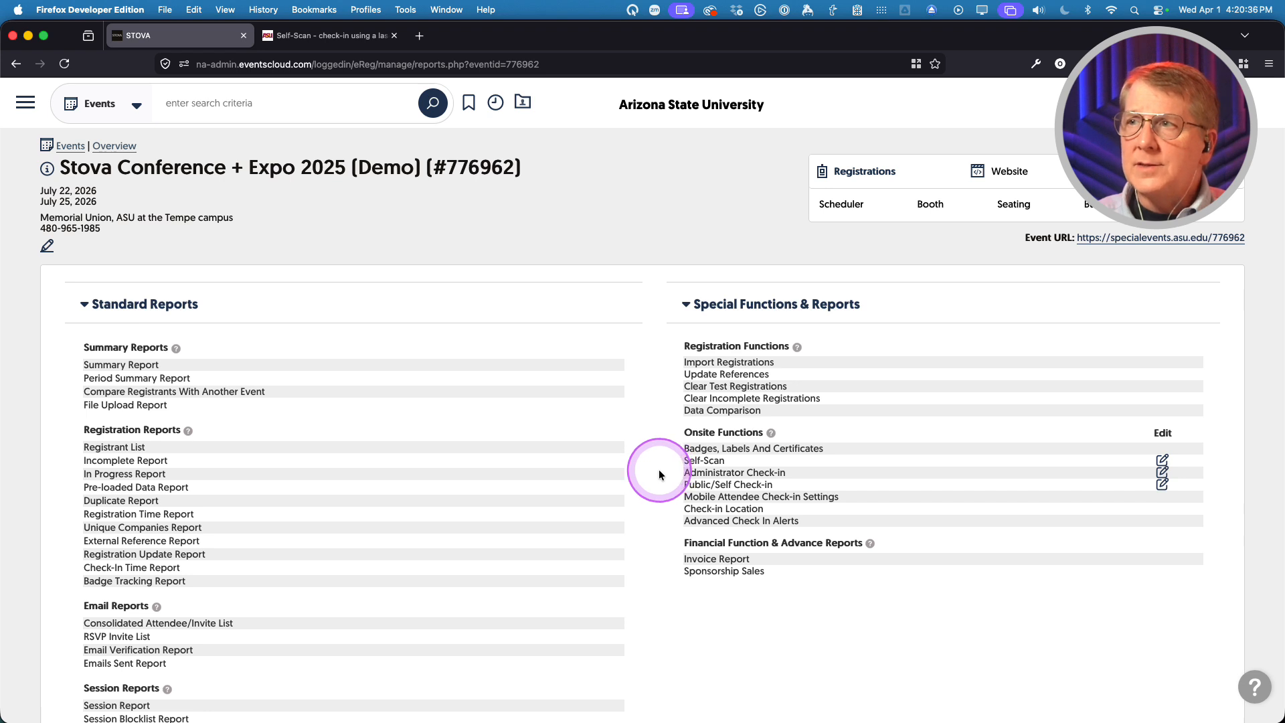
- Open Administrator Check-in from the onsite functions, look through the registrant list, and check in one named registrant
{"action": "left_click", "coordinate": [741, 472]}
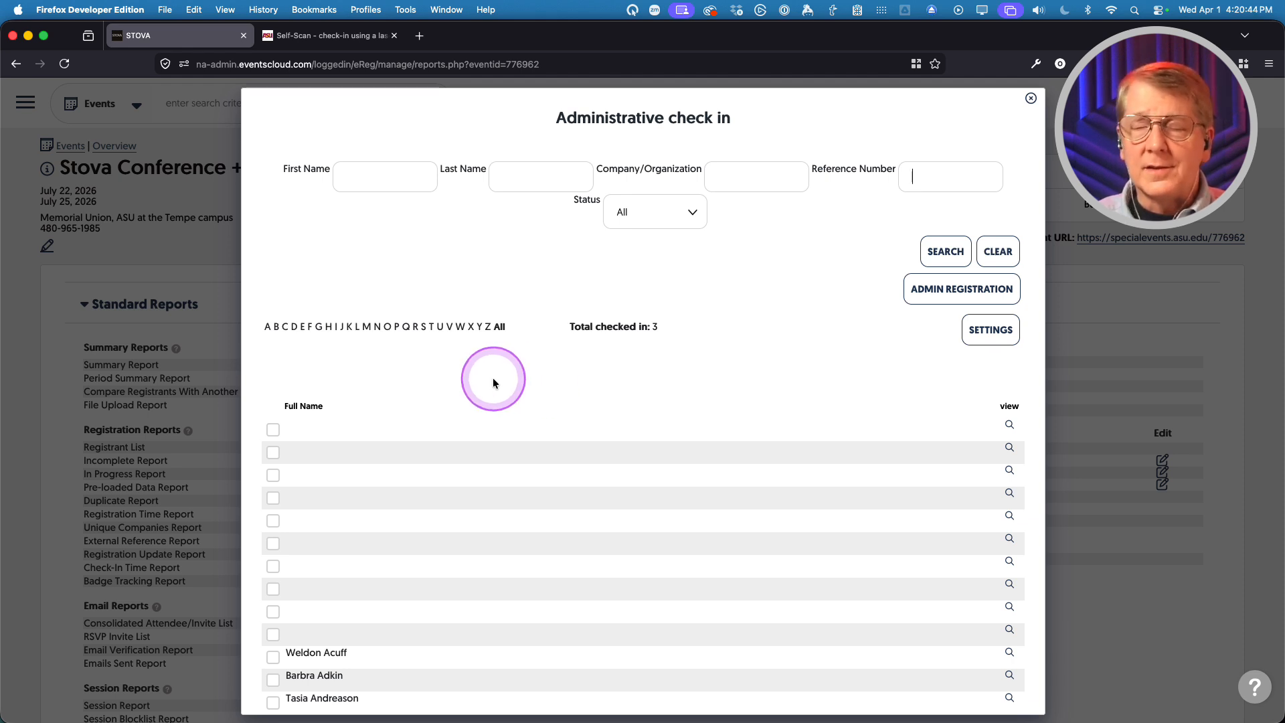
{"action": "scroll", "coordinate": [495, 377], "scroll_direction": "down", "scroll_amount": 5}
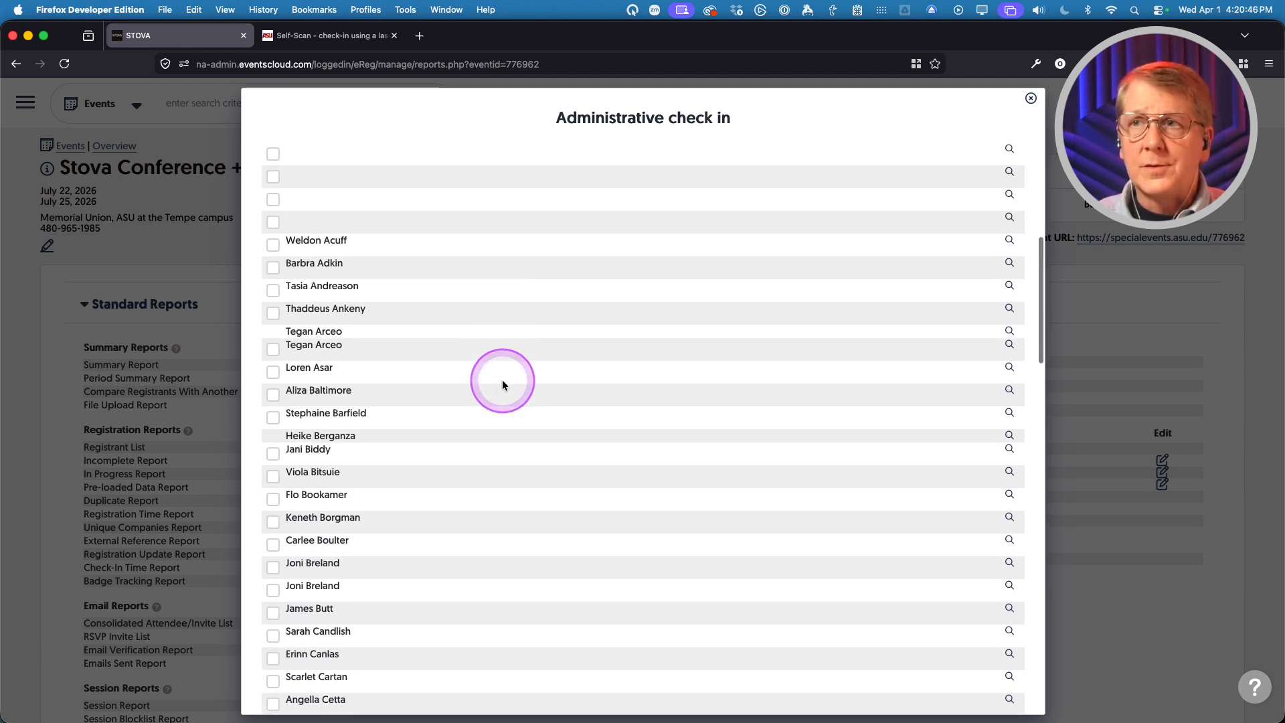
{"action": "scroll", "coordinate": [502, 380], "scroll_direction": "up", "scroll_amount": 5}
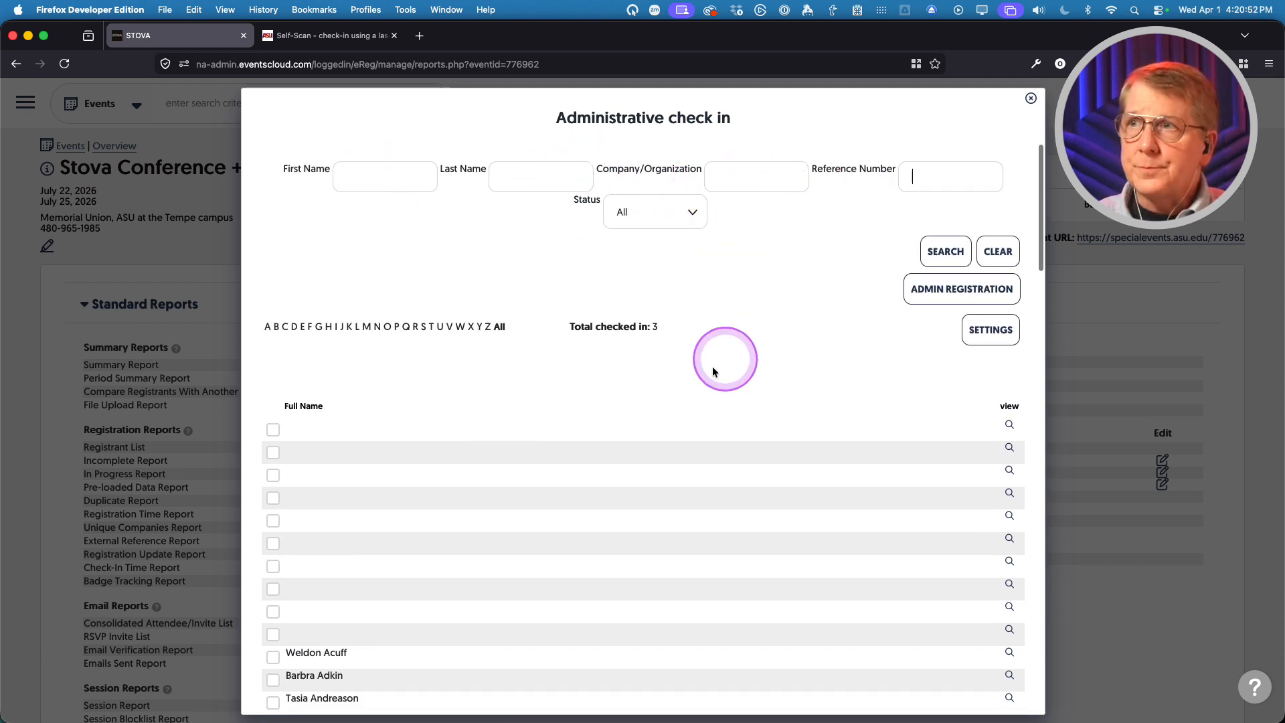
{"action": "scroll", "coordinate": [674, 383], "scroll_direction": "down", "scroll_amount": 1}
{"action": "scroll", "coordinate": [674, 376], "scroll_direction": "down", "scroll_amount": 5}
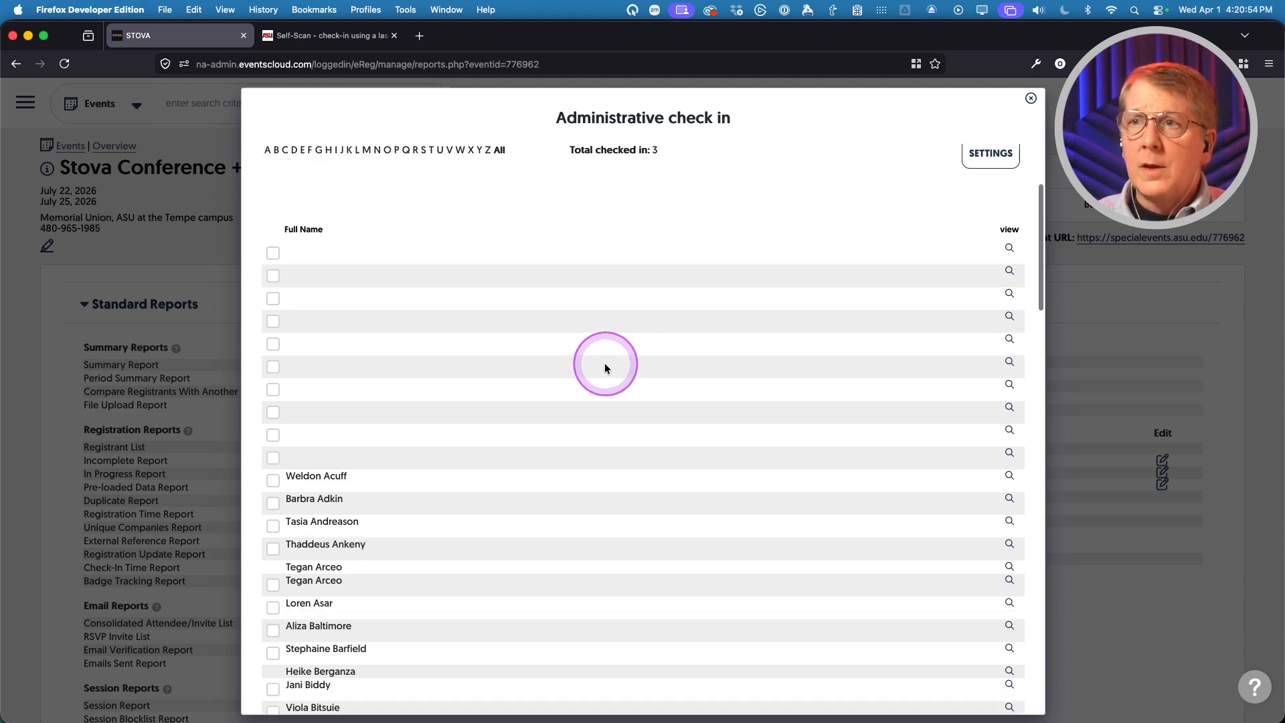
{"action": "scroll", "coordinate": [535, 366], "scroll_direction": "down", "scroll_amount": 3}
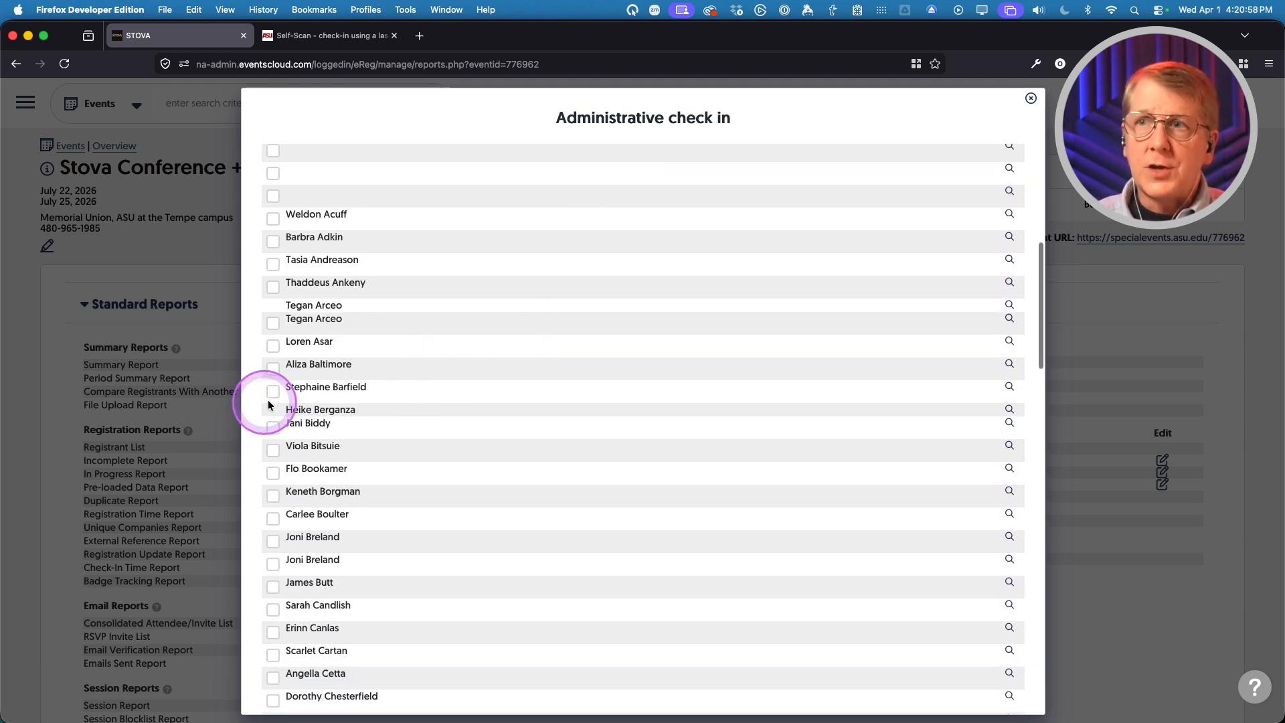
{"action": "left_click", "coordinate": [273, 453]}
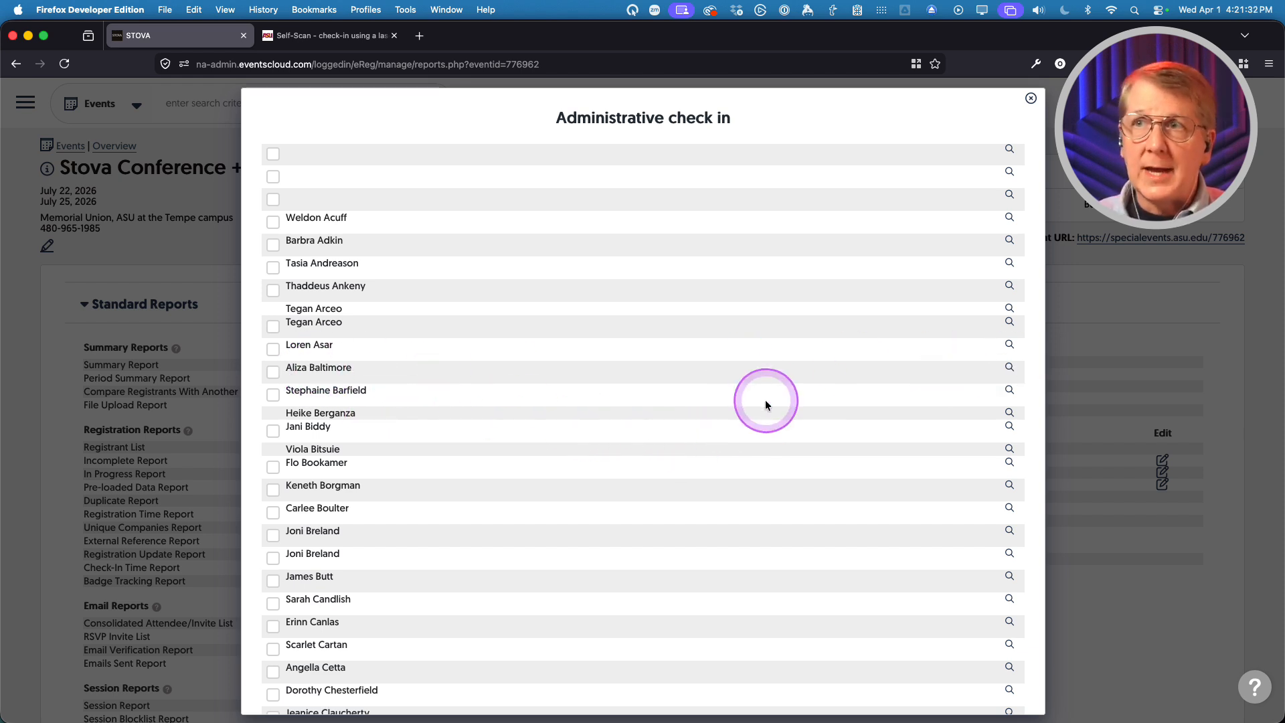
- Review the total checked in and the Admin Registration option, and close the Administrative check in window
{"action": "scroll", "coordinate": [766, 402], "scroll_direction": "up", "scroll_amount": 5}
{"action": "scroll", "coordinate": [795, 407], "scroll_direction": "up", "scroll_amount": 3}
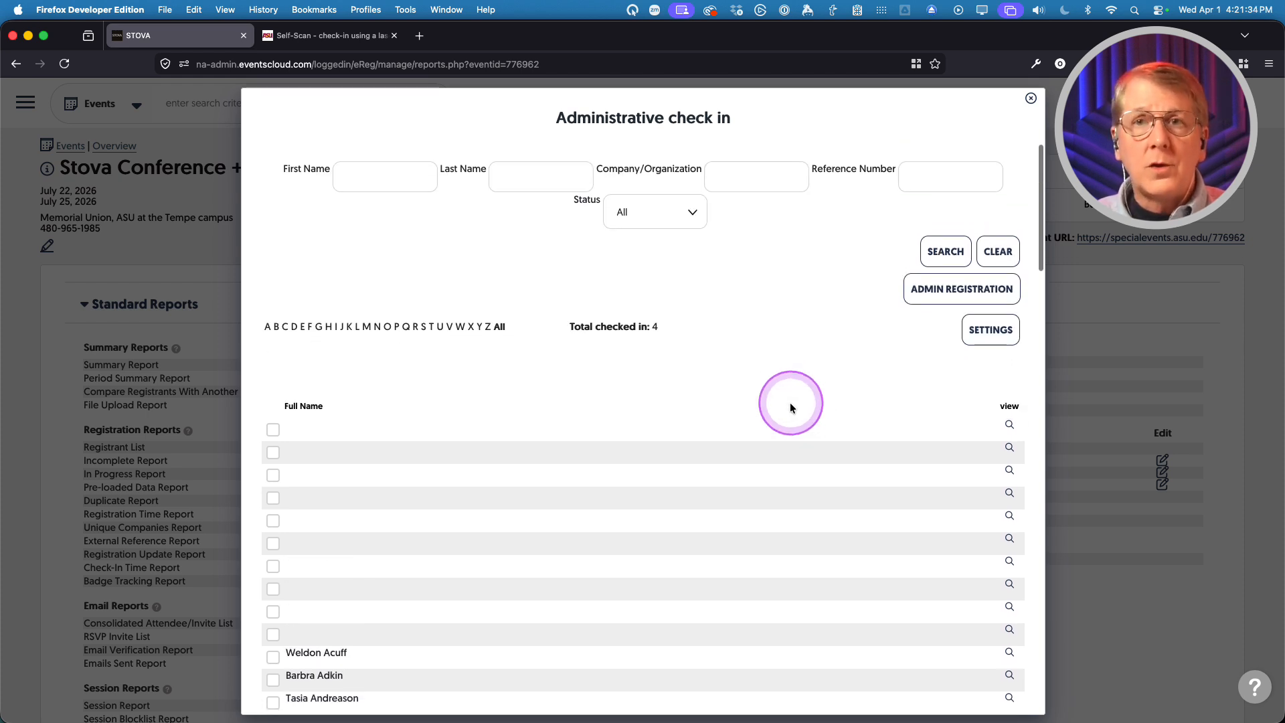
{"action": "left_click", "coordinate": [943, 294]}
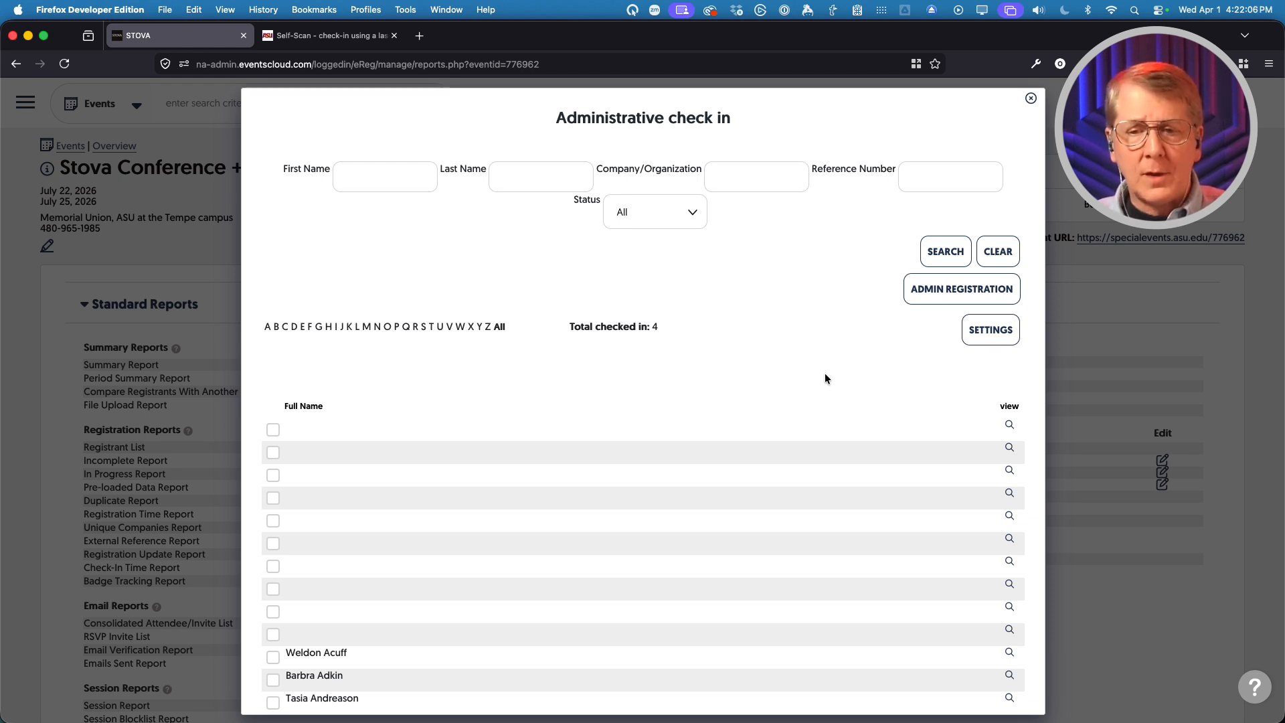
{"action": "left_click", "coordinate": [1030, 101]}
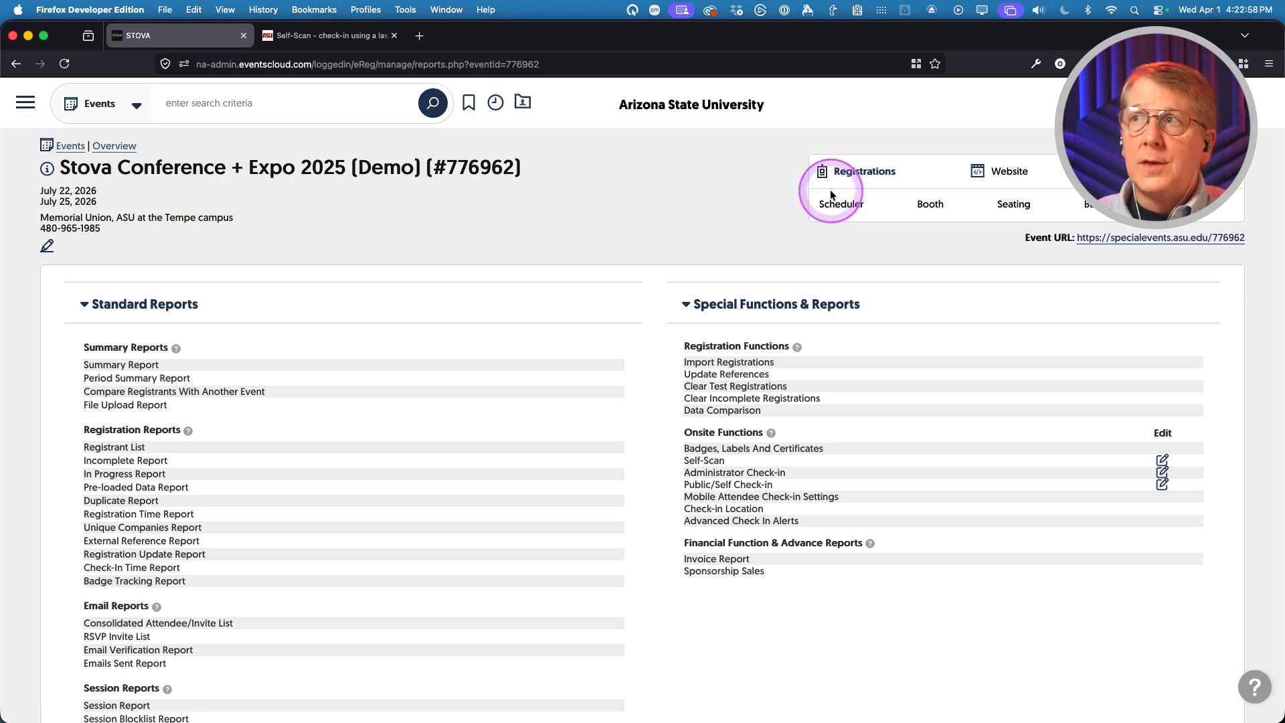
- View the attendee categories in the event's registration settings and return to Reports & Functions
{"action": "left_click", "coordinate": [860, 172]}
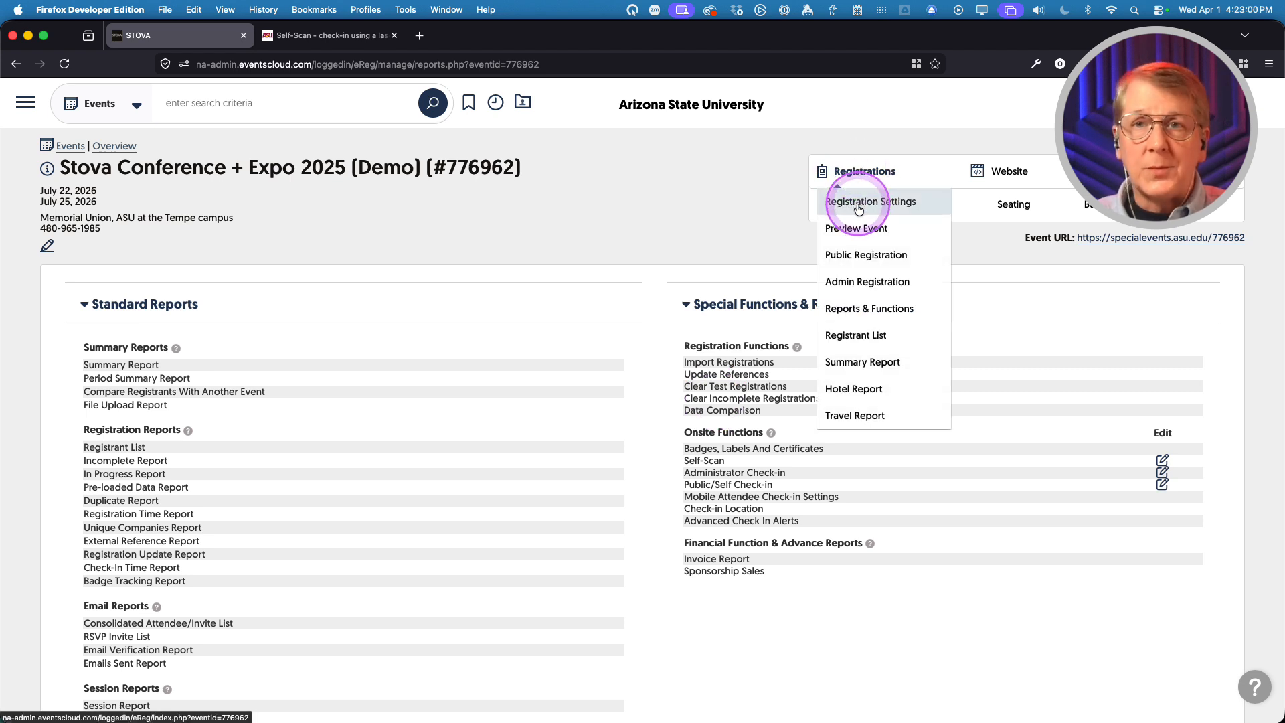
{"action": "left_click", "coordinate": [859, 202]}
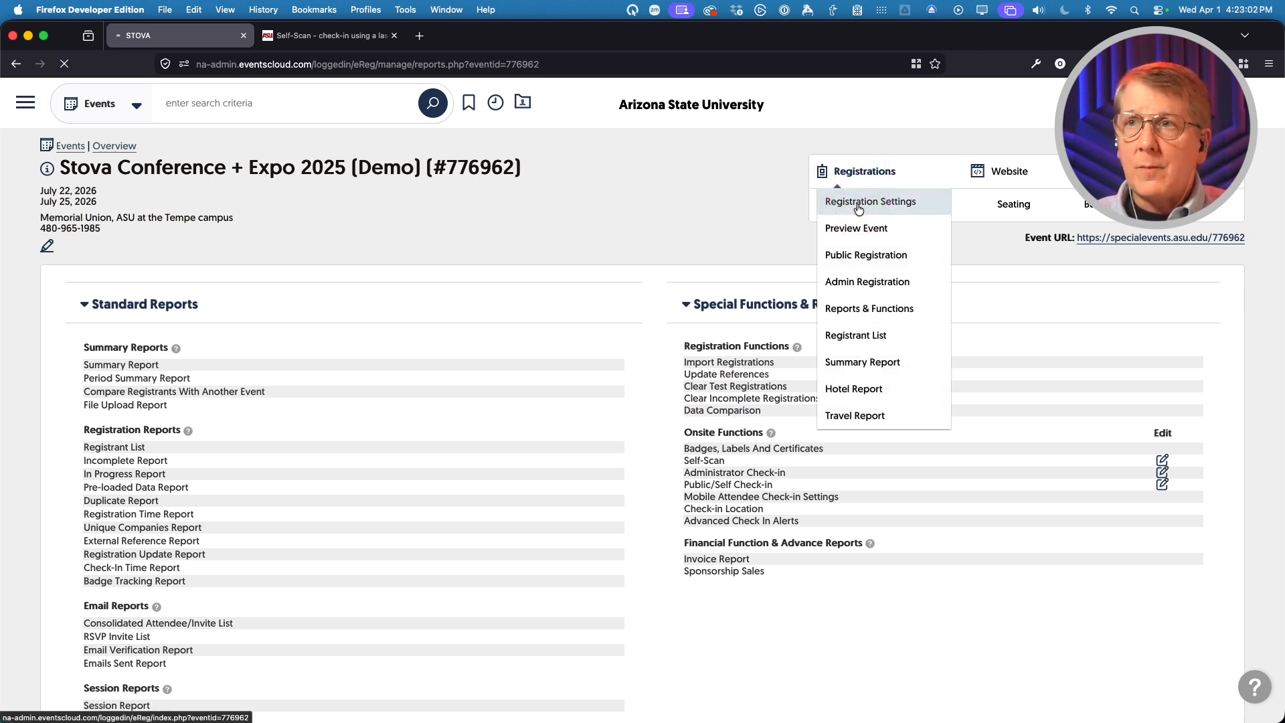
{"action": "left_click", "coordinate": [179, 287]}
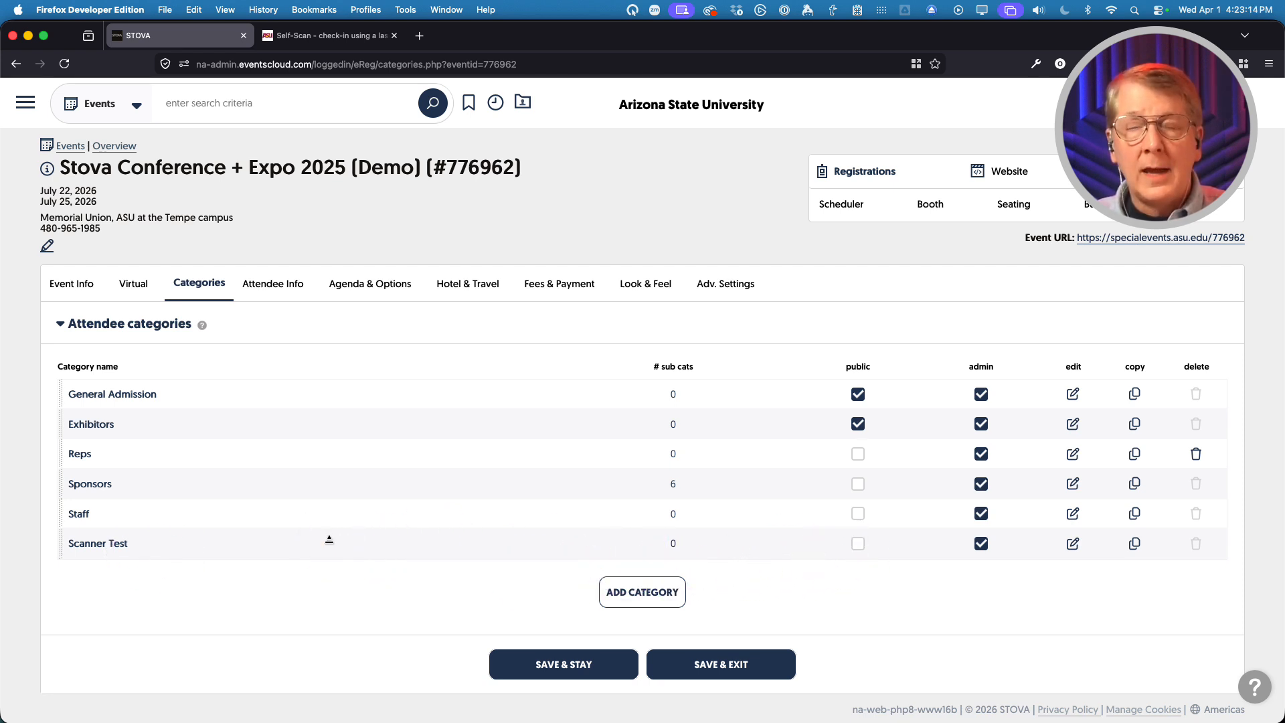
{"action": "mouse_move", "coordinate": [847, 167]}
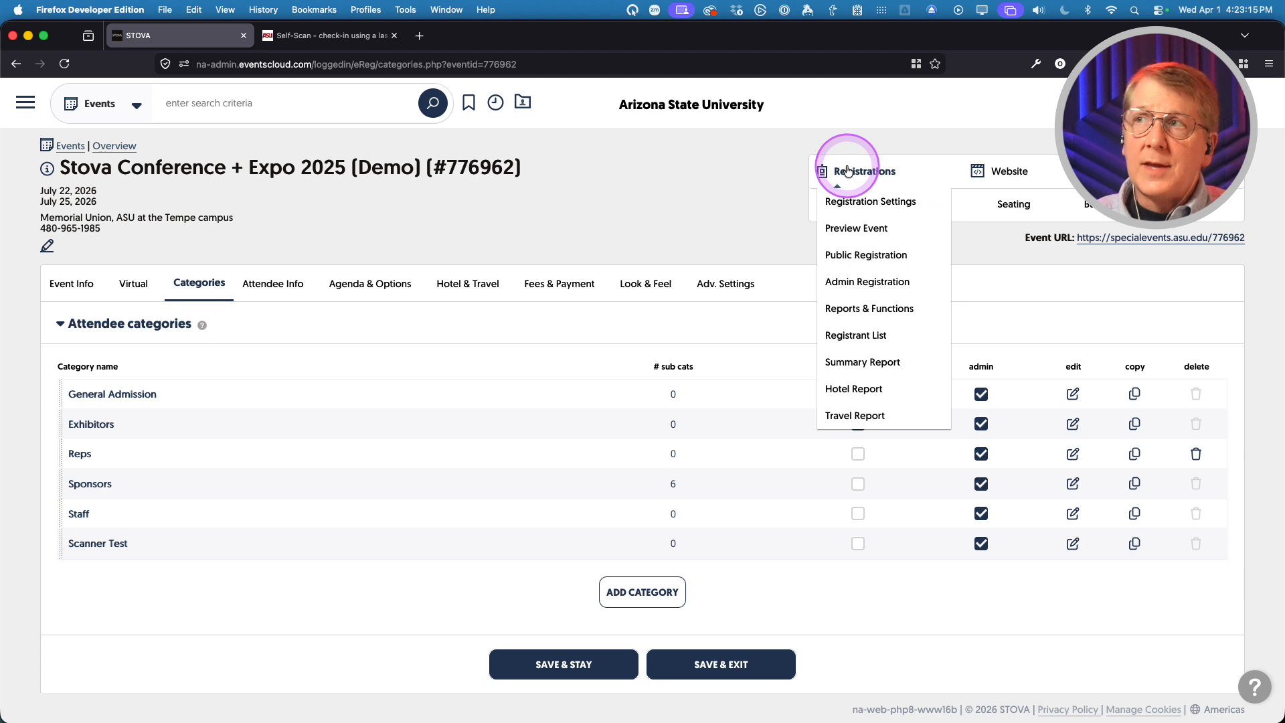
{"action": "left_click", "coordinate": [856, 308]}
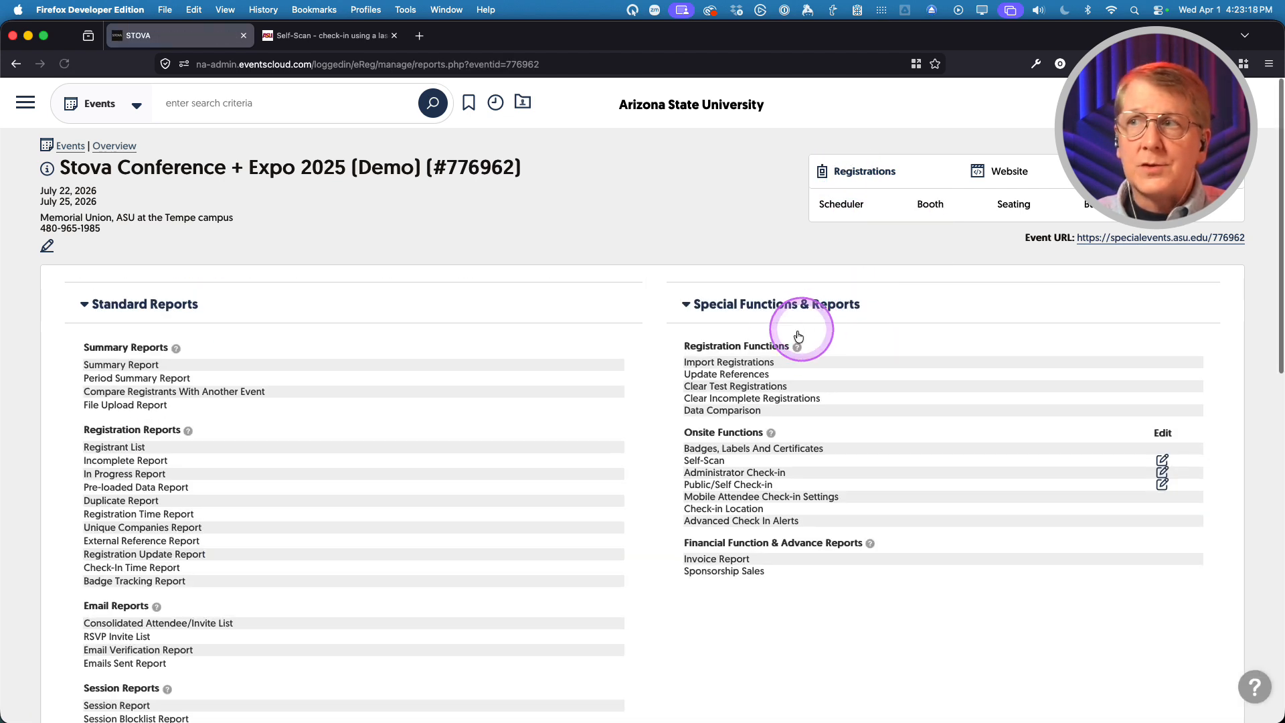